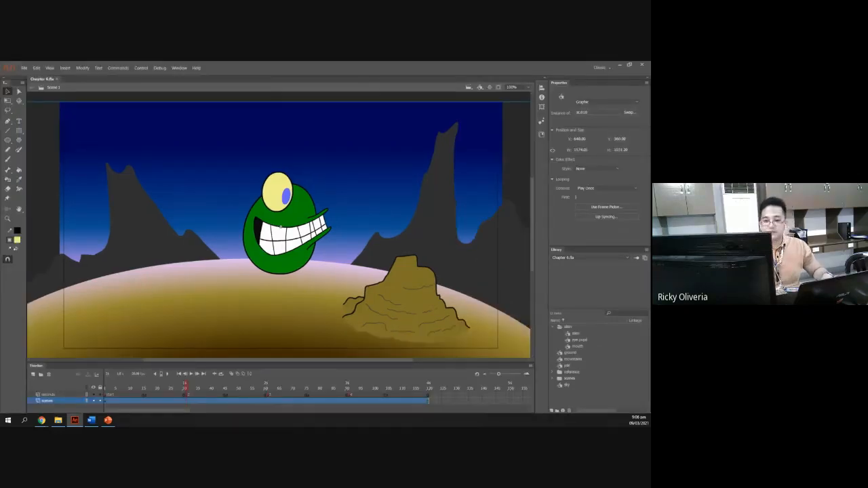
Review the tutorial slide's instructions for setting up the shadow layer.
key("alt+Tab")
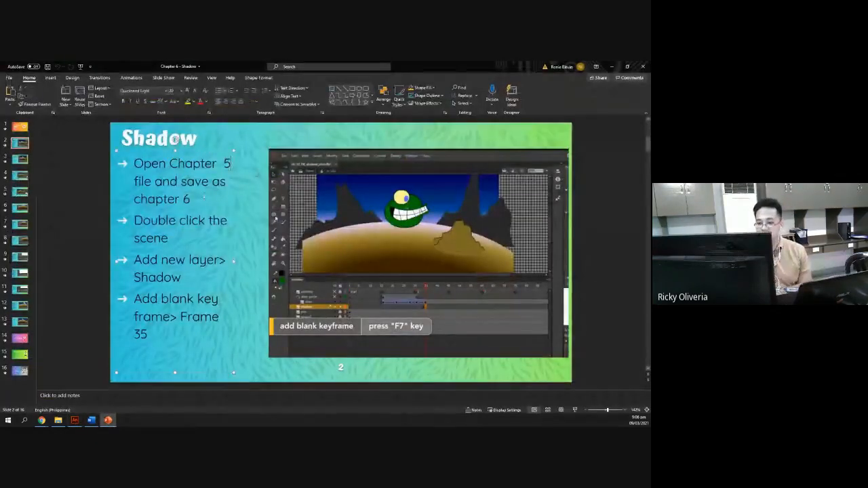
key("alt+Tab")
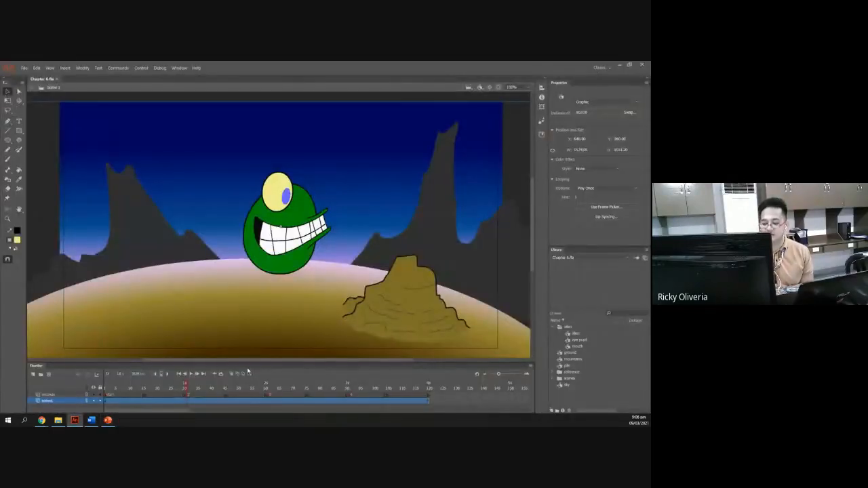
left_click_drag(187, 386, 129, 385)
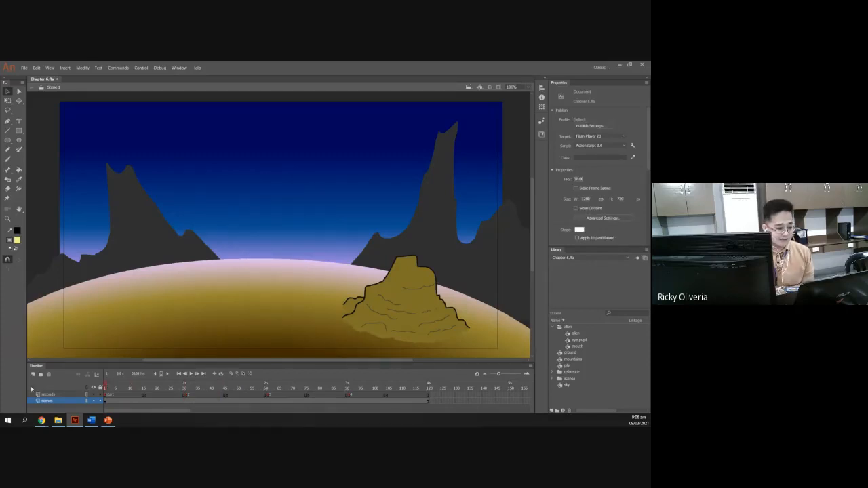
key("alt+Tab")
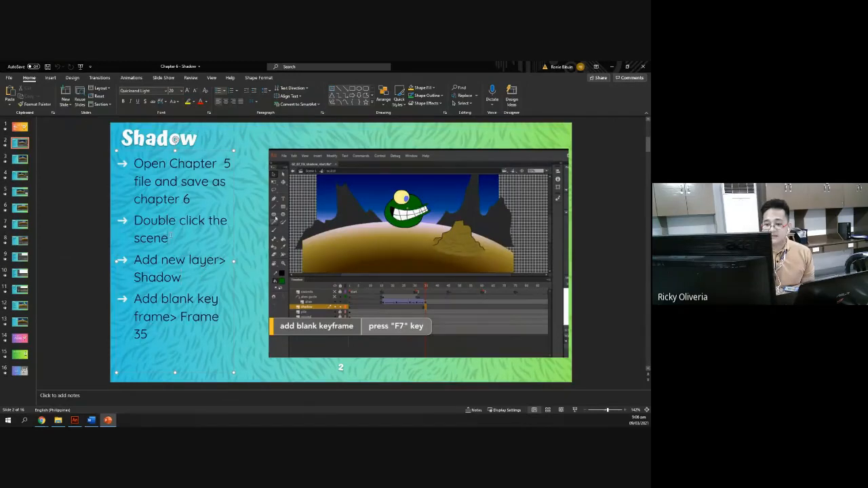
triple_click(167, 238)
left_click(207, 280)
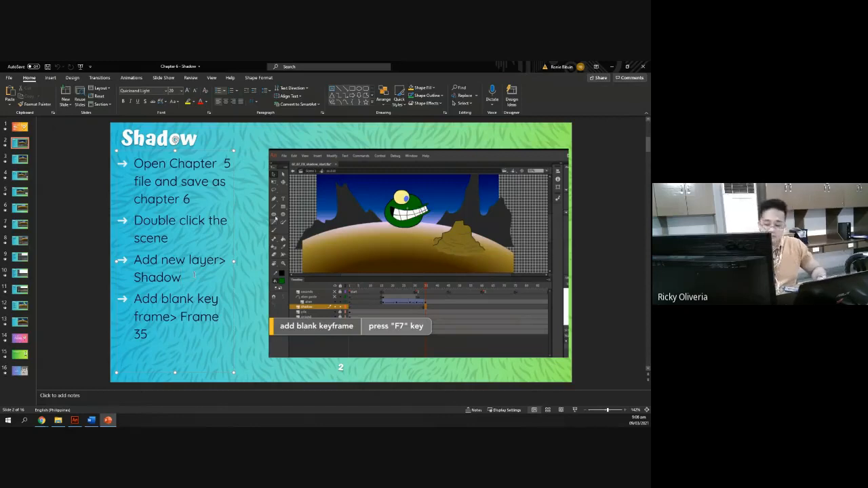
key("alt+Tab")
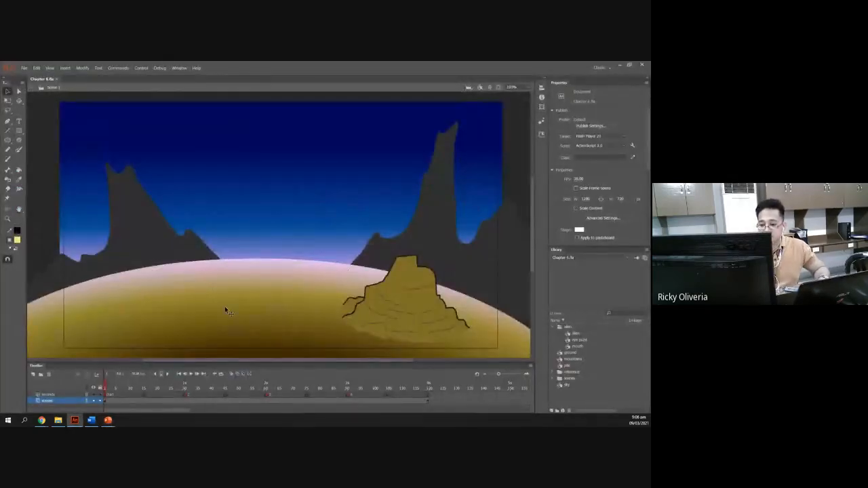
double_click(225, 311)
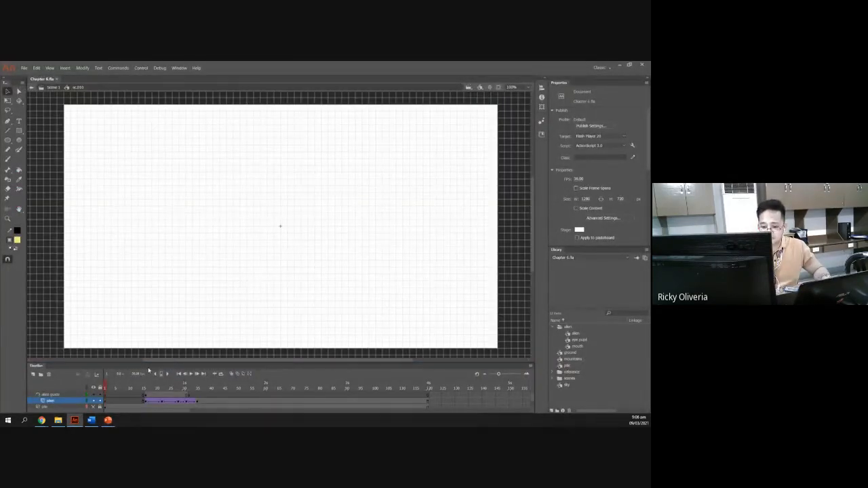
scroll(125, 363, "right", 3)
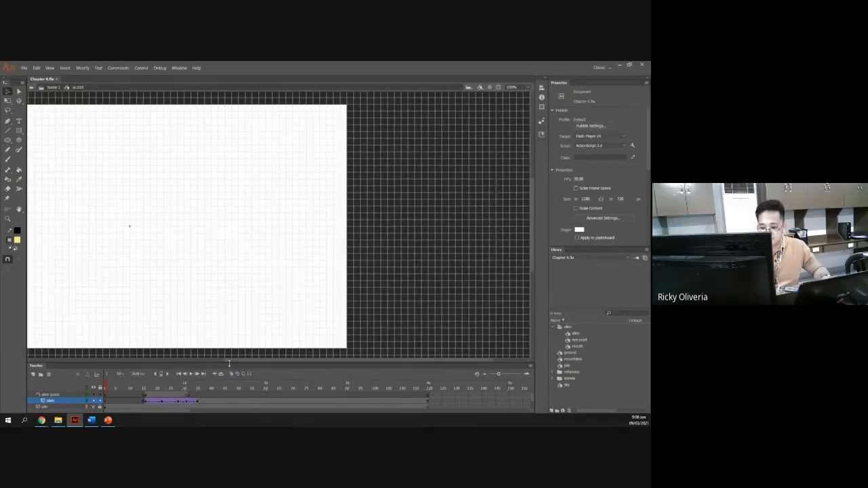
left_click_drag(245, 360, 161, 363)
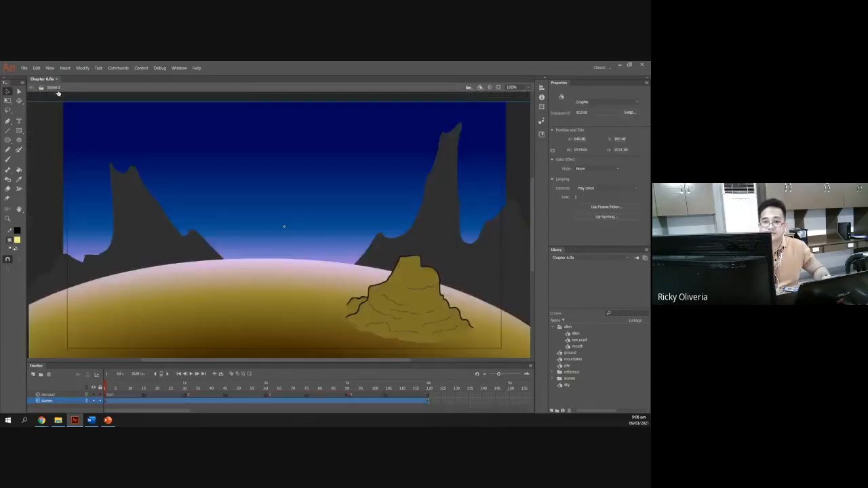
left_click(57, 88)
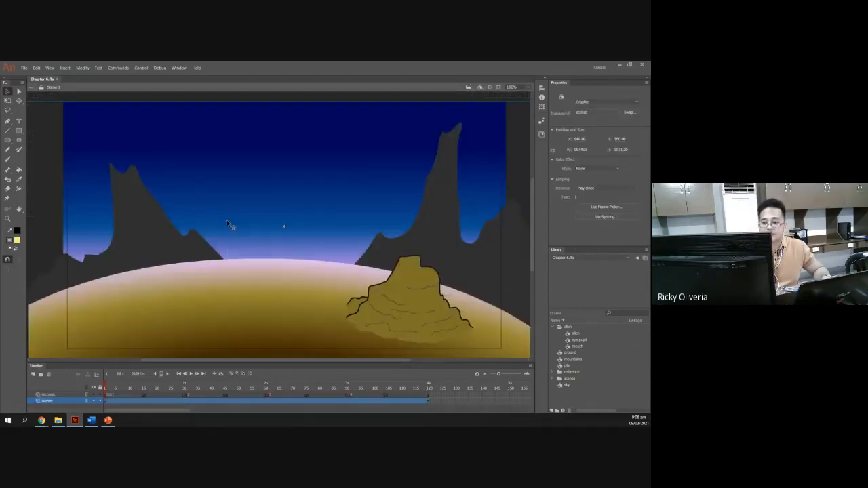
Open the scene symbol for editing, enlarge the timeline and make all its layers visible.
right_click(228, 222)
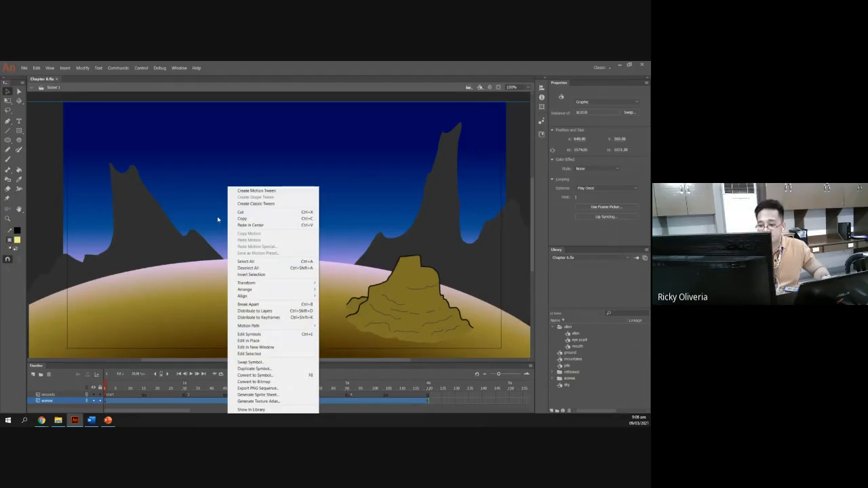
left_click(253, 334)
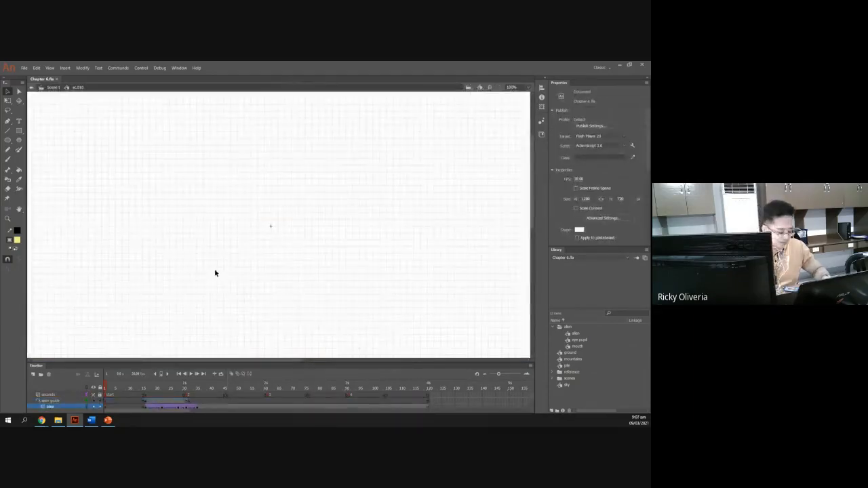
scroll(99, 406, "down", 1)
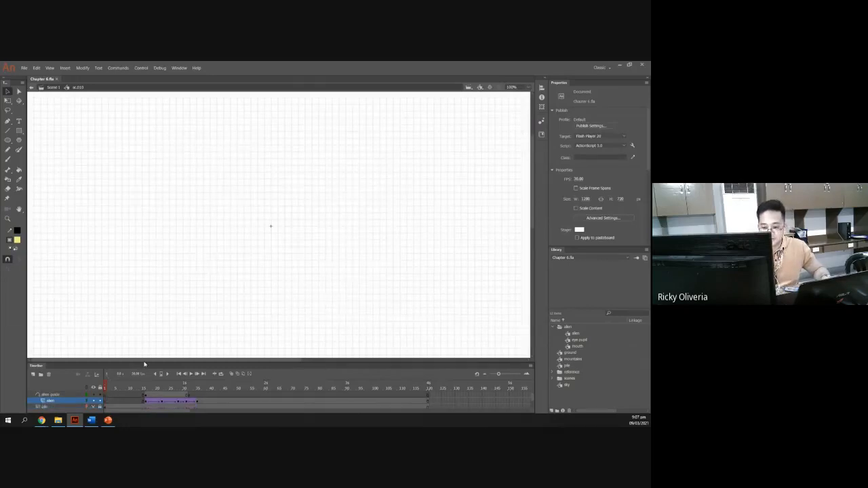
left_click_drag(143, 363, 143, 324)
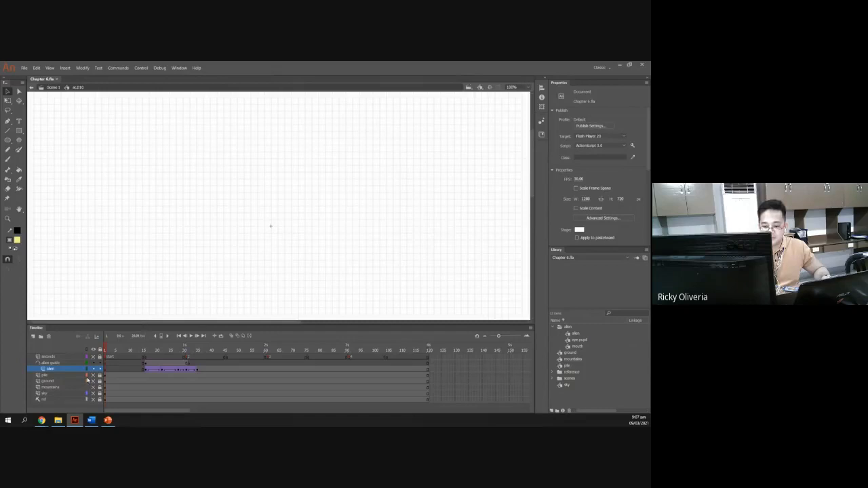
left_click_drag(94, 375, 94, 400)
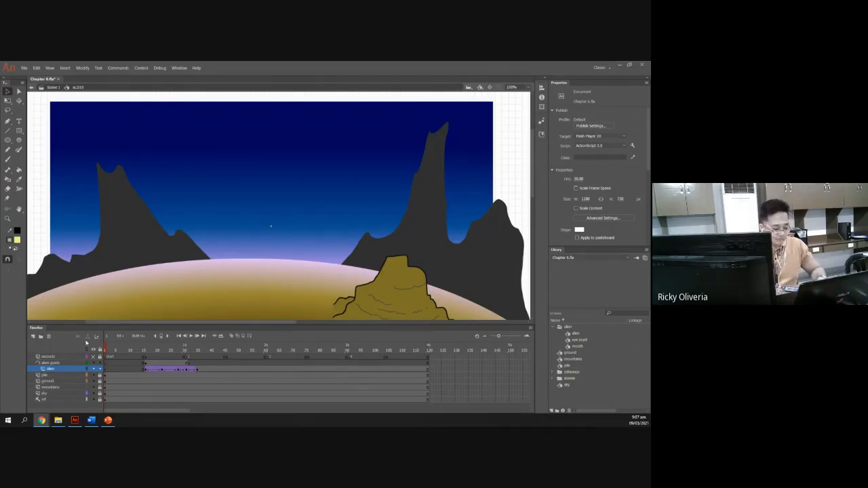
Add a new layer above the pile layer and rename it shadow.
key("alt+Tab")
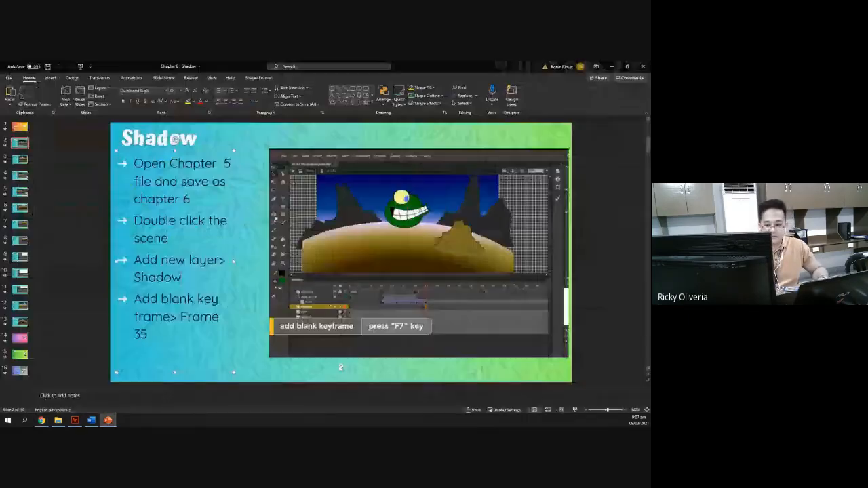
key("alt+Tab")
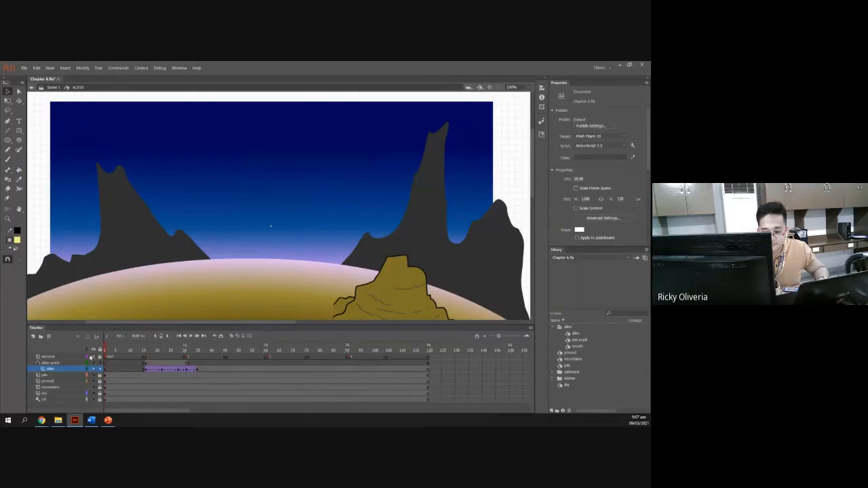
left_click(33, 337)
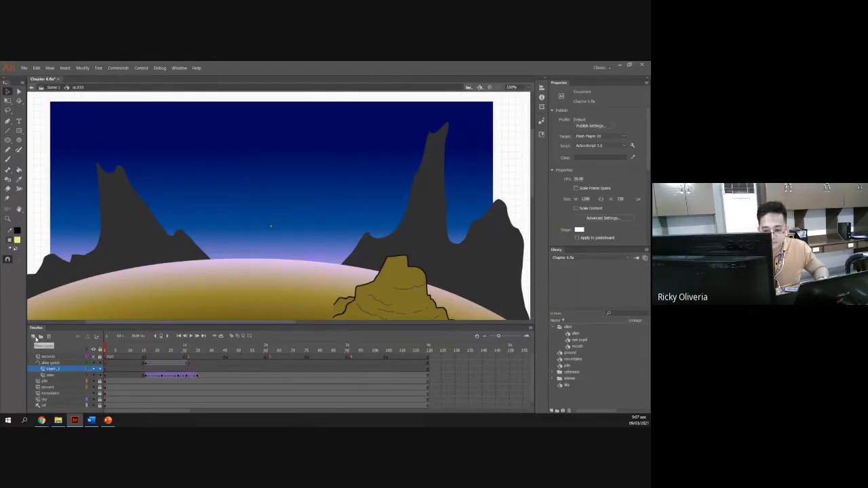
key("ctrl+z")
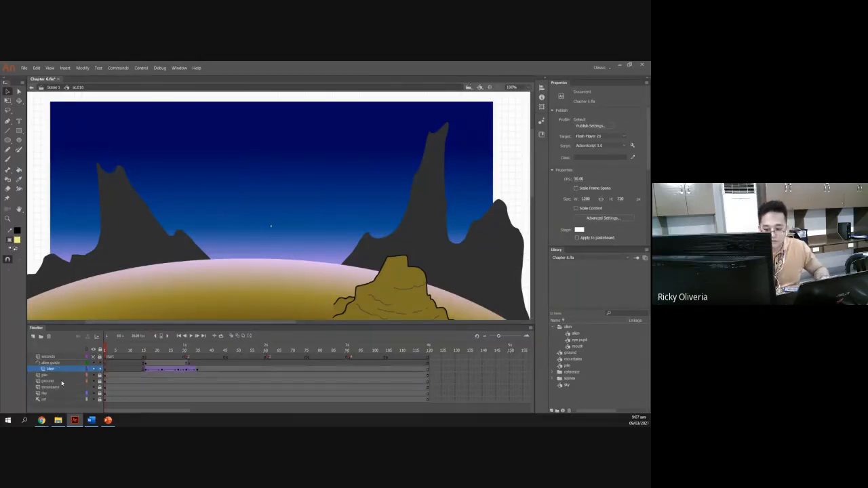
left_click(56, 376)
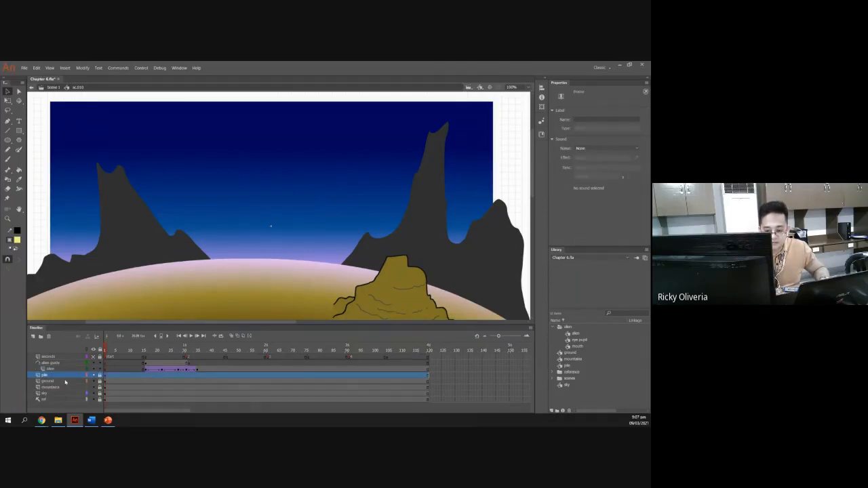
left_click(34, 337)
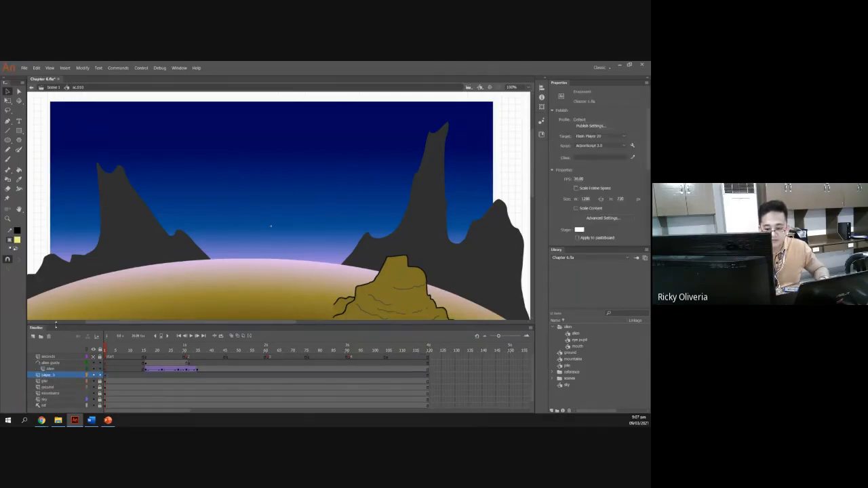
double_click(49, 375)
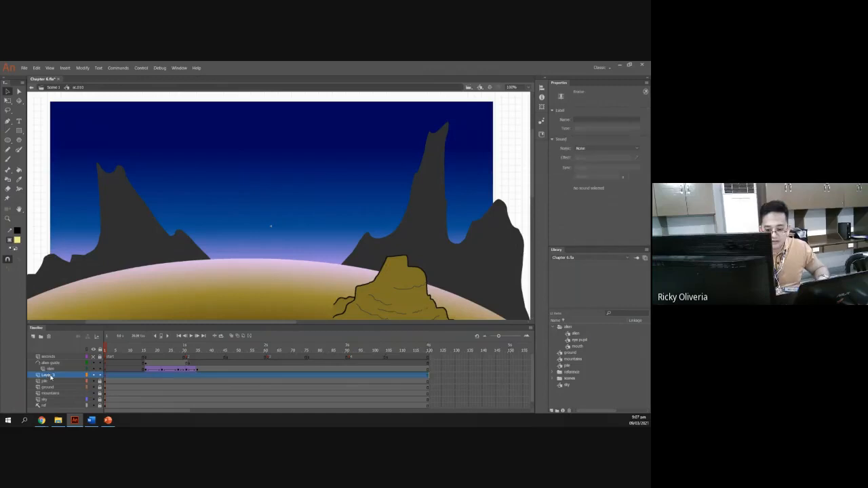
type("shadow")
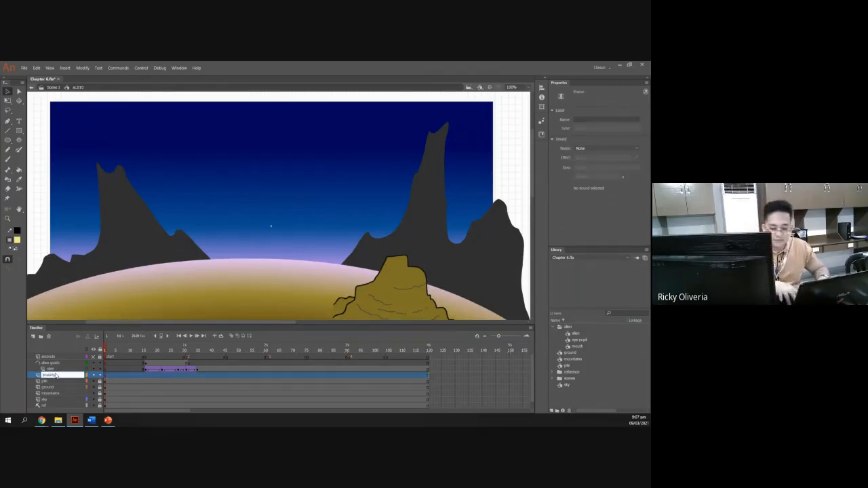
key("Return")
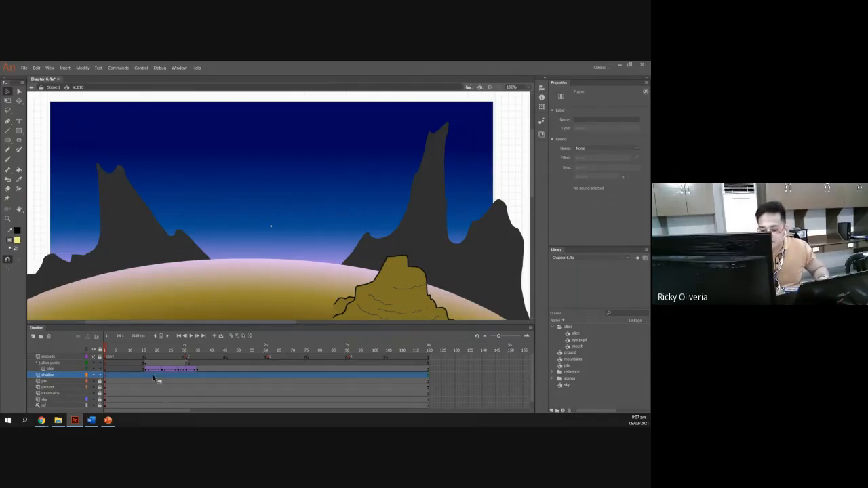
Select frame 35 on the shadow layer, moving the playhead there.
left_click_drag(107, 349, 206, 347)
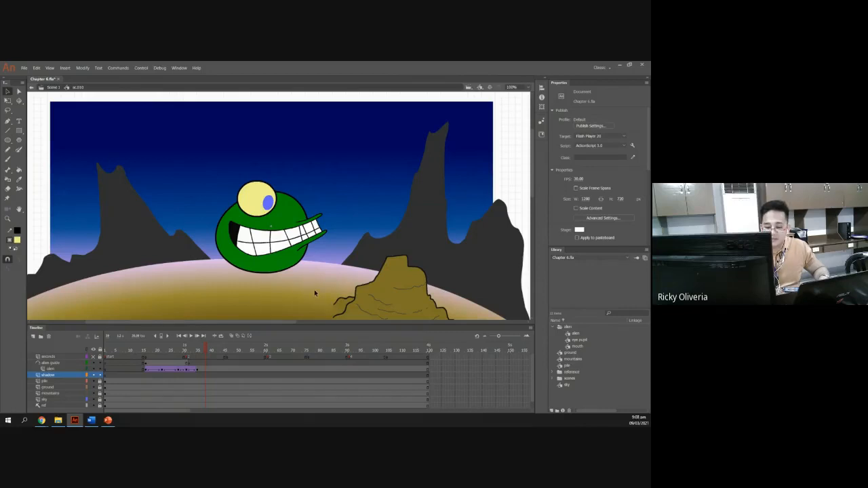
key("alt+Tab")
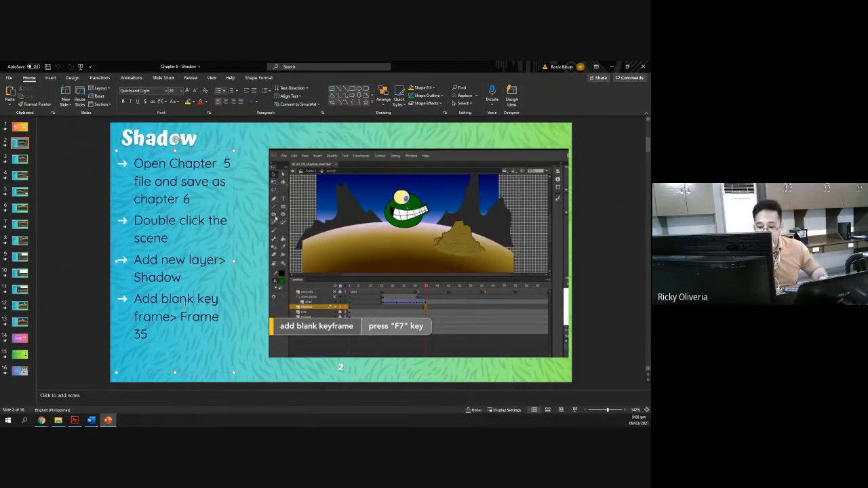
key("alt+Tab")
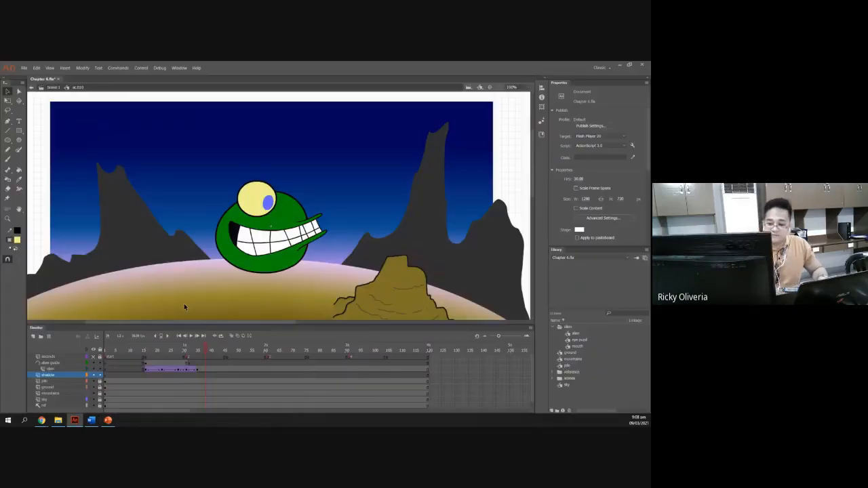
mouse_move(207, 347)
left_mouse_down()
mouse_move(145, 348)
mouse_move(198, 349)
left_mouse_up()
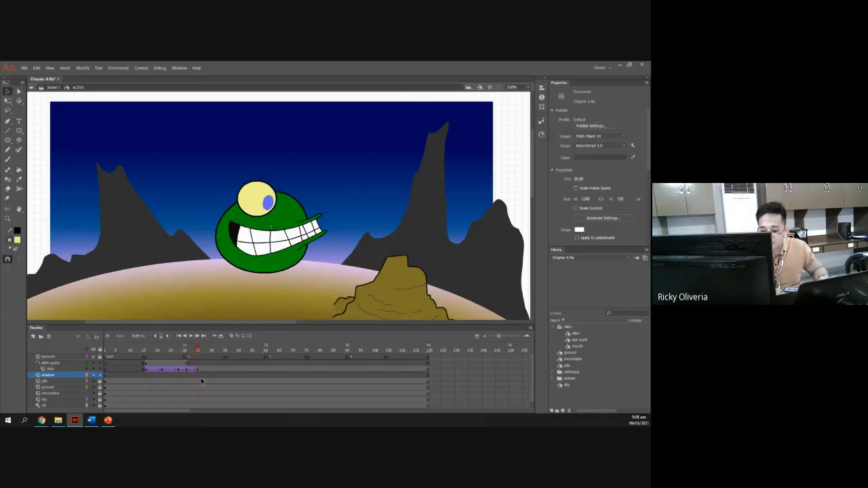
left_click(199, 375)
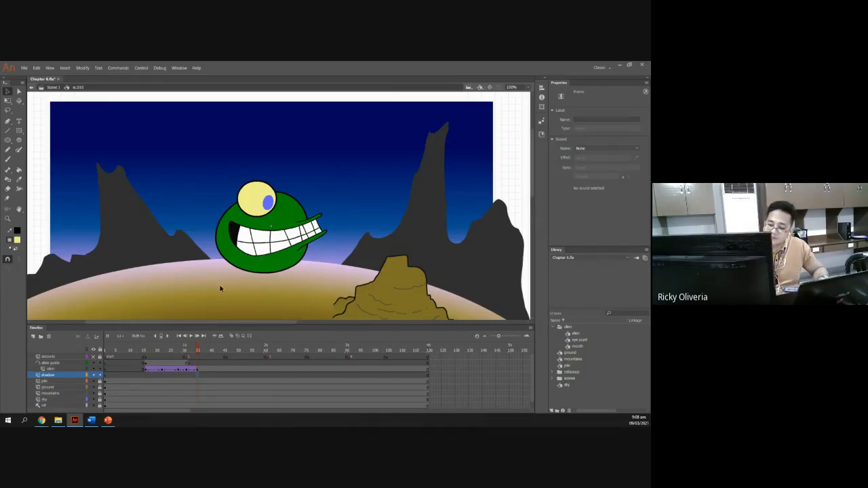
Review the next tutorial slide's instructions for drawing the shadow.
key("alt+Tab")
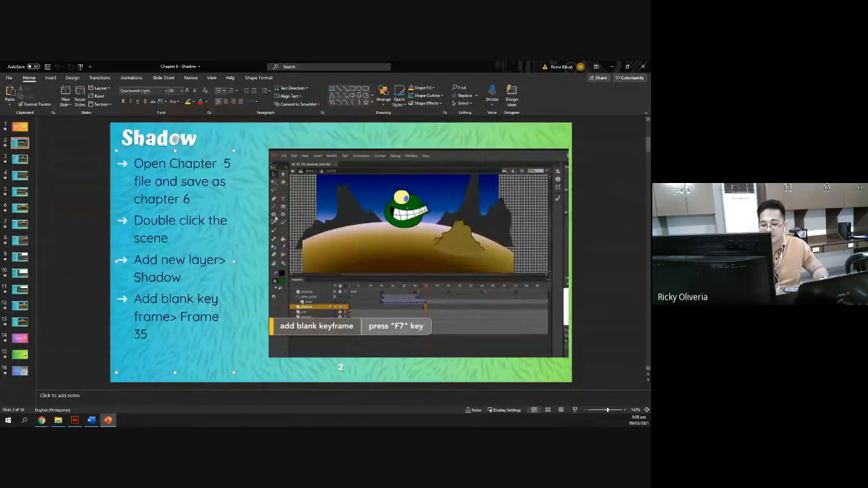
key("alt+Tab")
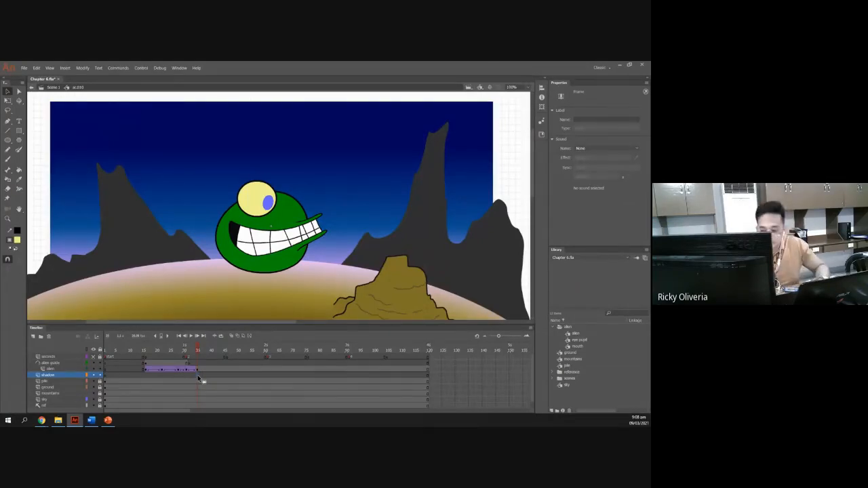
mouse_move(198, 348)
left_mouse_down()
mouse_move(112, 344)
mouse_move(198, 348)
left_mouse_up()
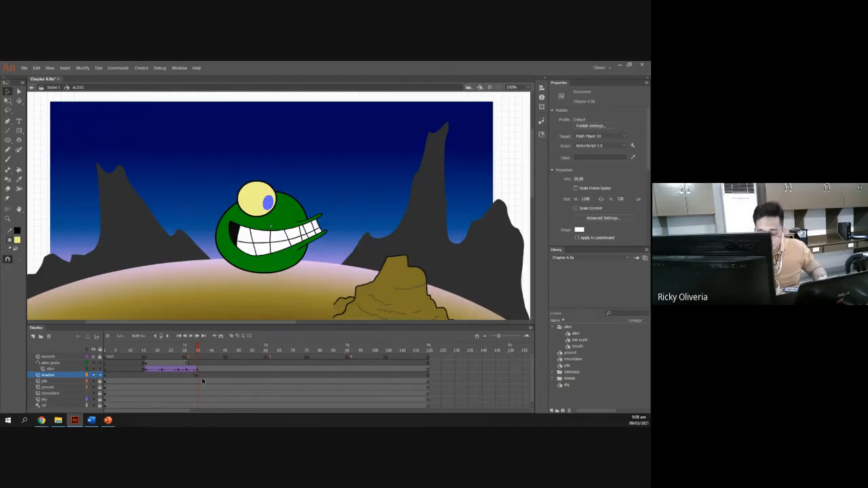
key("alt+Tab")
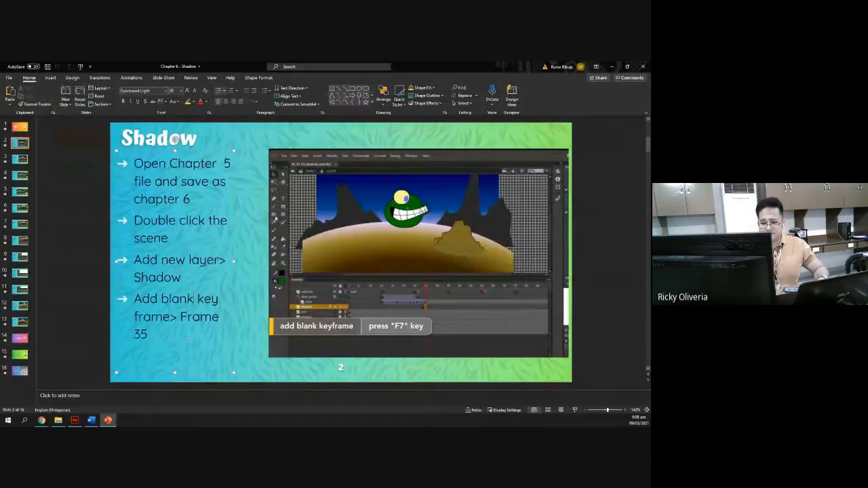
left_click(21, 159)
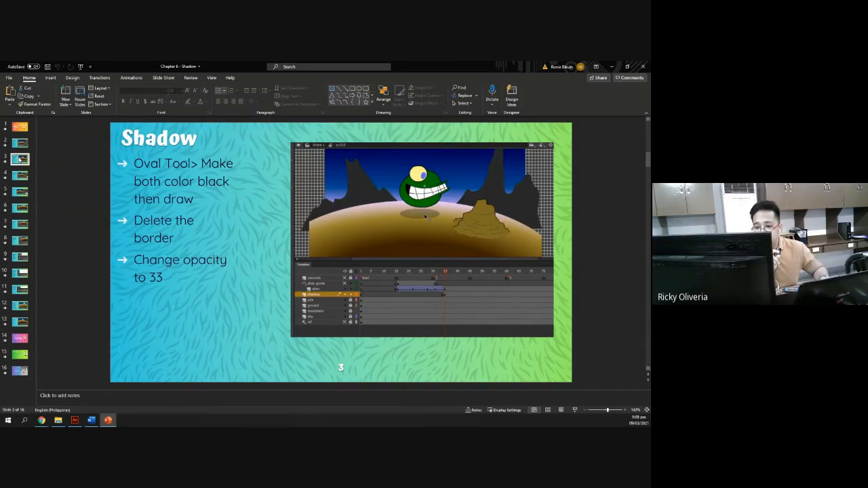
key("alt+Tab")
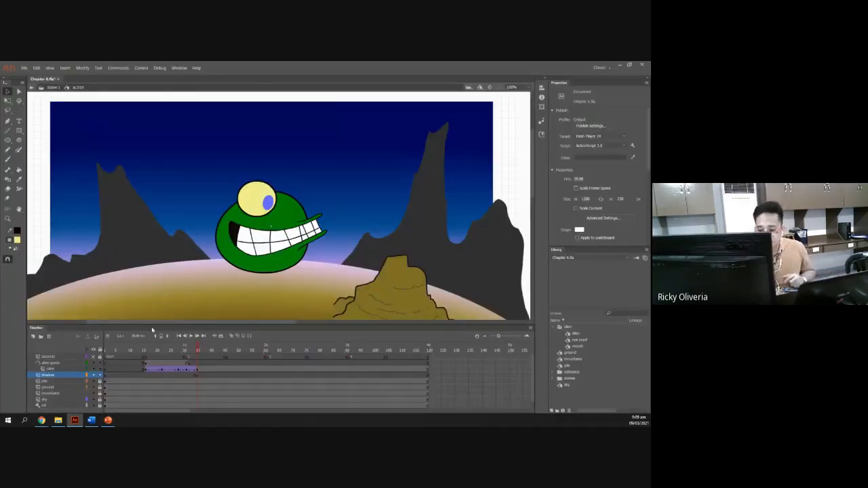
Set the fill and stroke colors to black and draw an oval shadow beneath the alien on the shadow layer at frame 35.
left_click(205, 392)
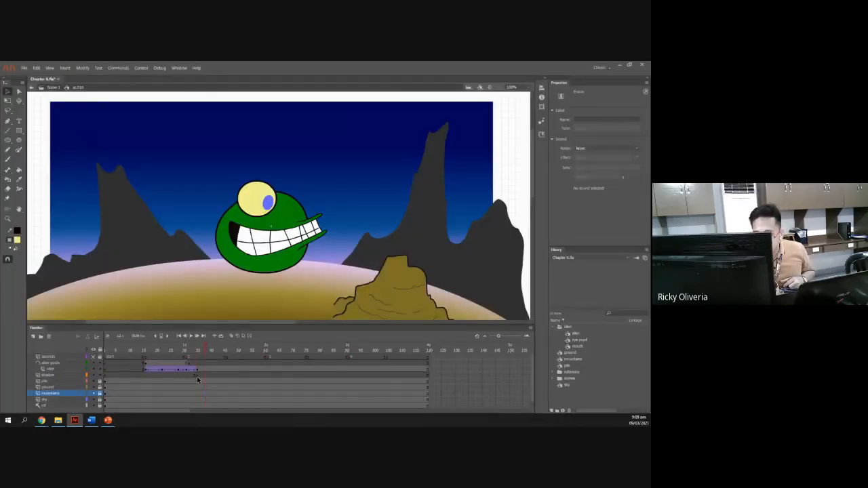
left_click(196, 374)
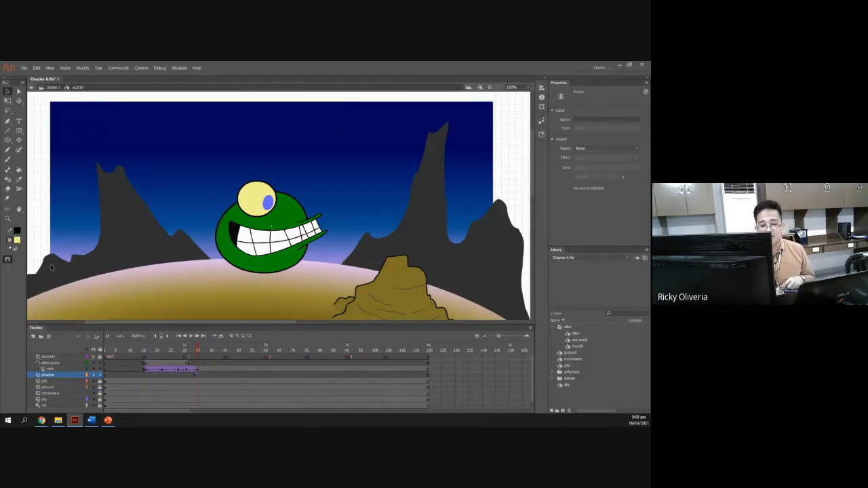
left_click(17, 240)
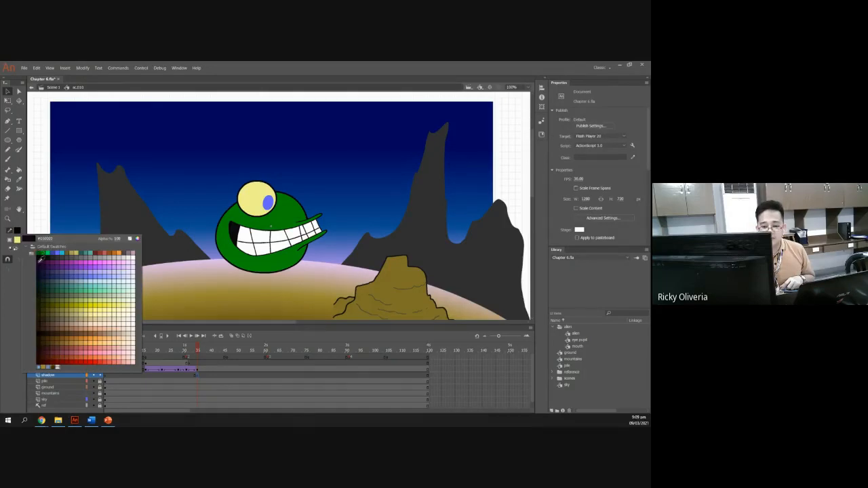
left_click(39, 257)
left_click(17, 241)
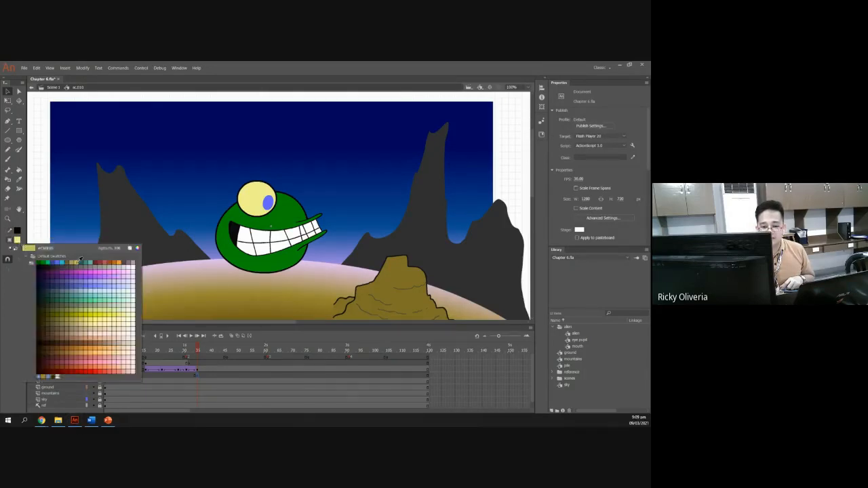
left_click(40, 262)
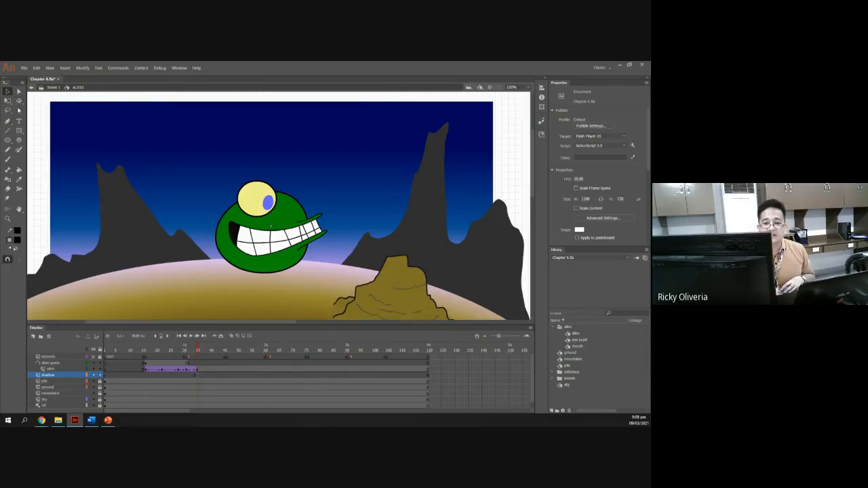
left_click(8, 140)
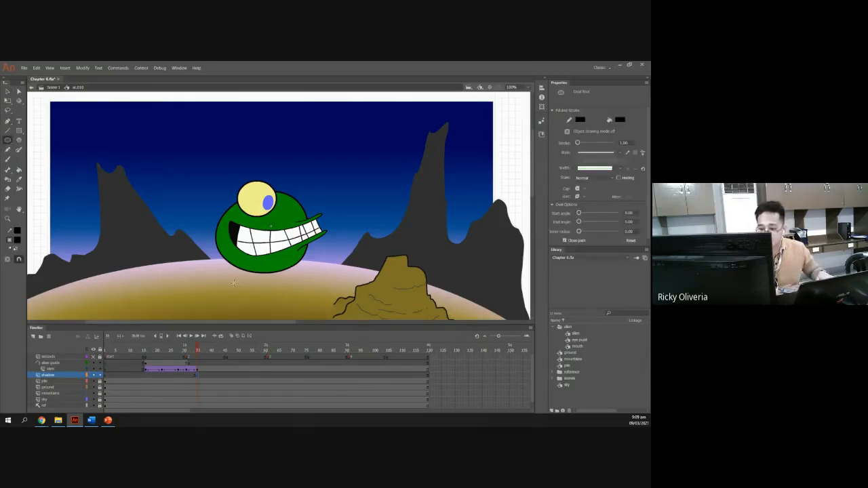
left_click_drag(229, 284, 304, 299)
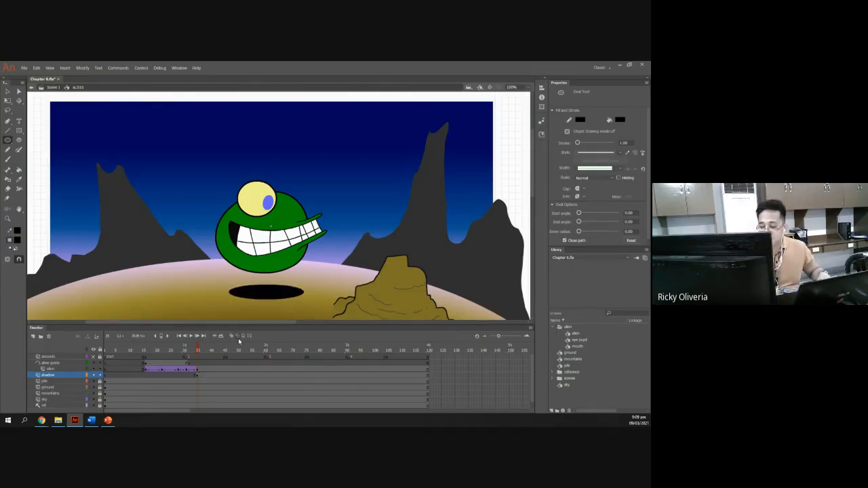
scroll(262, 301, "down", 2)
scroll(263, 301, "up", 2)
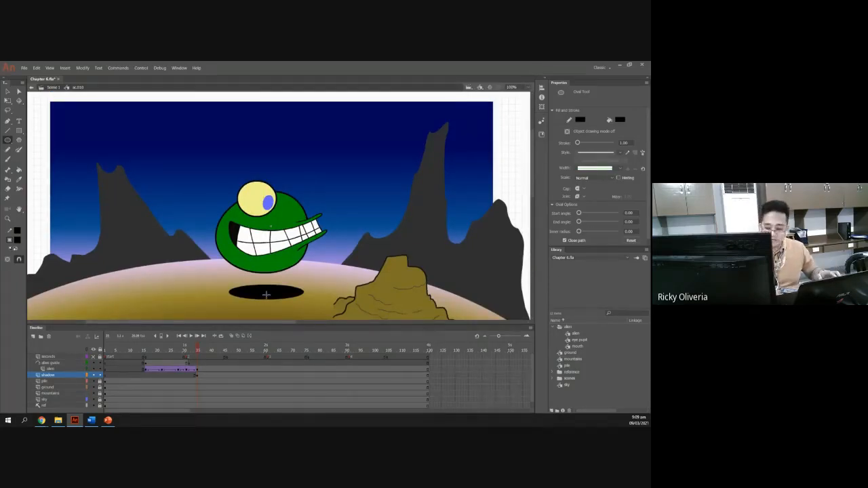
Select the oval's outline with the Selection tool and delete the border, undoing the stray moves.
key("v")
left_click(266, 297)
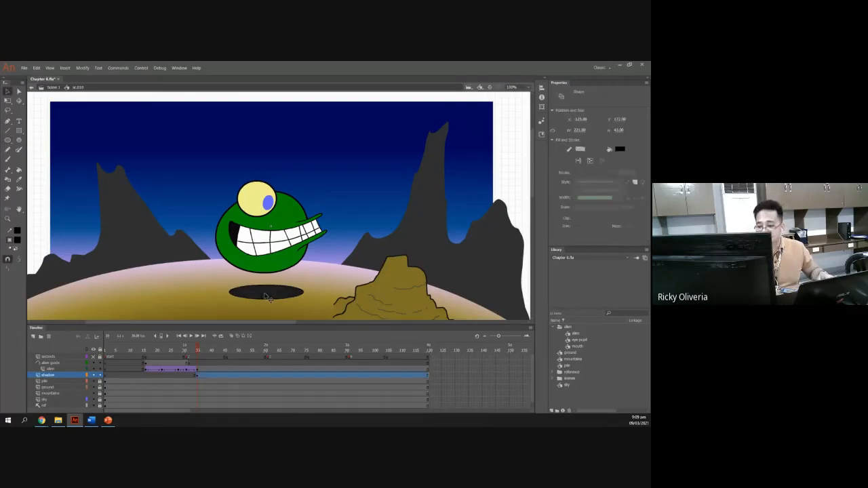
mouse_move(274, 298)
left_mouse_down()
mouse_move(274, 286)
mouse_move(278, 304)
left_mouse_up()
left_click(279, 301)
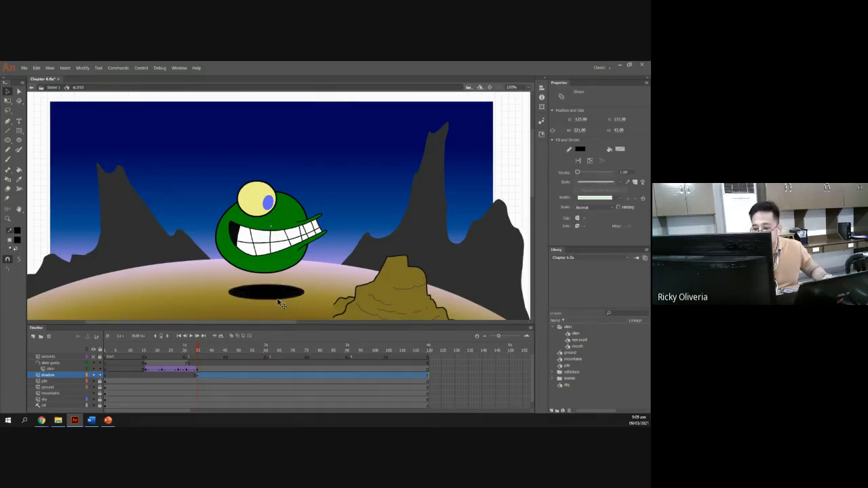
key("Delete")
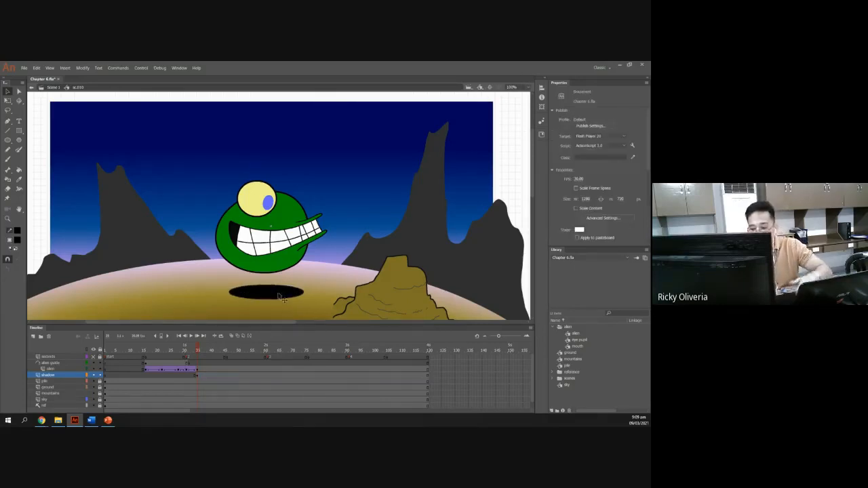
mouse_move(278, 296)
left_mouse_down()
mouse_move(265, 296)
mouse_move(279, 285)
mouse_move(280, 299)
left_mouse_up()
key("ctrl+z")
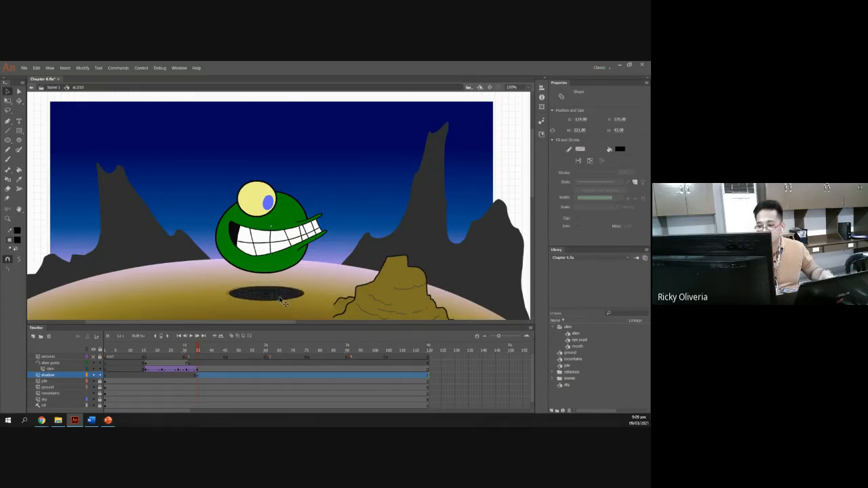
key("ctrl+z")
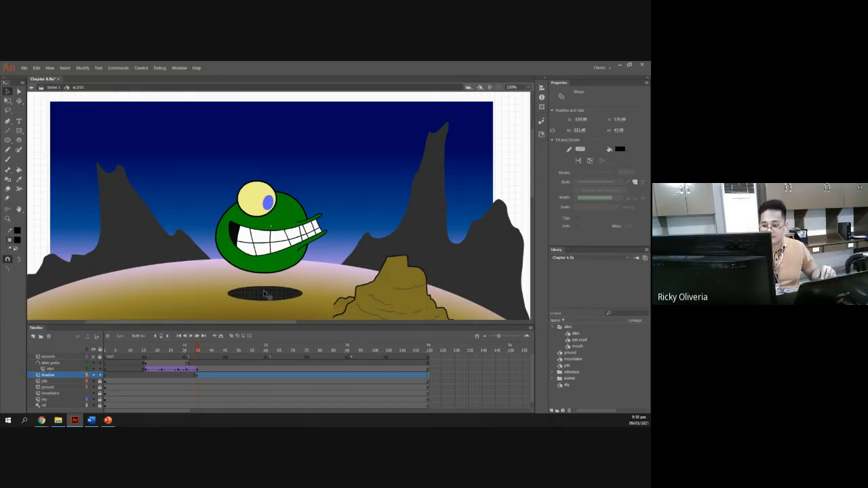
left_click_drag(264, 293, 264, 292)
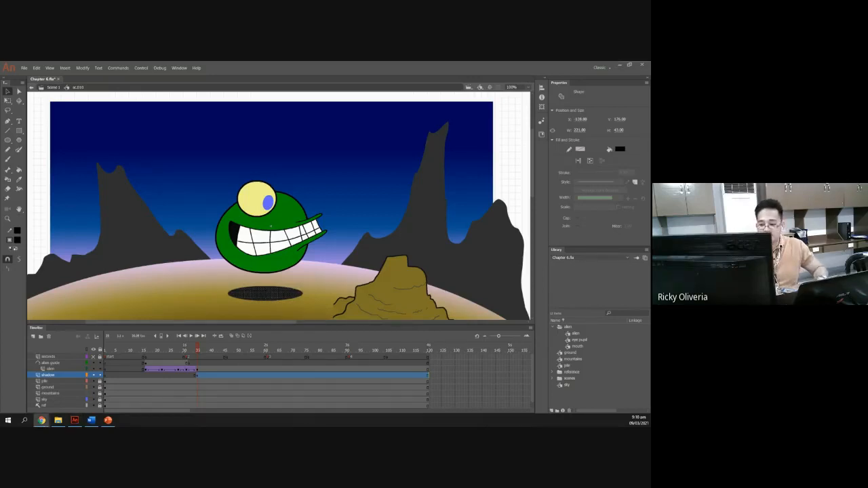
Check the slide's shadow instructions and lower the oval fill's alpha to make the shadow semi-transparent.
left_click(108, 420)
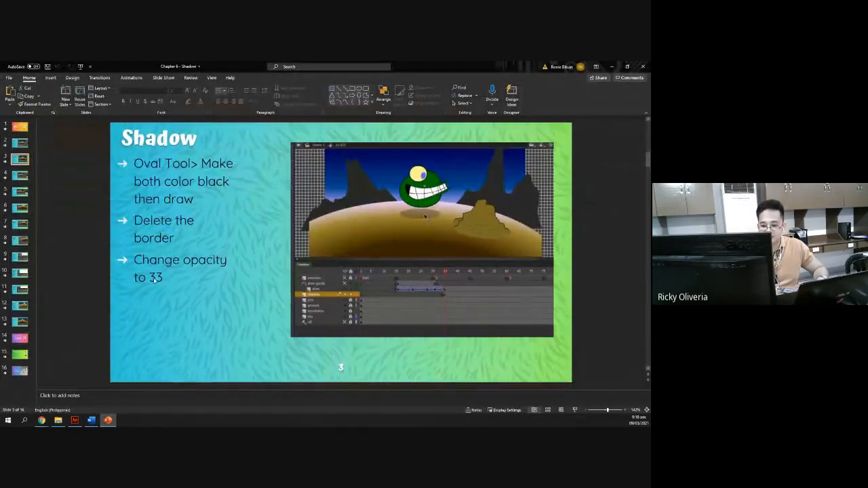
key("alt+Tab")
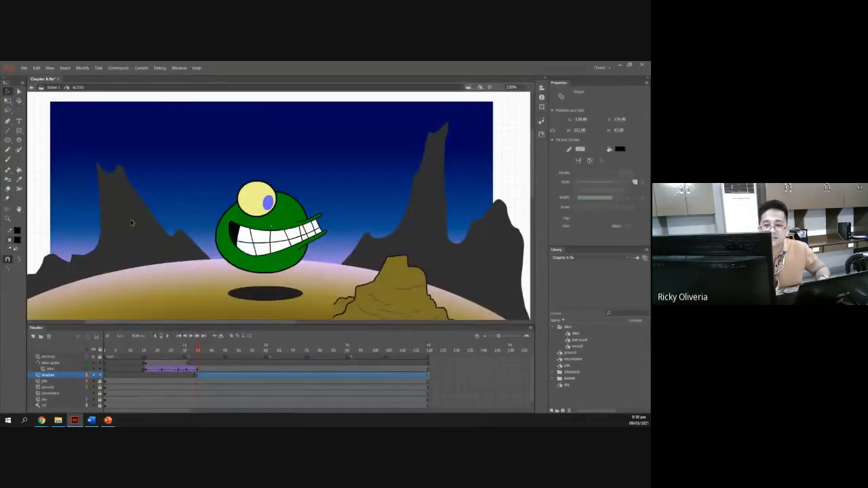
left_click(18, 240)
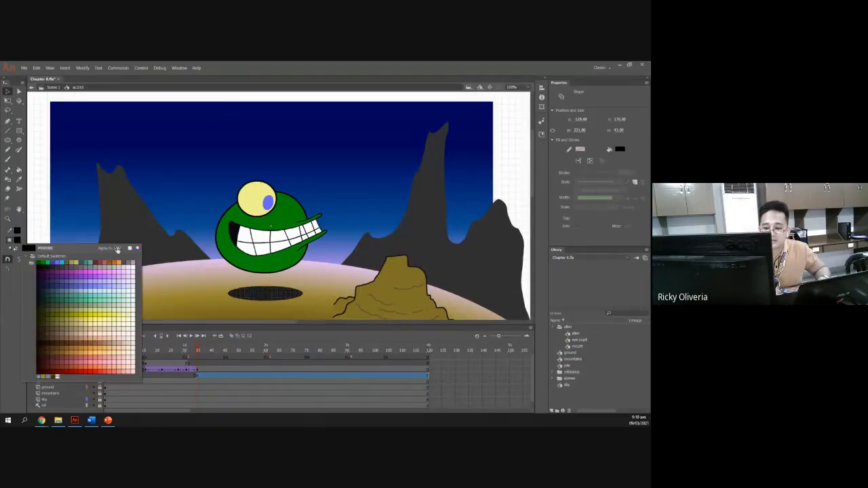
left_click_drag(96, 249, 99, 249)
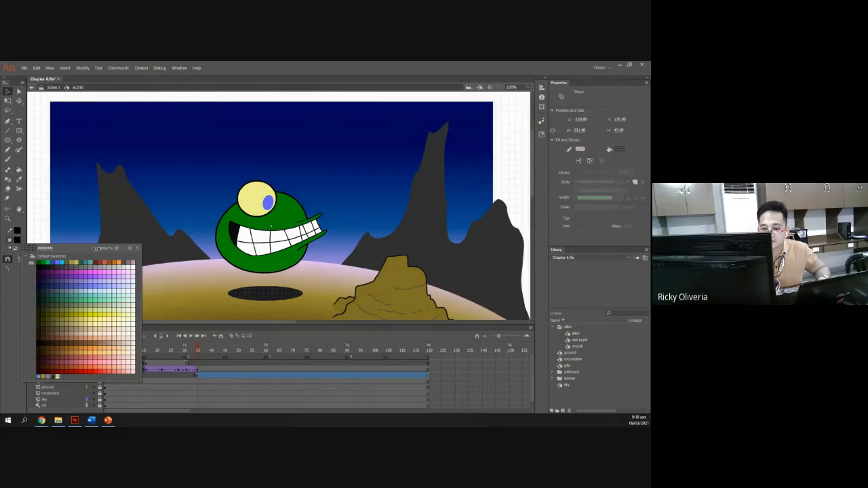
key("Return")
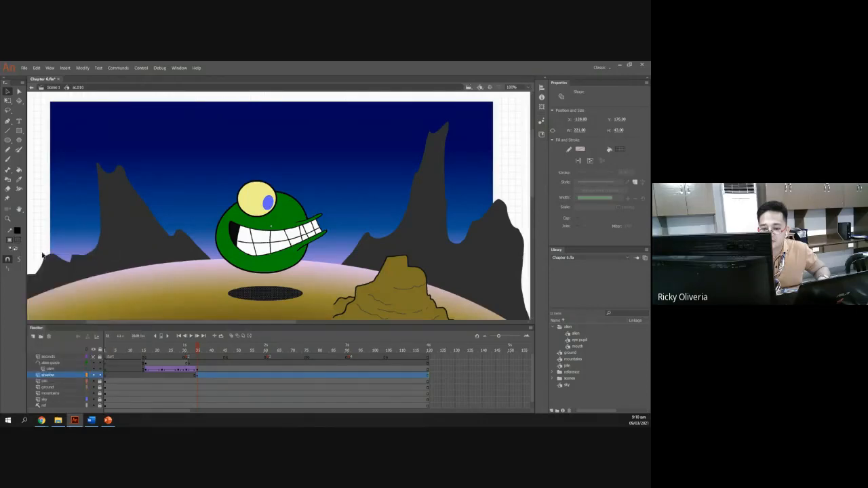
left_click(19, 241)
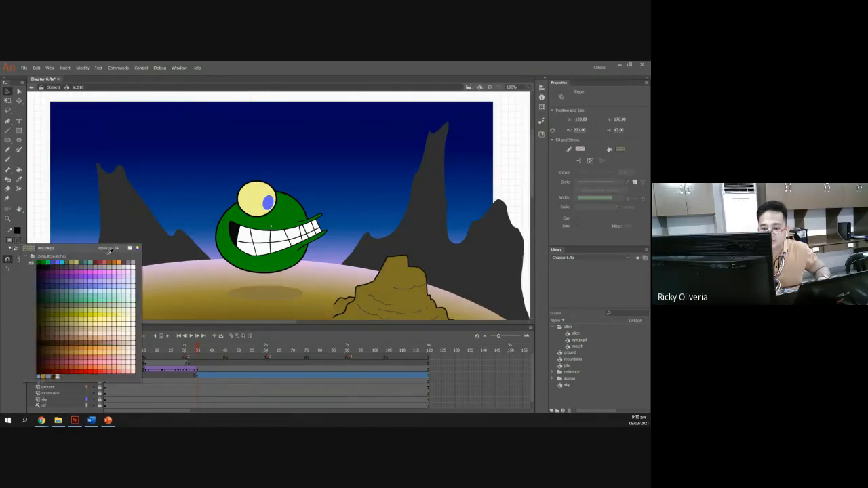
left_click(117, 249)
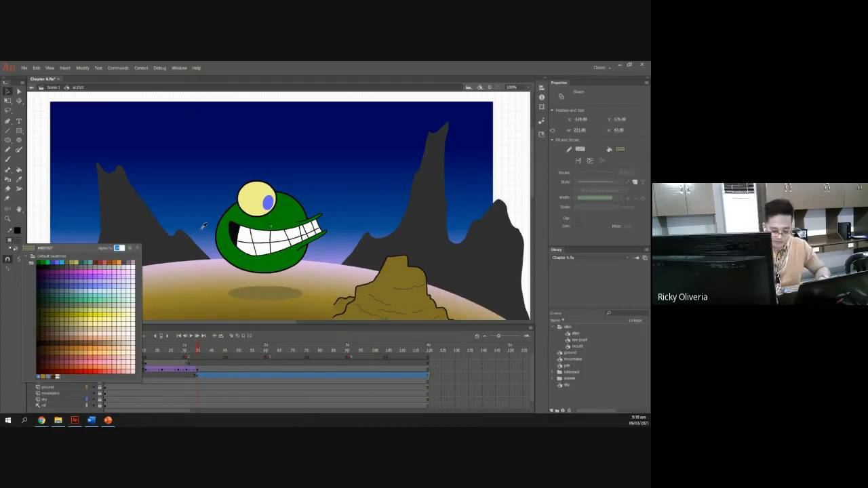
key("Return")
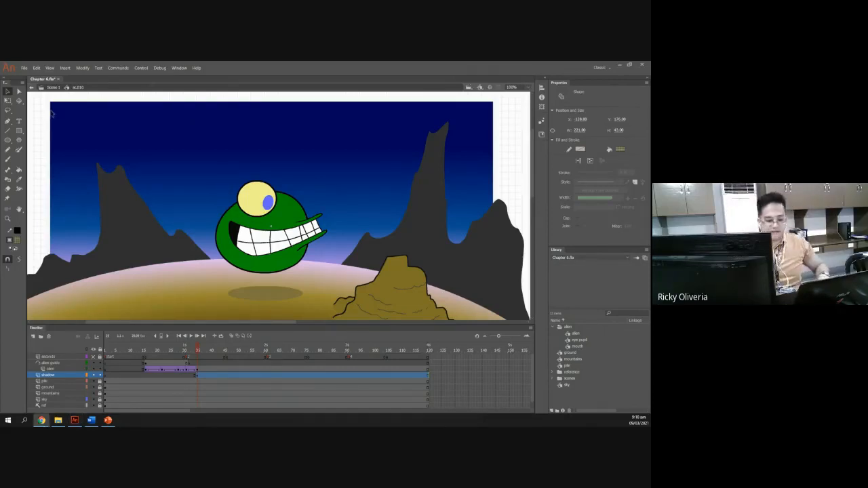
Open the next tutorial slide about converting the shadow into a symbol named Shadow.
key("alt+Tab")
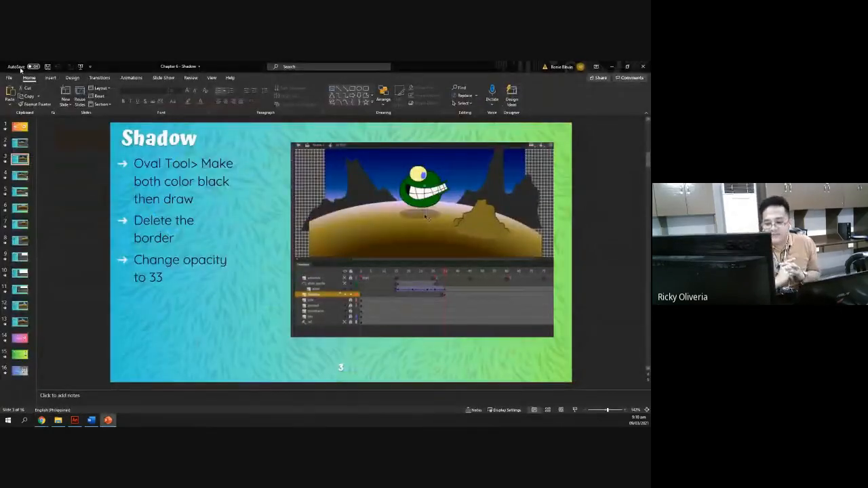
left_click(24, 177)
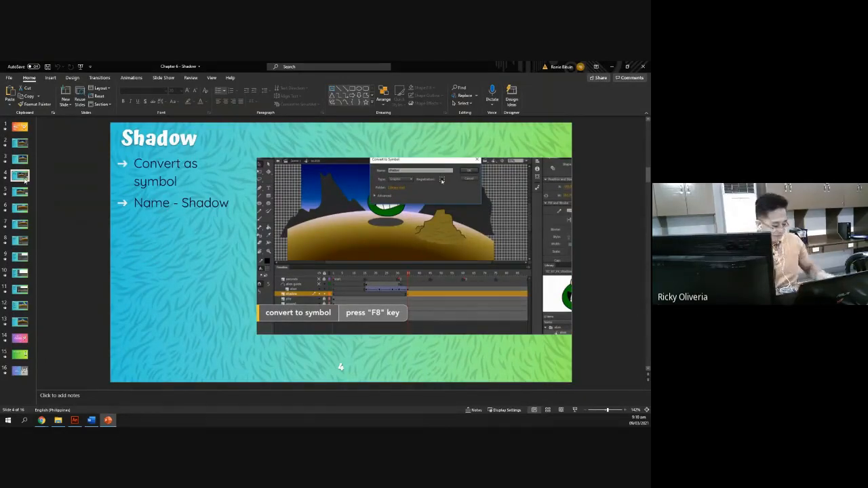
key("alt+Tab")
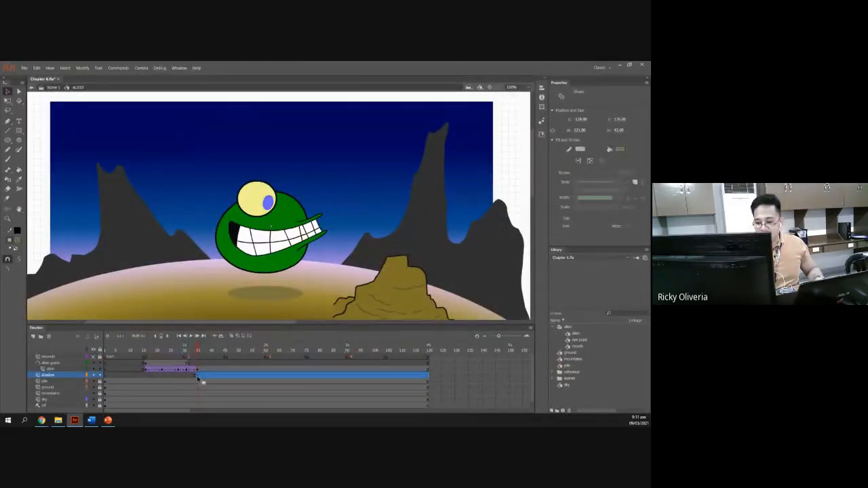
Scrub the timeline between early frames and frame 35 and reselect the shadow oval on the stage.
left_click(241, 304)
left_click(252, 291)
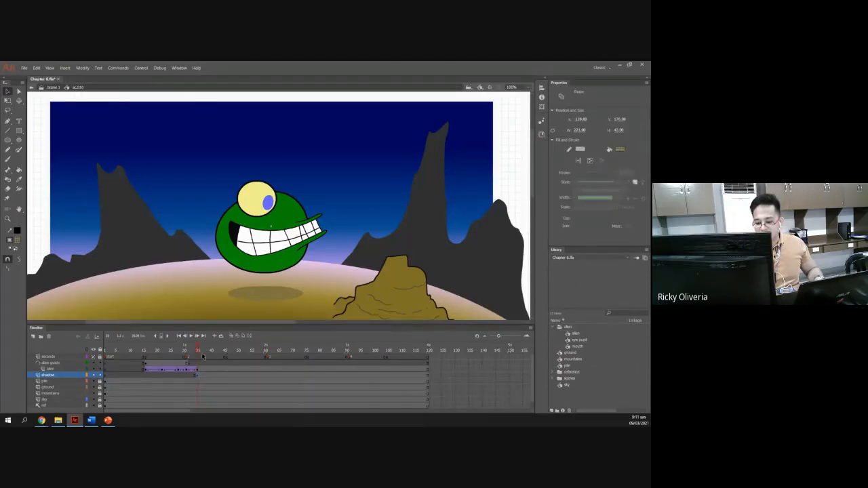
left_click(192, 350)
left_click(140, 351)
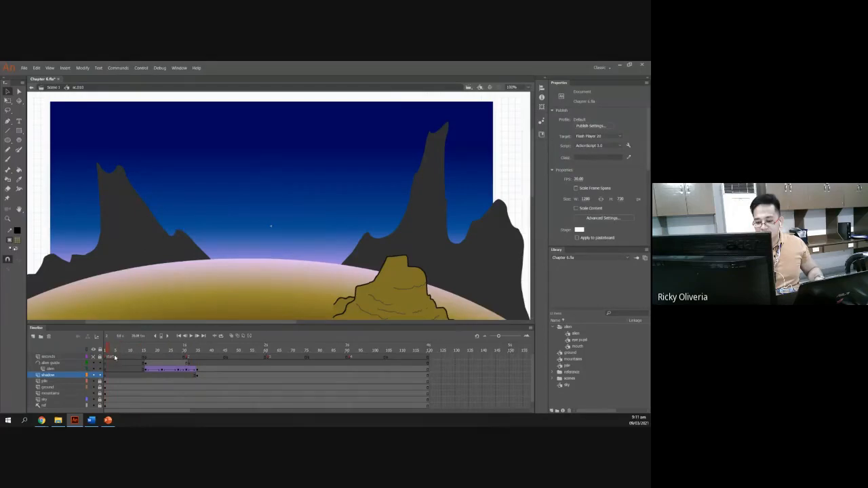
left_click(196, 351)
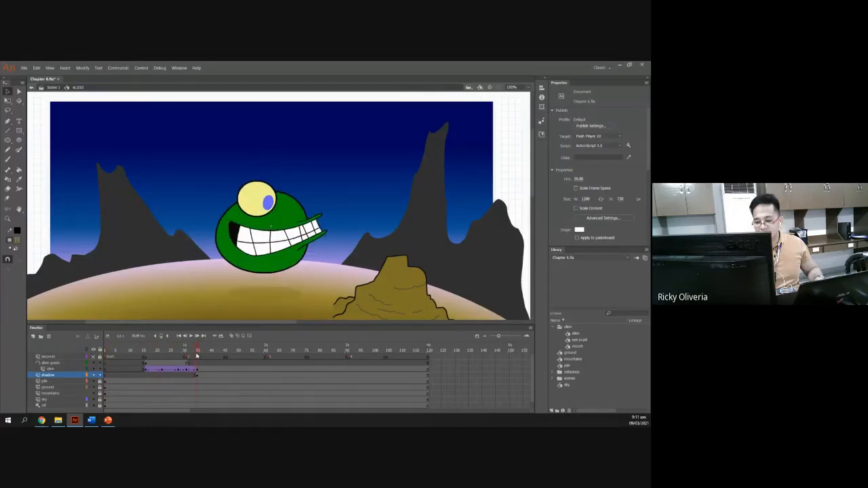
left_click(267, 295)
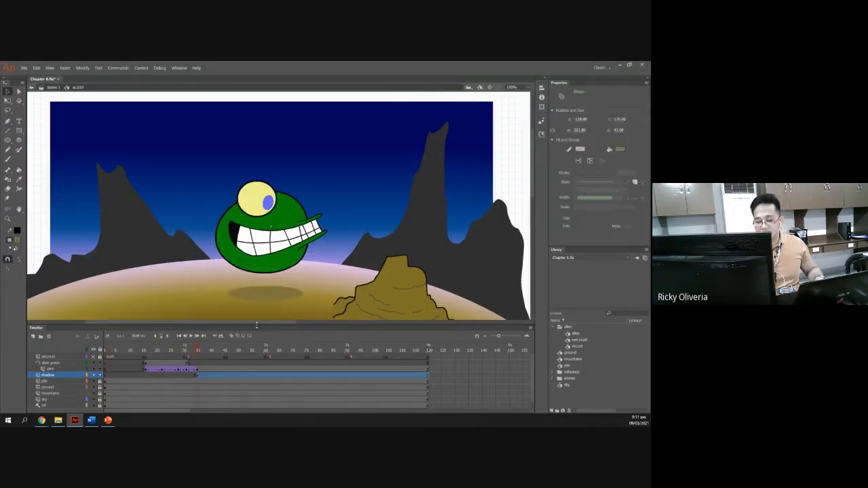
left_click(204, 307)
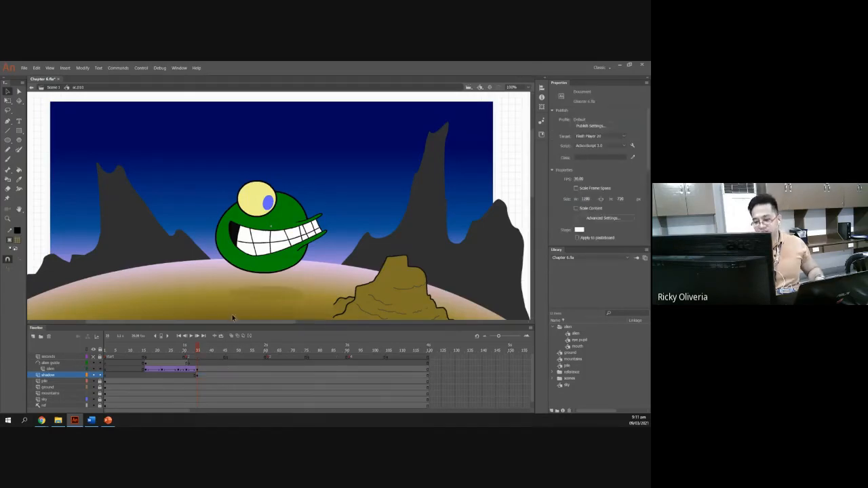
left_click(253, 294)
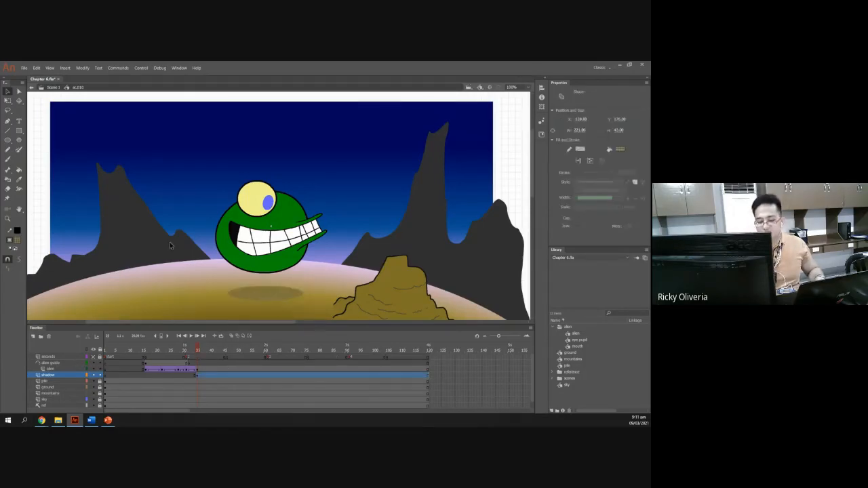
Change the shadow oval's fill to a sampled light color, then set it back to black.
left_click(17, 240)
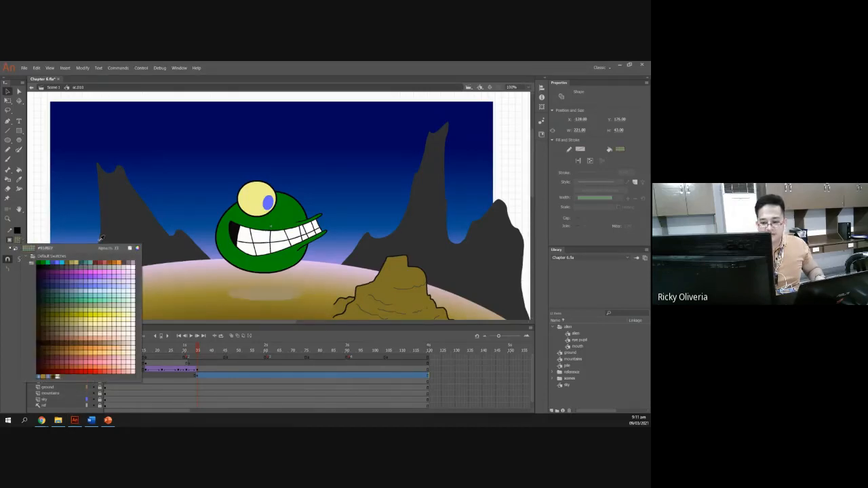
left_click(165, 232)
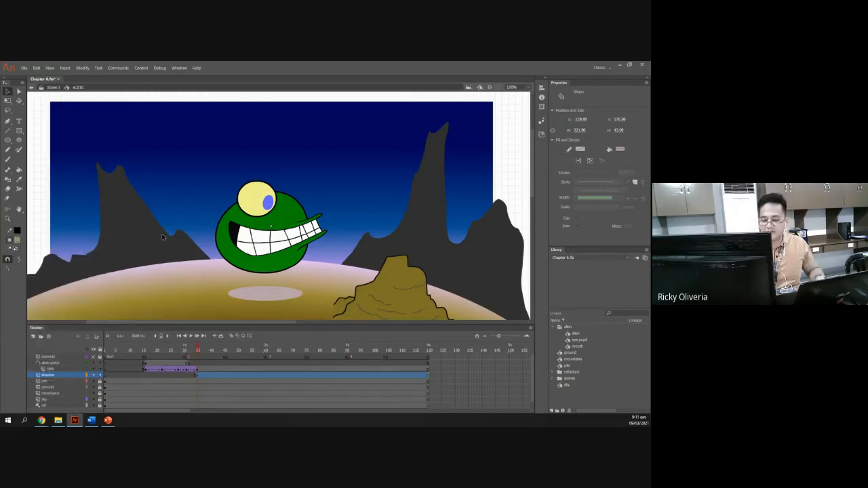
left_click(18, 241)
left_click(40, 264)
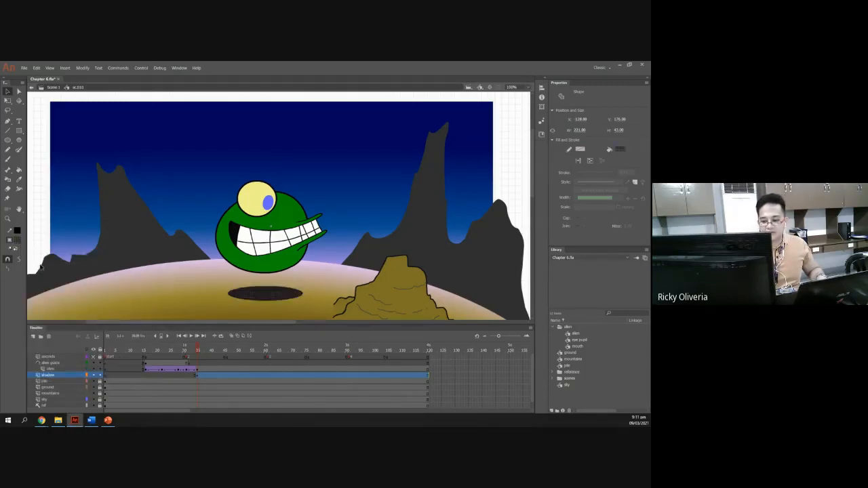
left_click(143, 282)
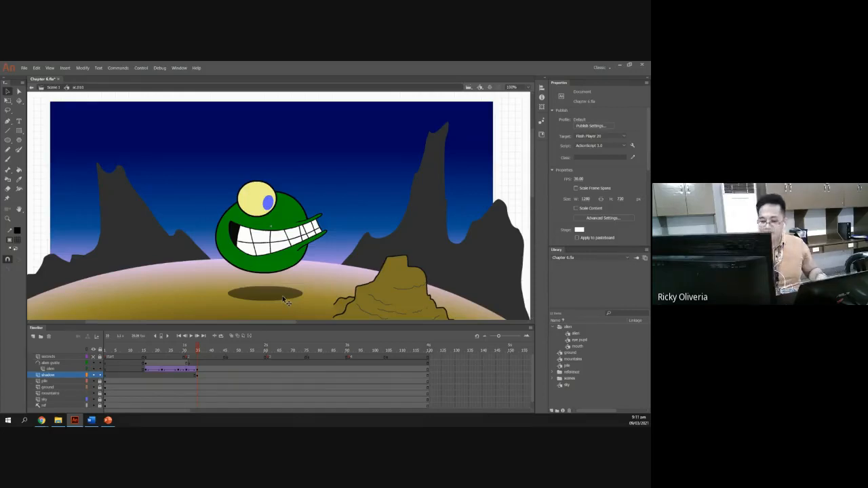
At frame 35, convert the shadow oval into a graphic symbol named shadow, checking the tutorial slide for the name.
mouse_move(195, 352)
left_mouse_down()
mouse_move(171, 350)
mouse_move(206, 350)
mouse_move(198, 349)
left_mouse_up()
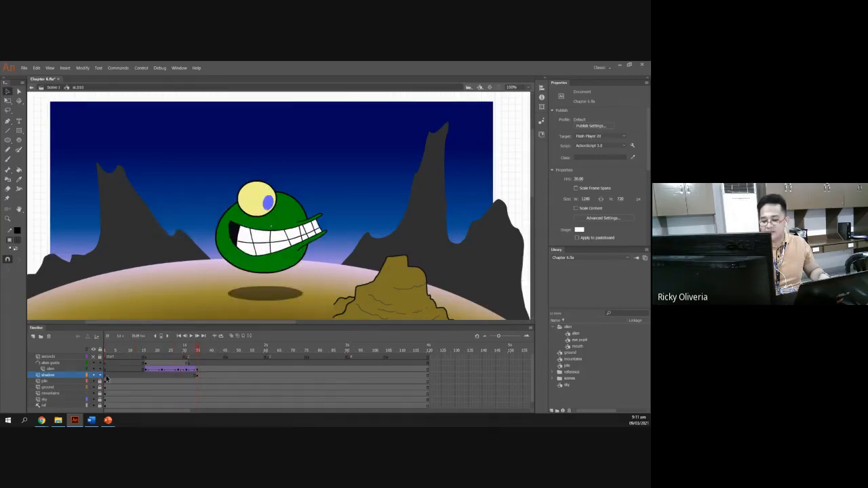
left_click(262, 300)
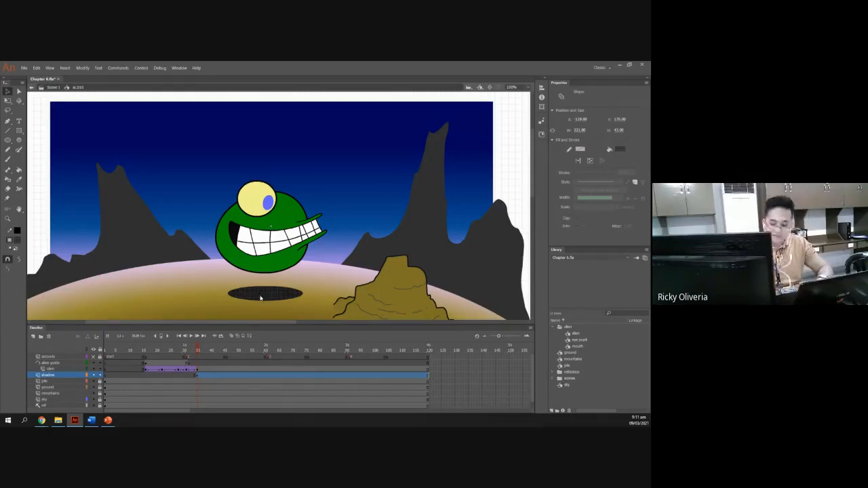
key("F8")
left_click_drag(74, 221, 315, 206)
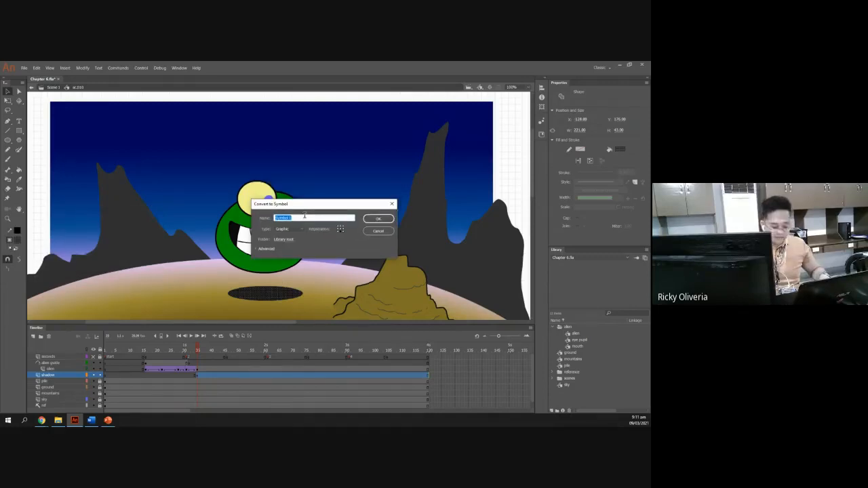
type("shadow")
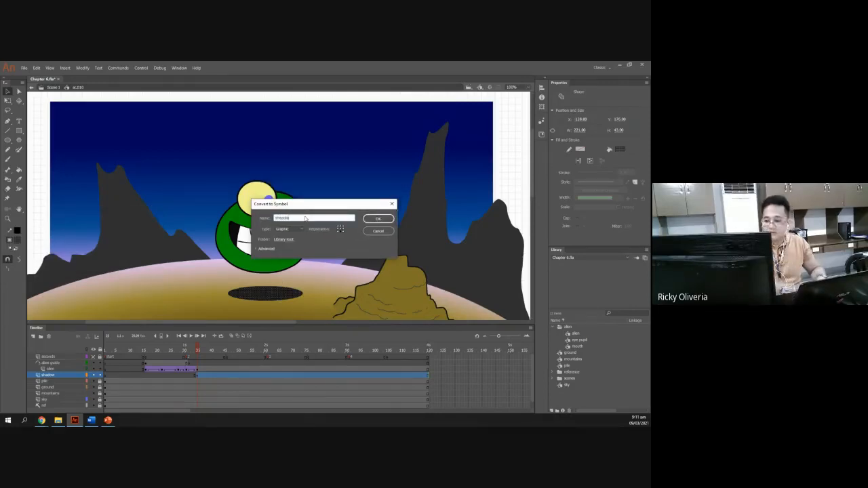
key("alt+Tab")
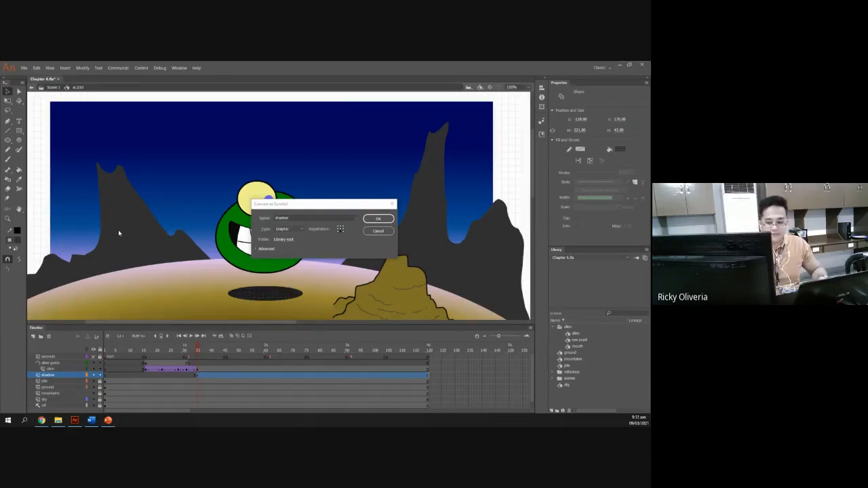
left_click(108, 421)
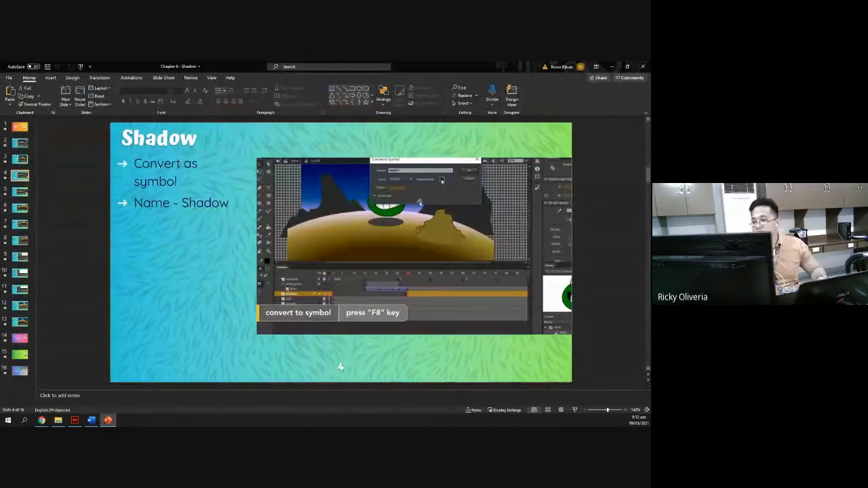
key("alt+Tab")
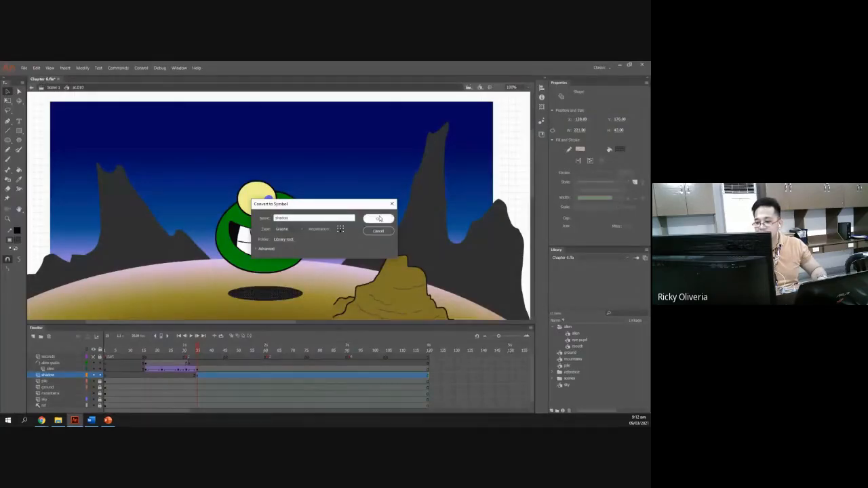
left_click(379, 219)
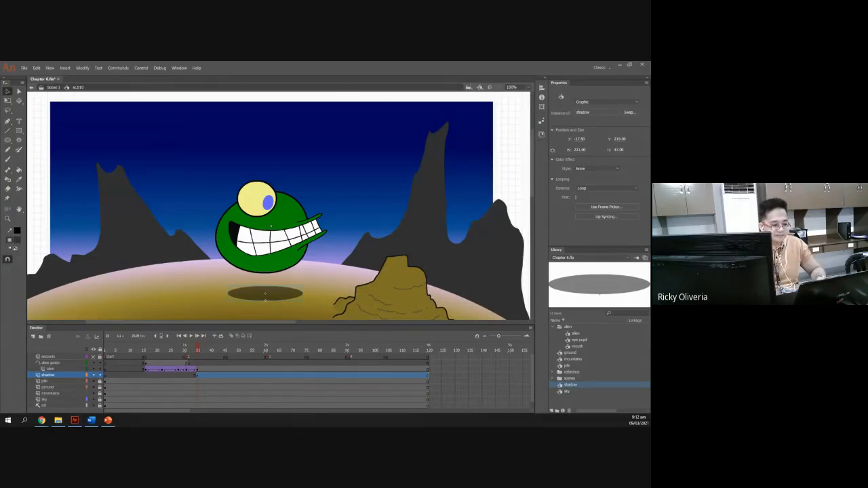
Check the slide on looping, then set the shadow symbol's looping option to Single Frame.
key("alt+Tab")
left_click(20, 193)
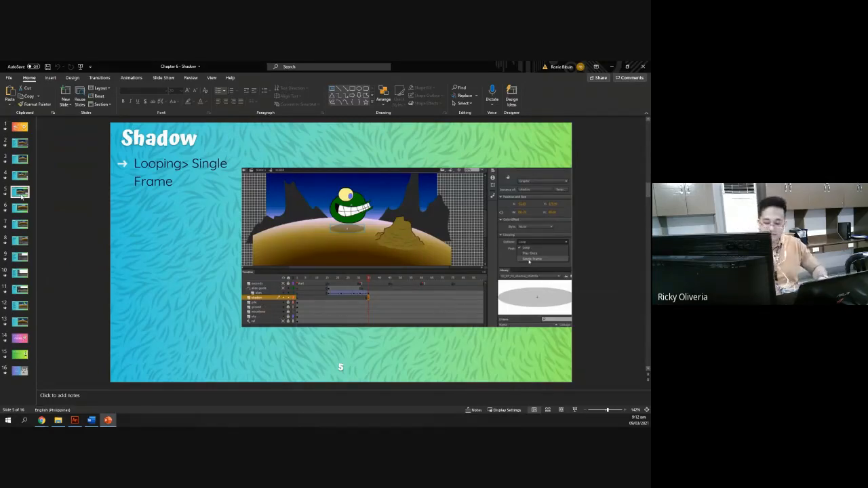
key("alt+Tab")
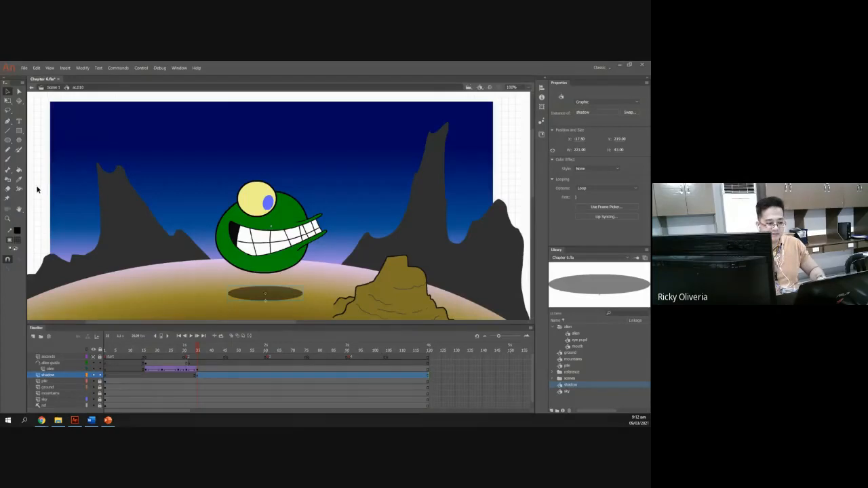
key("alt+Tab")
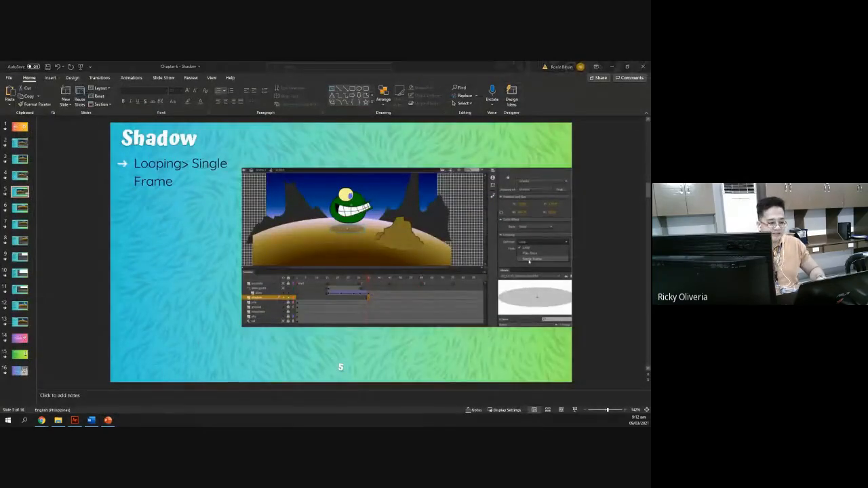
key("alt+Tab")
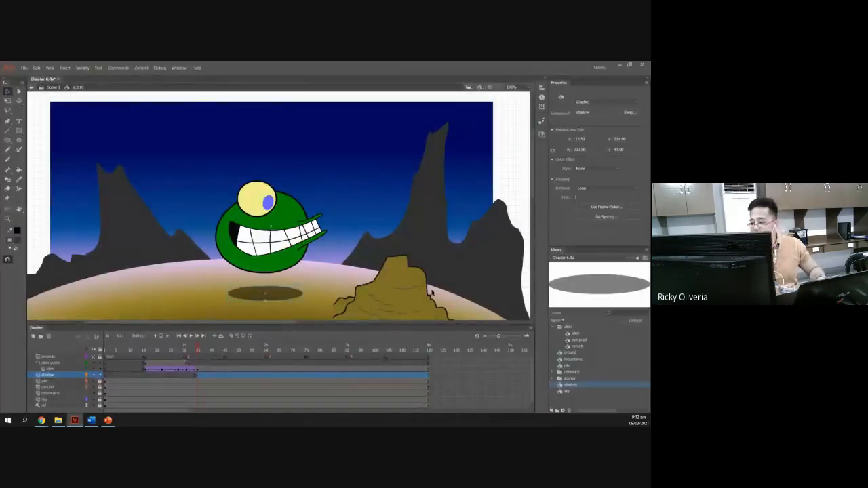
left_click(91, 295)
left_click(259, 295)
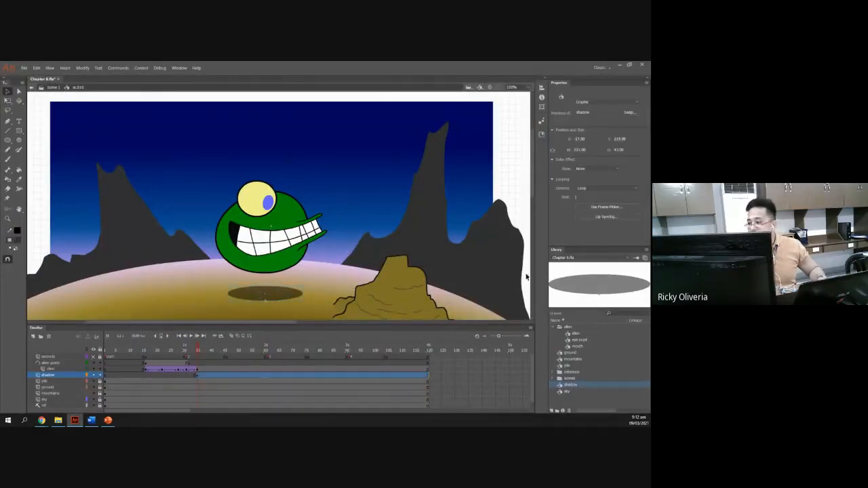
left_click(606, 188)
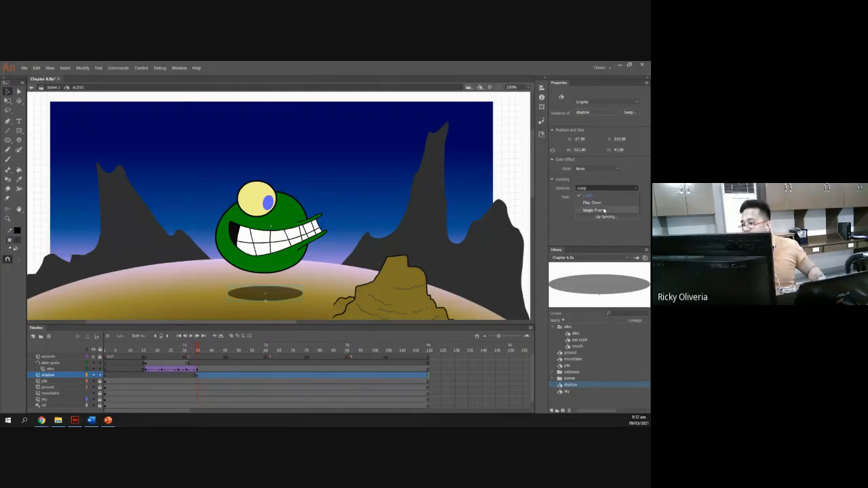
left_click(604, 213)
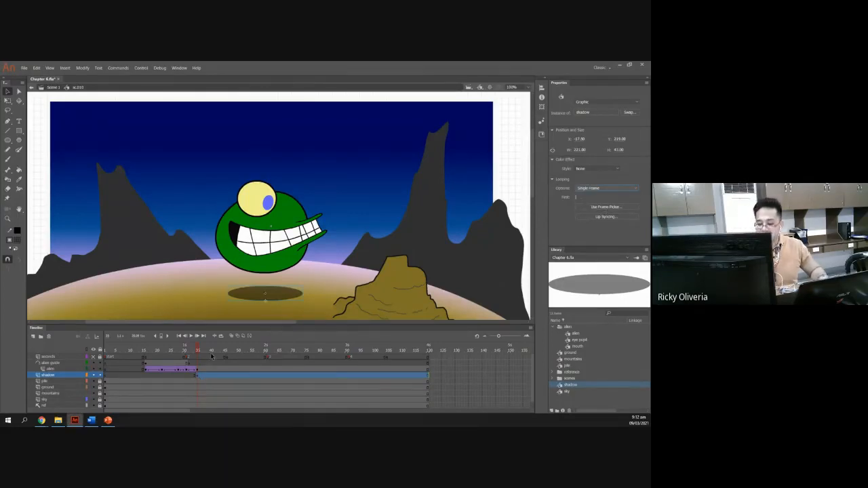
Check the next slide, then copy the shadow keyframe from frame 35 to the alien's entry frame 15.
key("alt+Tab")
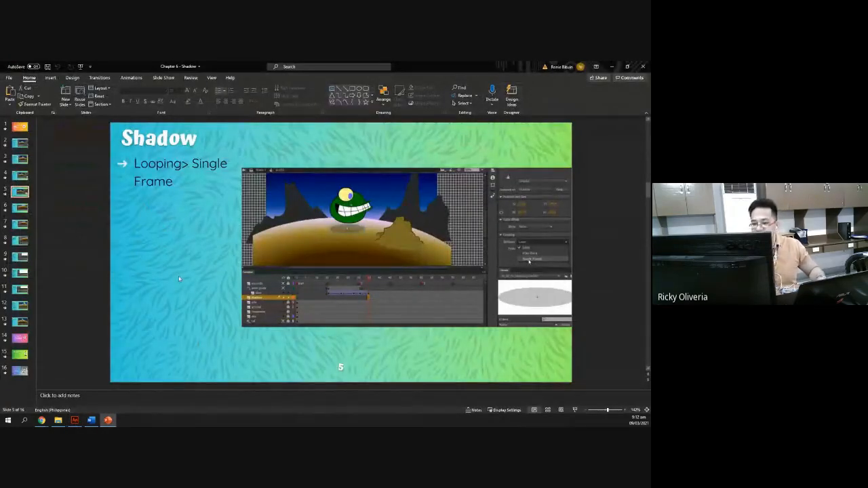
left_click(22, 209)
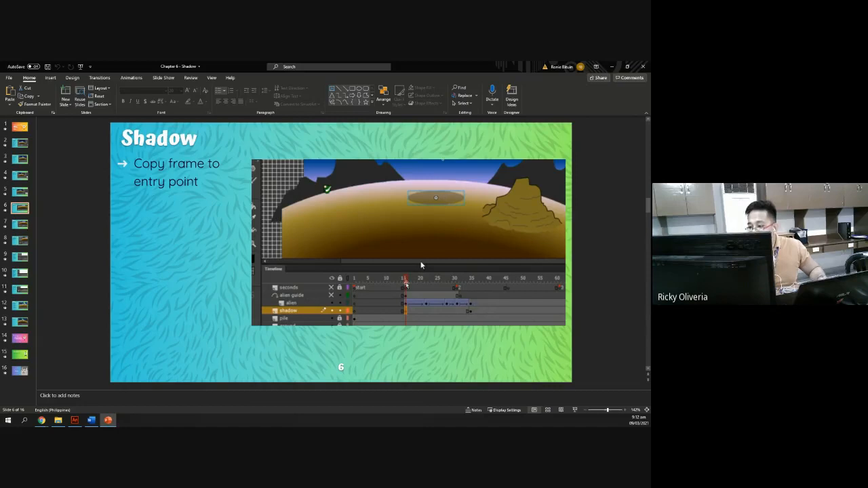
key("alt+Tab")
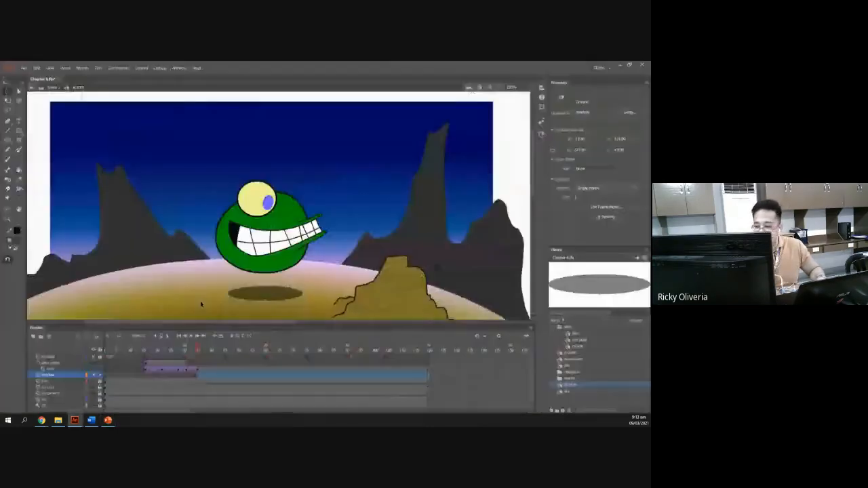
left_click(198, 381)
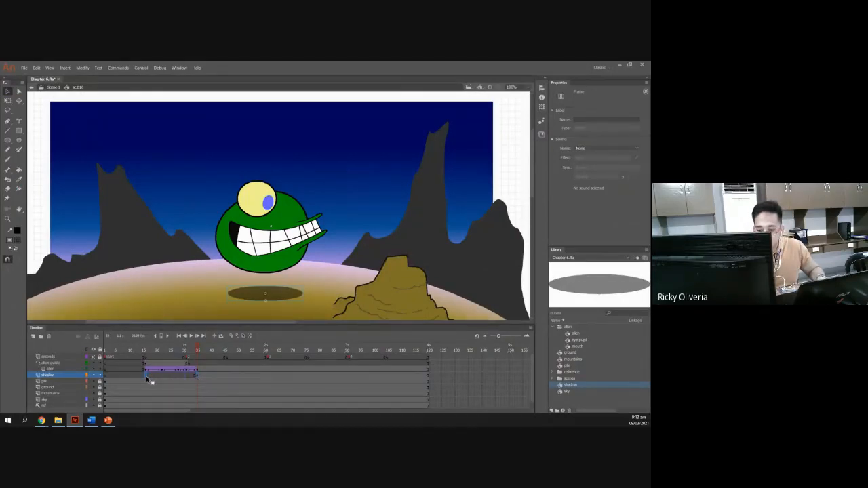
left_click(160, 390)
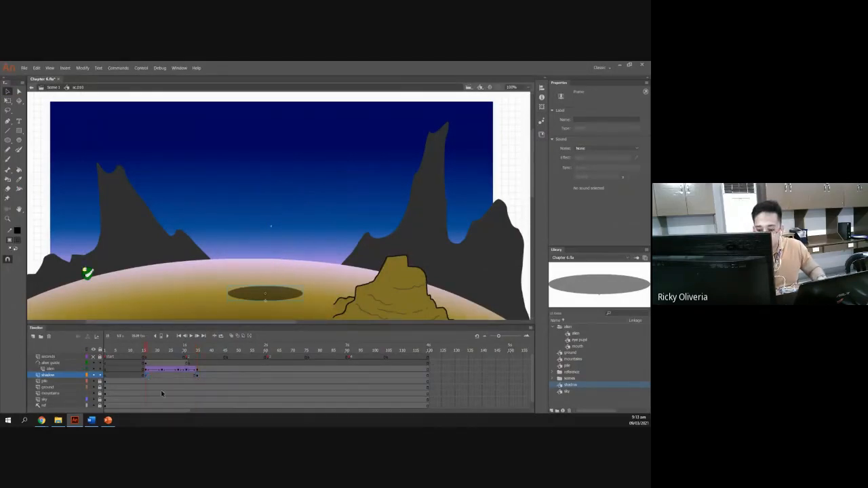
Scrub the timeline from frame 15 to 35 and inspect the shadow layer's frame options at frame 35.
left_click(143, 352)
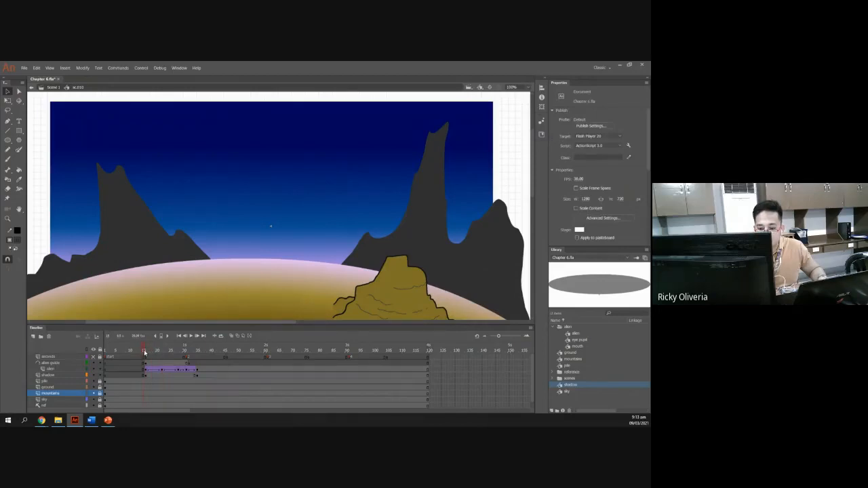
left_click(144, 352)
left_click_drag(145, 352, 197, 352)
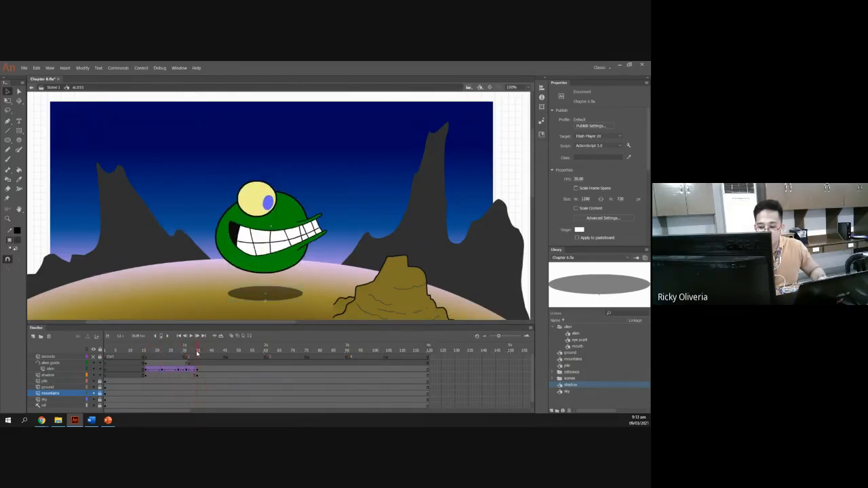
key("alt+Tab")
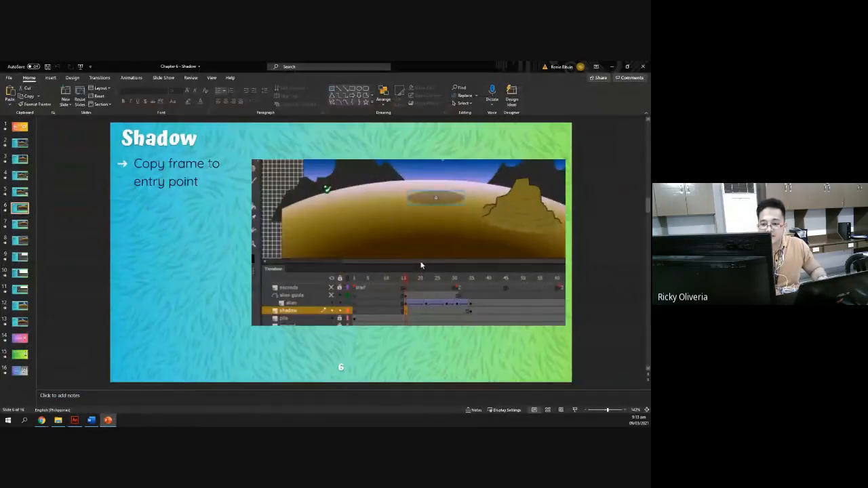
key("alt+Tab")
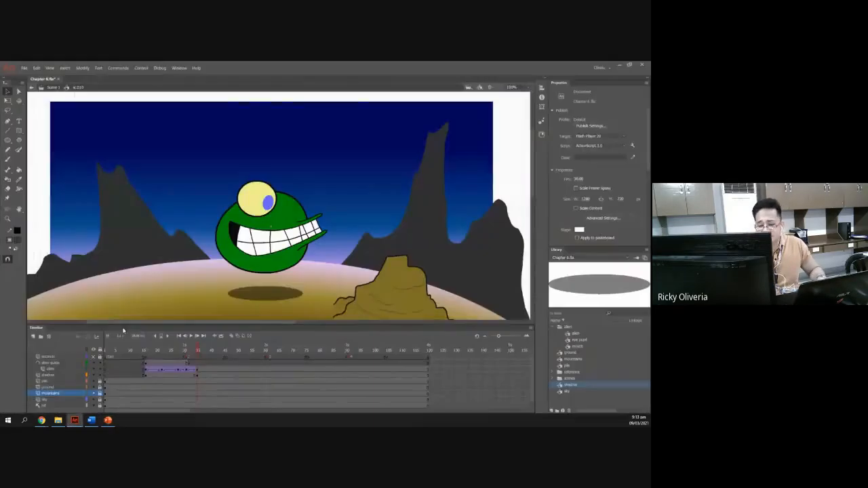
left_click(196, 375)
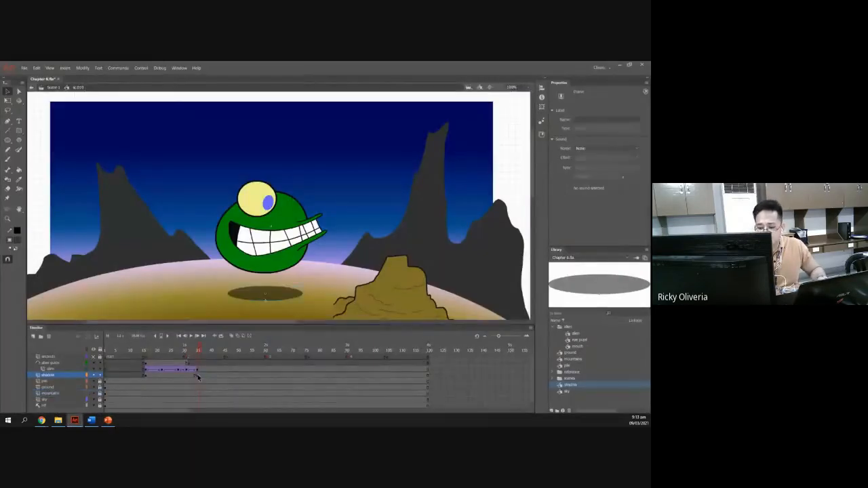
right_click(198, 376)
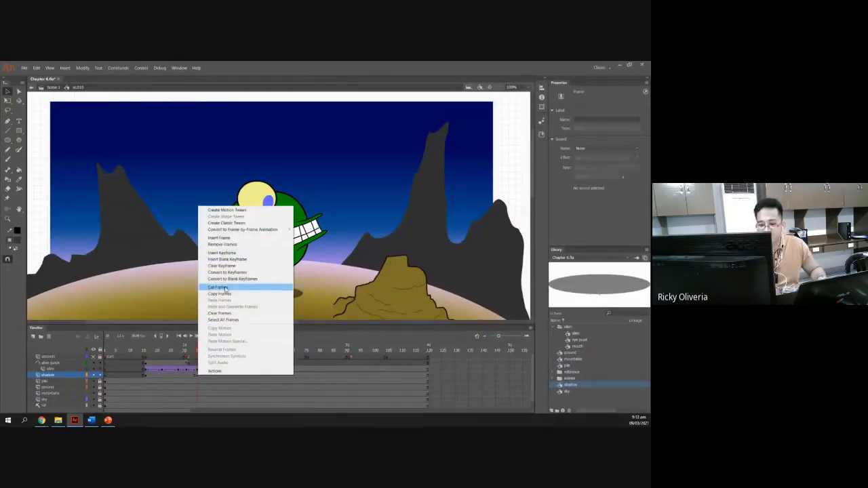
left_click(119, 270)
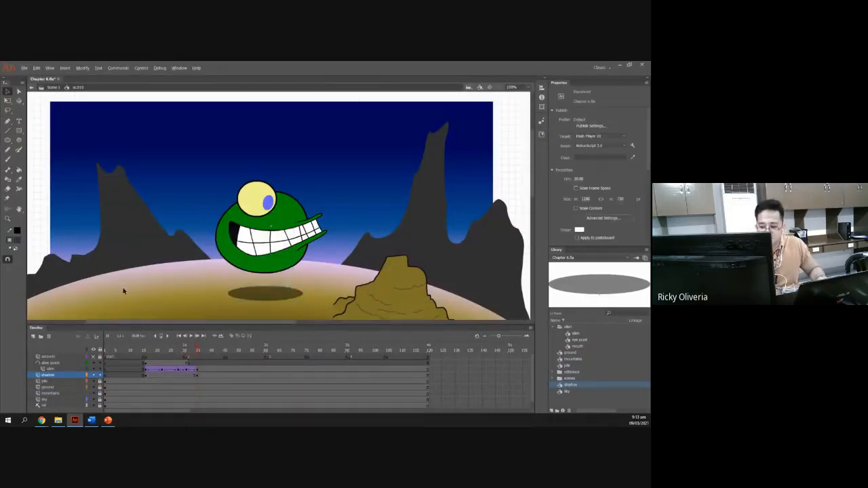
Check the transform slide, then move the frame-15 shadow under the alien's entry point and scale it to about 46 × 9.
key("alt+Tab")
left_click(19, 224)
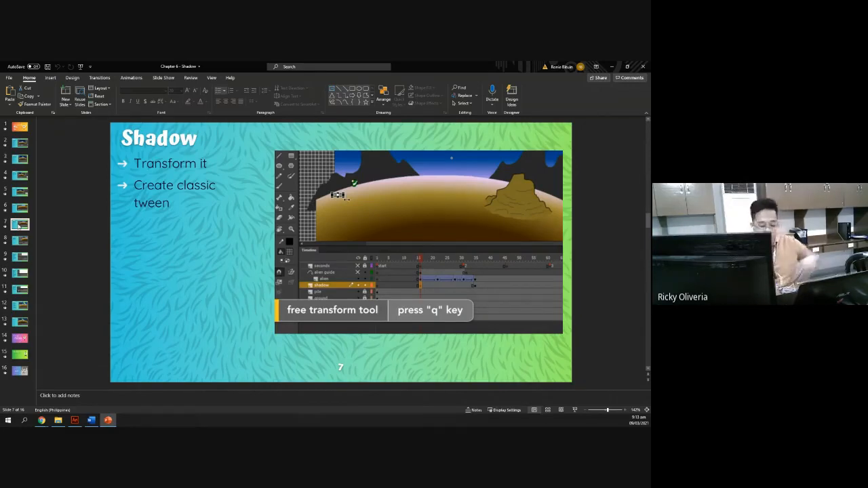
key("alt+Tab")
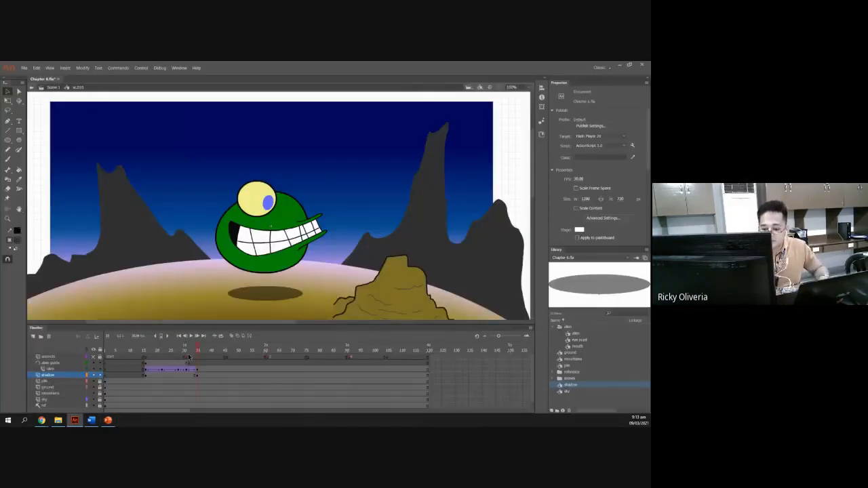
left_click(146, 381)
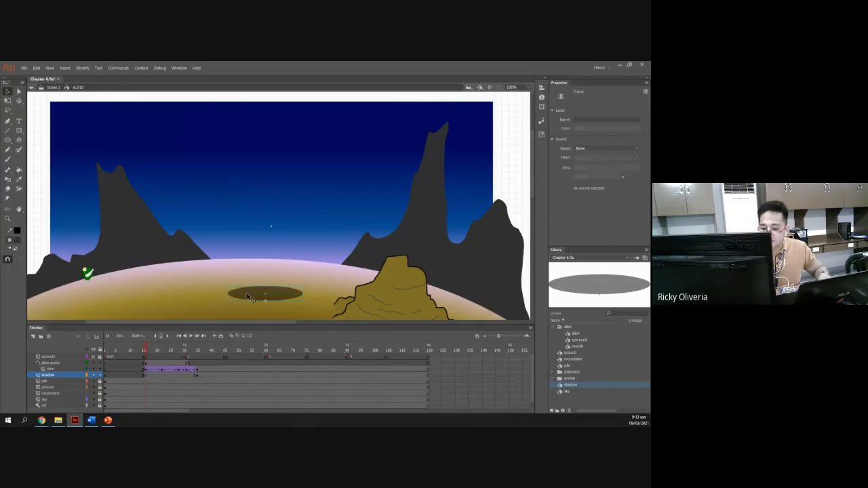
left_click_drag(249, 297, 112, 306)
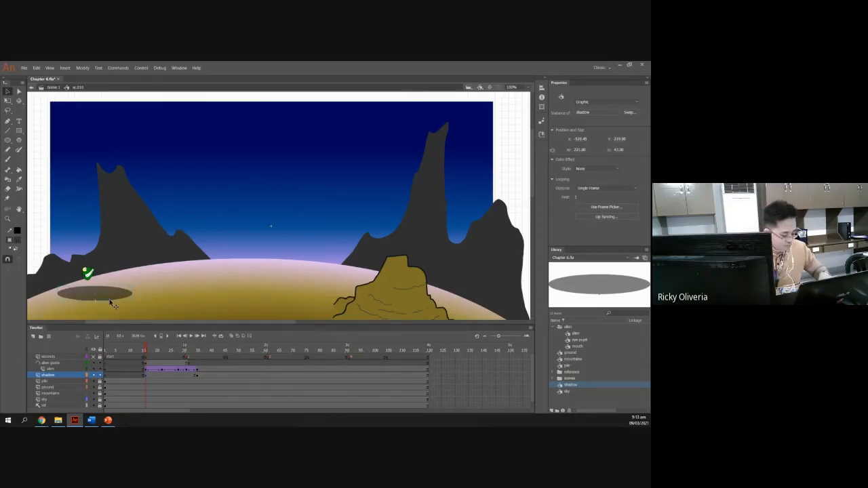
key("q")
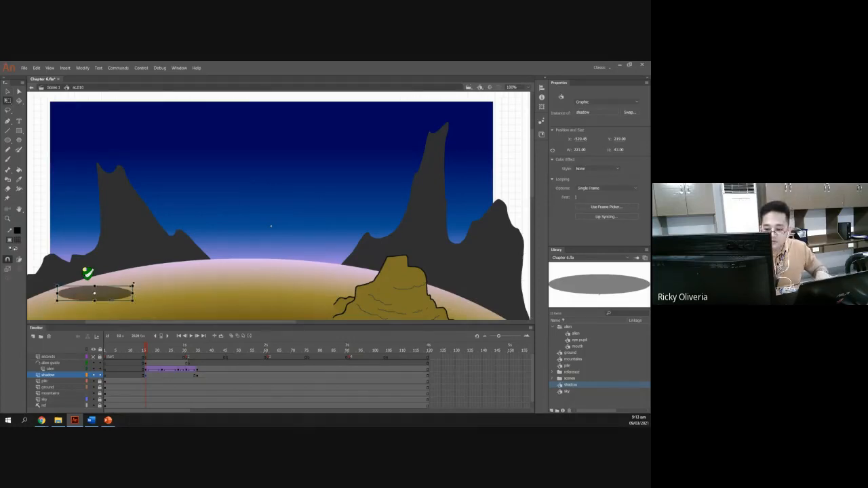
left_click_drag(132, 286, 107, 289)
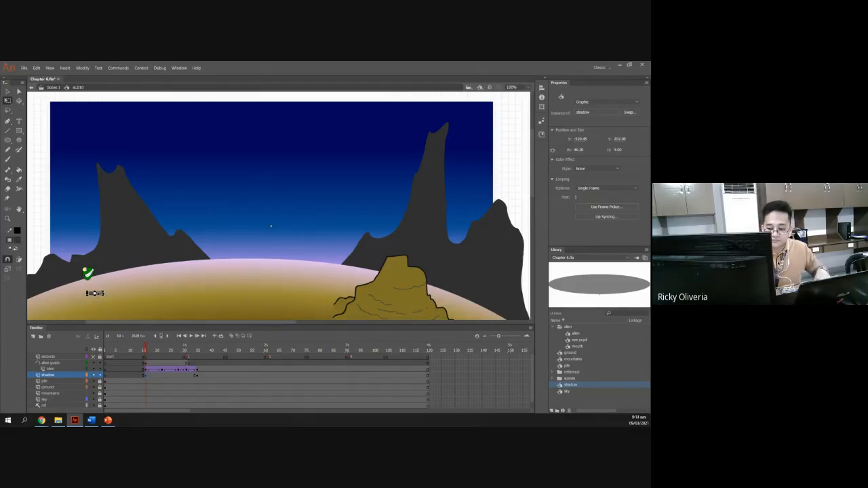
mouse_move(79, 418)
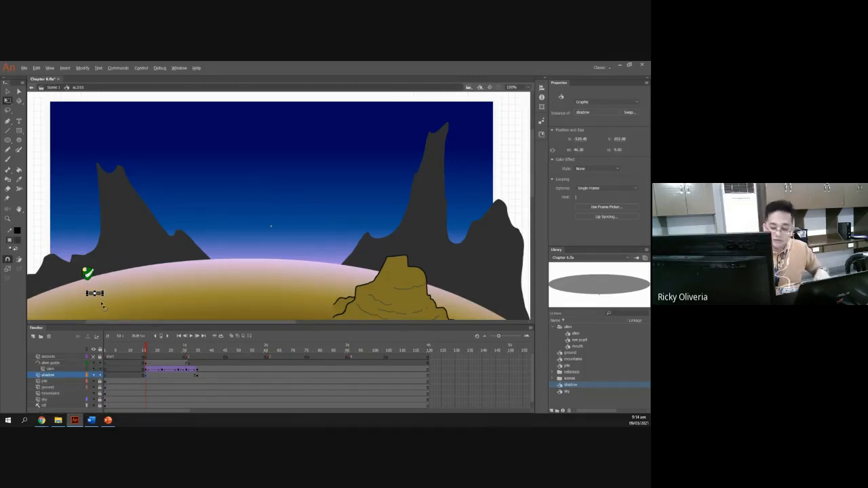
scroll(103, 304, "up", 3)
scroll(103, 303, "down", 5)
scroll(104, 303, "up", 3)
scroll(102, 300, "up", 5)
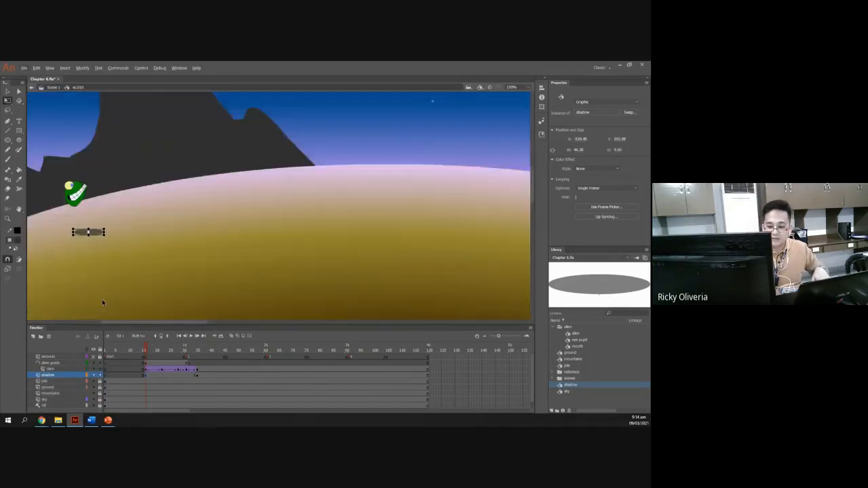
Rescale the frame-15 shadow to about 53 × 6 so it sits flatter under the alien.
left_click_drag(95, 195, 78, 171)
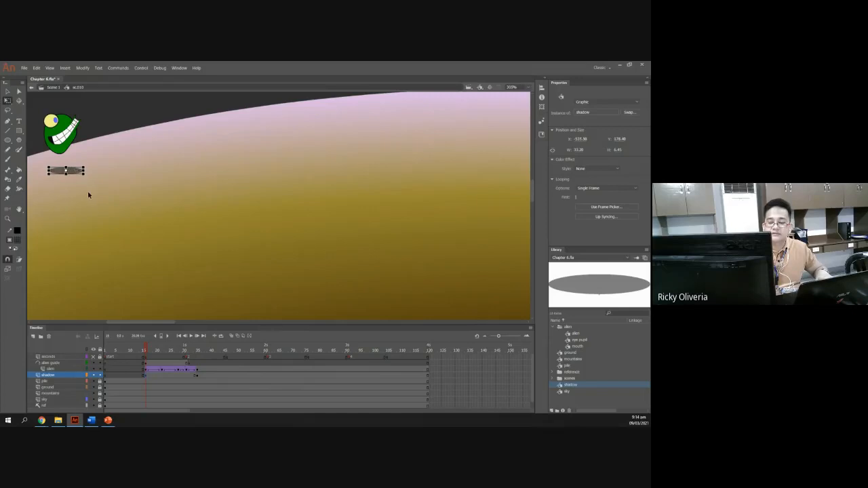
left_click(70, 231)
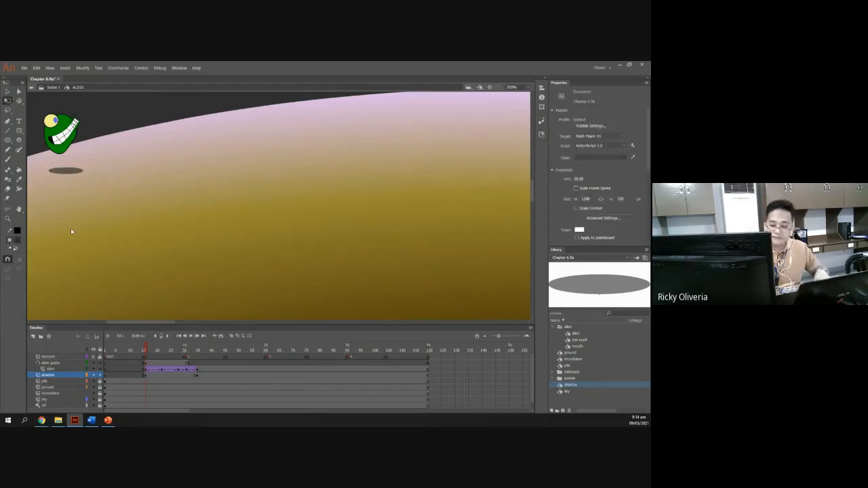
scroll(72, 232, "down", 5)
scroll(73, 232, "up", 5)
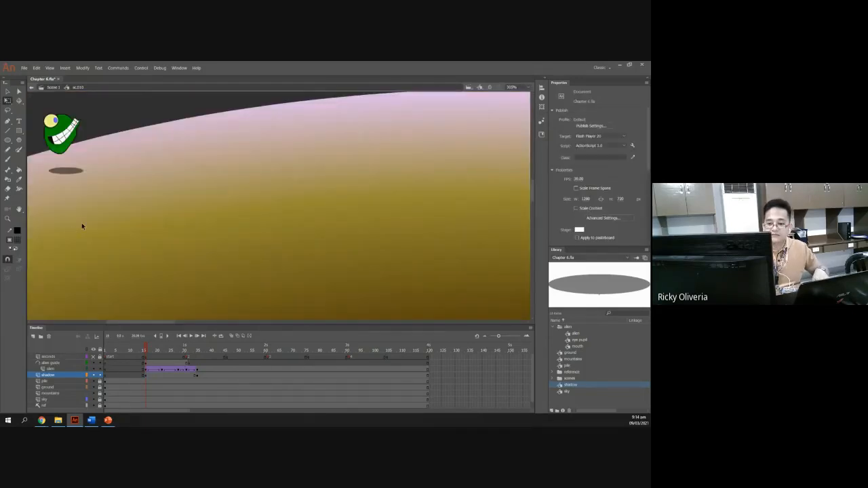
scroll(82, 223, "down", 3)
scroll(82, 223, "up", 5)
scroll(82, 224, "down", 5)
scroll(82, 224, "up", 5)
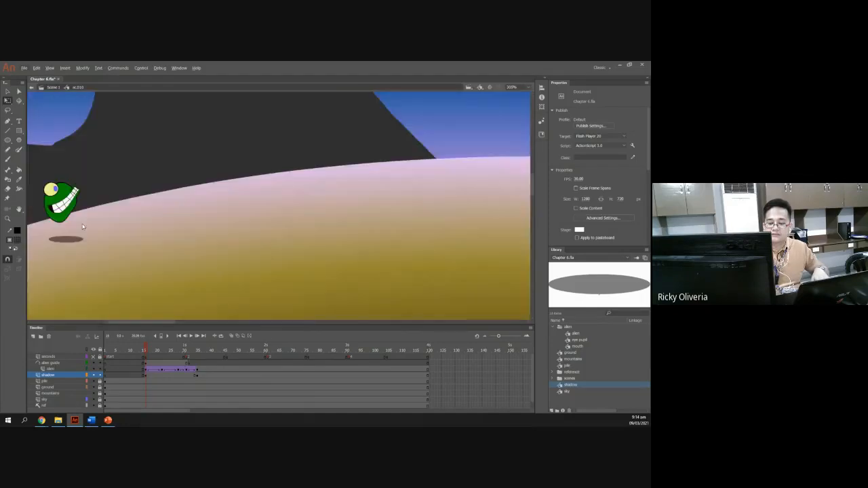
scroll(97, 237, "down", 4)
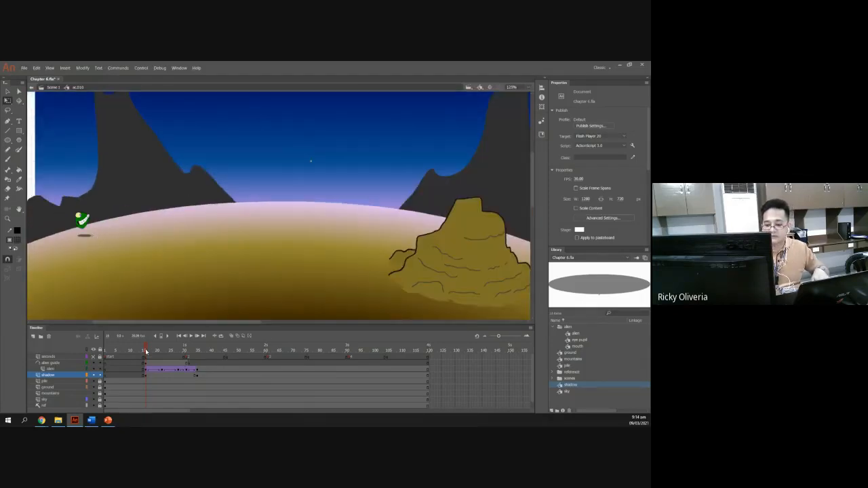
Create a classic tween on the shadow layer between frames 15 and 35 and scrub through it.
mouse_move(145, 350)
left_mouse_down()
mouse_move(197, 357)
mouse_move(146, 354)
left_mouse_up()
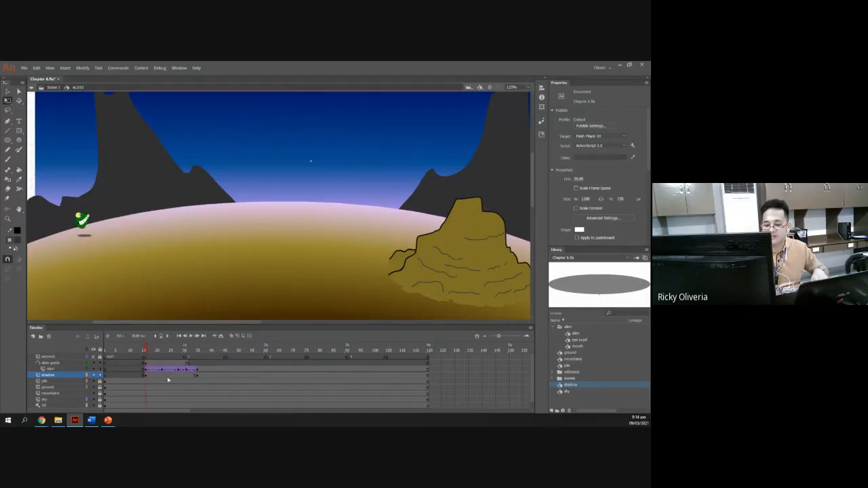
right_click(168, 378)
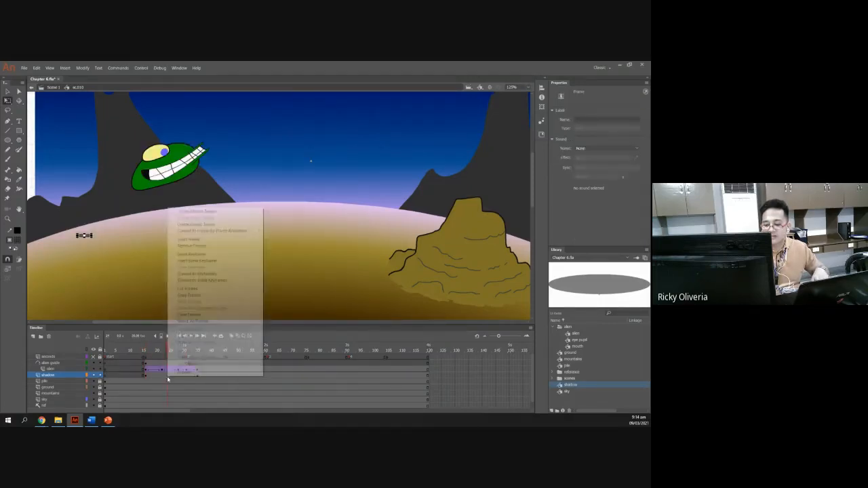
left_click(210, 225)
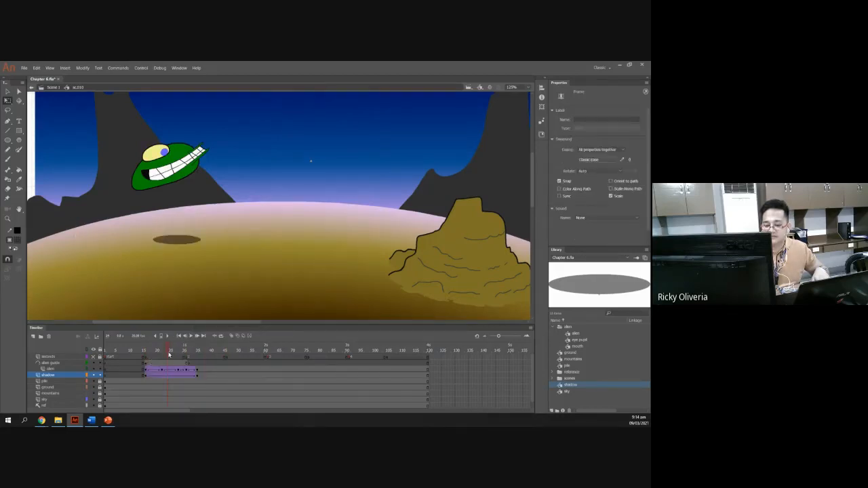
left_click_drag(167, 350, 197, 358)
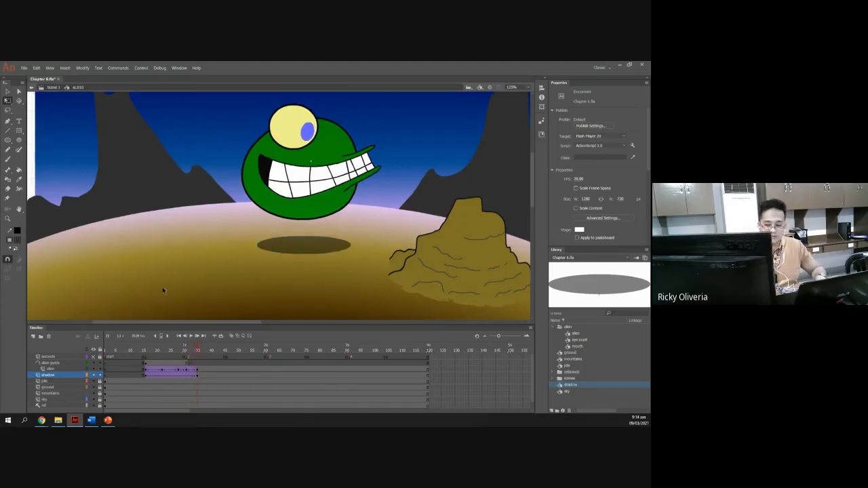
Review the next slide on creating a guide layer with a line for the shadow.
key("alt+Tab")
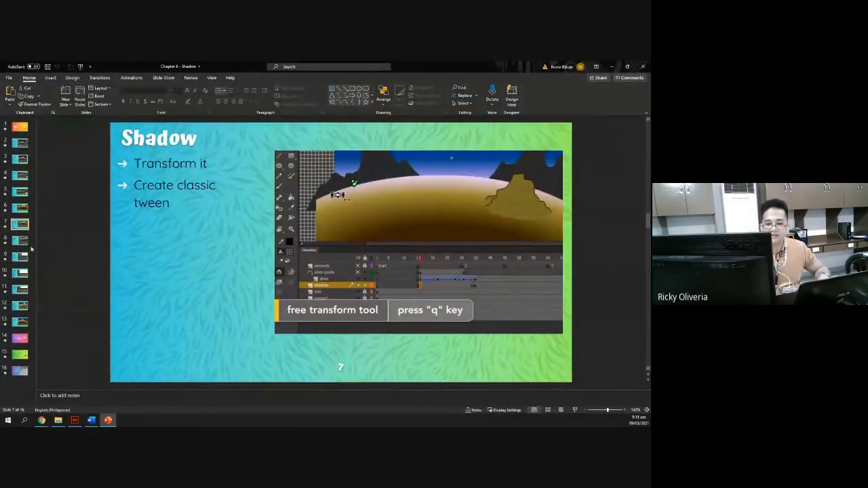
left_click(30, 247)
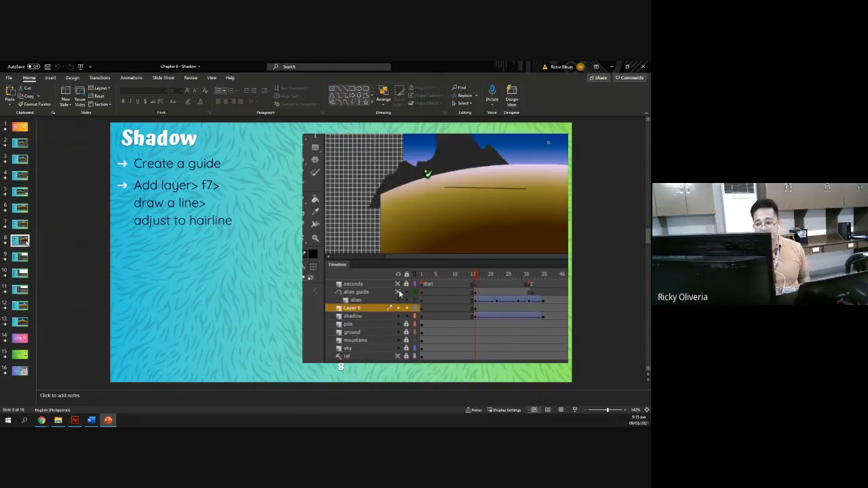
key("alt+Tab")
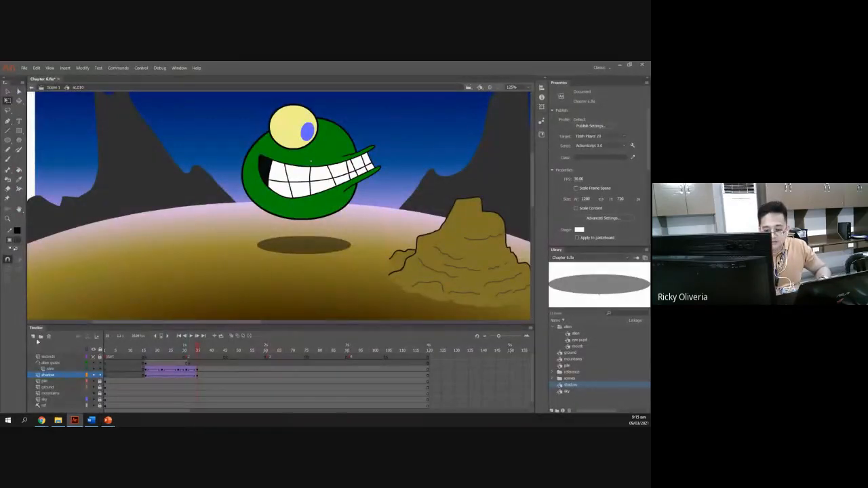
key("alt+Tab")
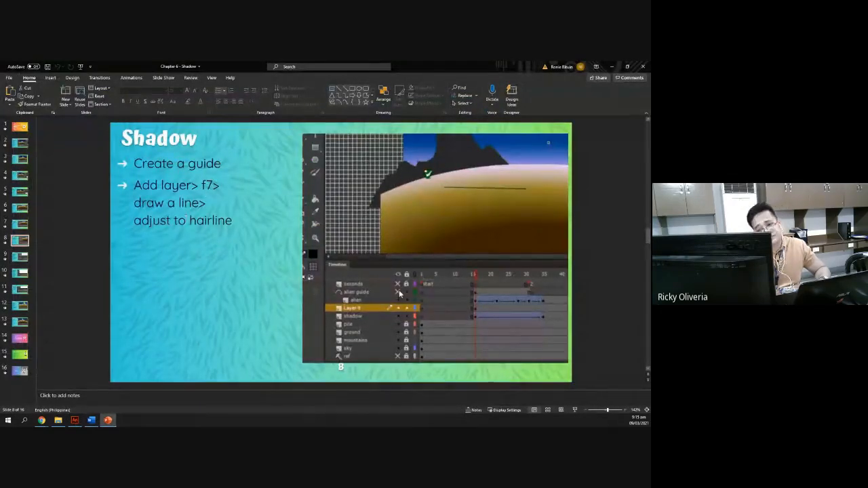
key("alt+Tab")
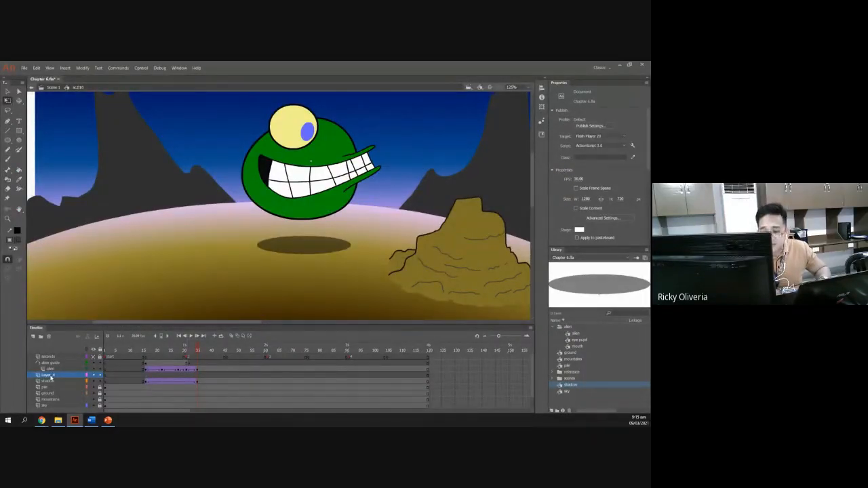
key("alt+Tab")
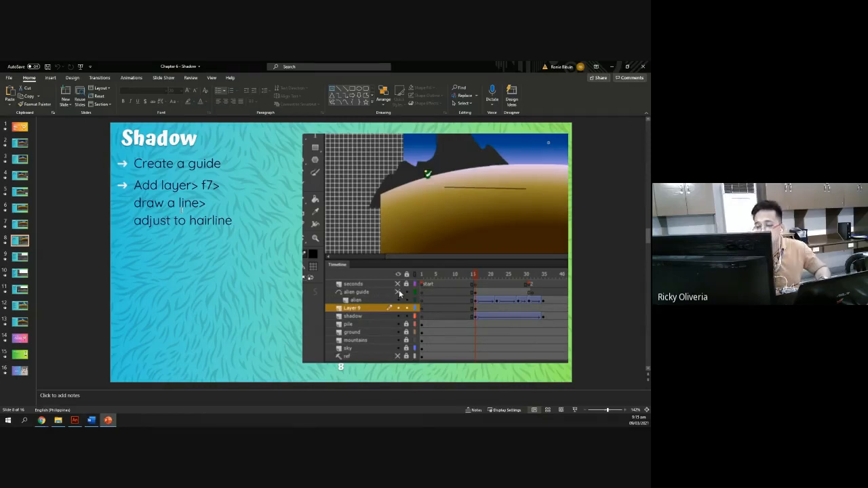
key("alt+Tab")
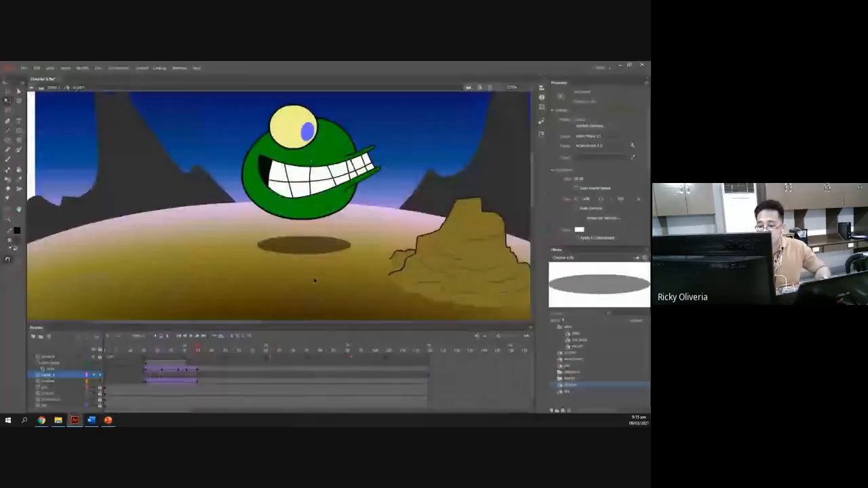
On the new layer at frame 15, draw a horizontal guide line across the ground with the Line tool.
left_click(145, 378)
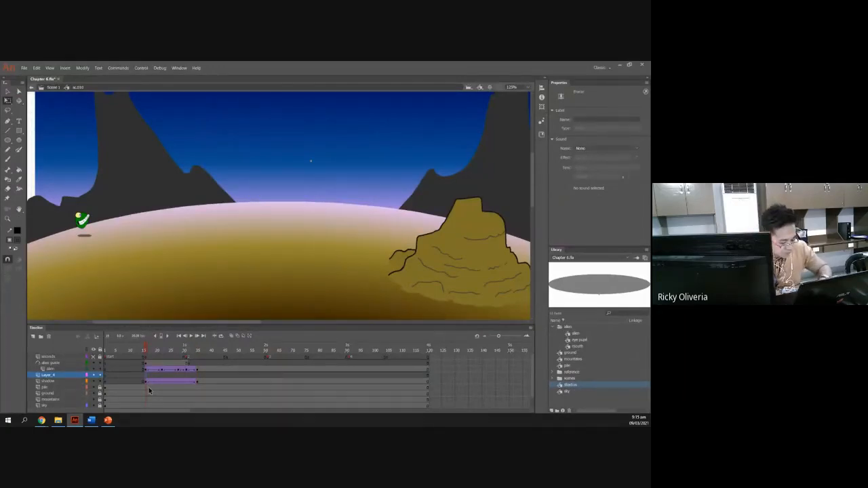
key("alt+Tab")
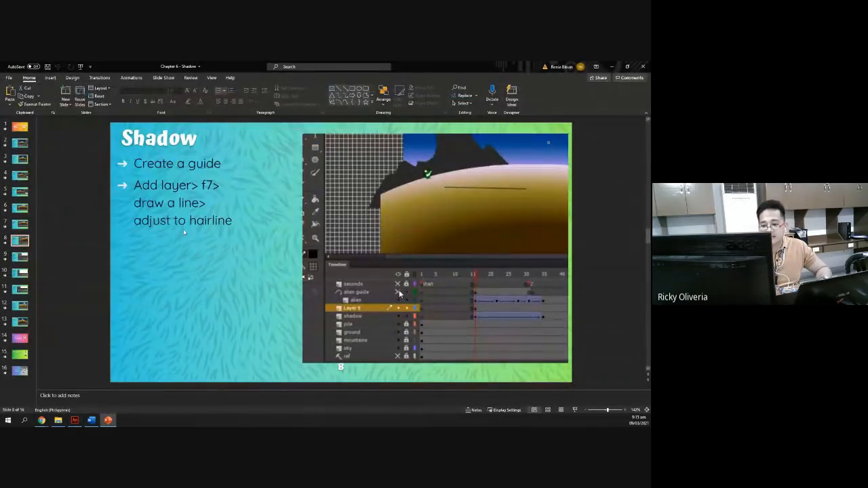
key("alt+Tab")
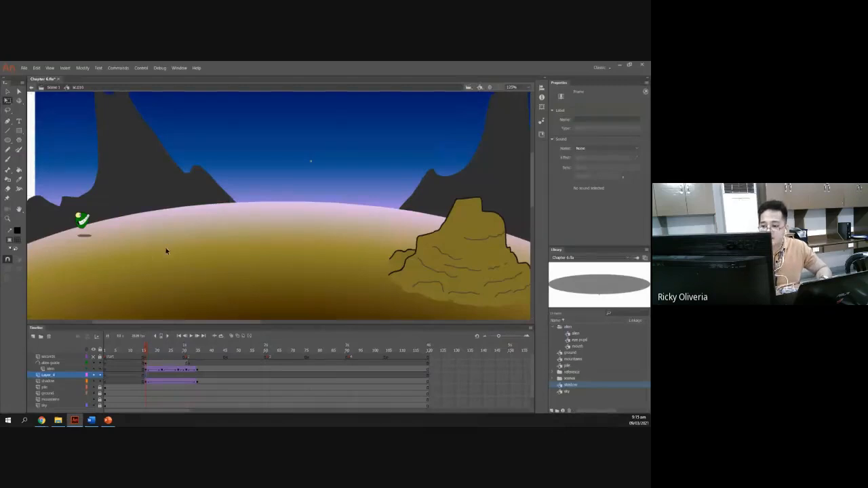
key("n")
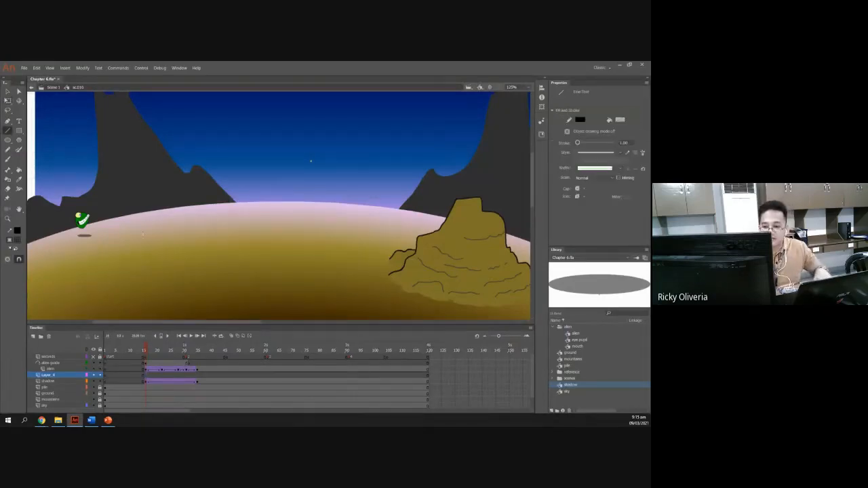
left_click_drag(115, 232, 288, 233)
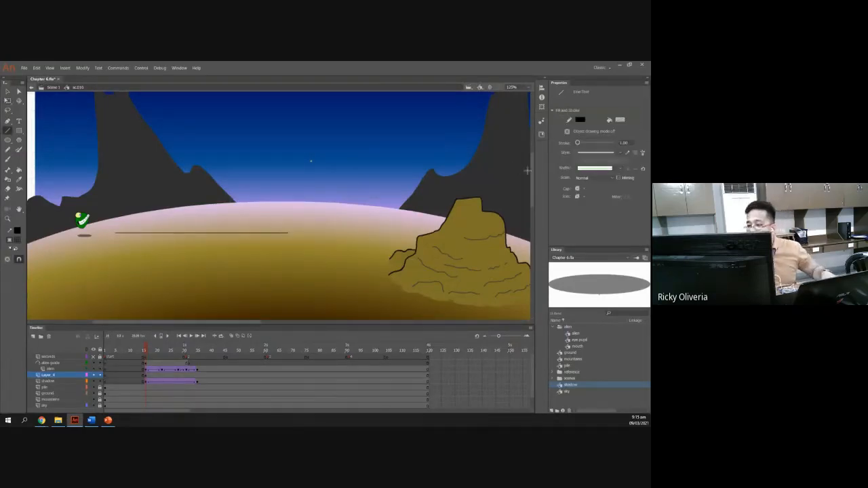
left_click(619, 152)
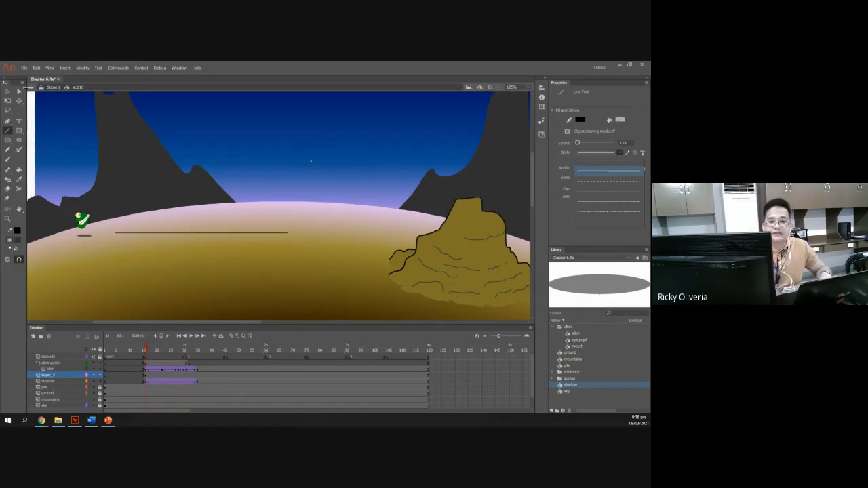
left_click(7, 92)
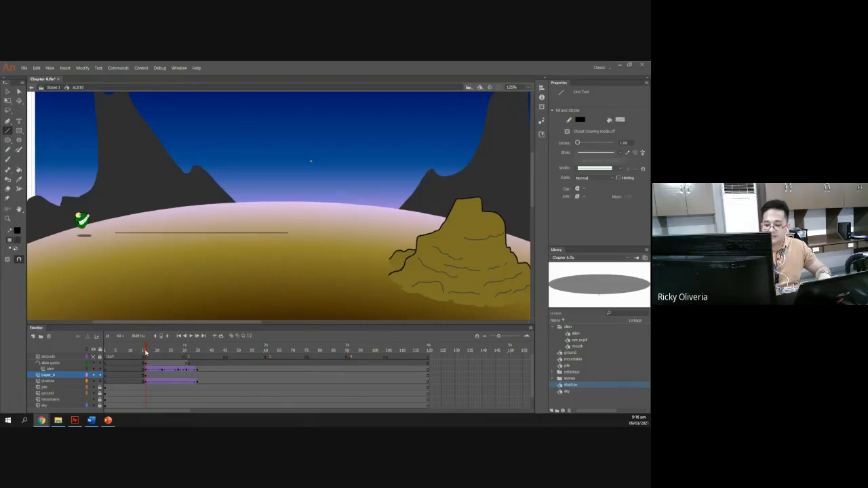
Scrub the timeline back to frame 15 and review the slide on hiding layers and outlining the shadow.
left_click(183, 358)
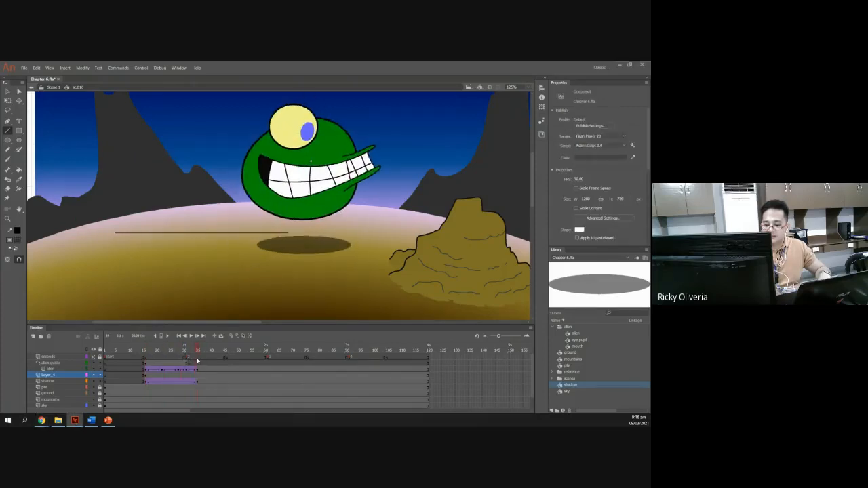
left_click(168, 359)
left_click_drag(169, 358, 144, 358)
key("alt+Tab")
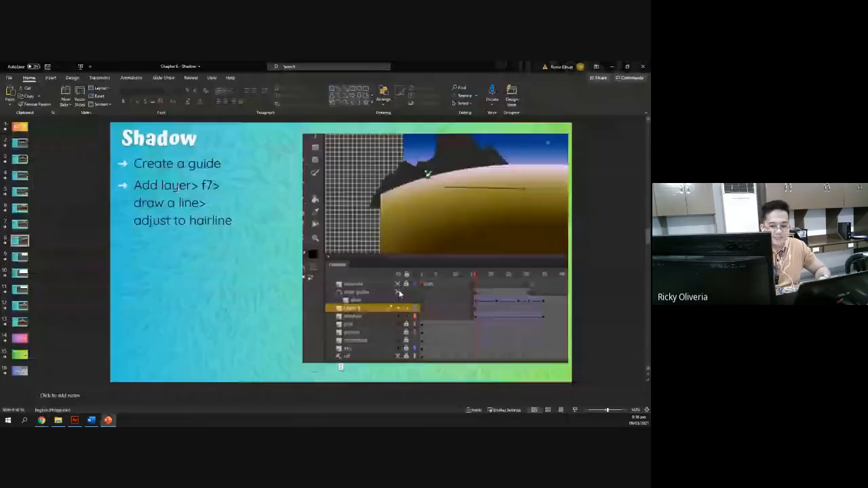
left_click(19, 258)
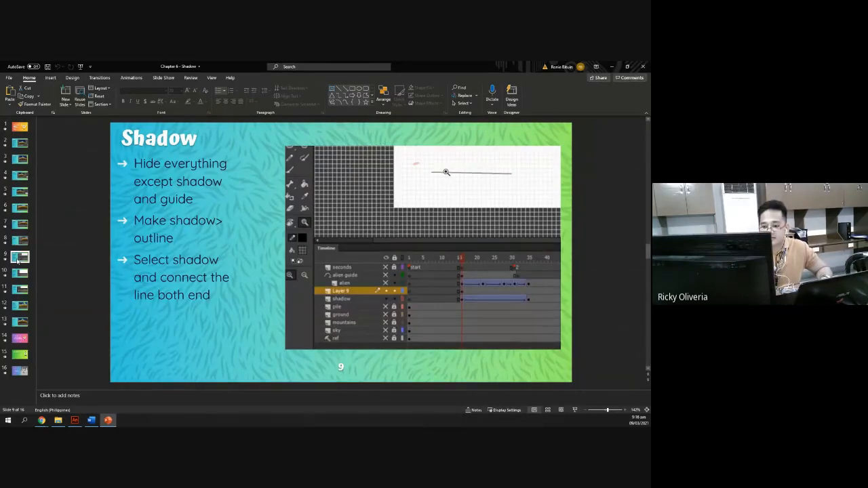
key("alt+Tab")
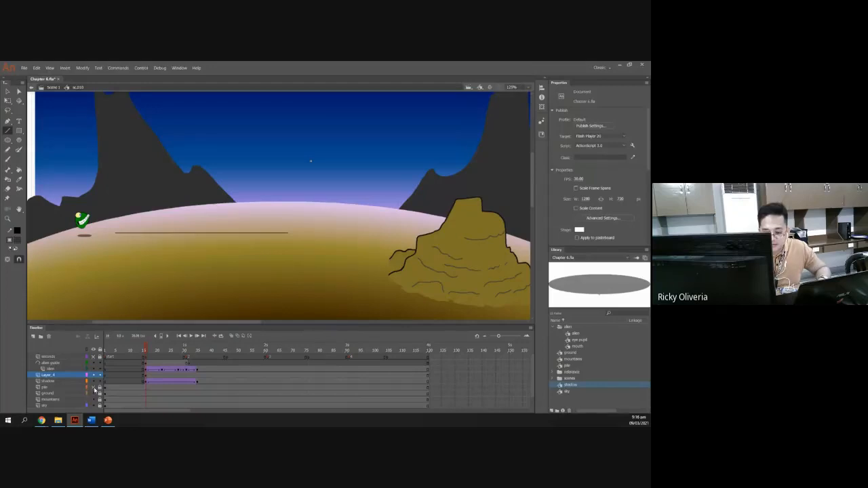
Hide the pile, ground, mountains, sky and reference layers, leaving the shadow and guide line visible.
left_click_drag(94, 388, 97, 407)
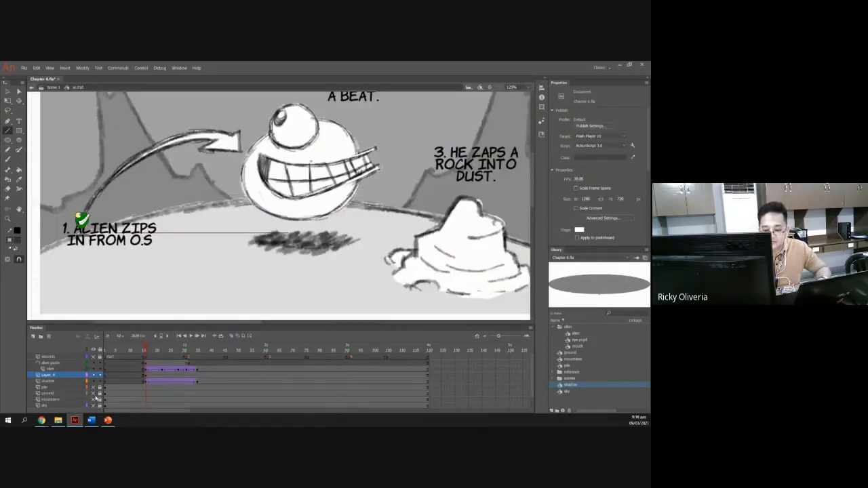
scroll(96, 399, "down", 1)
left_click(95, 400)
scroll(97, 398, "up", 1)
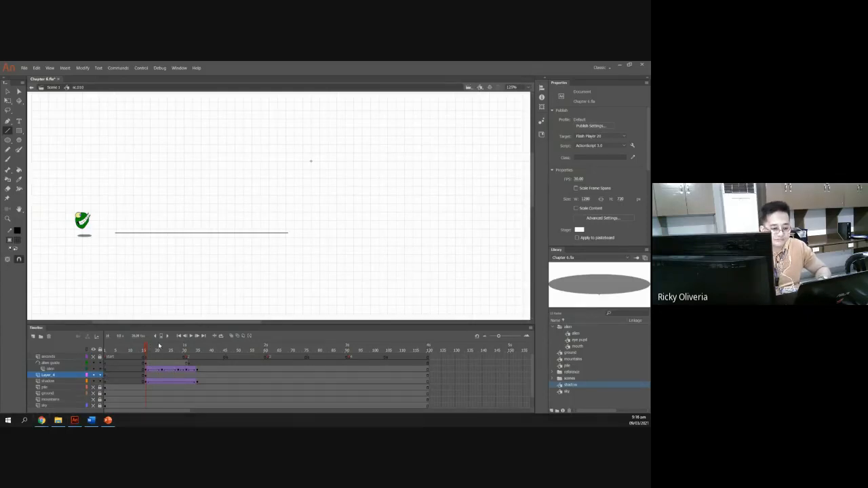
key("alt+Tab")
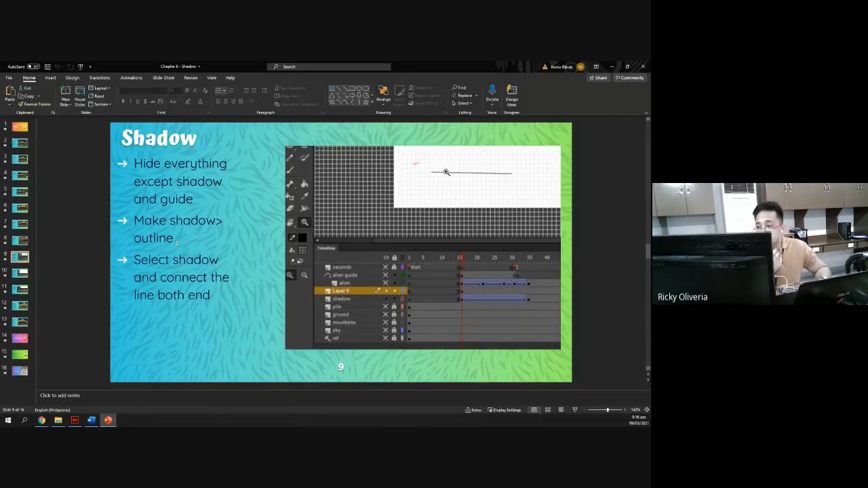
key("alt+Tab")
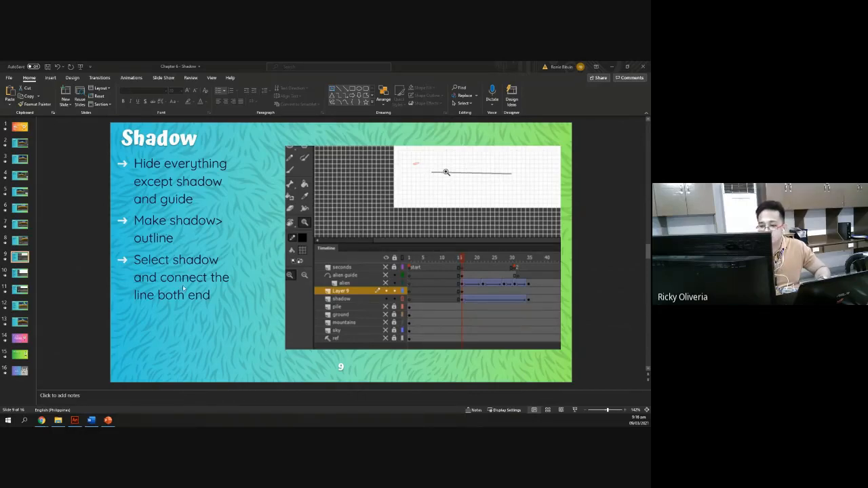
Show the shadow layer as outlines, hide the alien layer, and zoom in on the shadow and line.
left_click(75, 420)
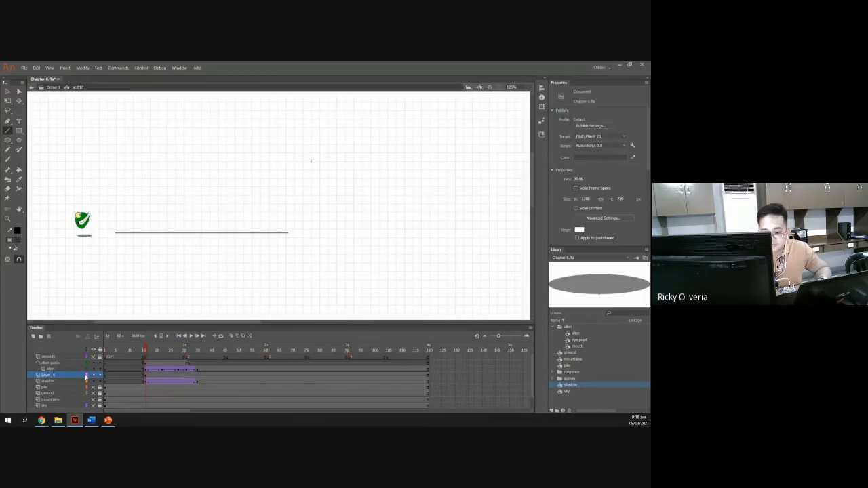
left_click(86, 382)
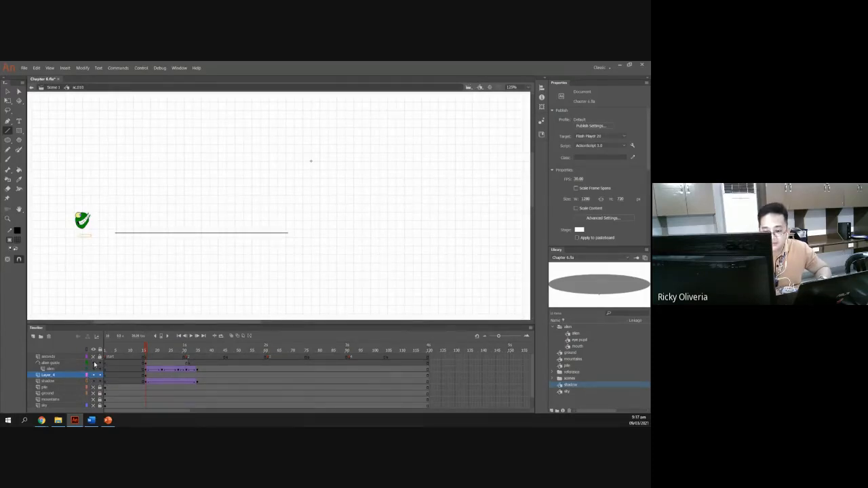
left_click(94, 369)
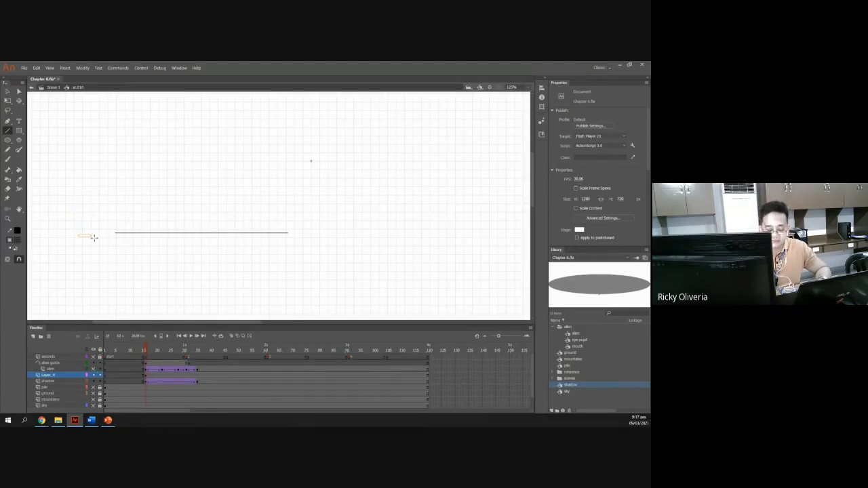
scroll(103, 243, "up", 2)
scroll(103, 243, "up", 1)
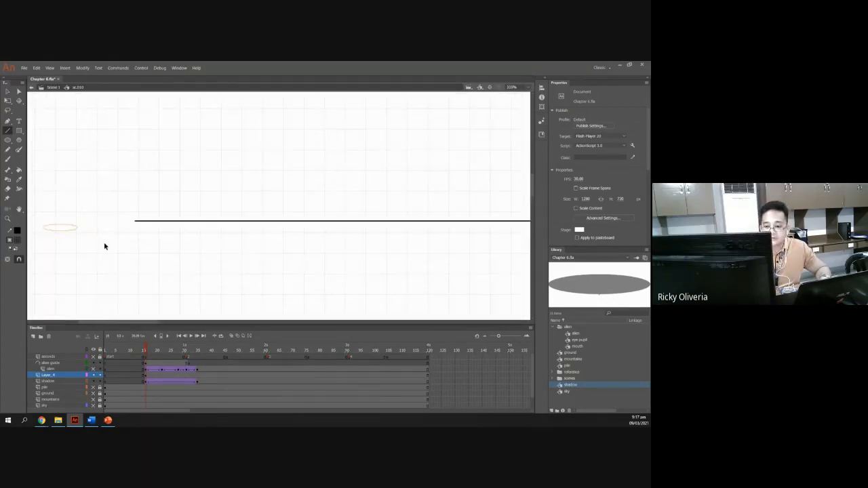
Connect the guide line's left end to the centre of the shadow at frame 15.
scroll(122, 228, "up", 1)
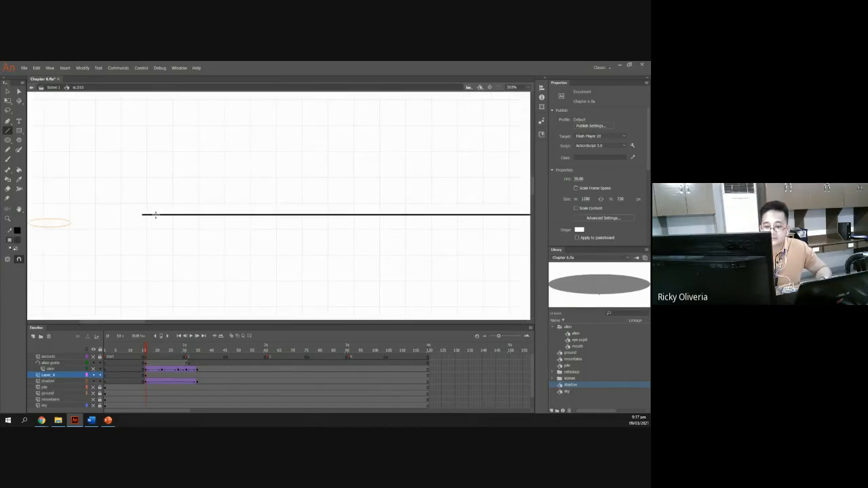
key("v")
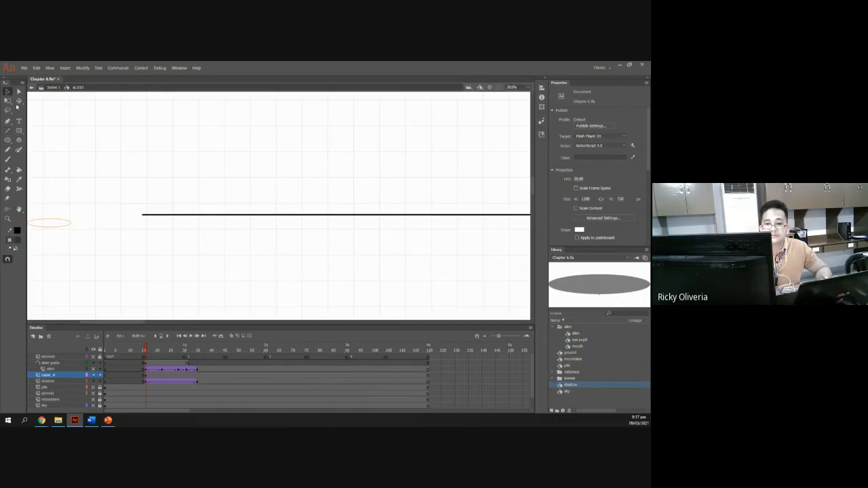
left_click(58, 229)
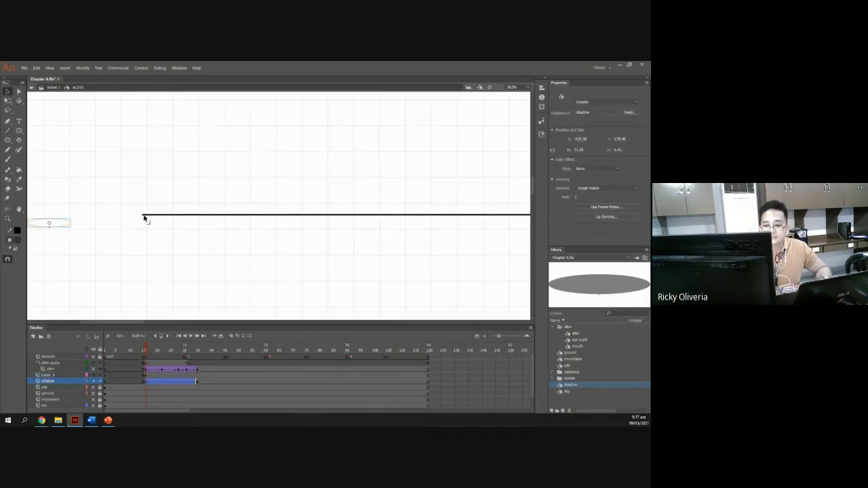
left_click_drag(143, 218, 50, 224)
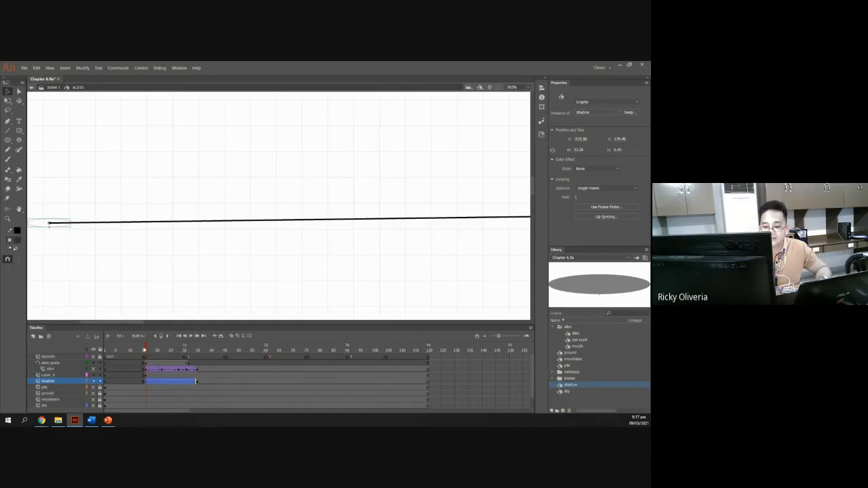
At frame 30, connect the guide line's right end to the centre of the shadow.
left_click_drag(161, 351, 198, 354)
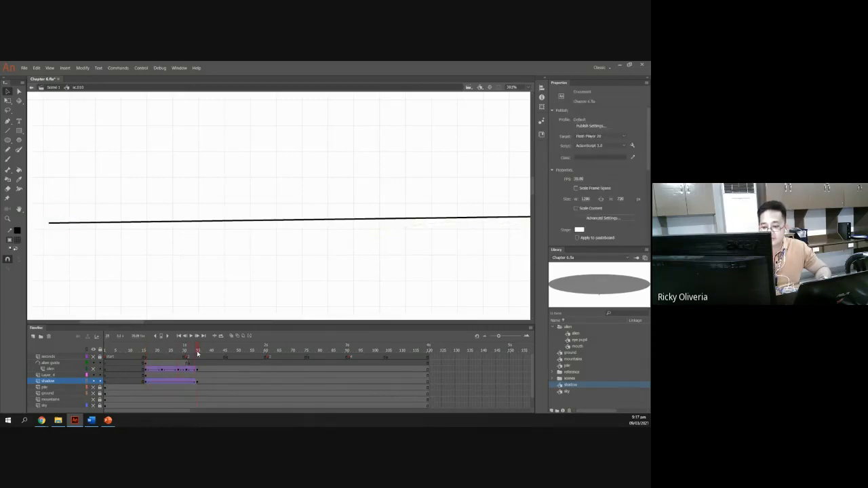
scroll(270, 281, "down", 2)
scroll(270, 281, "up", 2)
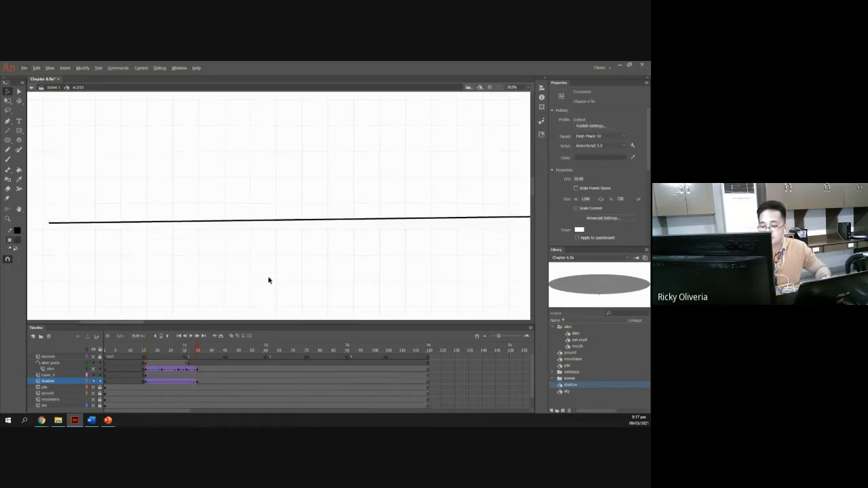
scroll(269, 281, "down", 2)
scroll(269, 280, "down", 1)
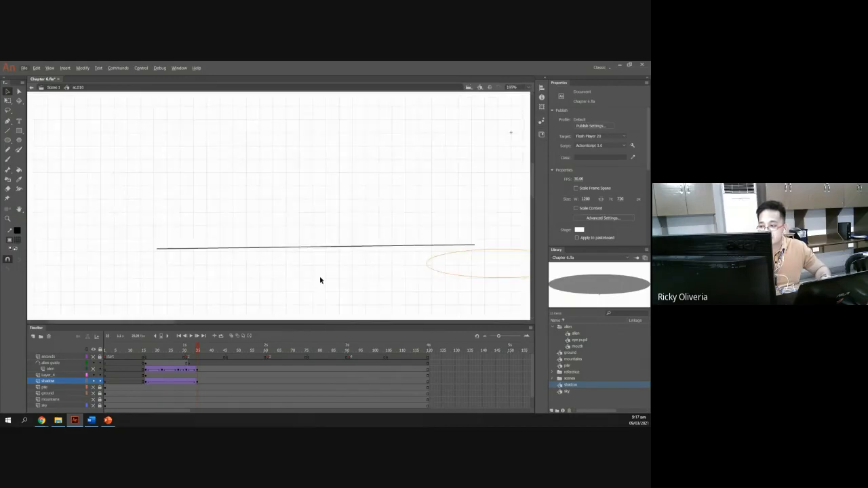
left_click(476, 251)
left_click_drag(475, 249, 499, 266)
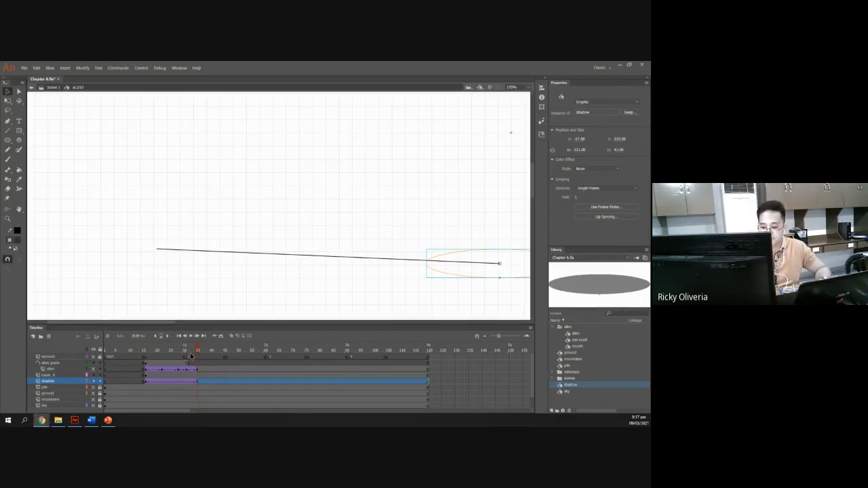
At frame 15, turn off outline view for the shadow layer and show the pile, ground, mountains, sky and alien layers again.
left_click_drag(198, 352, 148, 354)
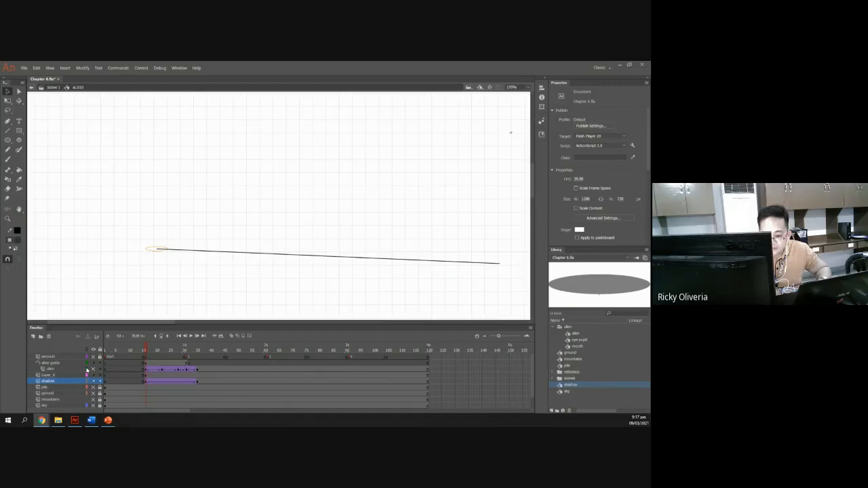
left_click(86, 382)
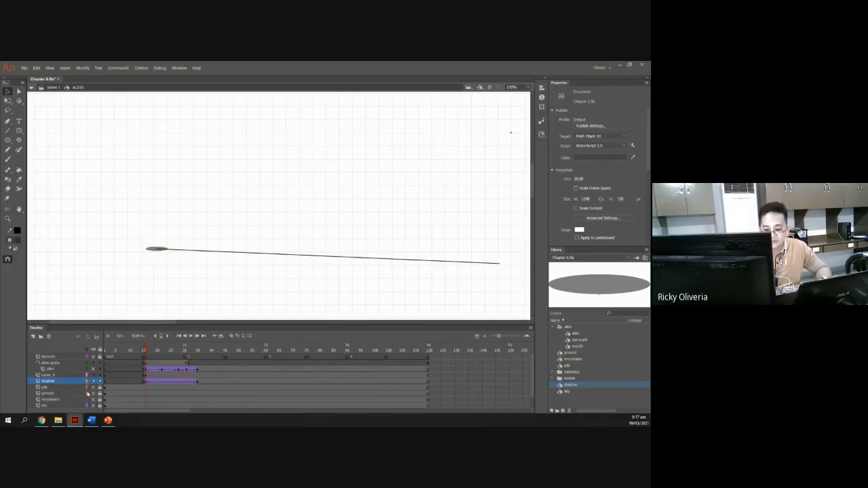
left_click_drag(93, 388, 94, 407)
left_click(93, 368)
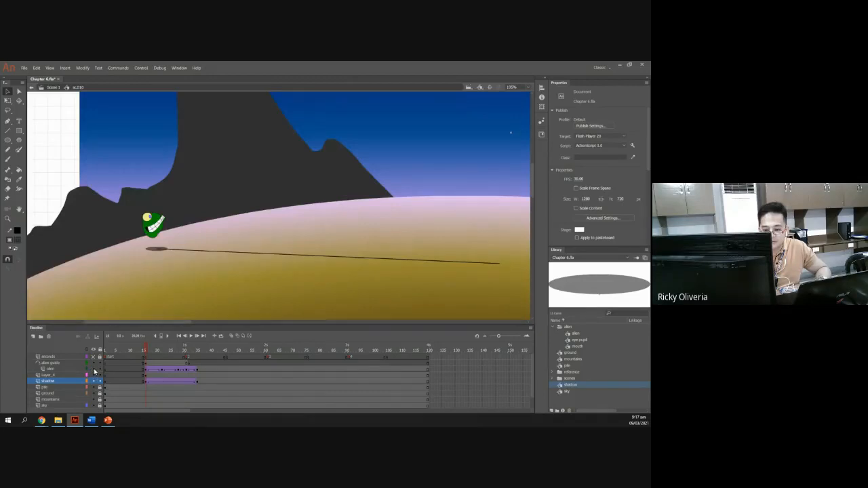
Bend the guide line slightly upward near its middle so the path curves.
scroll(181, 277, "down", 3)
scroll(181, 277, "up", 3)
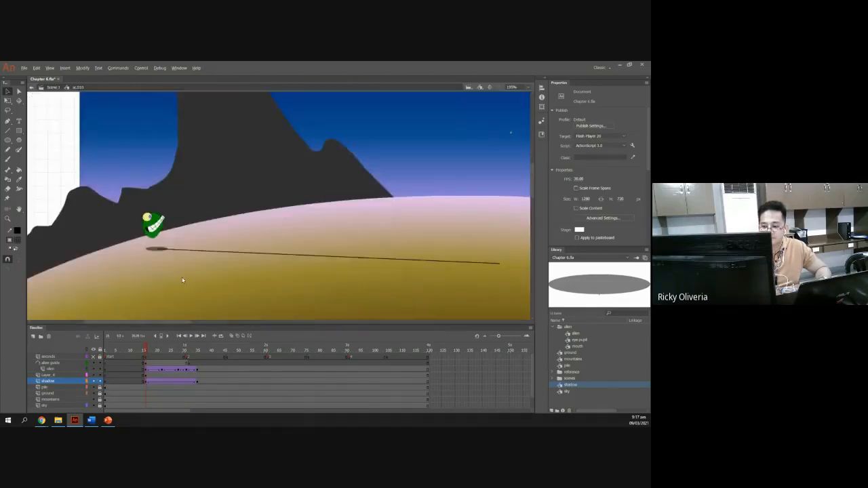
scroll(181, 276, "down", 2)
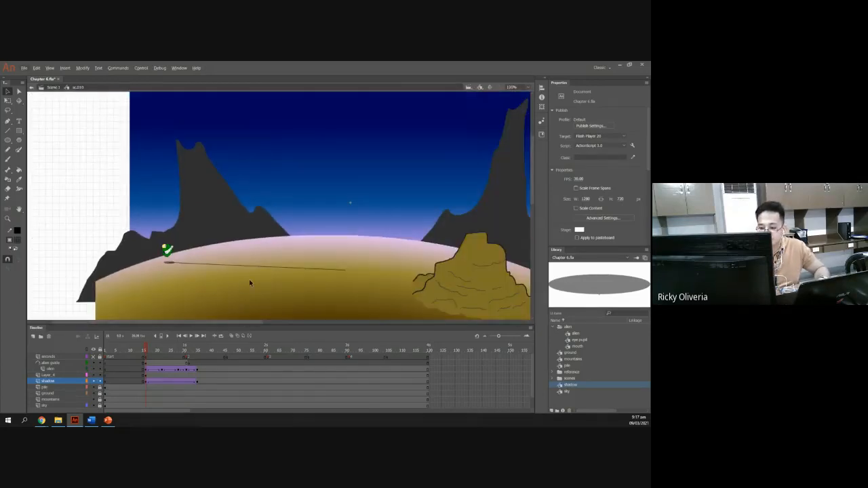
scroll(189, 271, "right", 3)
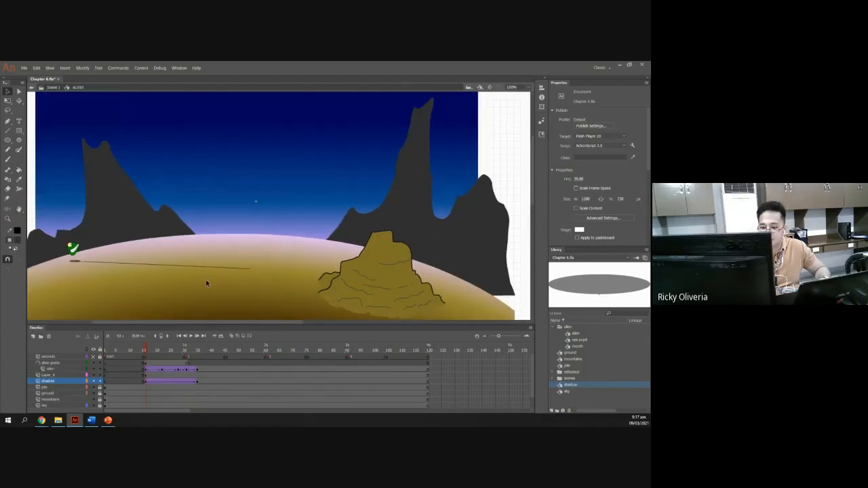
scroll(207, 284, "up", 2)
scroll(207, 283, "down", 1)
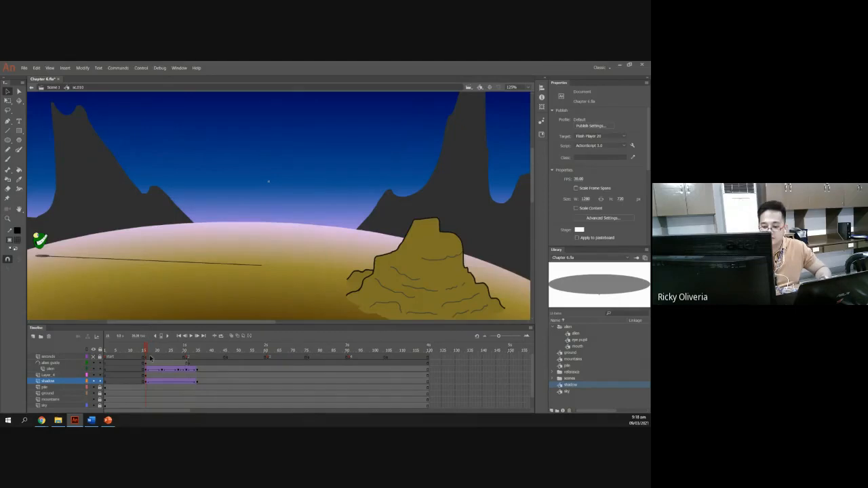
mouse_move(147, 353)
left_mouse_down()
mouse_move(187, 354)
mouse_move(145, 352)
left_mouse_up()
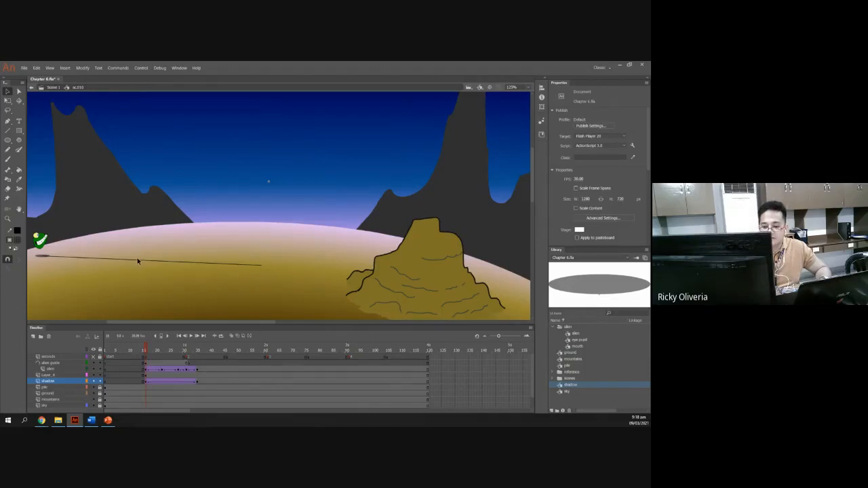
left_click_drag(138, 261, 139, 255)
left_click_drag(144, 351, 197, 352)
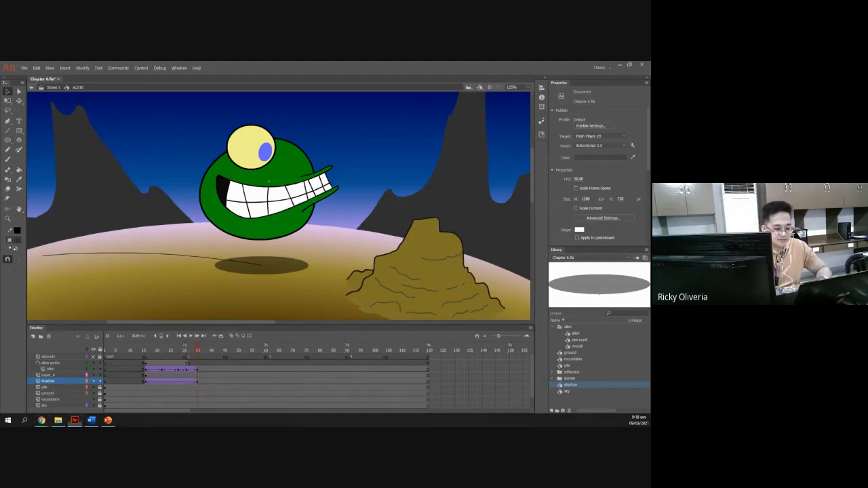
Review the slides on connecting the line to the shadow and nesting the shadow under the guide layer.
key("alt+Tab")
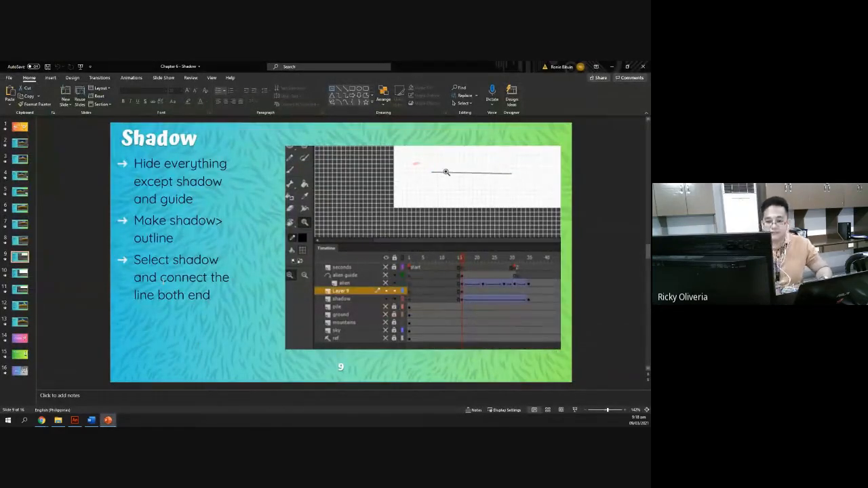
left_click(20, 277)
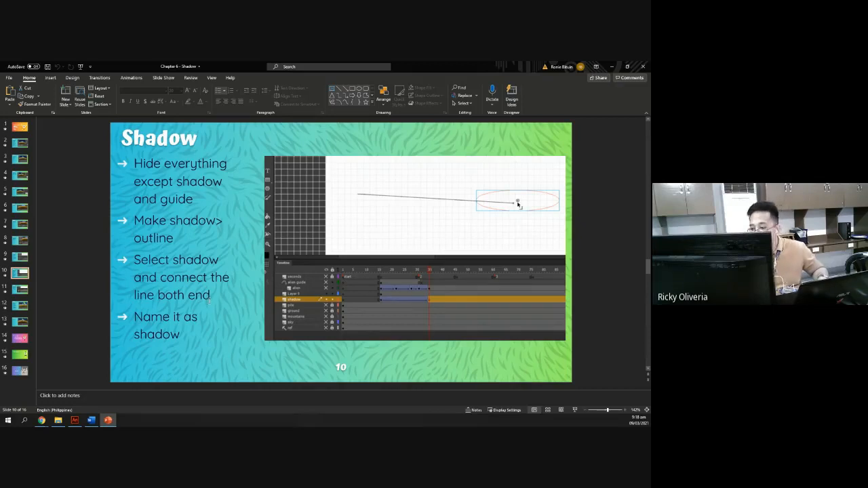
left_click(25, 290)
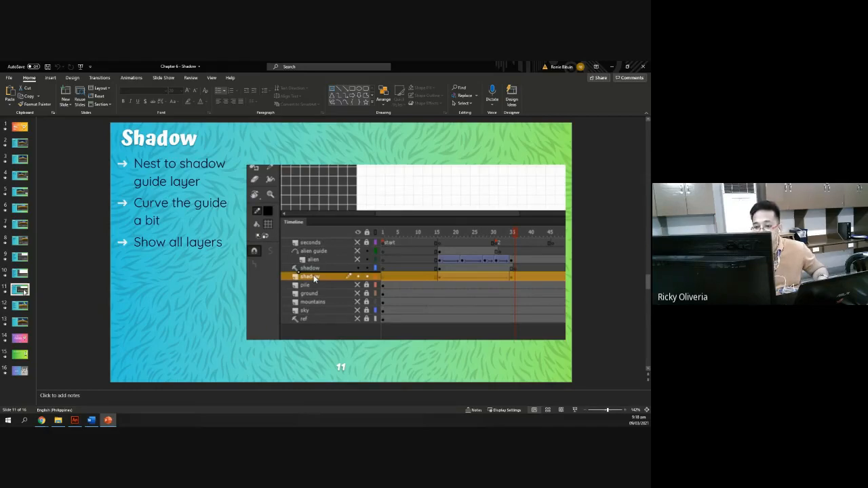
key("alt+Tab")
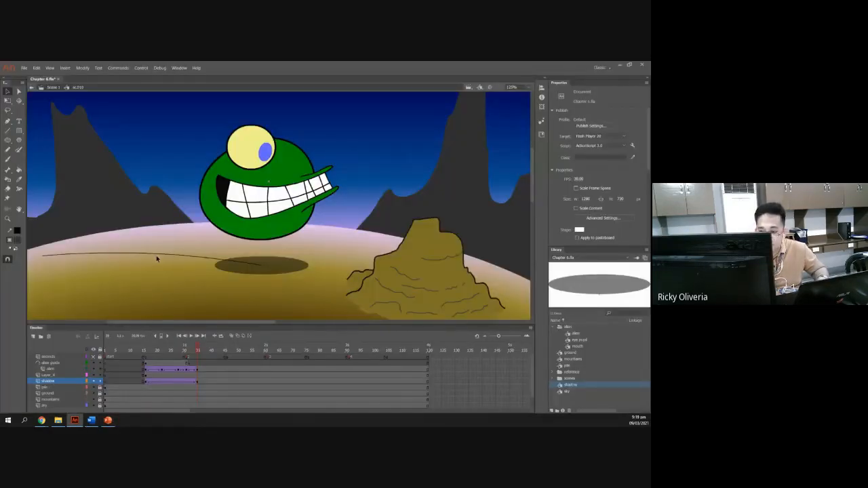
Convert Layer_4 into a guide layer and nest the shadow layer beneath it.
left_click(51, 383)
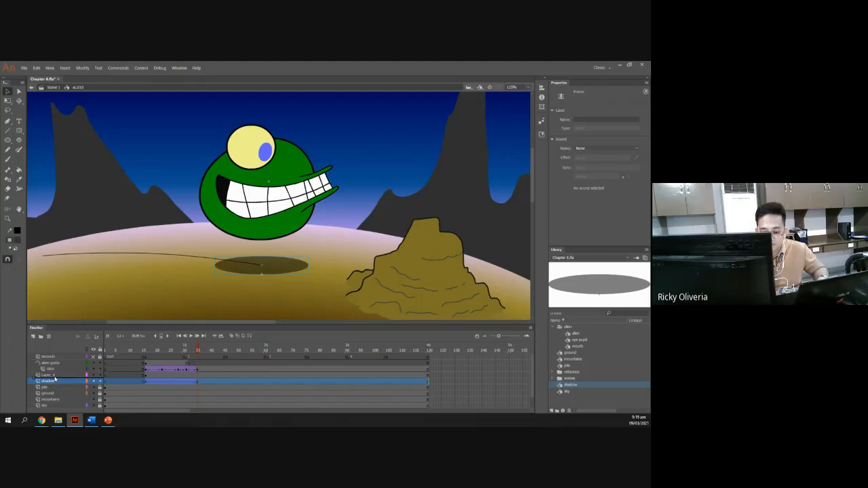
left_click_drag(56, 380, 56, 383)
right_click(55, 376)
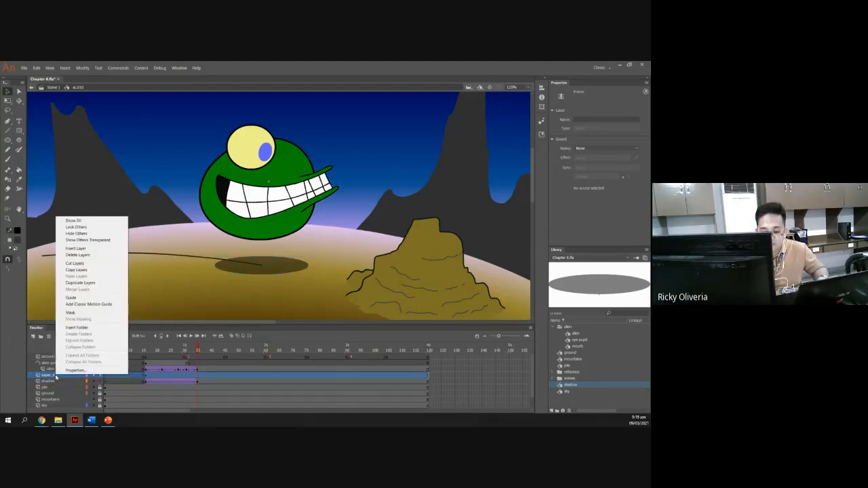
left_click(77, 297)
left_click_drag(48, 384, 50, 381)
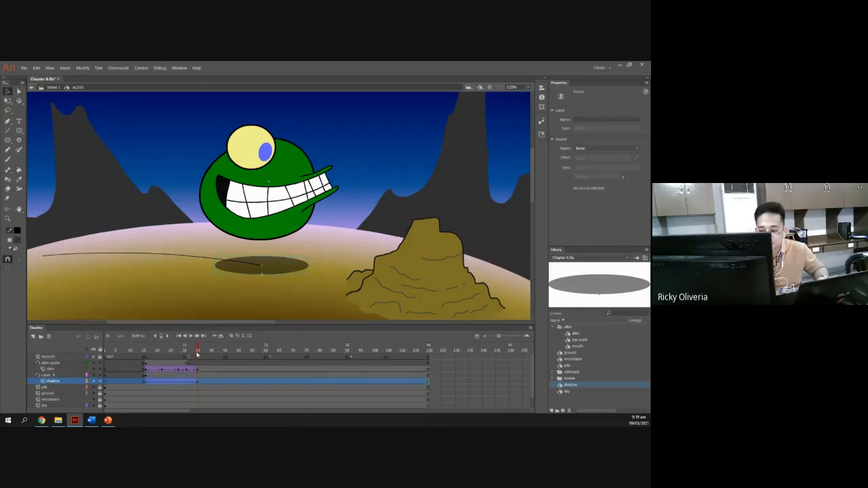
Select the guide line at frame 15 and make its stroke colour transparent, checking the shadow under the alien.
left_click_drag(198, 352, 144, 363)
mouse_move(159, 363)
left_mouse_down()
mouse_move(199, 369)
mouse_move(146, 363)
left_mouse_up()
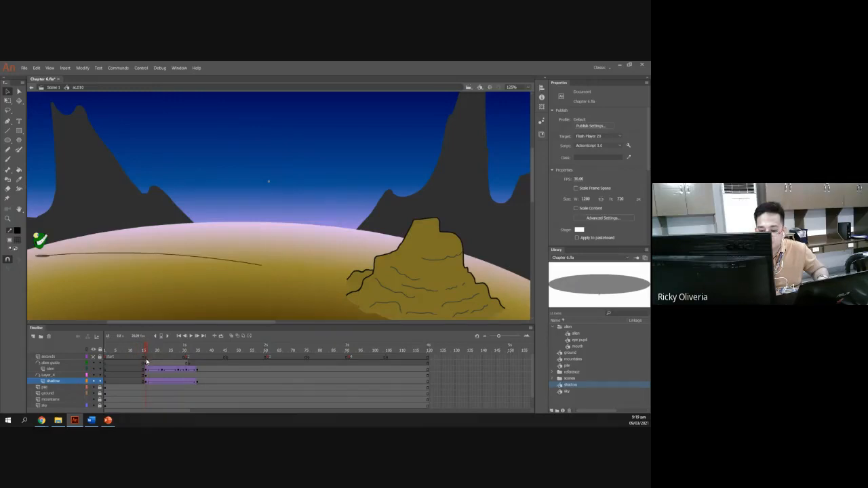
left_click(146, 377)
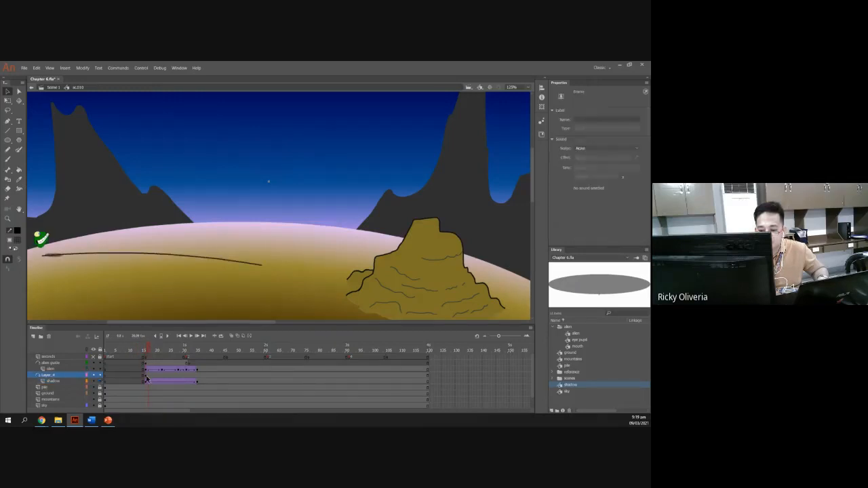
left_click(146, 376)
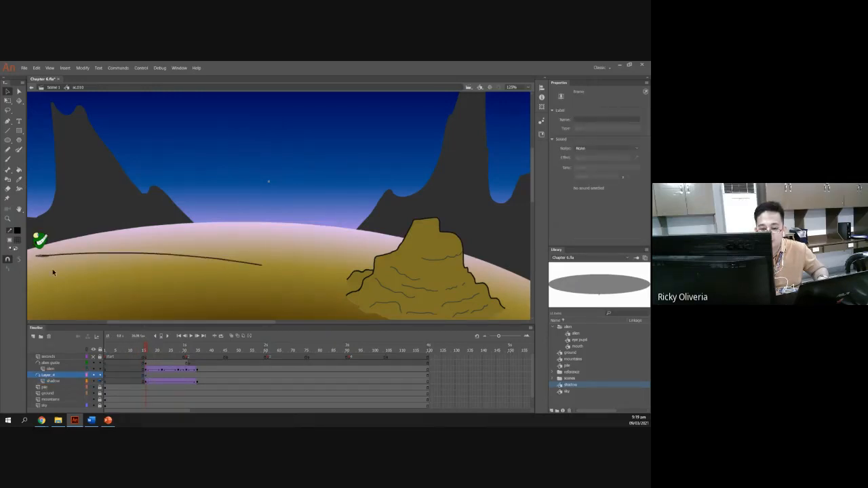
left_click(18, 231)
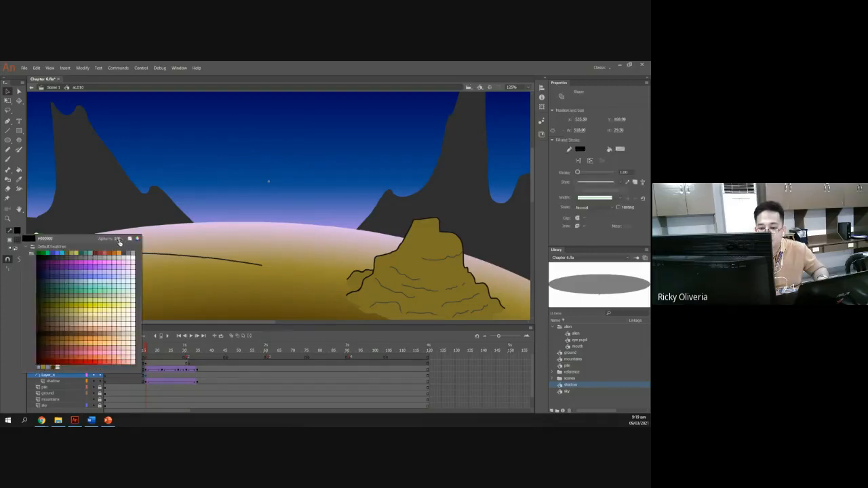
left_click(85, 236)
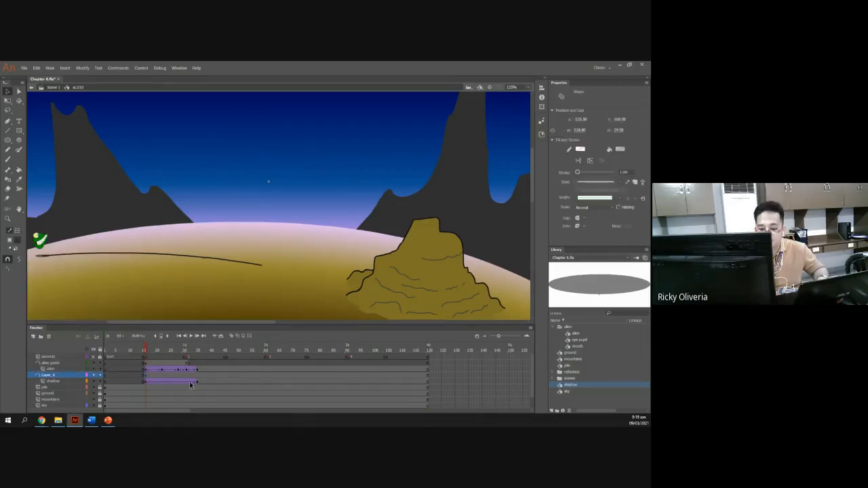
left_click(209, 393)
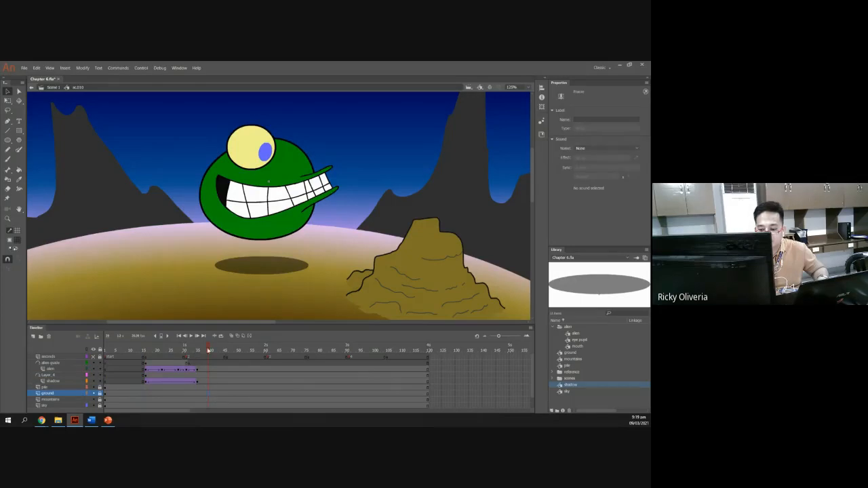
mouse_move(208, 351)
left_mouse_down()
mouse_move(146, 352)
mouse_move(198, 351)
left_mouse_up()
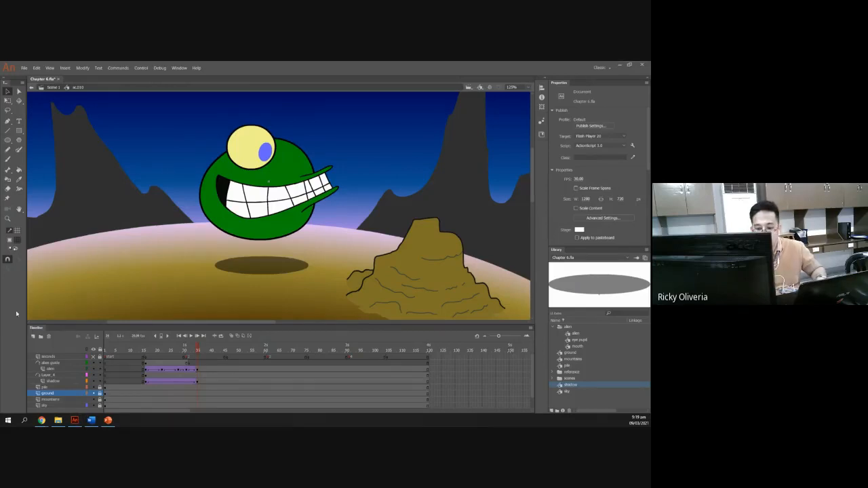
Review the slide on adjusting the shadow and zeroing the guide line's colour.
left_click(108, 421)
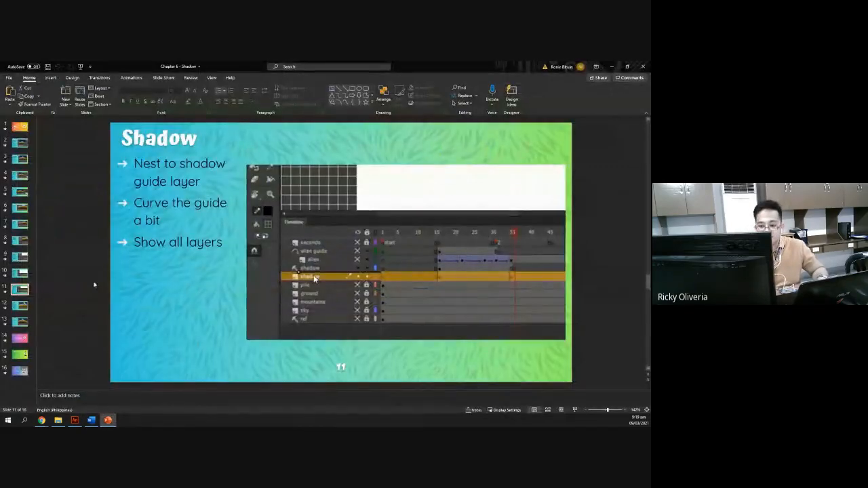
left_click(22, 307)
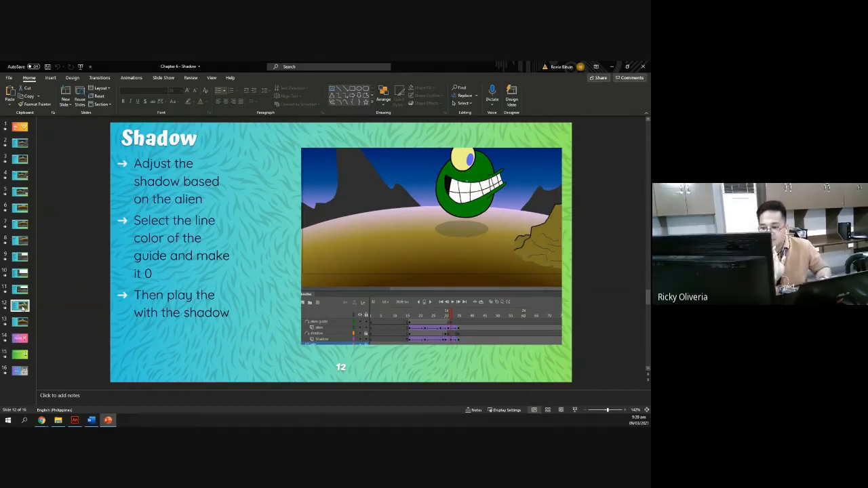
key("alt+Tab")
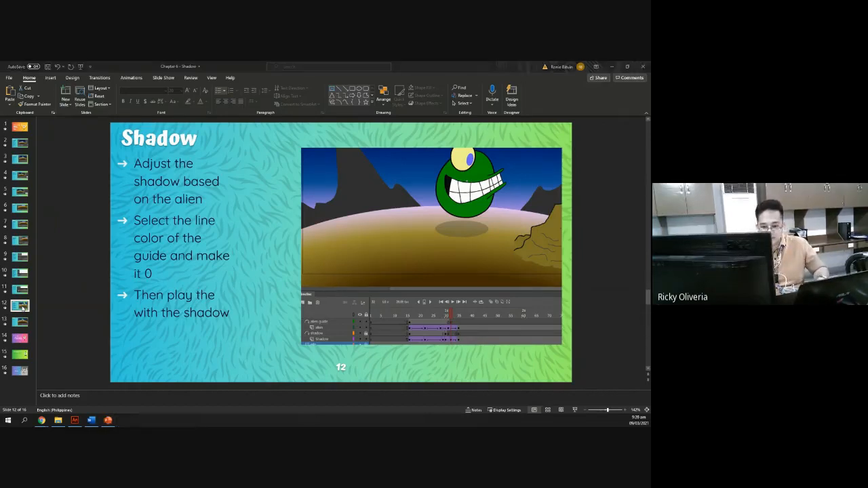
key("alt+Tab")
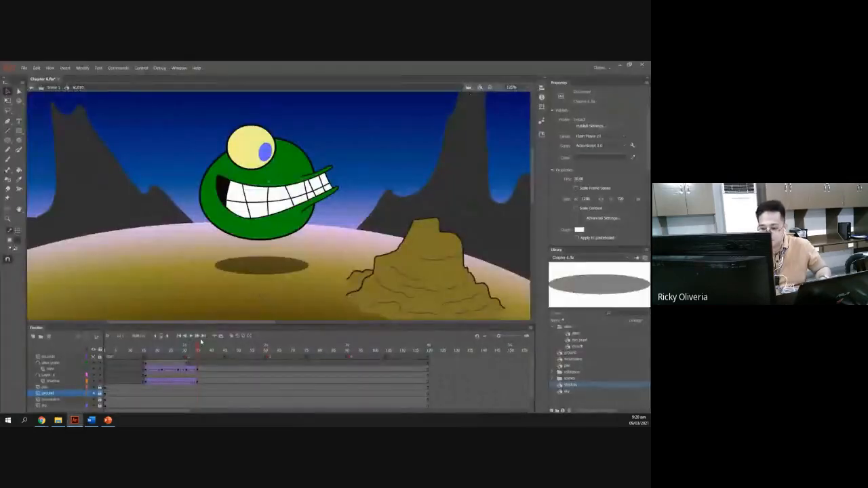
Insert a keyframe on the shadow layer near frame 20 and move the shadow beneath the alien.
left_click_drag(197, 349, 173, 347)
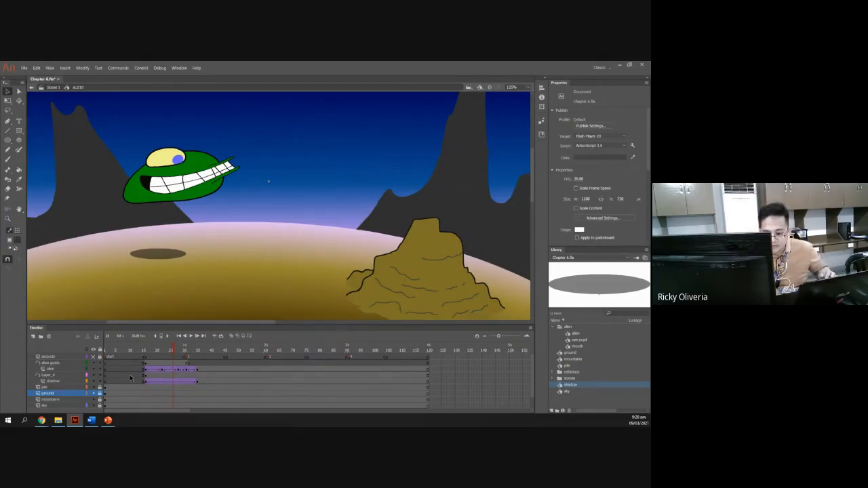
left_click(68, 382)
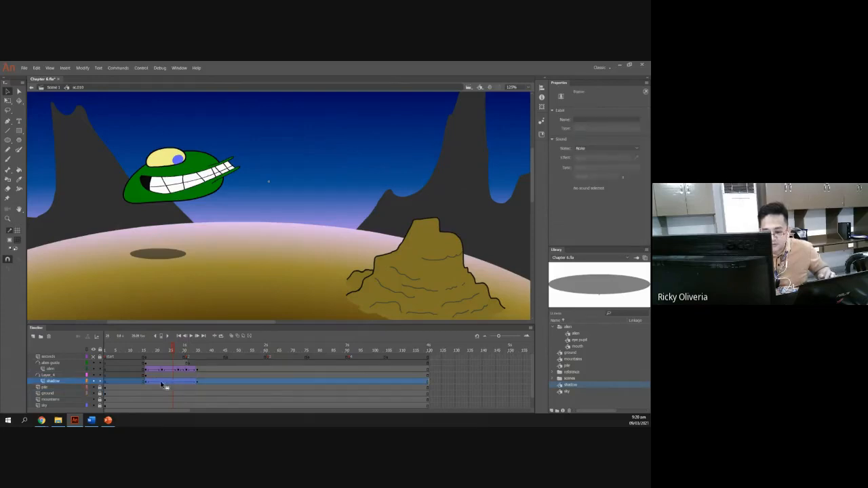
left_click(163, 254)
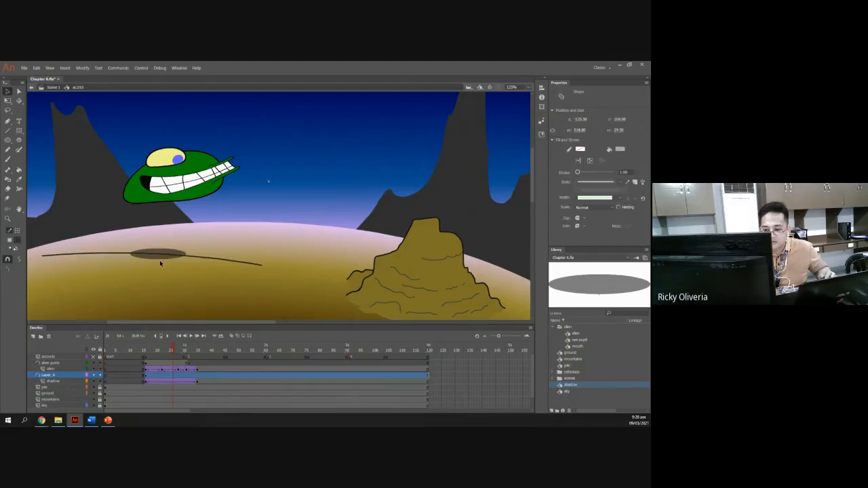
left_click(160, 257)
left_click(86, 374)
left_click(67, 384)
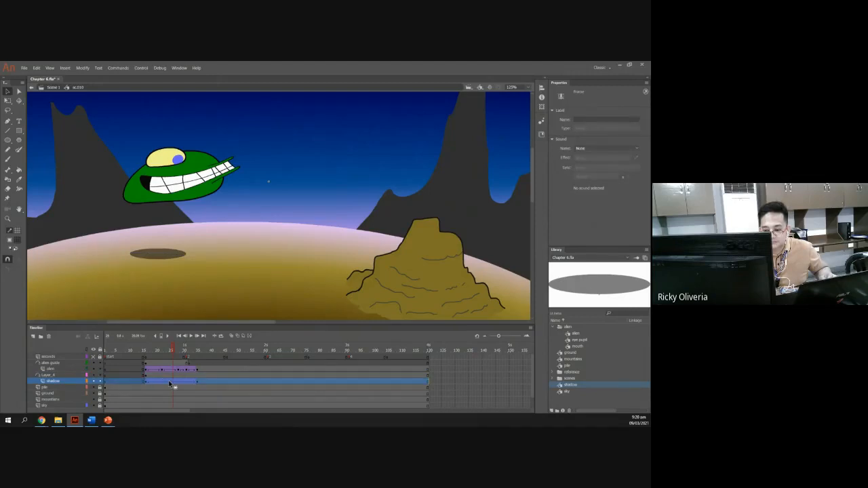
left_click_drag(172, 351, 173, 348)
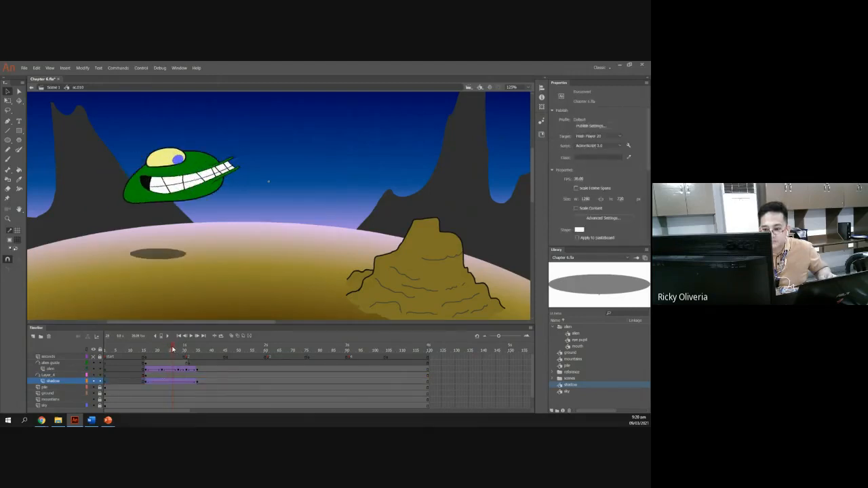
left_click(174, 385)
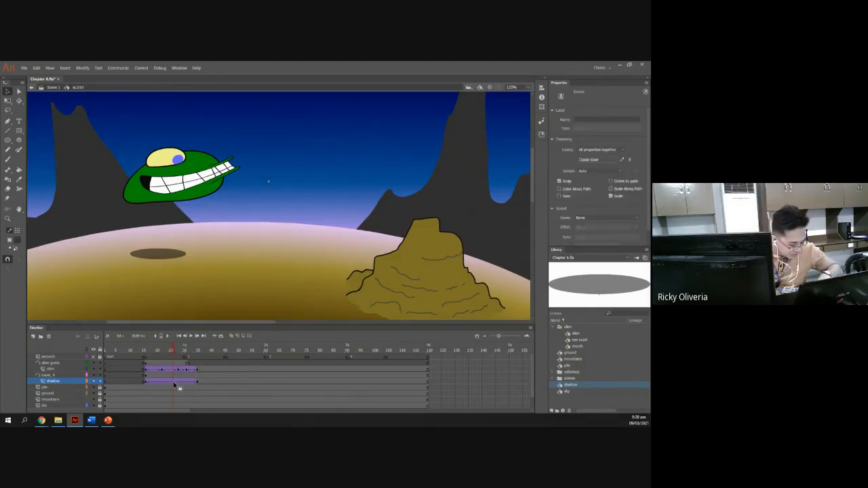
key("F6")
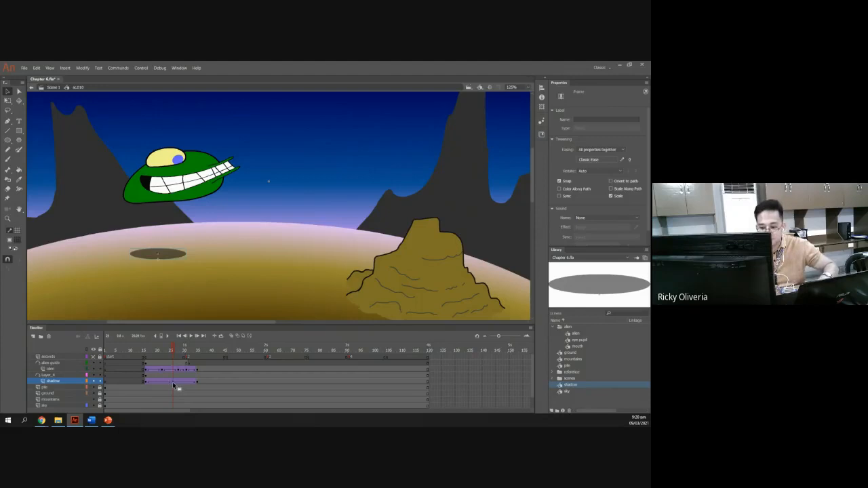
left_click(172, 258)
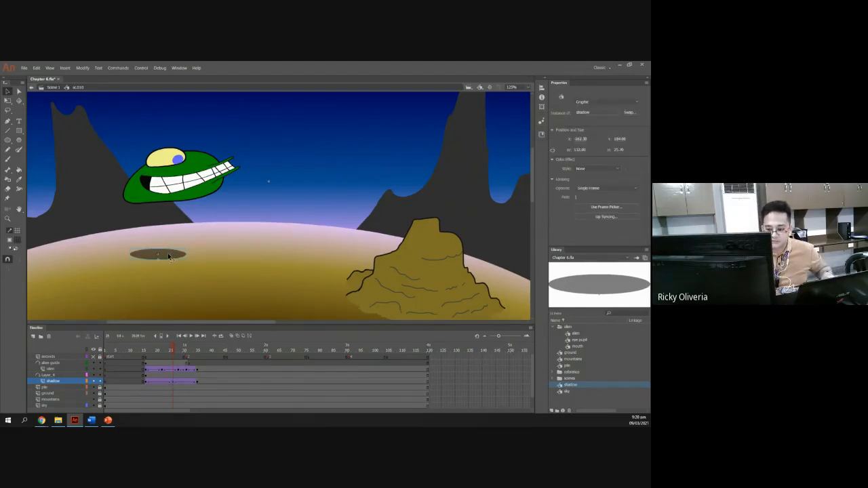
left_click_drag(170, 255, 182, 256)
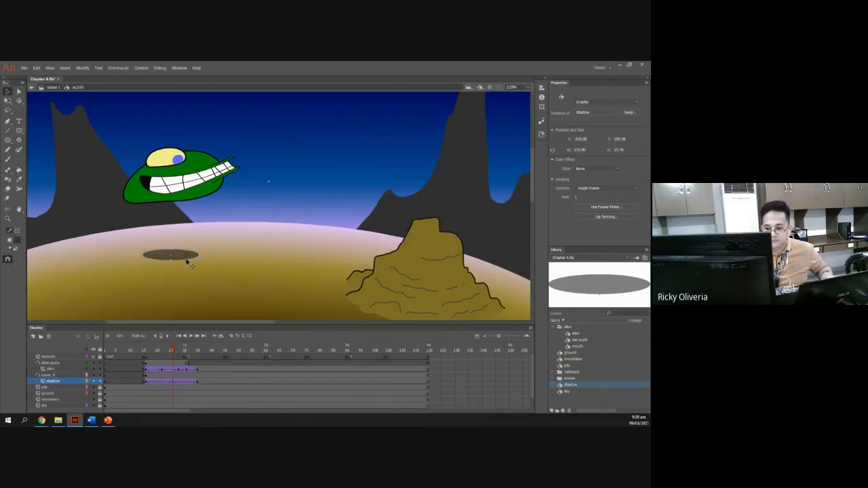
Reposition the shadow under the alien at frames 18 and 22 of the shadow tween.
left_click_drag(173, 351, 154, 349)
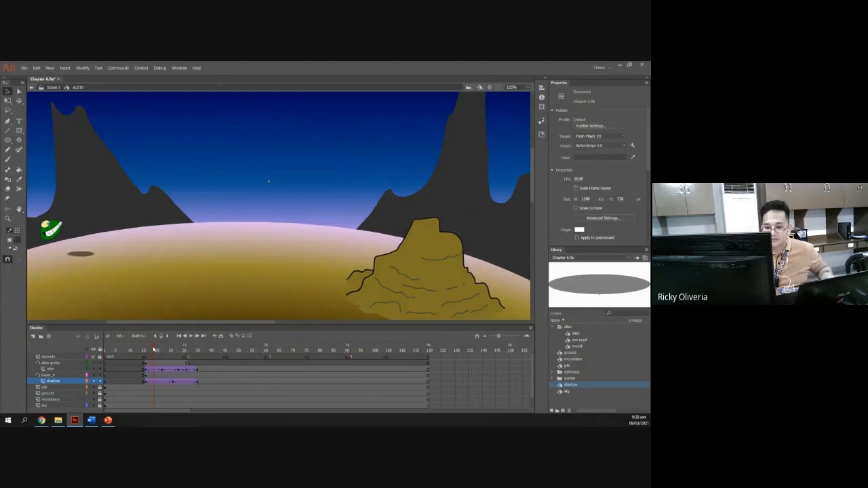
left_click(153, 384)
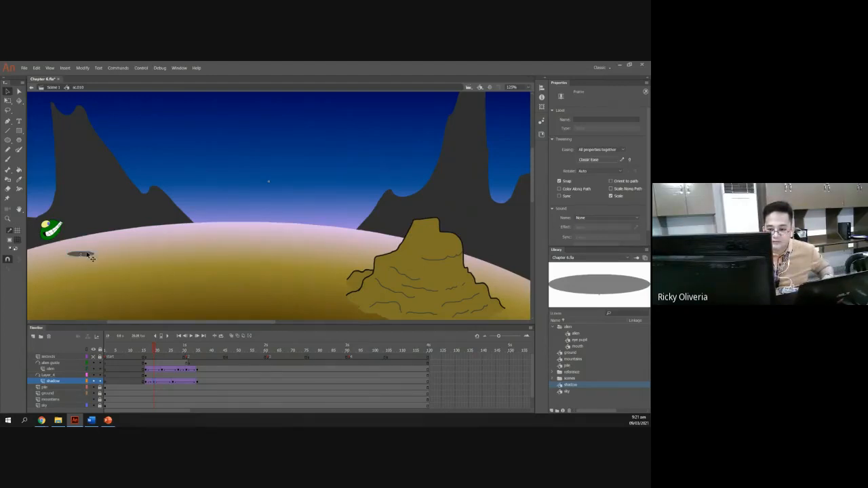
left_click_drag(89, 257, 69, 258)
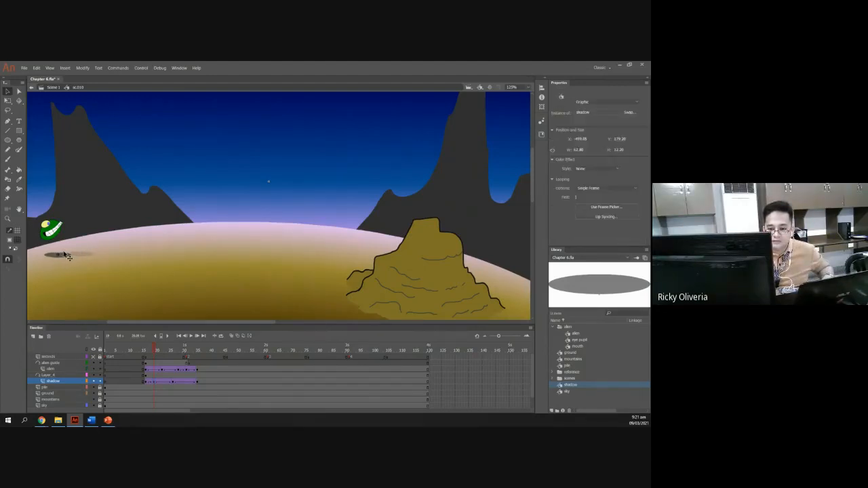
left_click_drag(156, 350, 177, 352)
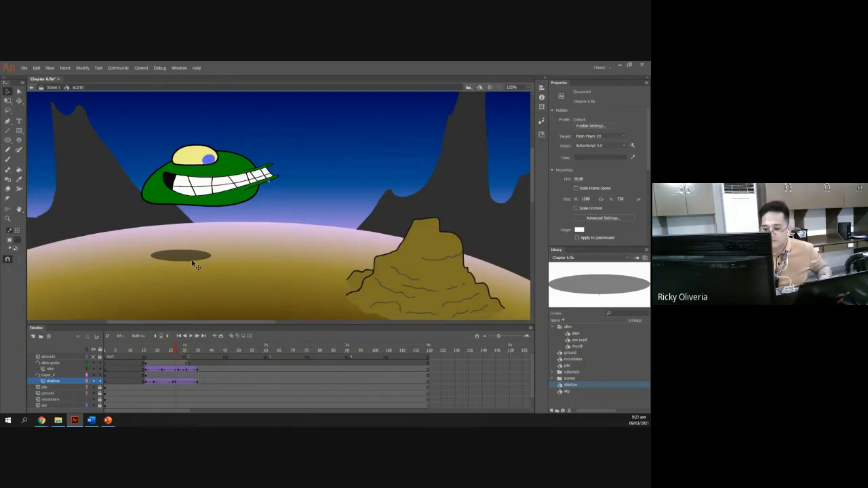
left_click_drag(194, 262, 210, 266)
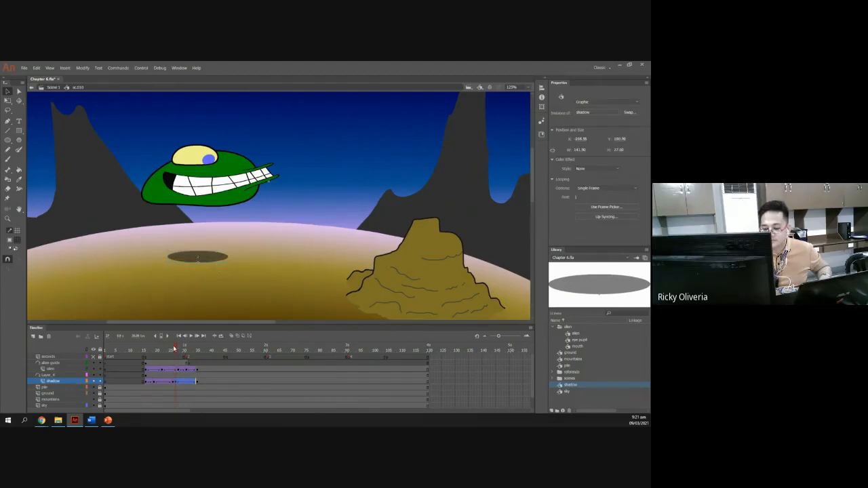
Move the shadow rightward under the alien at frame 27.
mouse_move(176, 349)
left_mouse_down()
mouse_move(198, 351)
mouse_move(188, 349)
left_mouse_up()
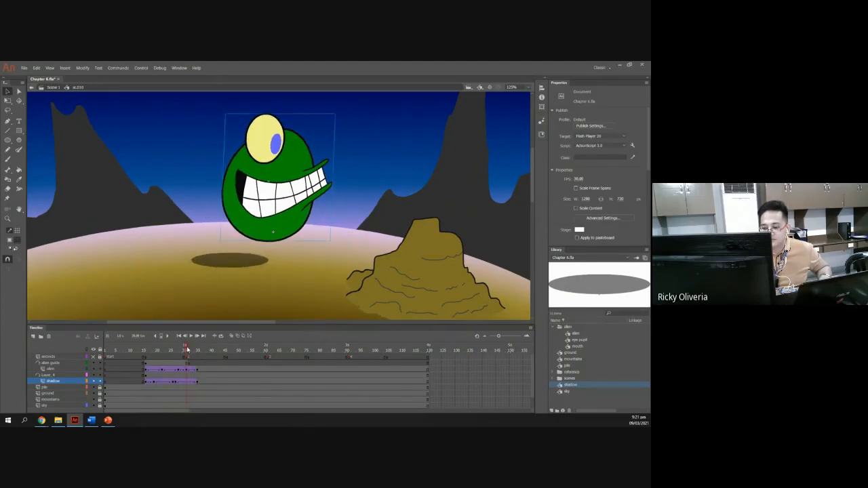
left_click(191, 337)
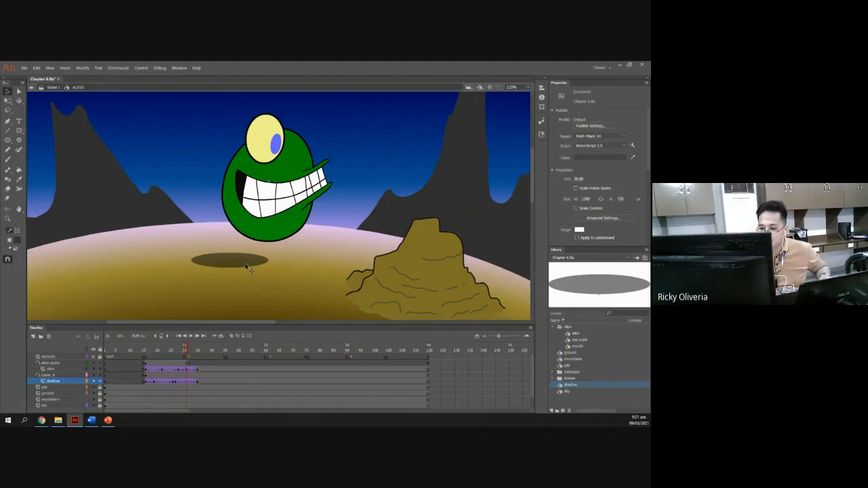
left_click(189, 383)
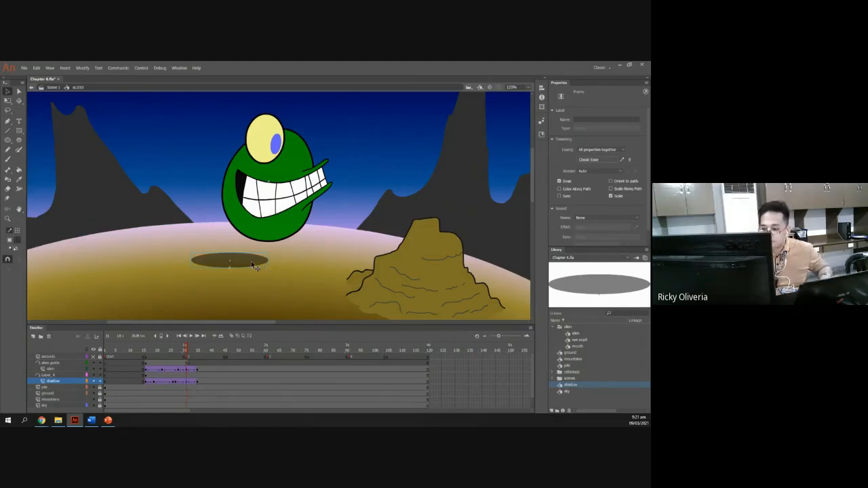
left_click_drag(257, 267, 285, 267)
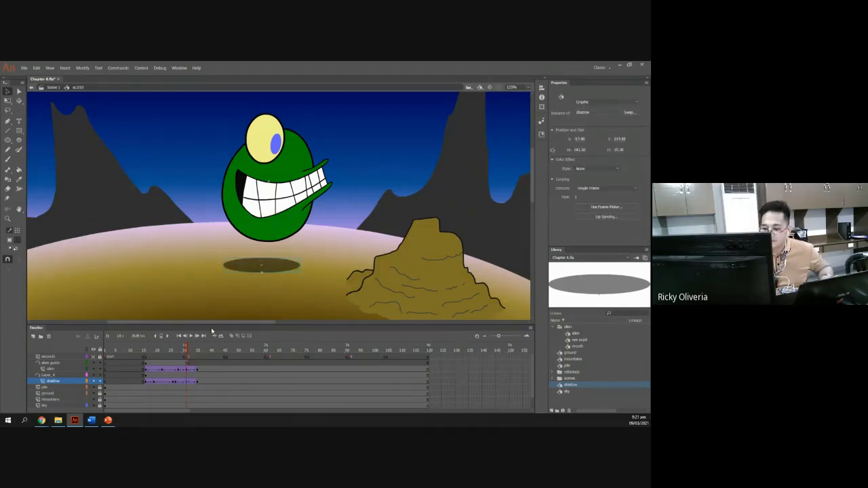
Widen the shadow with the Free Transform tool at frame 20 to match the alien's width.
mouse_move(187, 350)
left_mouse_down()
mouse_move(146, 359)
mouse_move(199, 359)
mouse_move(146, 358)
mouse_move(174, 360)
left_mouse_up()
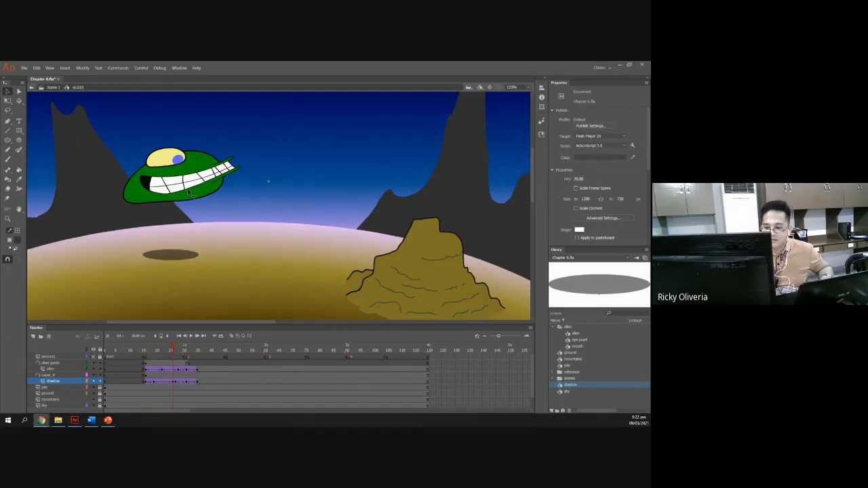
left_click(182, 260)
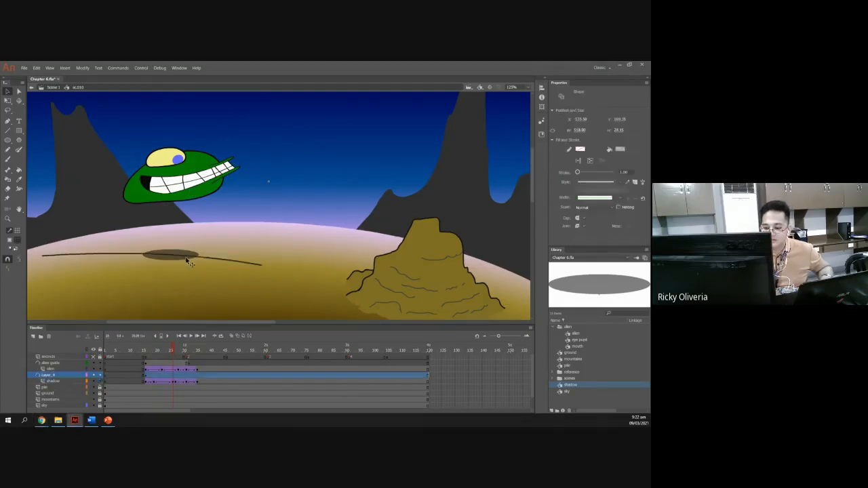
left_click(175, 262)
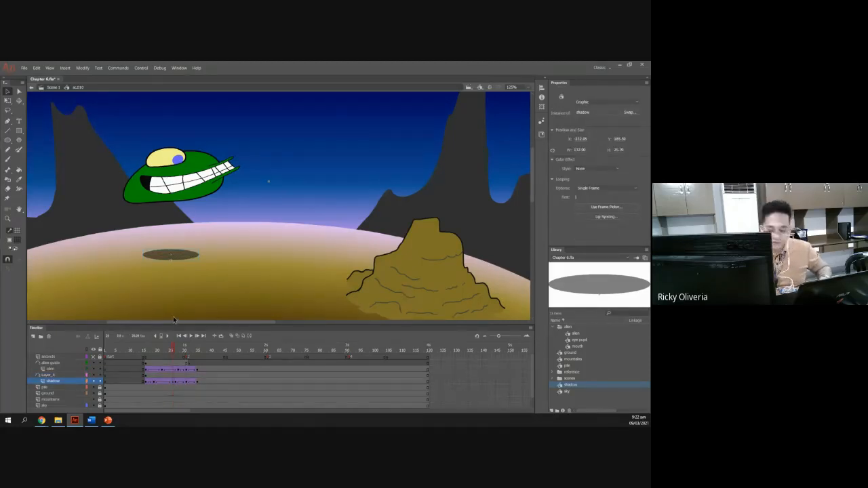
key("q")
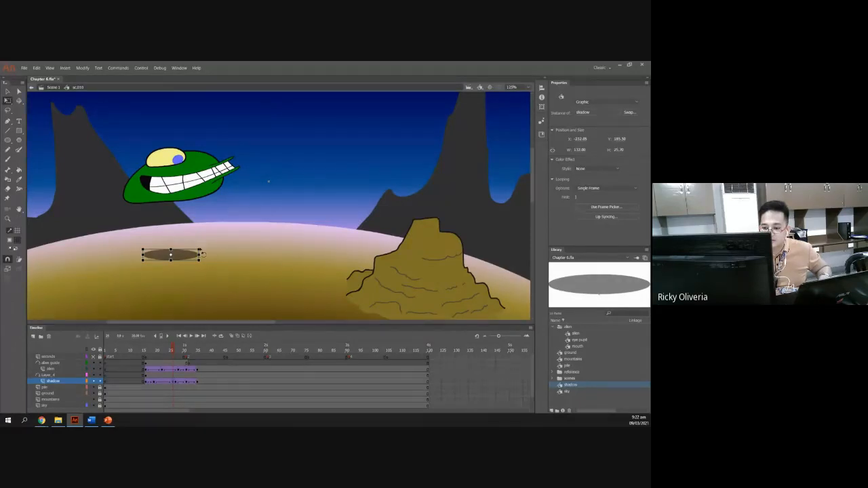
left_click_drag(202, 254, 206, 246)
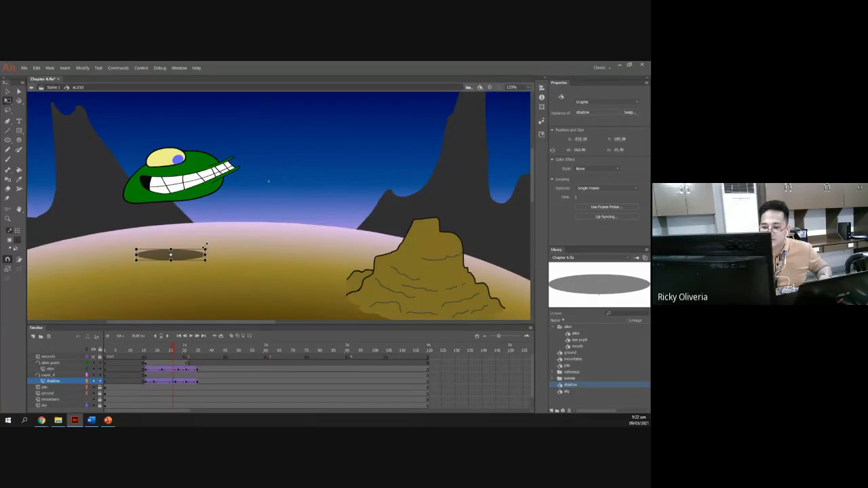
Widen the shadow with Free Transform at frames 22 and 23 so it matches the stretching alien.
mouse_move(173, 351)
left_mouse_down()
mouse_move(157, 359)
mouse_move(179, 358)
left_mouse_up()
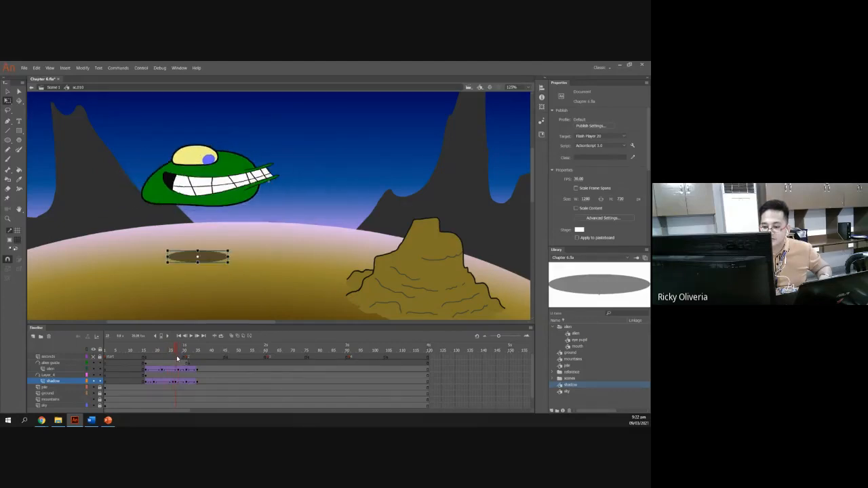
left_click(224, 259)
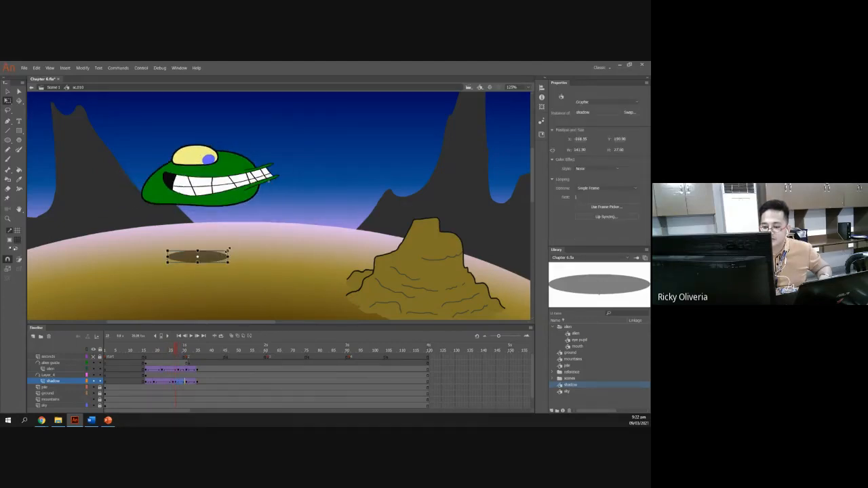
left_click_drag(230, 250, 241, 247)
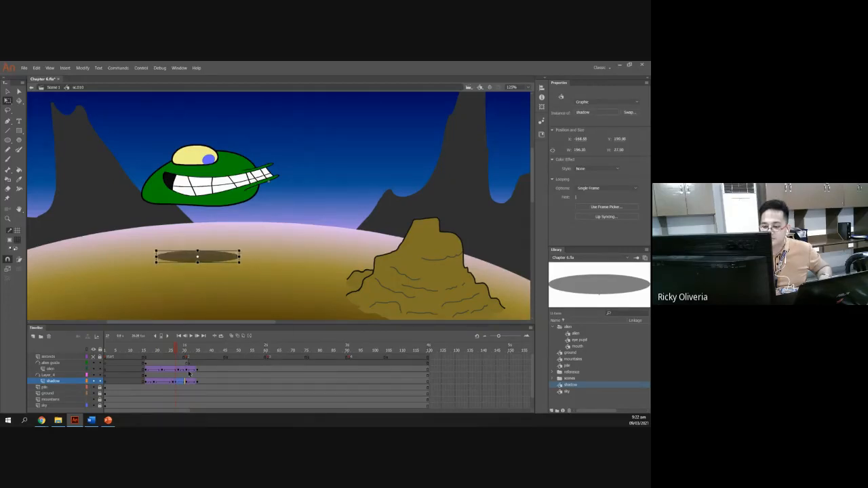
mouse_move(176, 352)
left_mouse_down()
mouse_move(193, 352)
mouse_move(180, 353)
left_mouse_up()
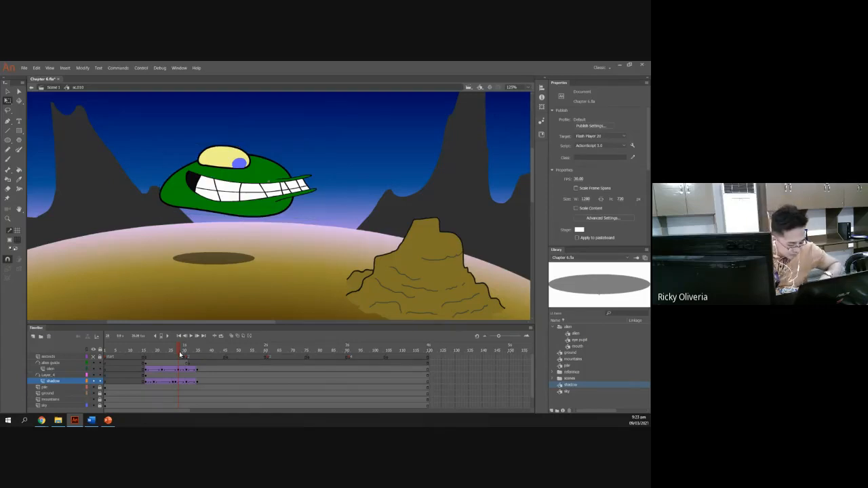
left_click(225, 263)
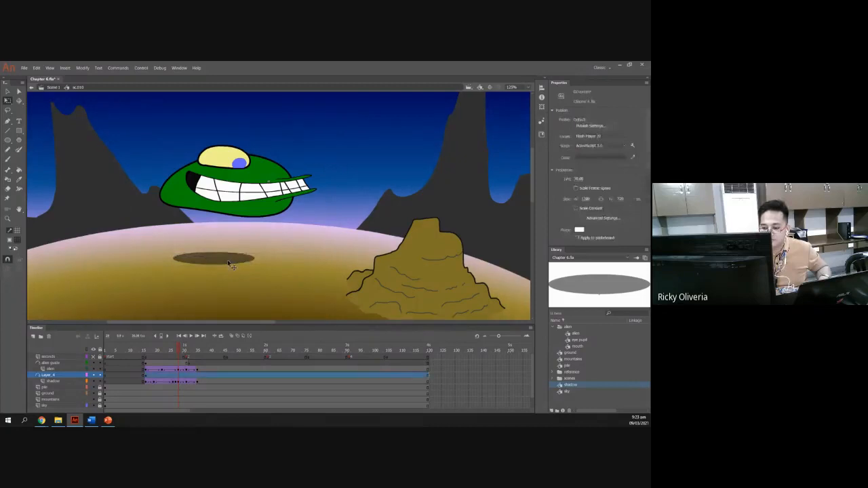
left_click(245, 261)
key("Delete")
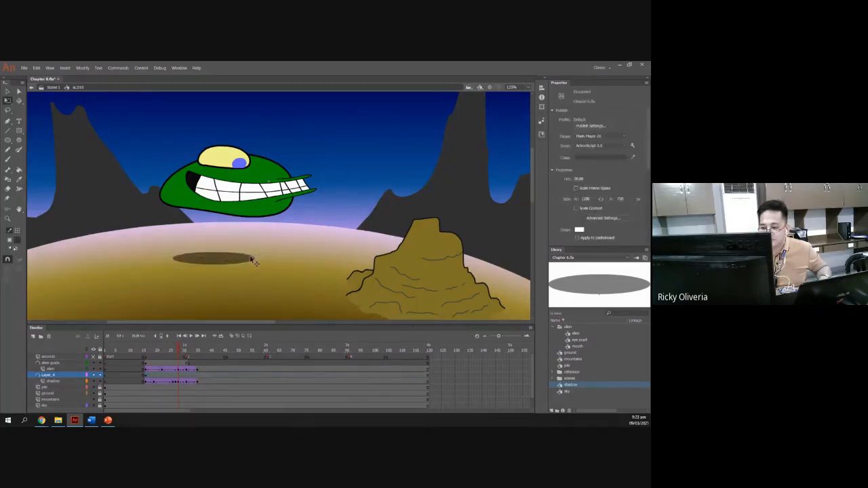
left_click(253, 260)
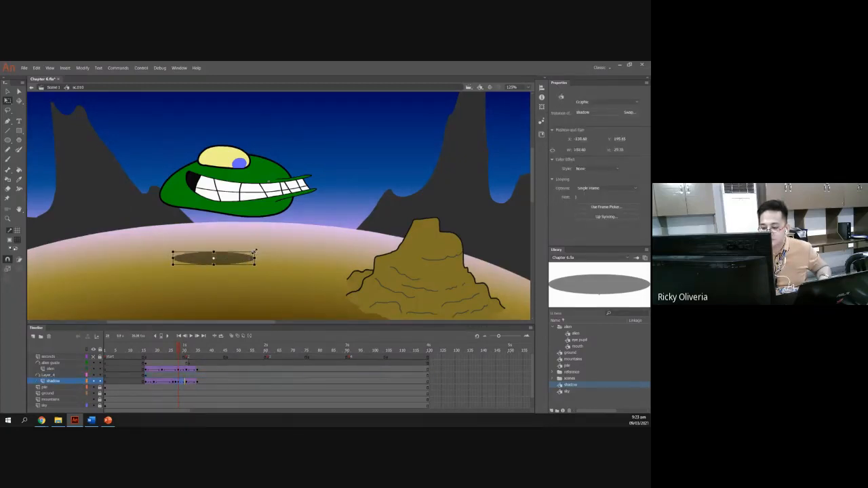
left_click_drag(255, 250, 266, 247)
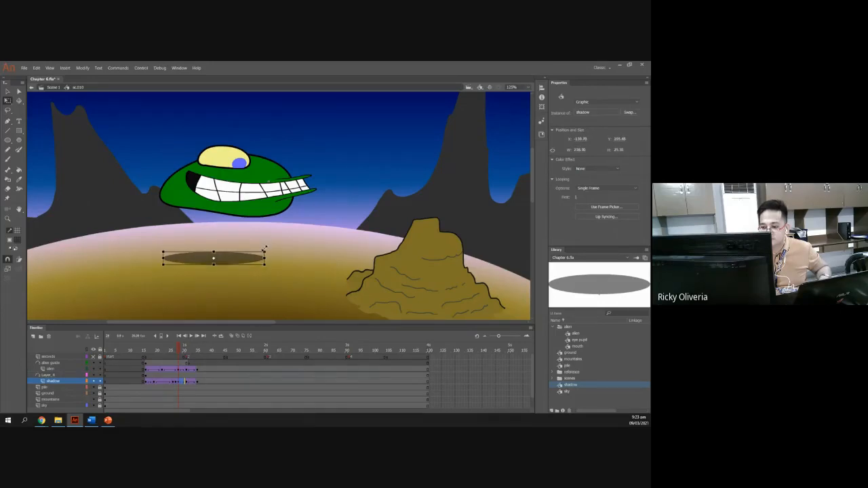
Scrub through the tween and pan the stage to review the shadow following the alien.
left_click(180, 355)
left_click_drag(181, 355, 199, 366)
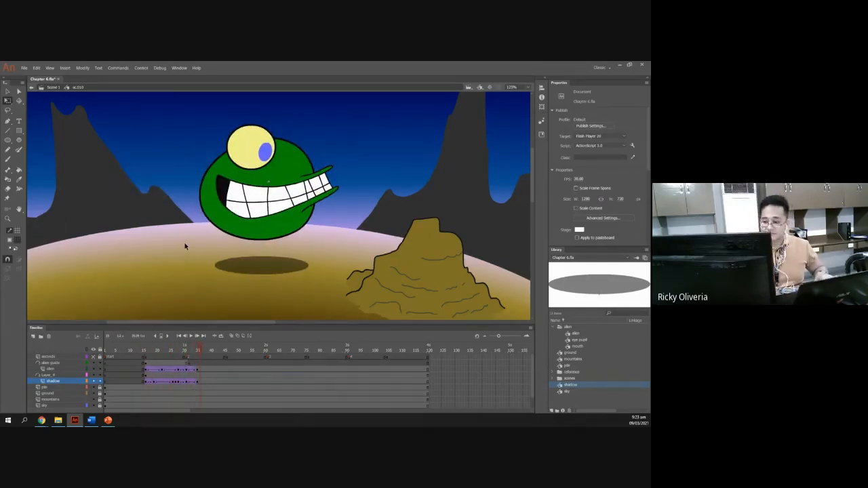
scroll(185, 239, "down", 1)
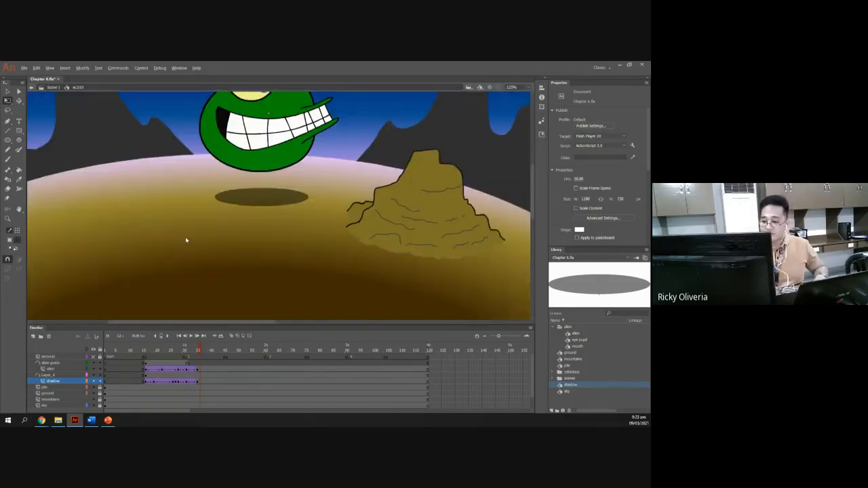
scroll(185, 239, "up", 1)
scroll(185, 239, "down", 1)
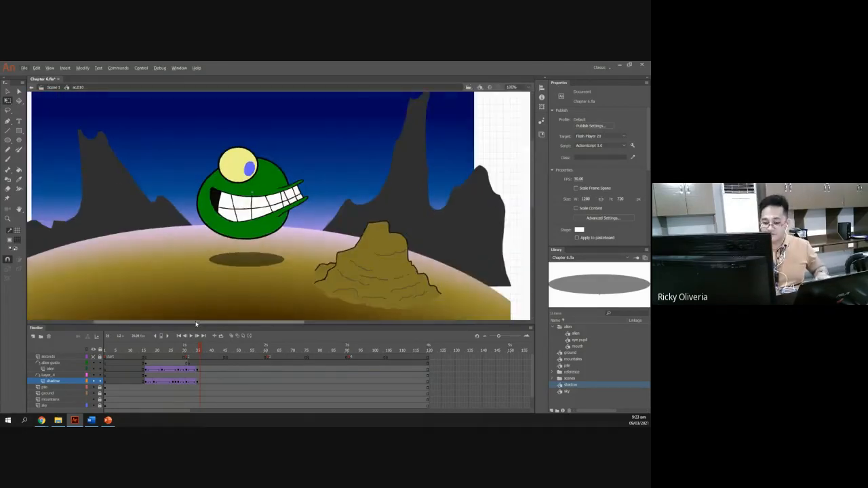
Scrub the shadow tween and check the next lesson slide on adding hovering.
left_click_drag(195, 323, 196, 348)
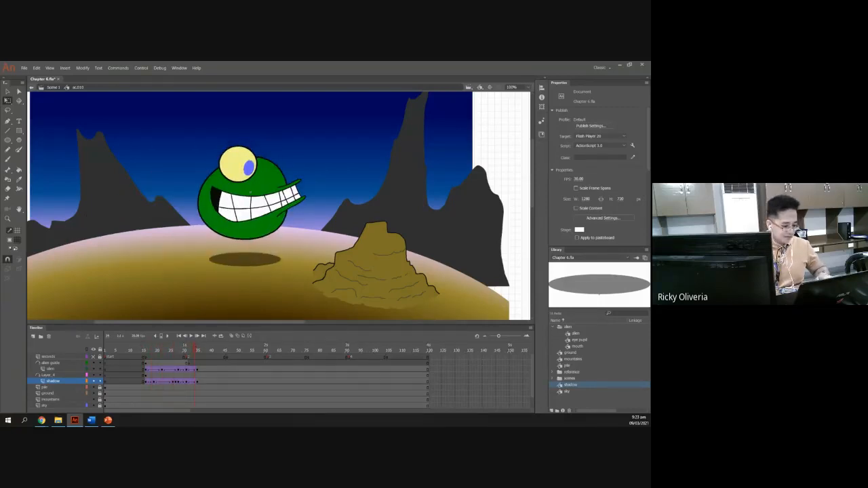
key("alt+Tab")
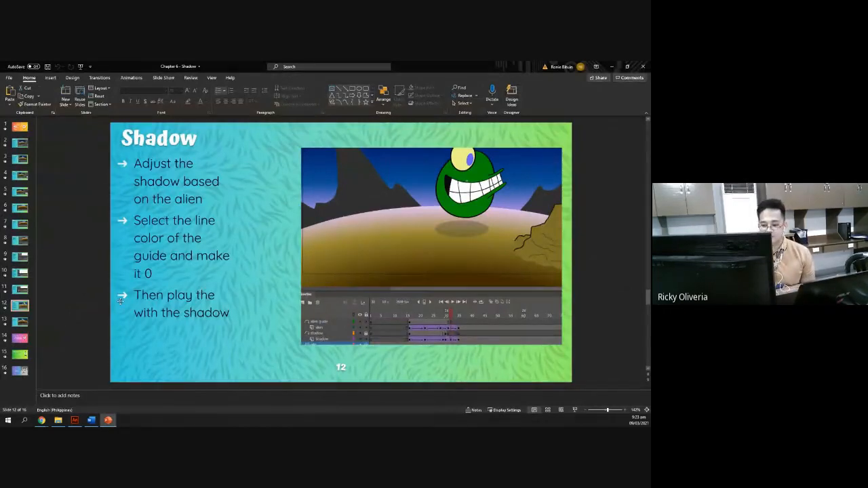
left_click(21, 322)
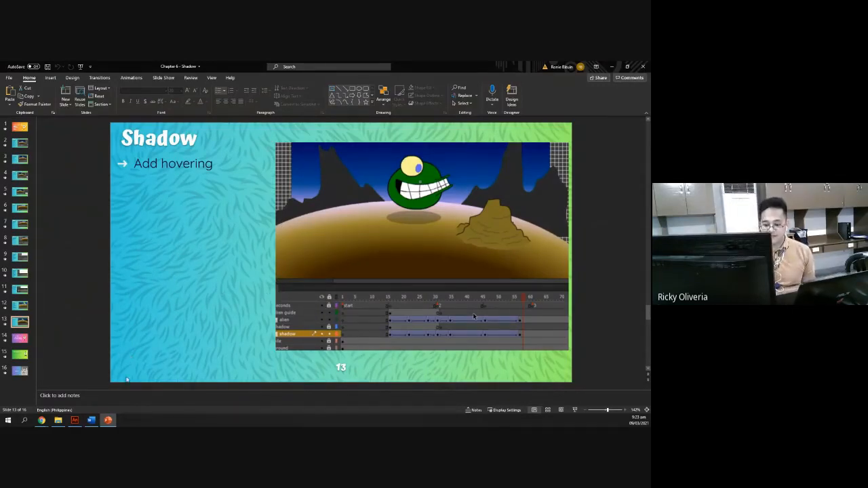
left_click(75, 420)
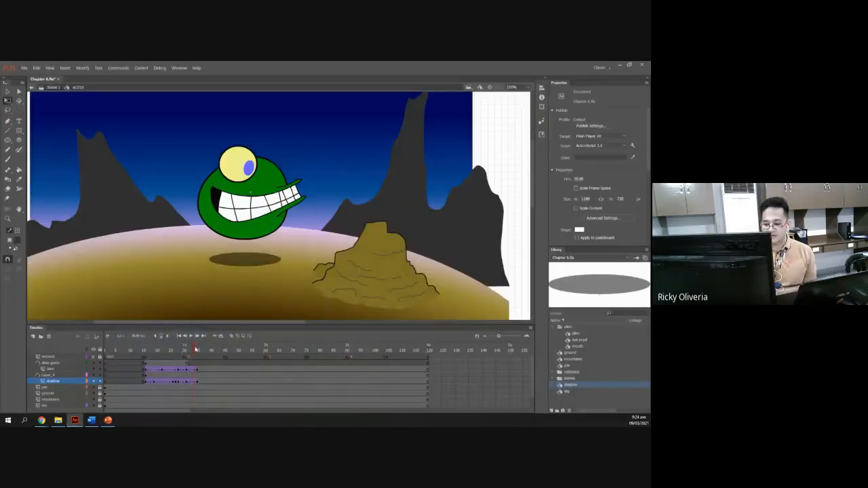
Narrow the shadow with Free Transform near the end of the tween so it matches the alien, then scrub to check.
mouse_move(193, 351)
left_mouse_down()
mouse_move(171, 353)
mouse_move(187, 354)
left_mouse_up()
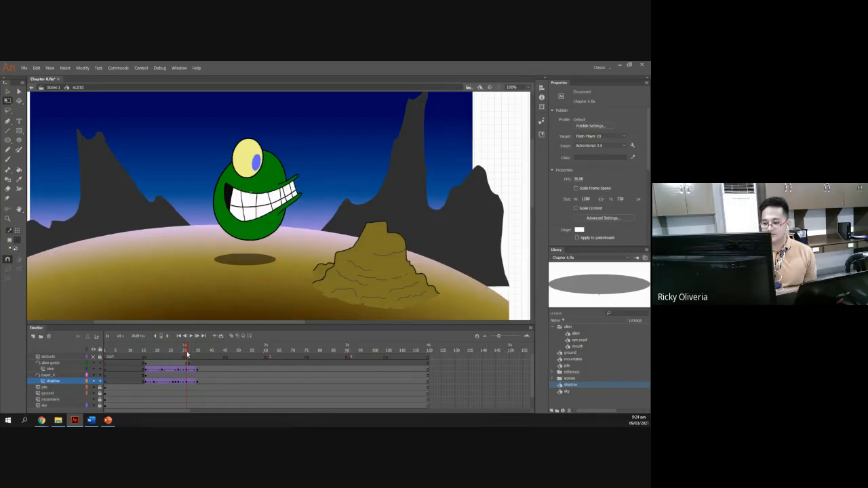
left_click(247, 259)
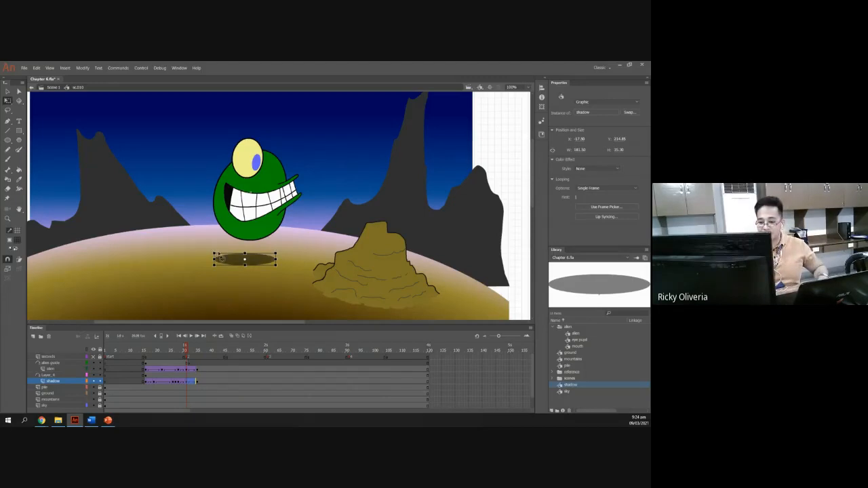
left_click_drag(213, 251, 221, 256)
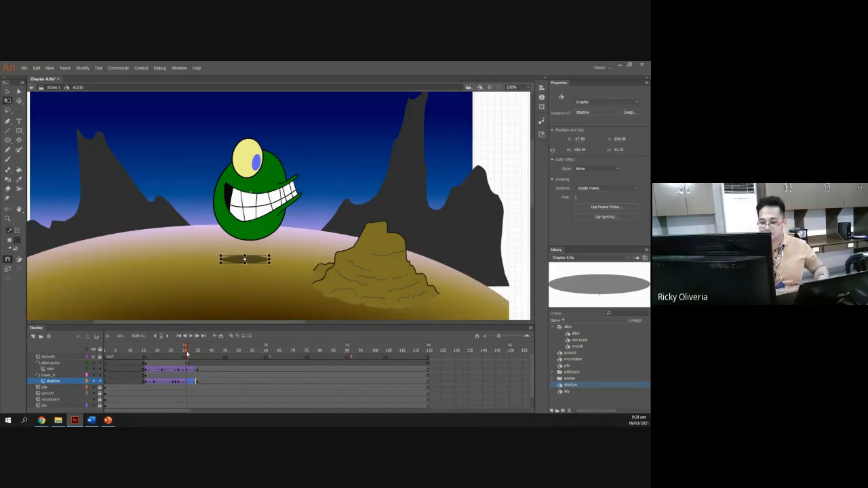
left_click(186, 353)
mouse_move(186, 352)
left_mouse_down()
mouse_move(202, 357)
mouse_move(141, 354)
mouse_move(200, 358)
left_mouse_up()
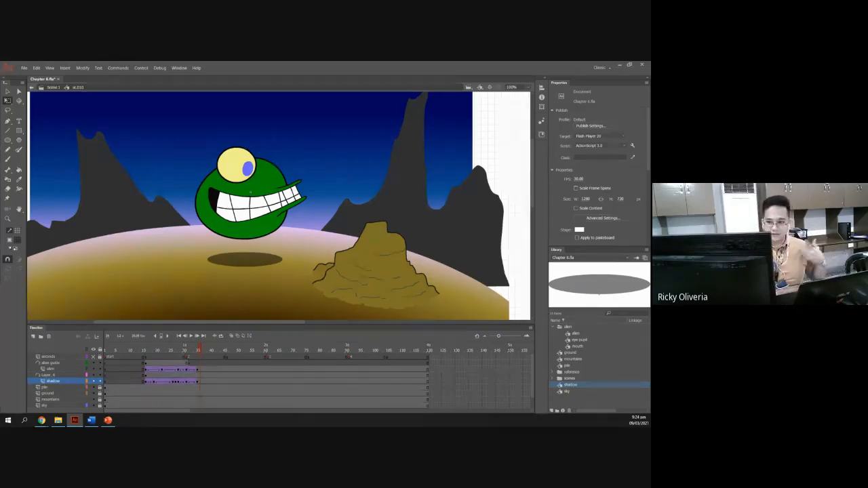
Close the Chapter 6 slides and bring up the Chapter 7 – Copying Frames presentation.
key("alt+Tab")
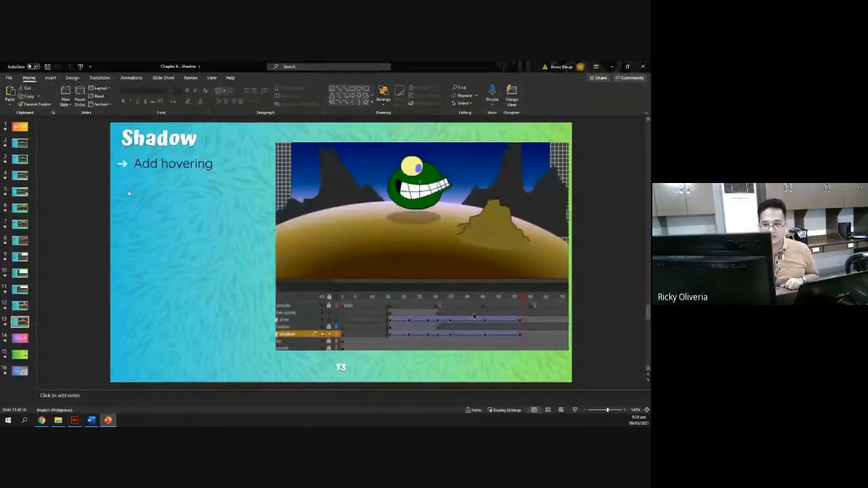
scroll(129, 194, "up", 12)
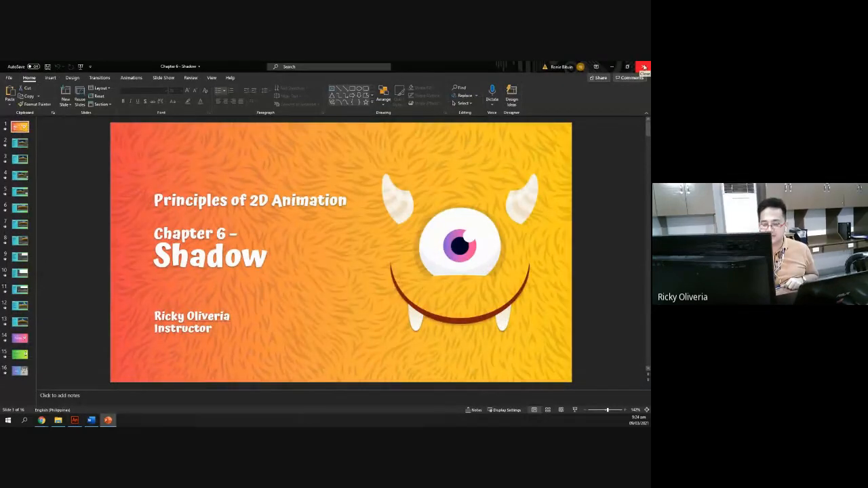
left_click(644, 67)
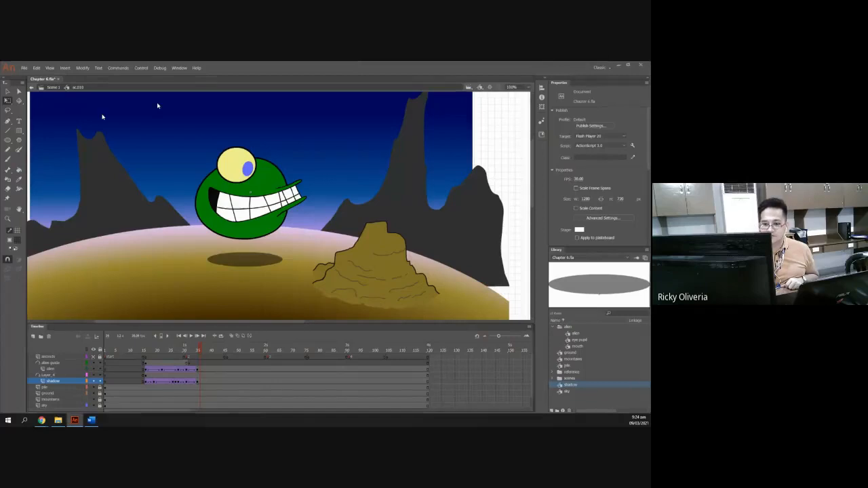
left_click(619, 65)
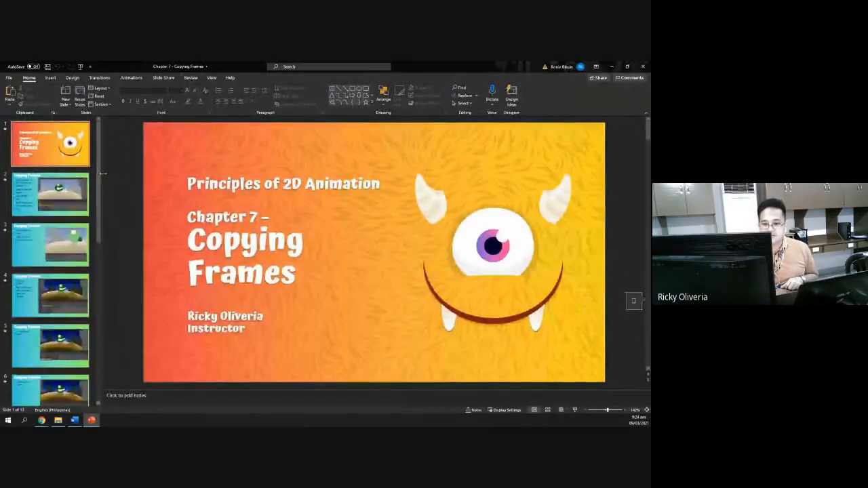
left_click_drag(100, 161, 32, 161)
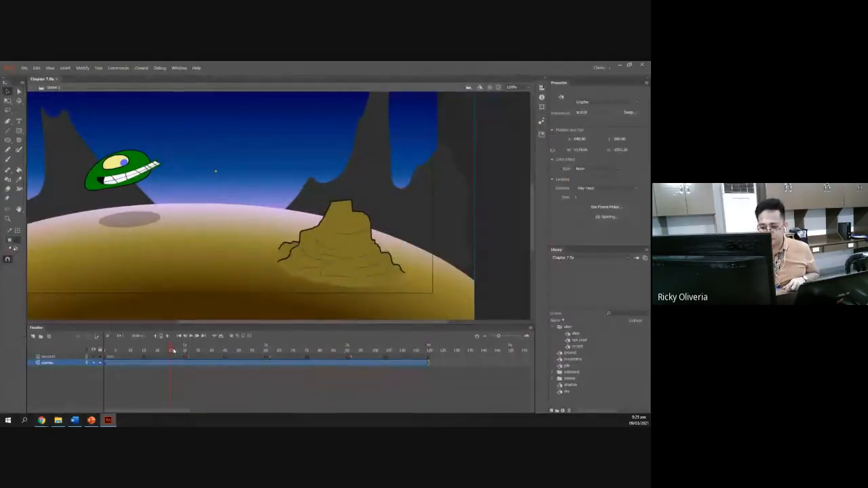
Scrub through the Chapter 7 scene and read the Copying Frames instruction slide.
left_click_drag(174, 350, 436, 359)
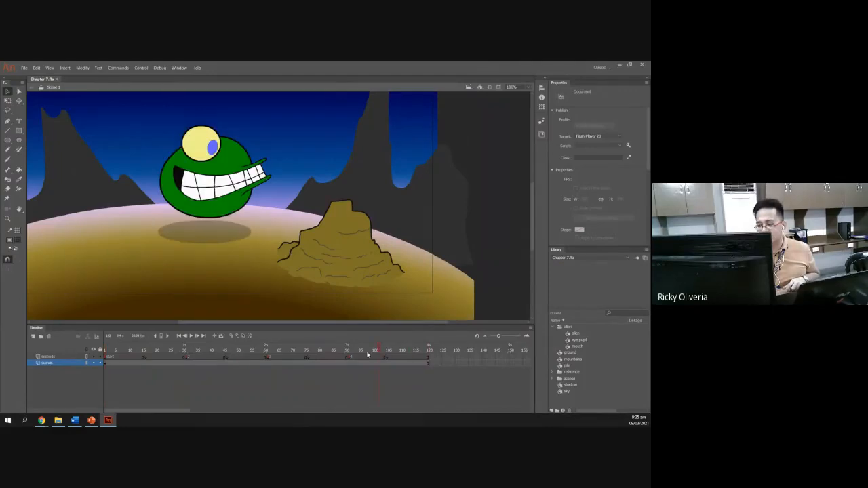
left_click_drag(368, 355, 106, 350)
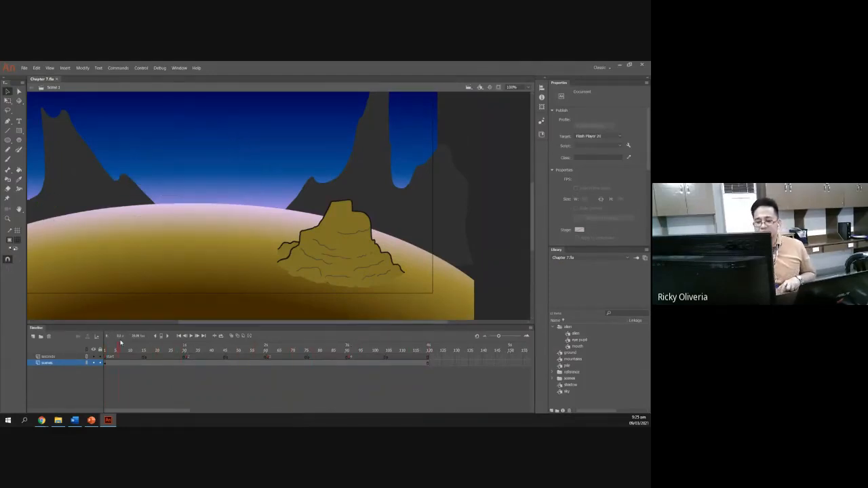
left_click(617, 66)
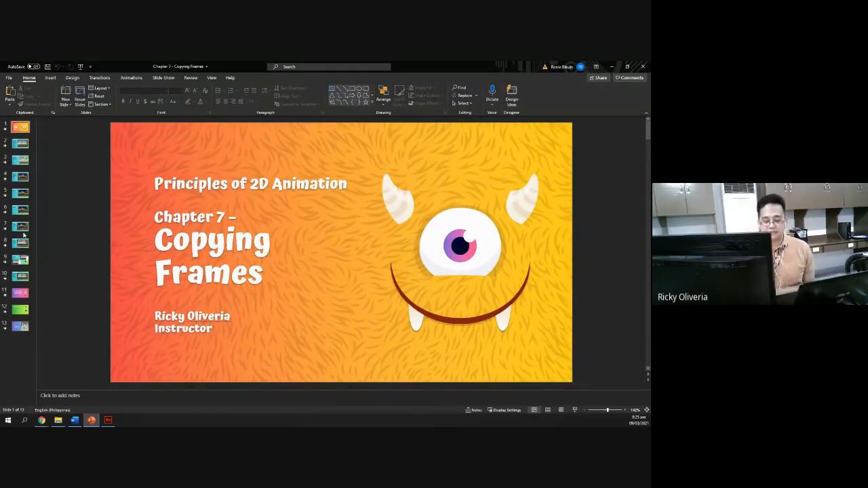
left_click(20, 144)
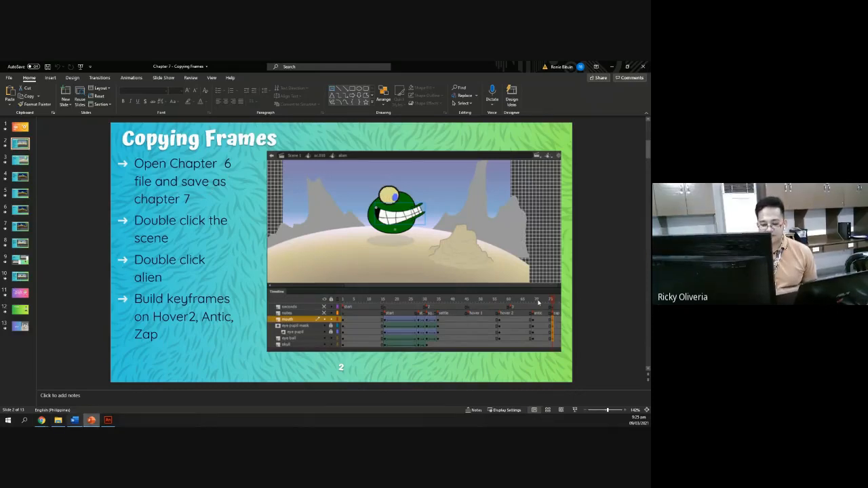
left_click(110, 421)
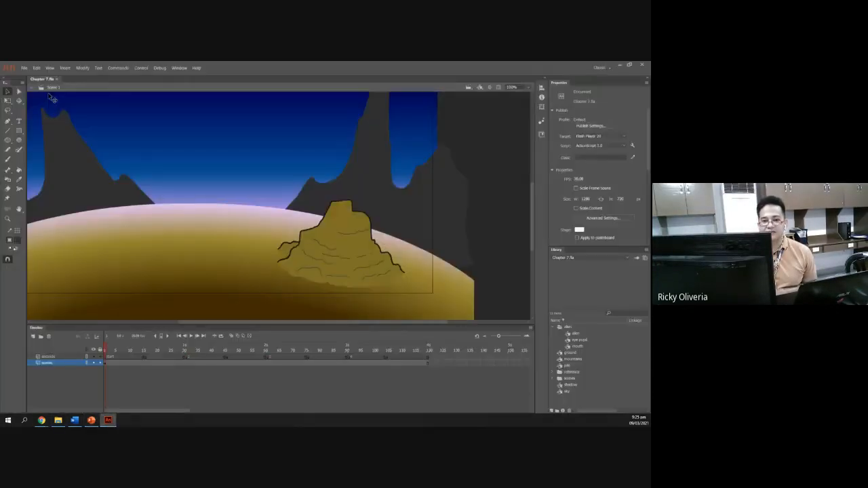
Highlight the 'Double click alien' instruction on the slide.
key("alt+Tab")
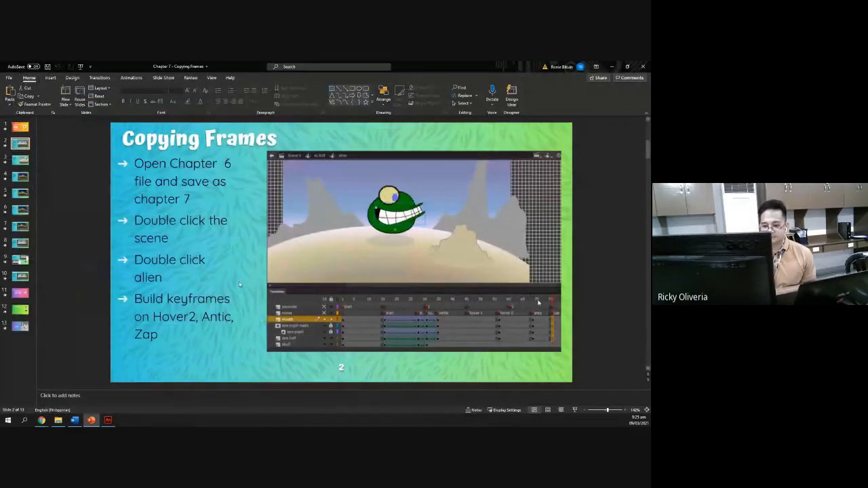
triple_click(146, 222)
triple_click(148, 265)
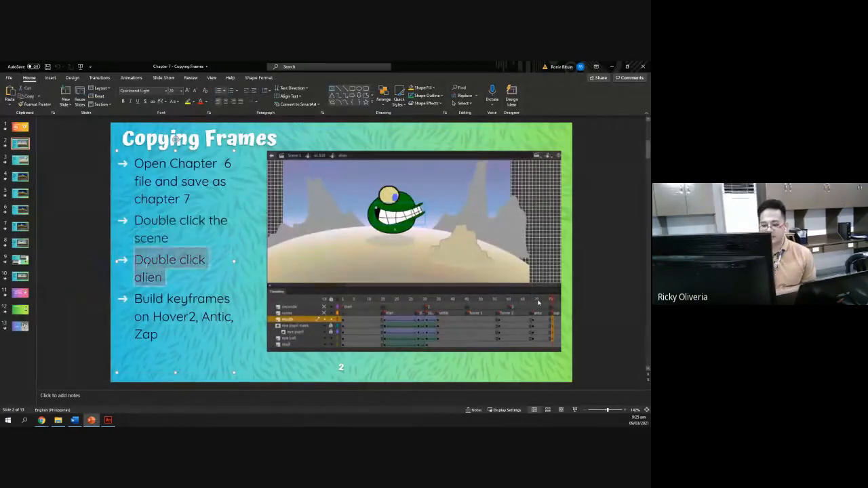
key("alt+Tab")
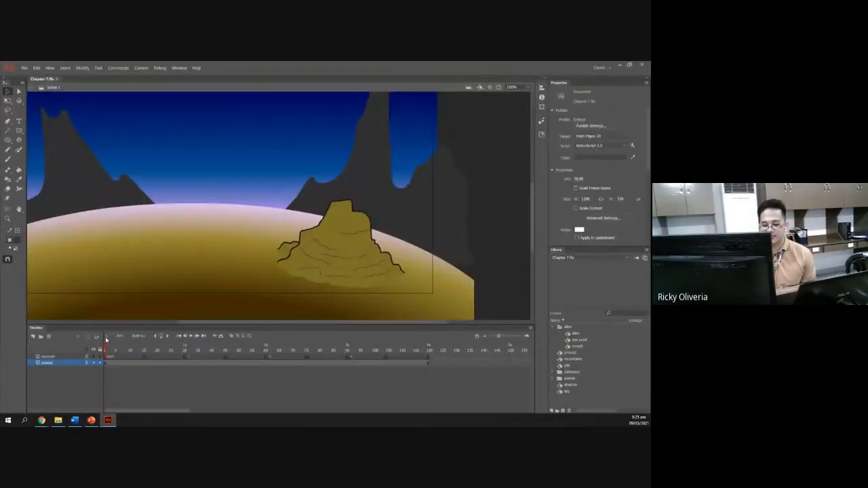
Enter the scene symbol, then the alien symbol, then its mouth symbol for editing.
left_click_drag(107, 352, 177, 347)
left_click_drag(196, 349, 240, 326)
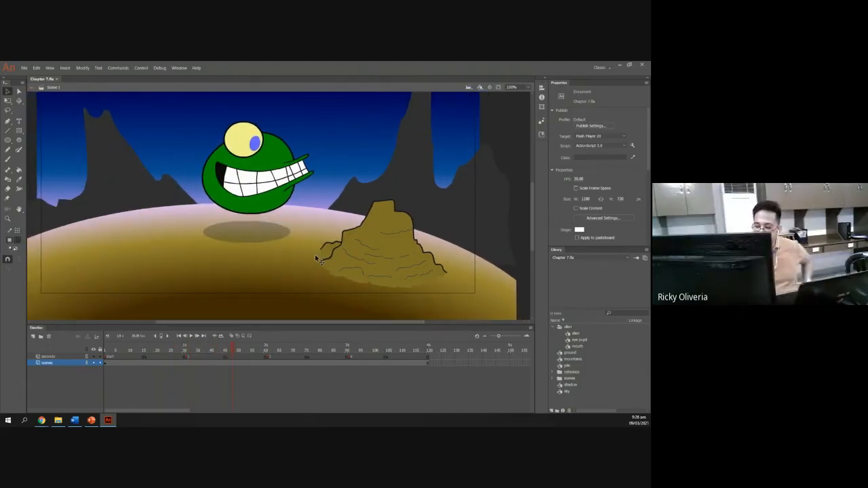
left_click_drag(534, 225, 532, 220)
double_click(223, 207)
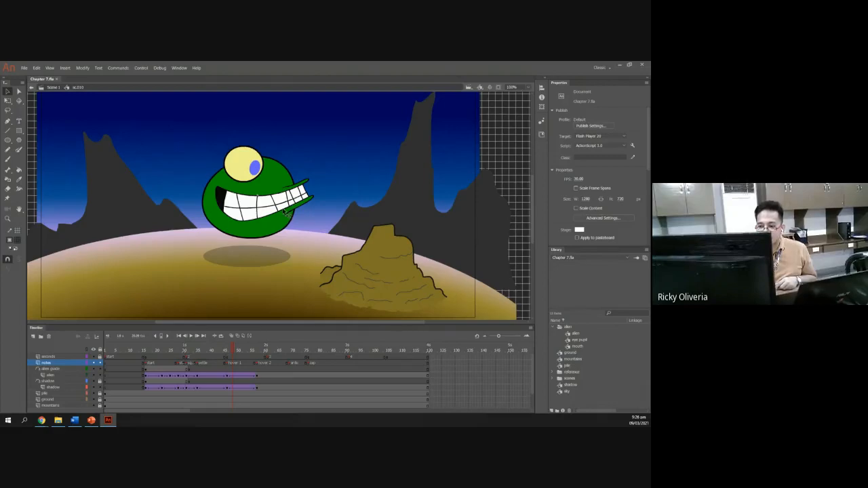
double_click(296, 200)
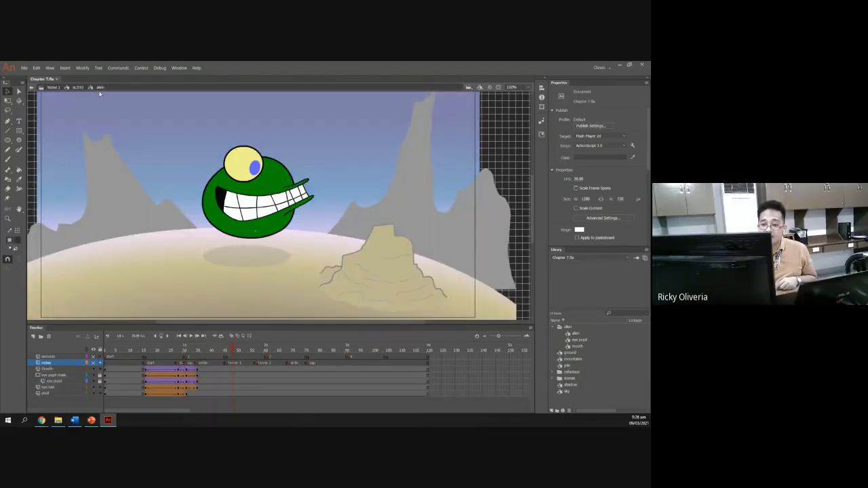
double_click(264, 201)
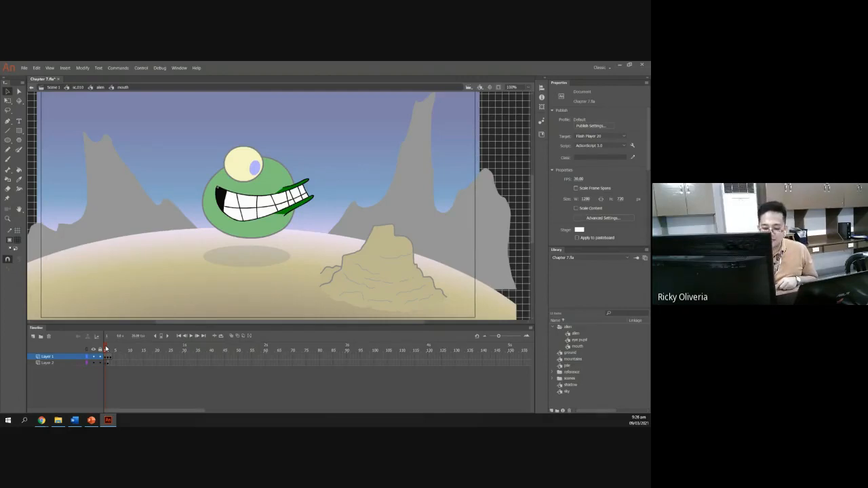
Step between the first two frames of the mouth symbol to compare its shapes.
left_click(107, 349)
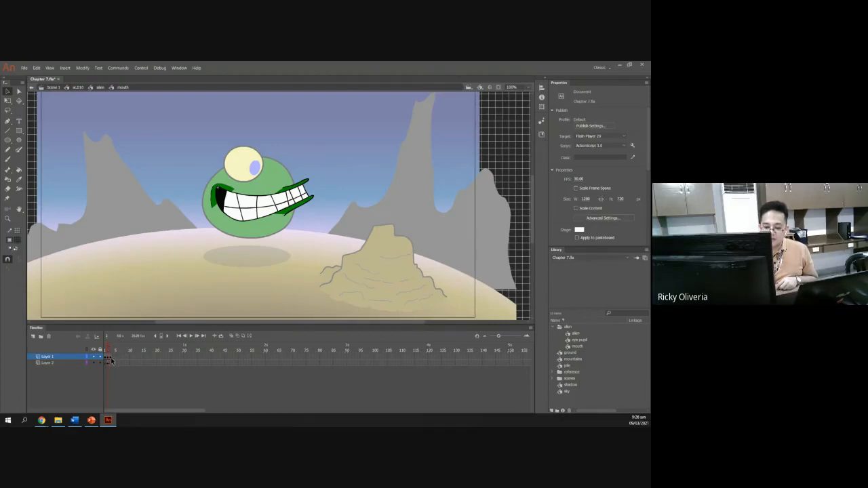
left_click(112, 361)
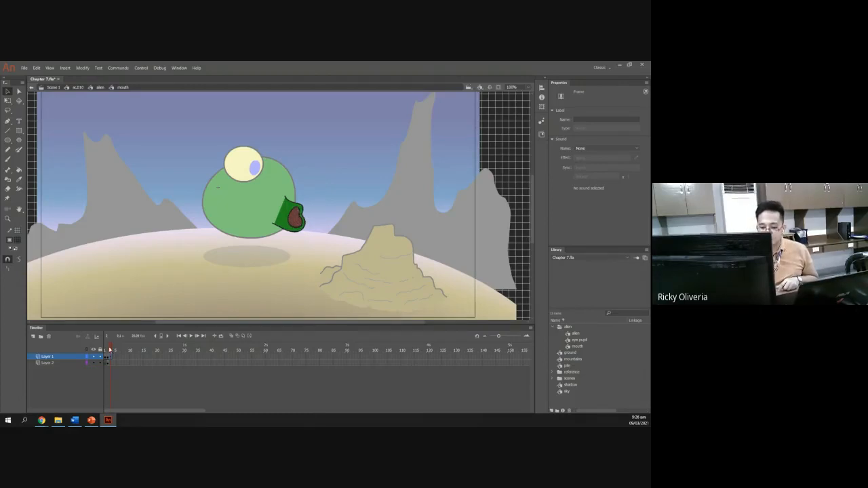
left_click(106, 349)
left_click_drag(106, 349, 108, 350)
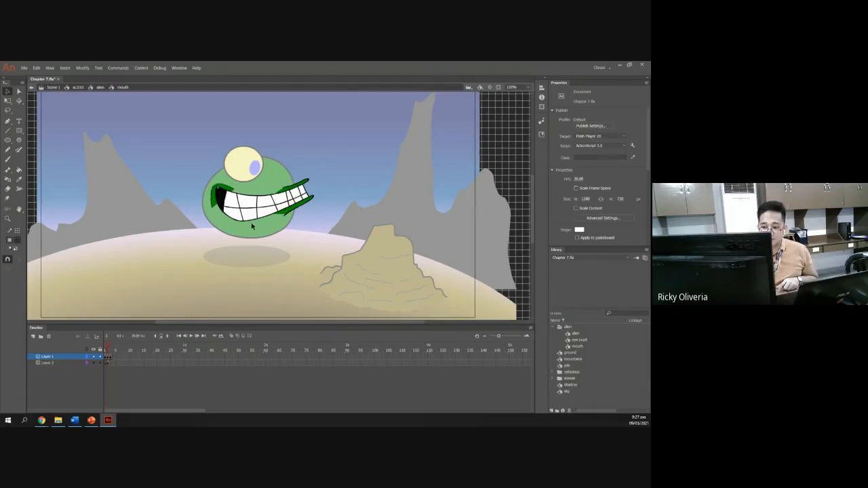
left_click(112, 350)
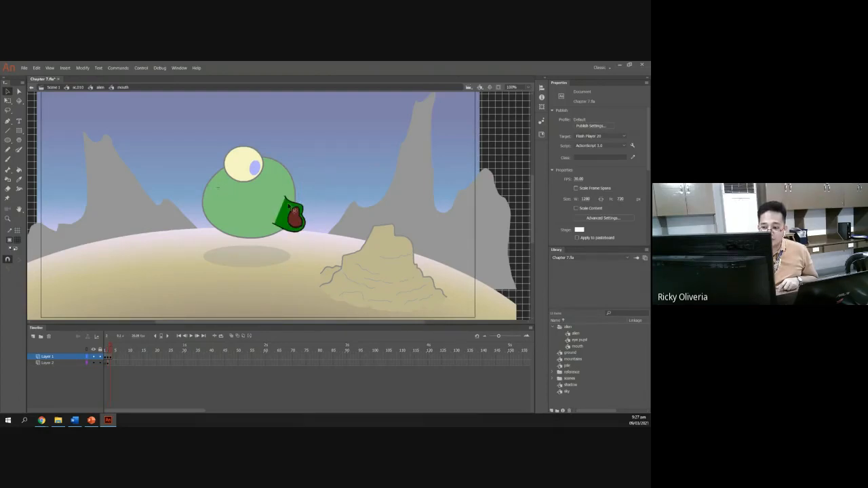
left_click(108, 350)
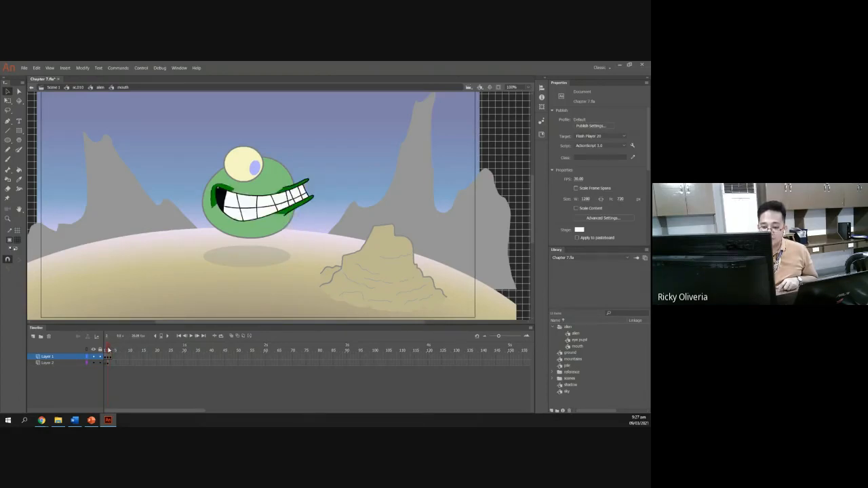
left_click(111, 350)
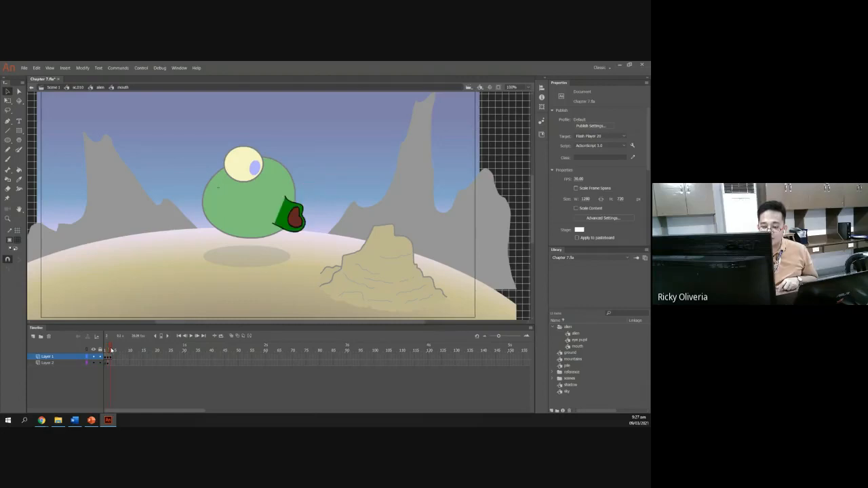
left_click(109, 350)
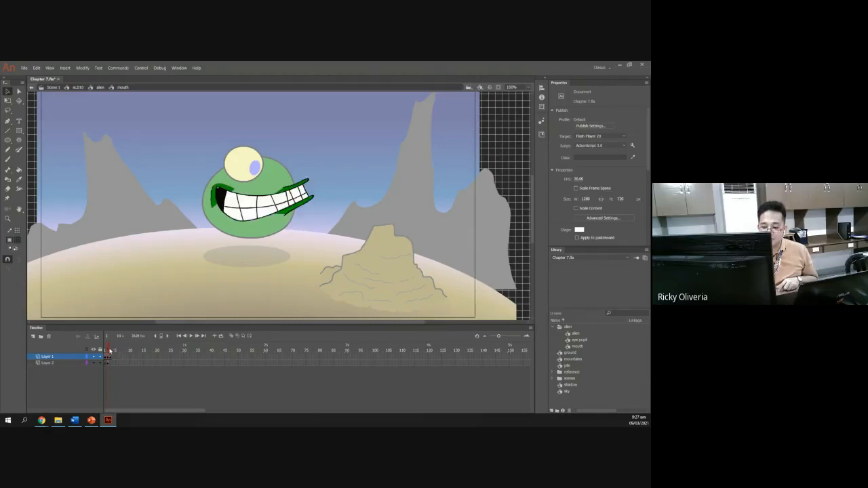
left_click(112, 350)
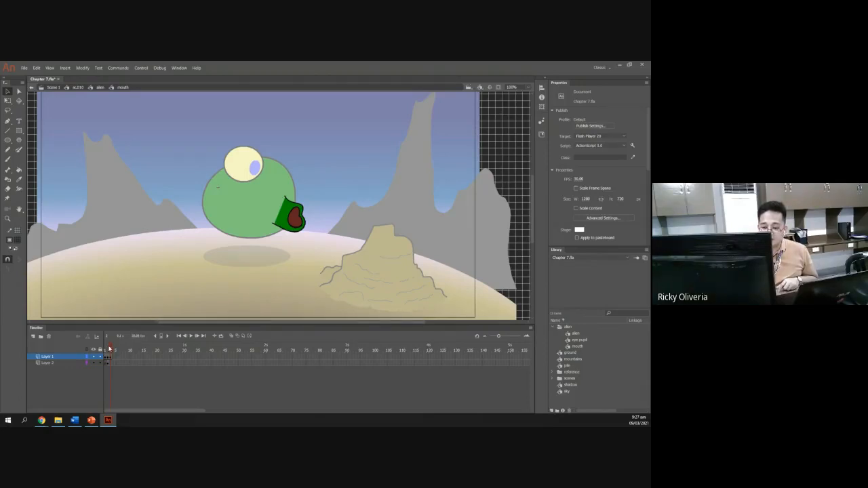
left_click(107, 349)
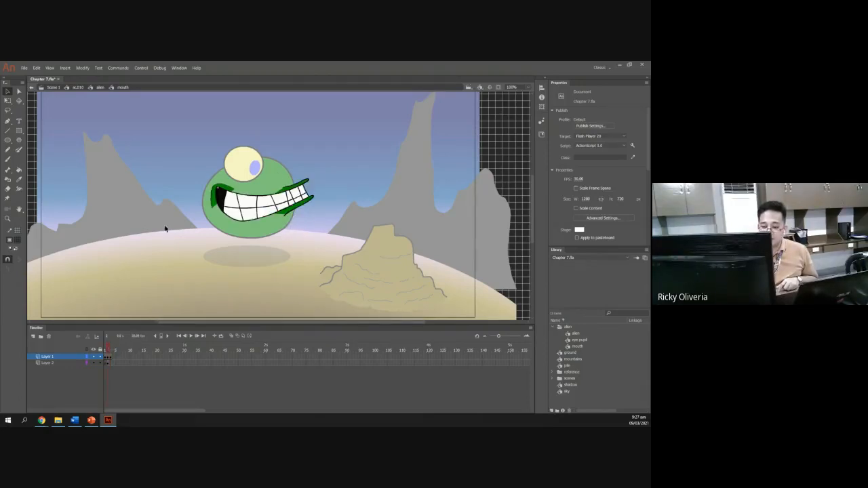
left_click(110, 350)
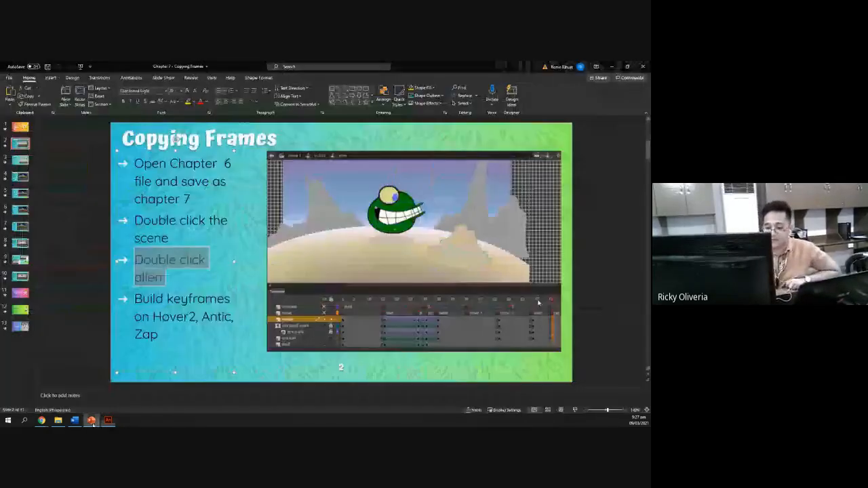
Highlight the 'Build keyframes on Hover2, Antic, Zap' instruction on the slide.
left_click(92, 422)
left_click_drag(161, 334, 146, 304)
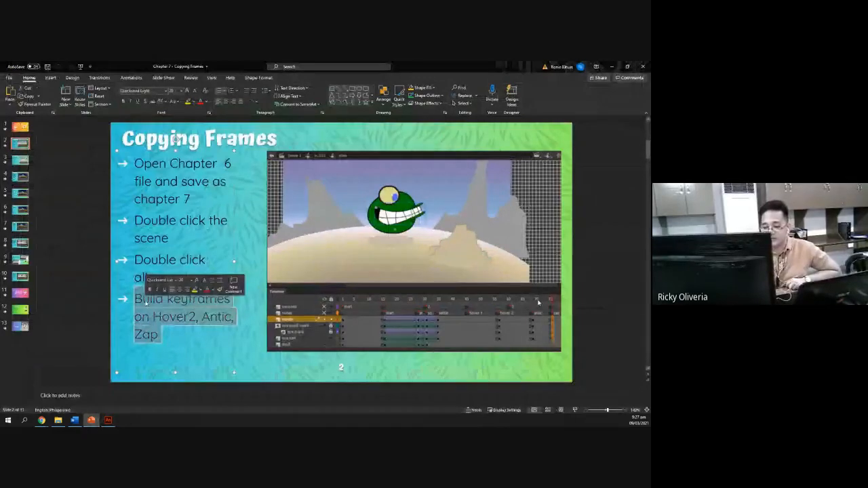
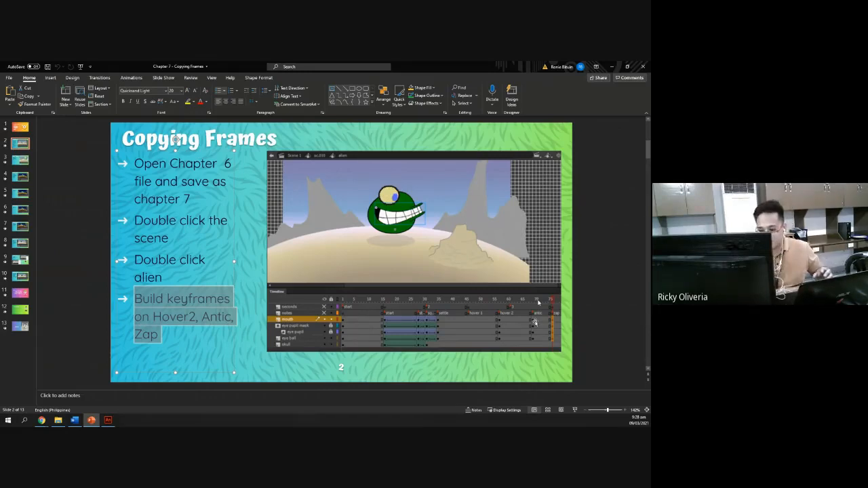
Return to Animate and exit the mouth and alien symbols back to the sc.010 timeline.
left_click(108, 422)
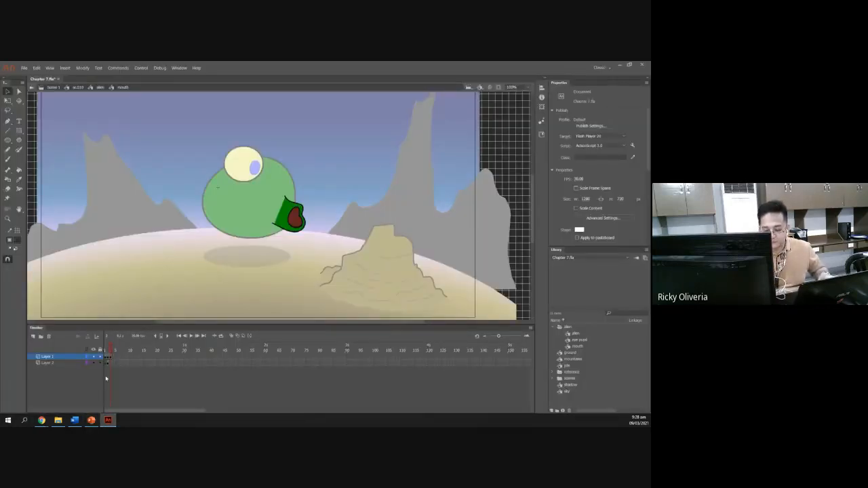
left_click(78, 88)
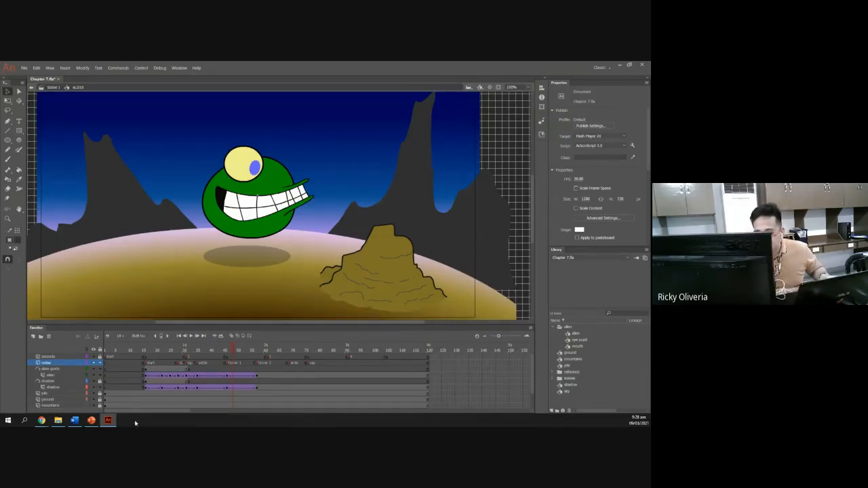
Check the slide instructions, then scrub through the sc.010 timeline.
left_click(92, 420)
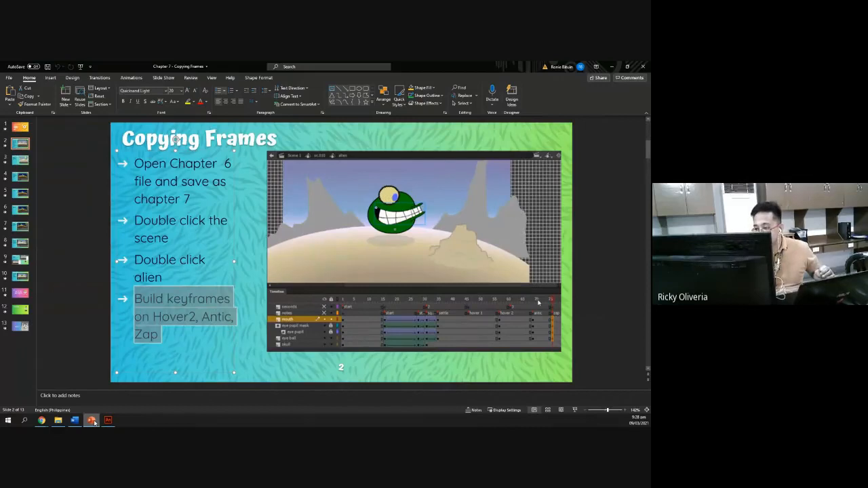
left_click(108, 421)
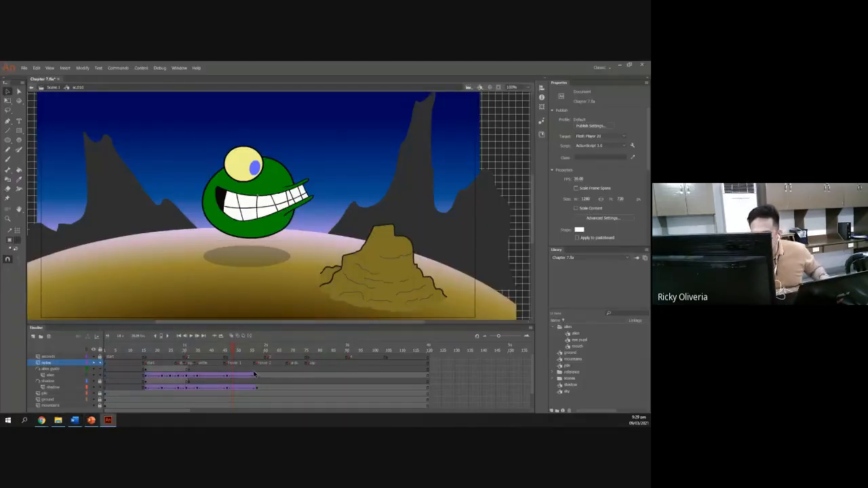
scroll(252, 387, "down", 1)
scroll(251, 386, "up", 1)
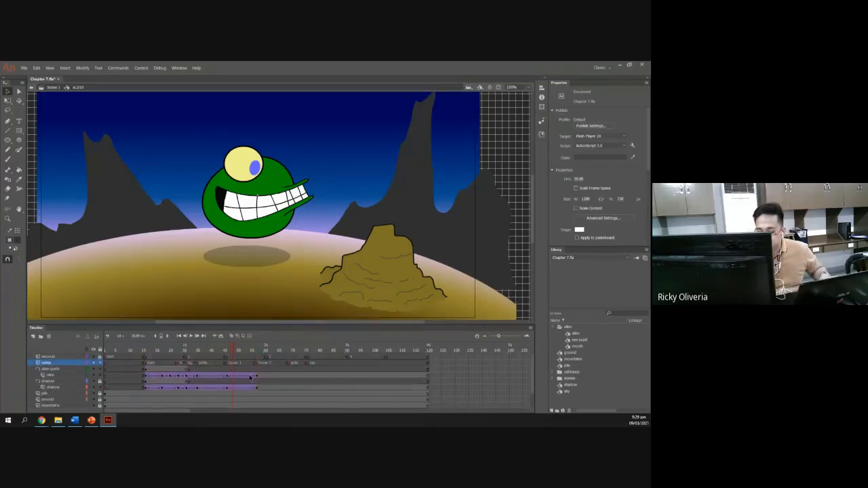
left_click_drag(224, 353, 255, 353)
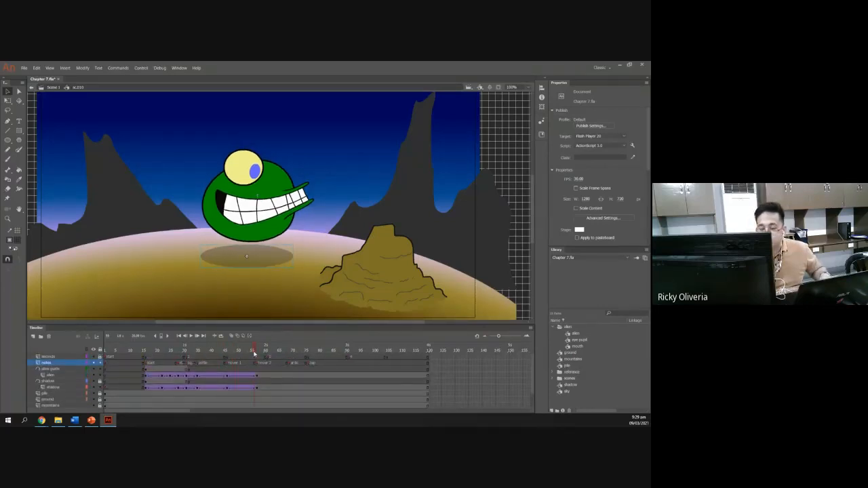
Step out to Scene 1 and re-enter the sc.010 symbol, scrubbing its timeline.
left_click(51, 87)
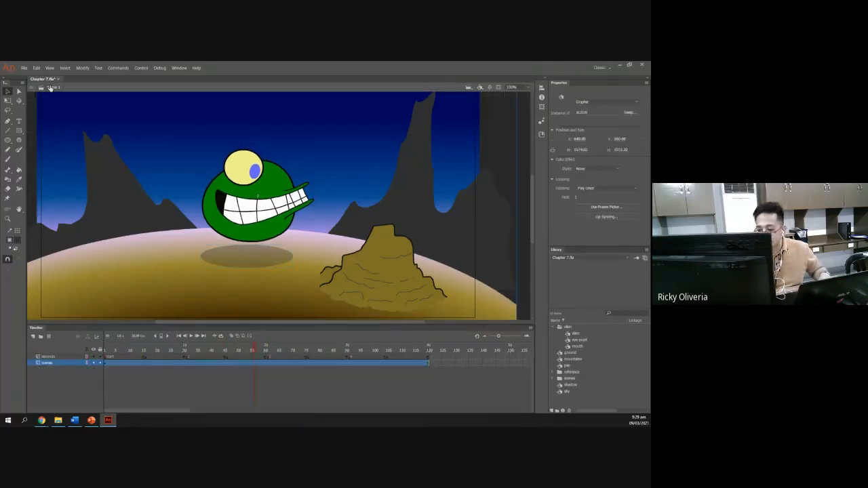
double_click(178, 179)
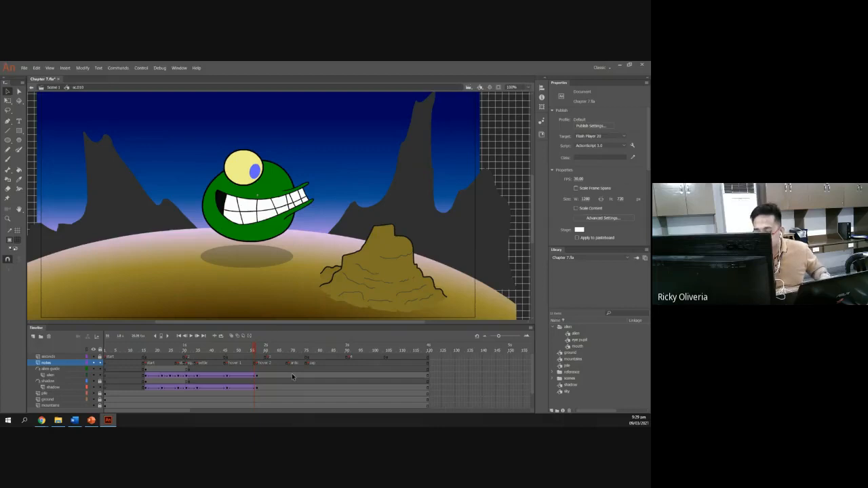
mouse_move(256, 352)
left_mouse_down()
mouse_move(228, 353)
mouse_move(258, 353)
left_mouse_up()
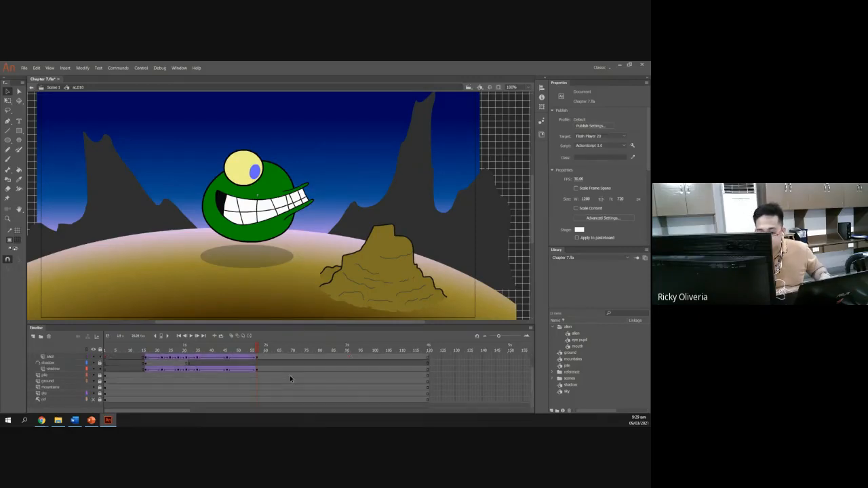
scroll(290, 379, "up", 1)
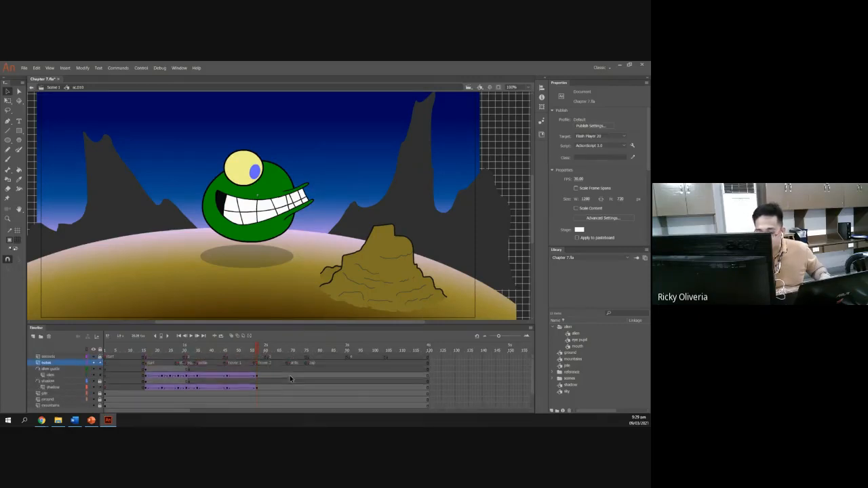
Unlock the shadow, pile, ground and mountains layers in the sc.010 timeline.
left_click(100, 381)
left_click(100, 387)
left_click(100, 393)
left_click(100, 400)
left_click(100, 405)
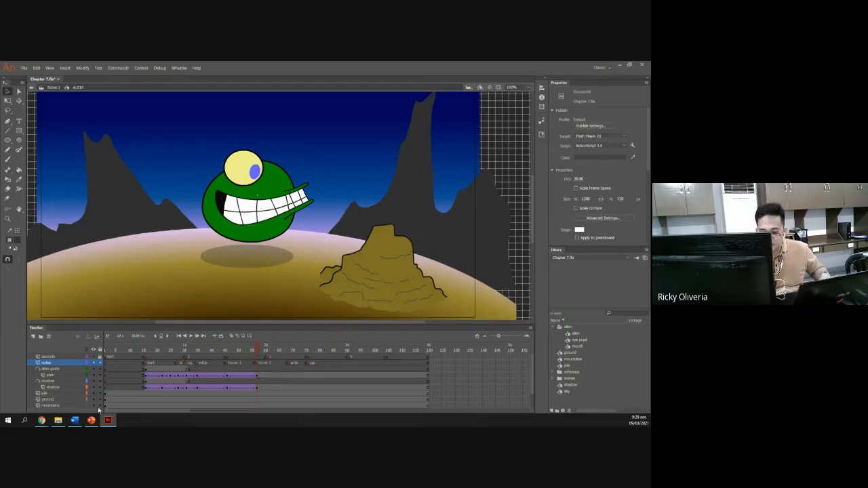
scroll(122, 374, "down", 1)
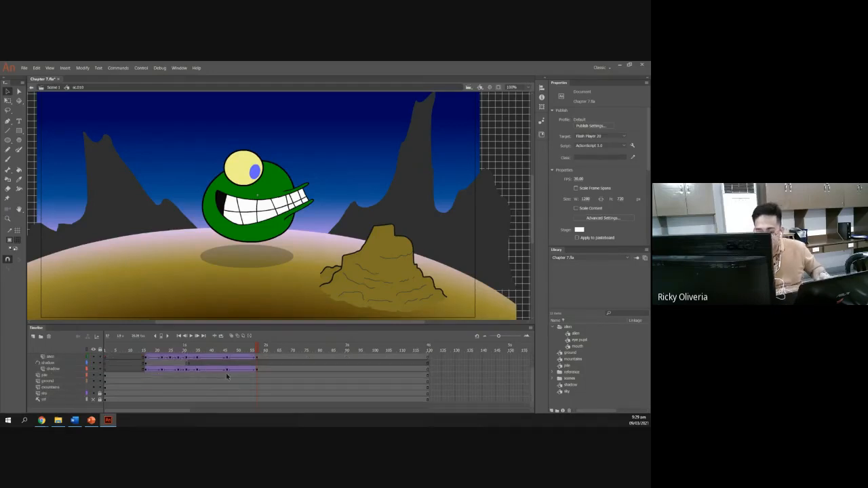
scroll(263, 396, "up", 1)
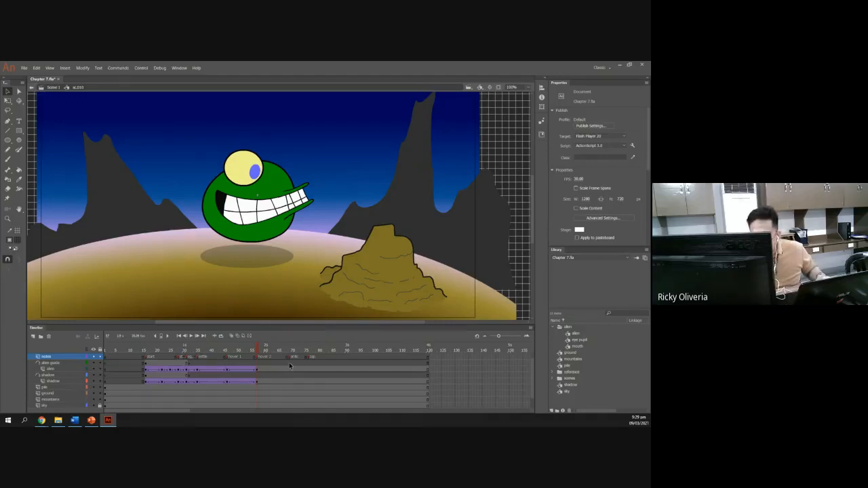
Insert keyframes across the layers at the antic and zap frames of the sc.010 timeline.
left_click(290, 402)
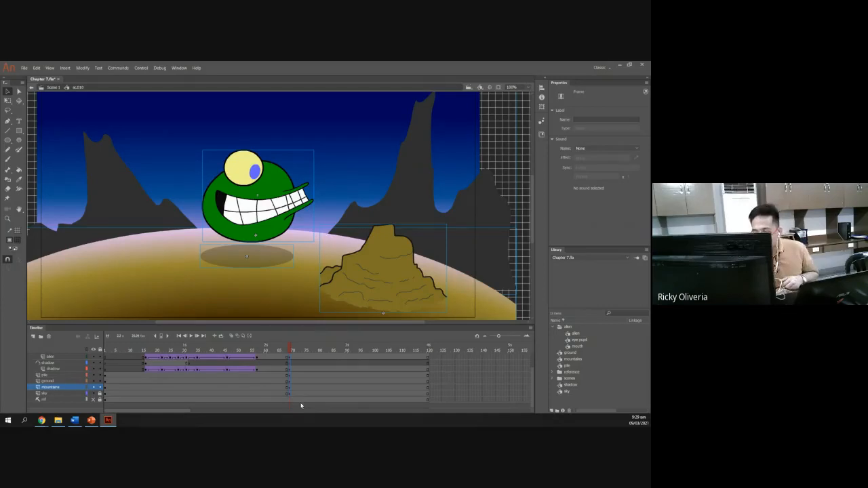
scroll(301, 406, "up", 3)
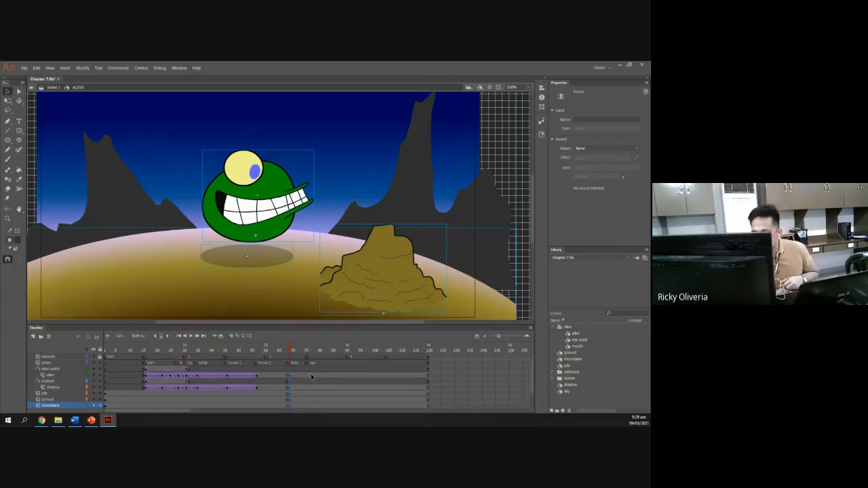
left_click(308, 374)
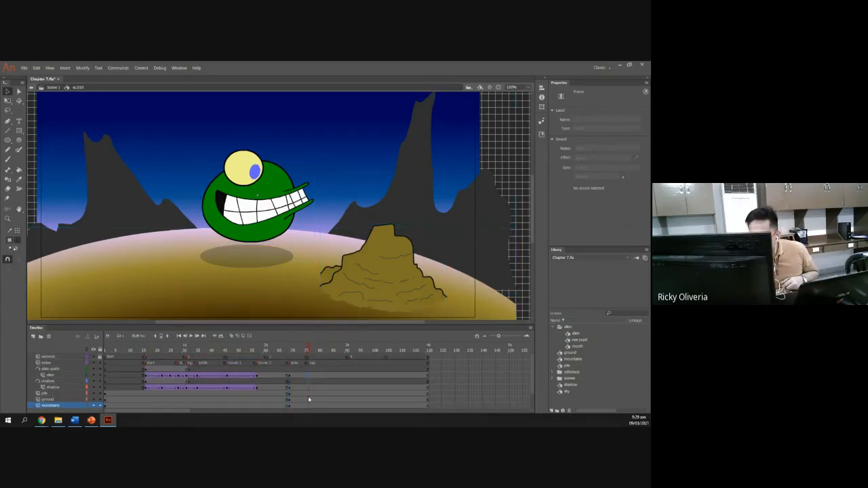
scroll(308, 397, "down", 3)
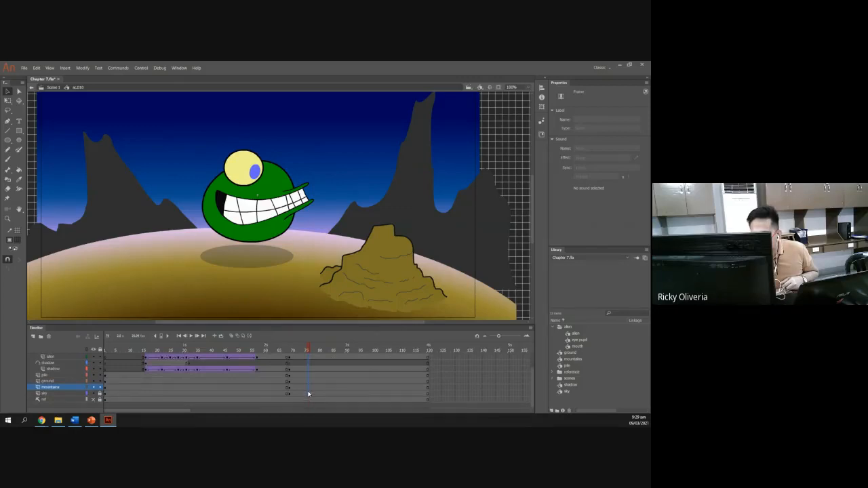
left_click_drag(308, 392, 309, 390)
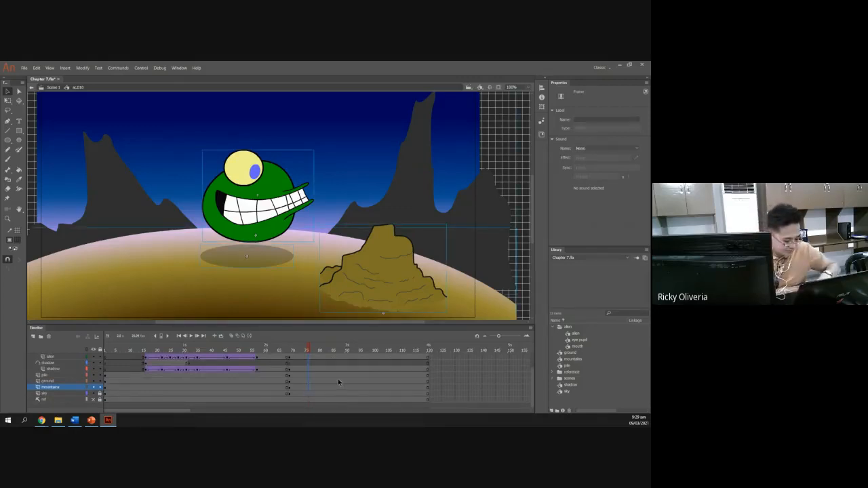
scroll(335, 392, "up", 3)
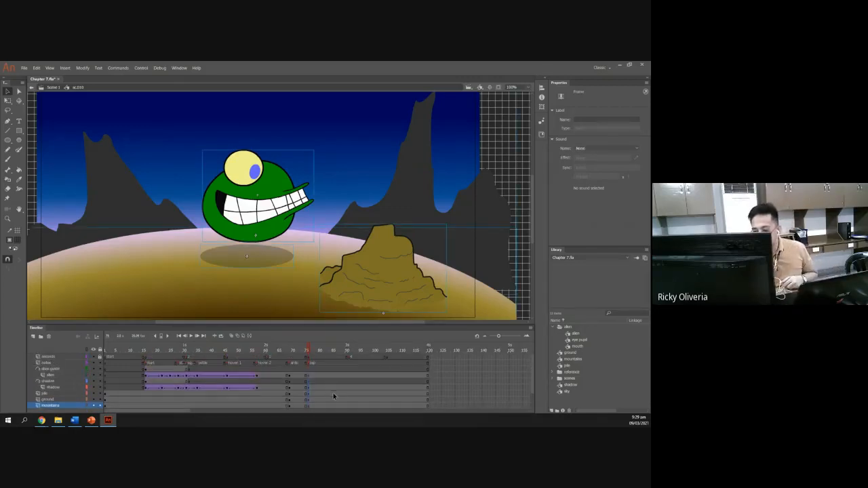
Highlight the mouth instructions on slide 3 of the presentation, then open slide 4.
left_click(92, 420)
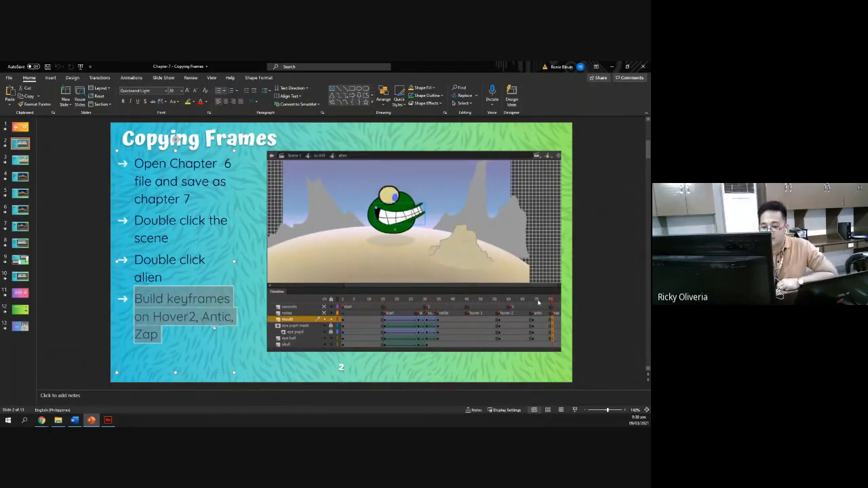
left_click(22, 163)
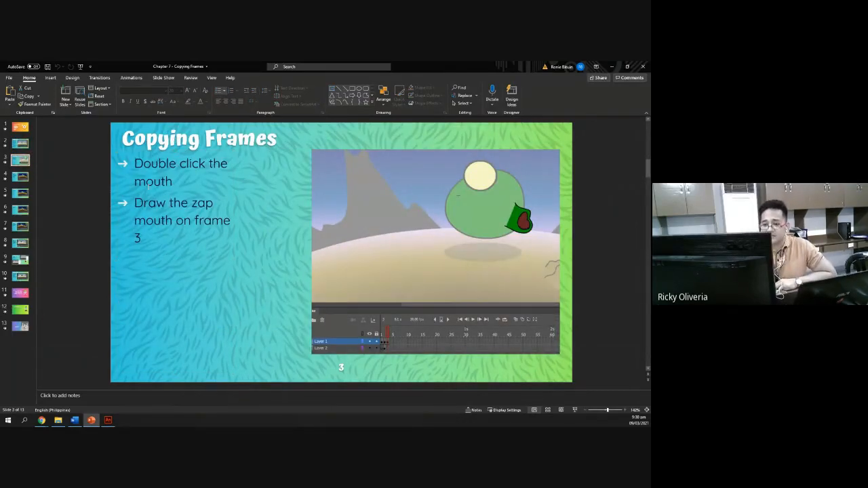
triple_click(179, 181)
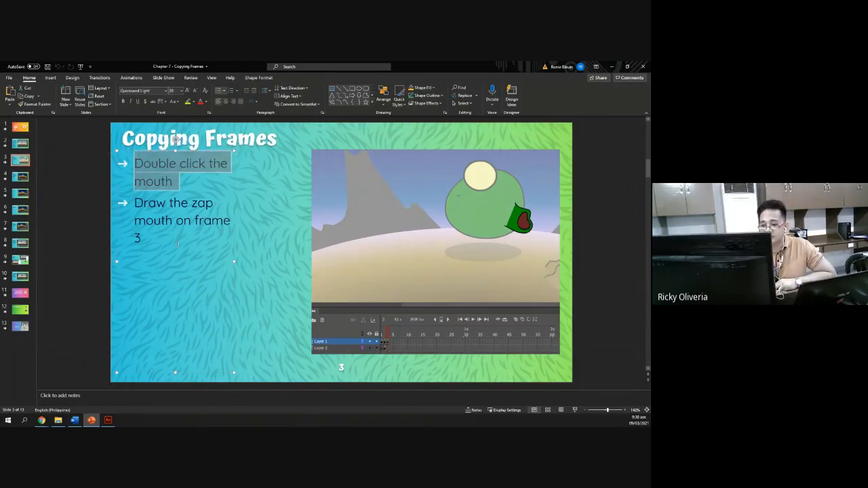
mouse_move(177, 244)
left_mouse_down()
mouse_move(135, 221)
mouse_move(134, 202)
left_mouse_up()
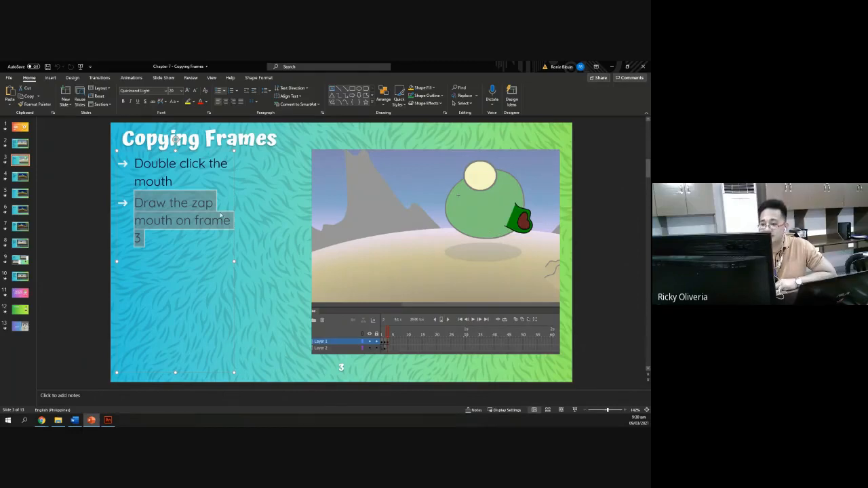
left_click(16, 178)
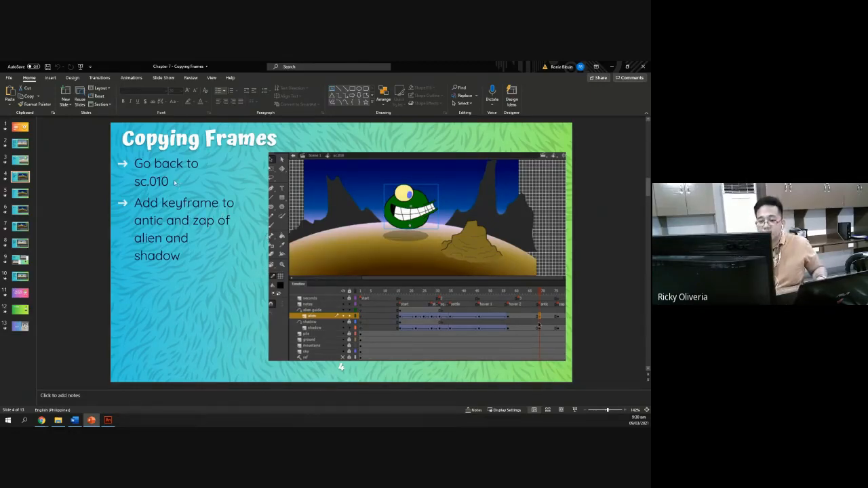
Pan the stage in Animate and select the shadow layer in the sc.010 timeline.
key("alt+Tab")
left_click_drag(255, 322, 183, 317)
scroll(207, 250, "up", 5)
scroll(206, 251, "down", 5)
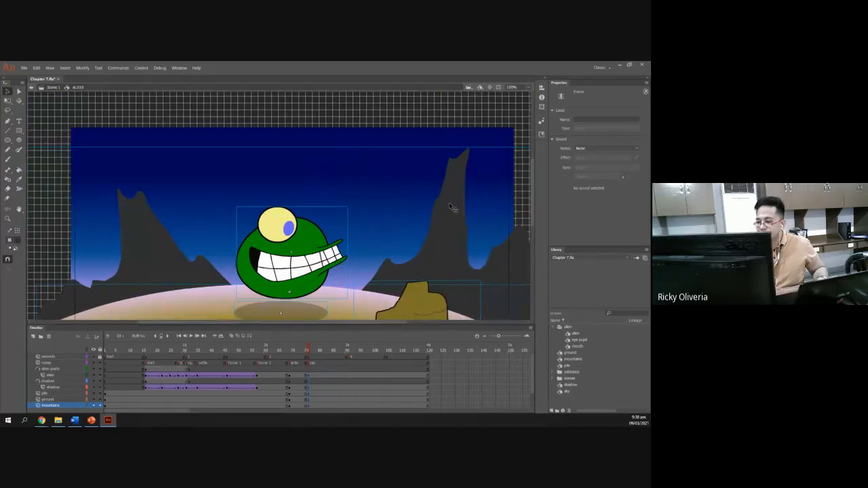
left_click_drag(532, 178, 525, 204)
left_click(131, 306)
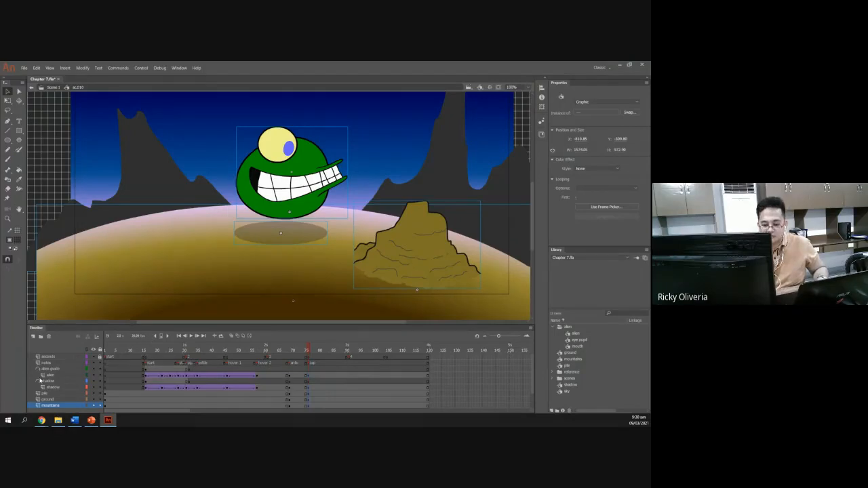
left_click(57, 394)
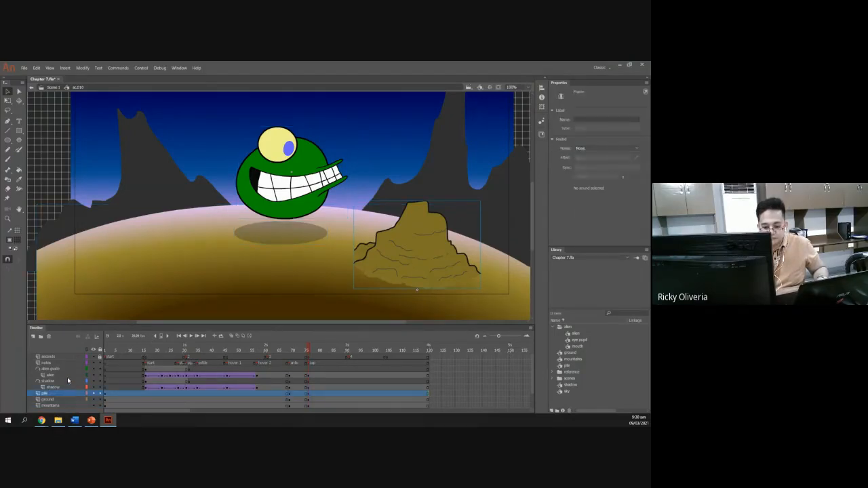
left_click(60, 381)
Compare the slides' instructions with the sc.010 timeline, moving on to the classic tween slide.
key("alt+Tab")
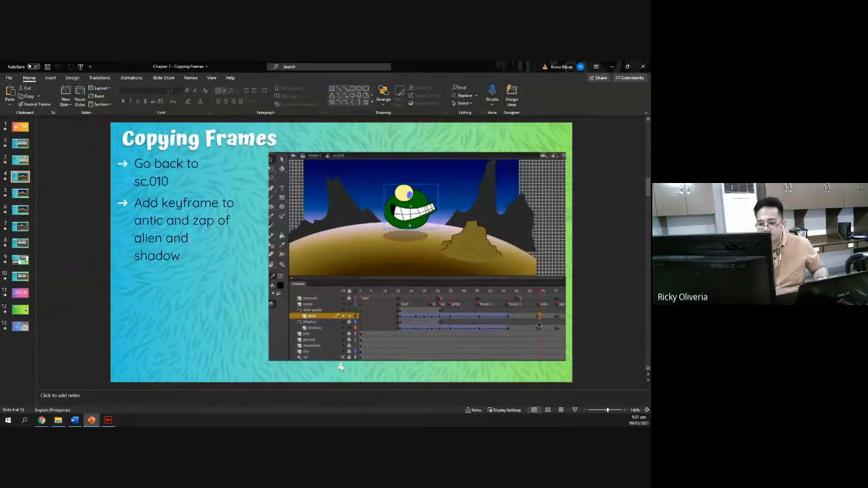
key("alt+Tab")
key("alt+Tab")
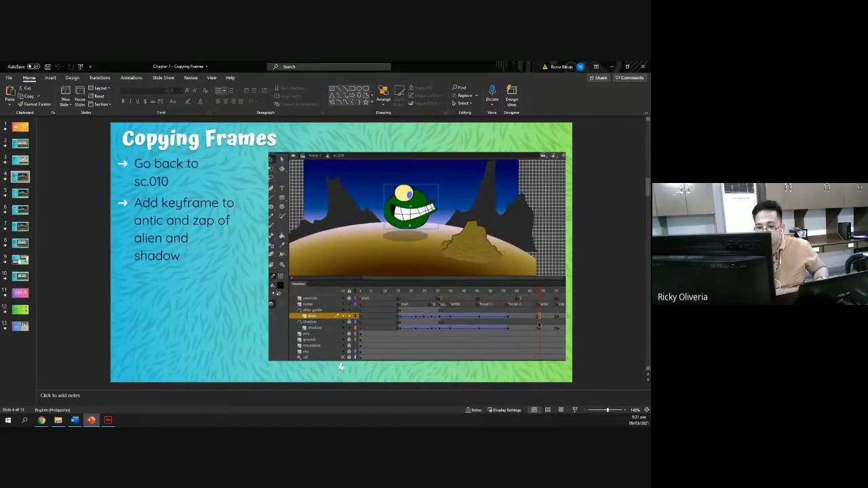
key("alt+Tab")
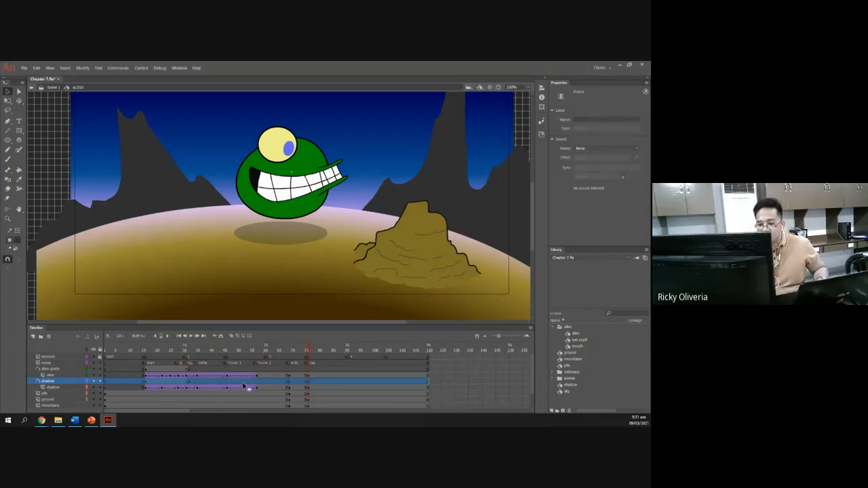
key("alt+Tab")
key("alt+Tab")
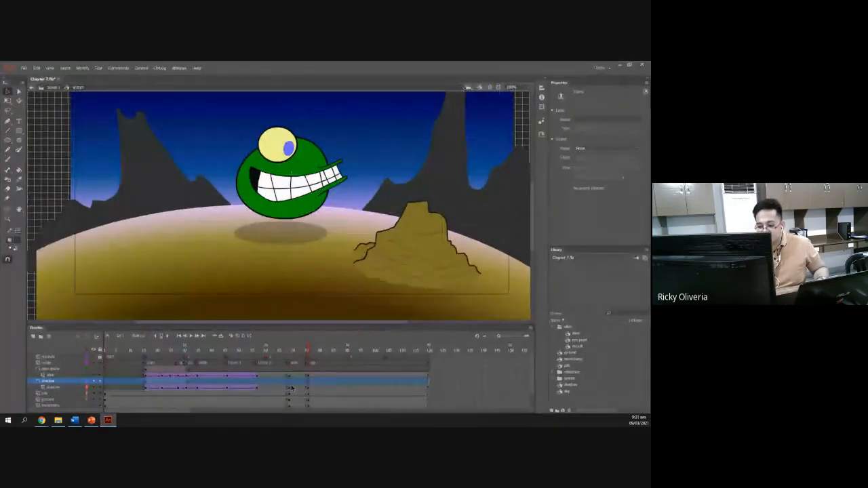
key("alt+Tab")
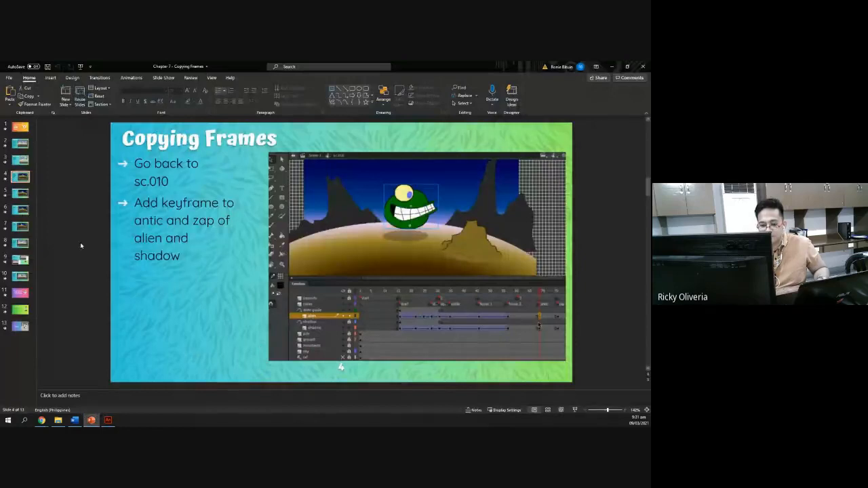
left_click(20, 195)
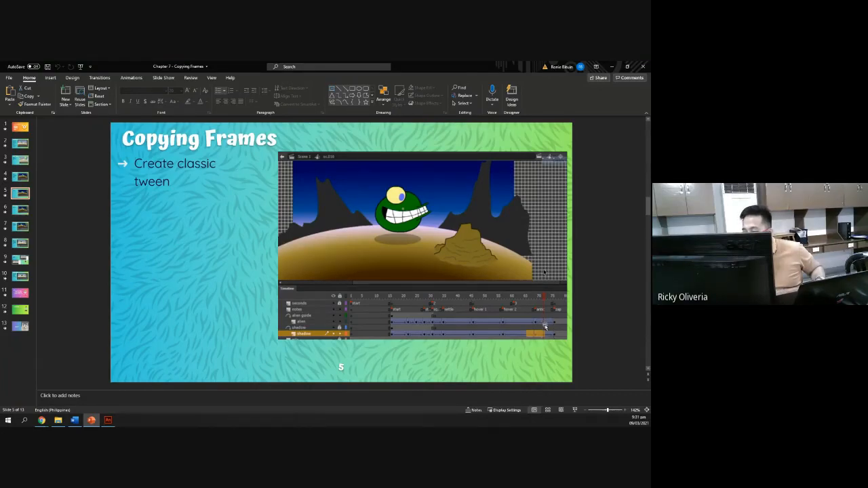
key("alt+Tab")
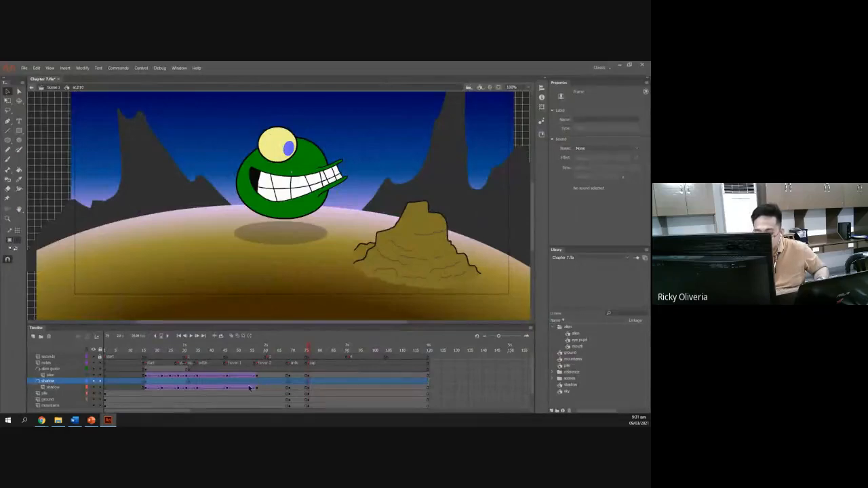
key("alt+Tab")
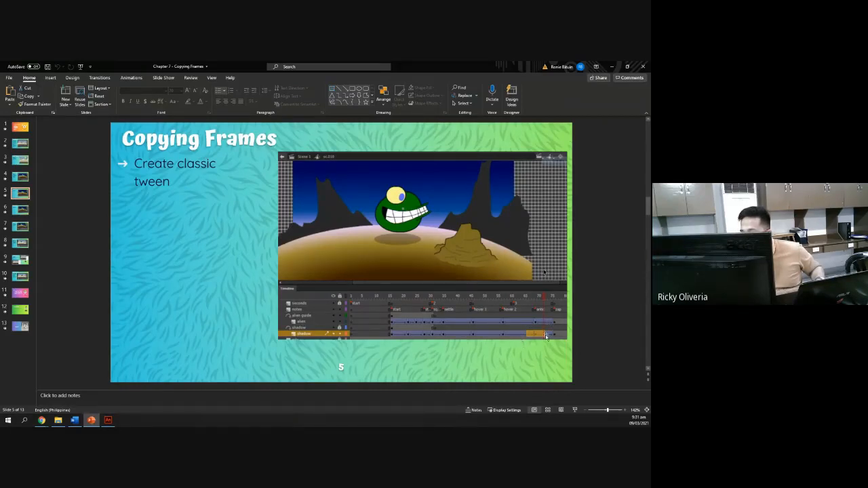
key("alt+Tab")
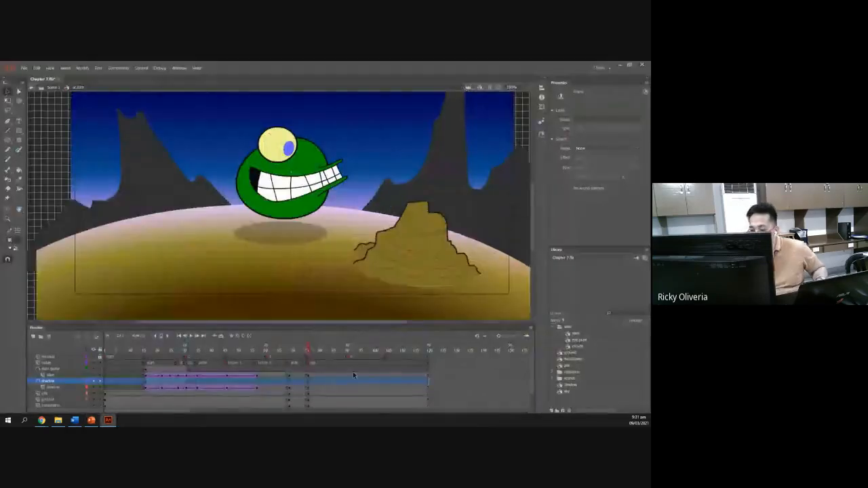
Create a classic tween on the alien layer spanning from the antic keyframe to the zap keyframe.
left_click(274, 375)
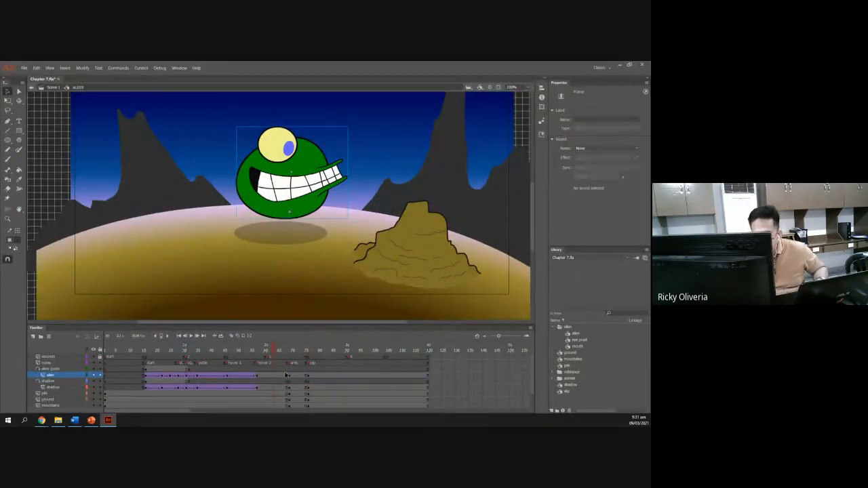
left_click_drag(279, 375, 299, 378)
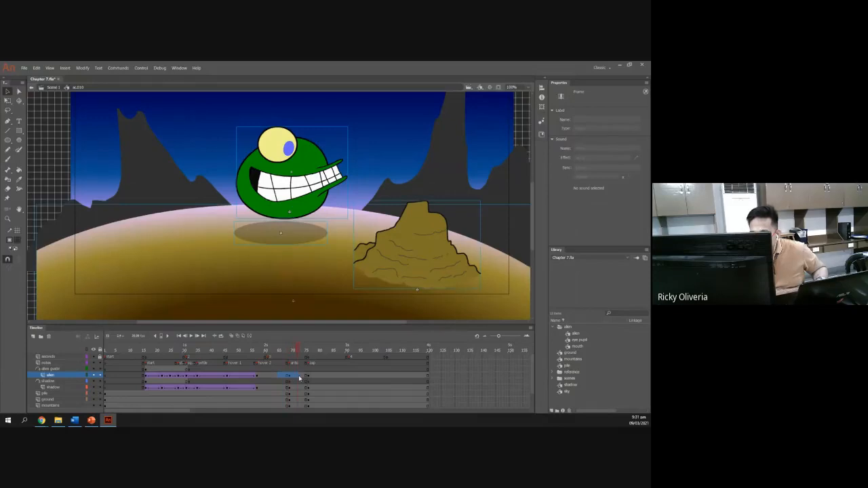
right_click(300, 378)
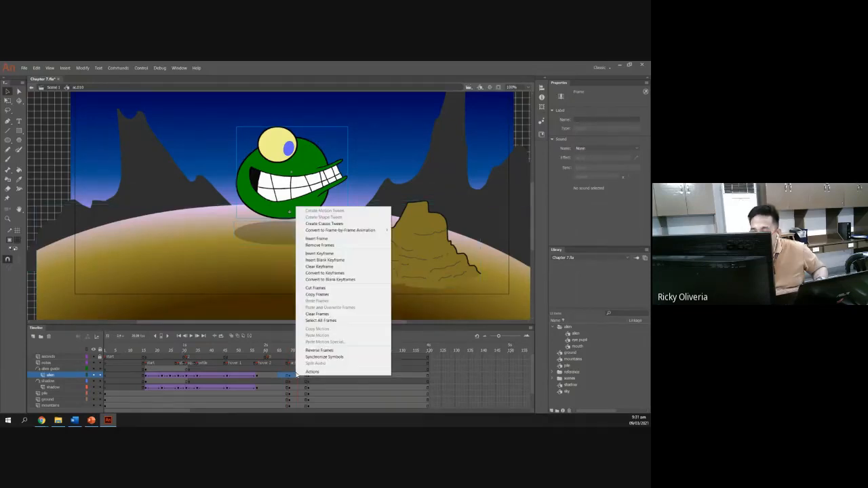
left_click(334, 225)
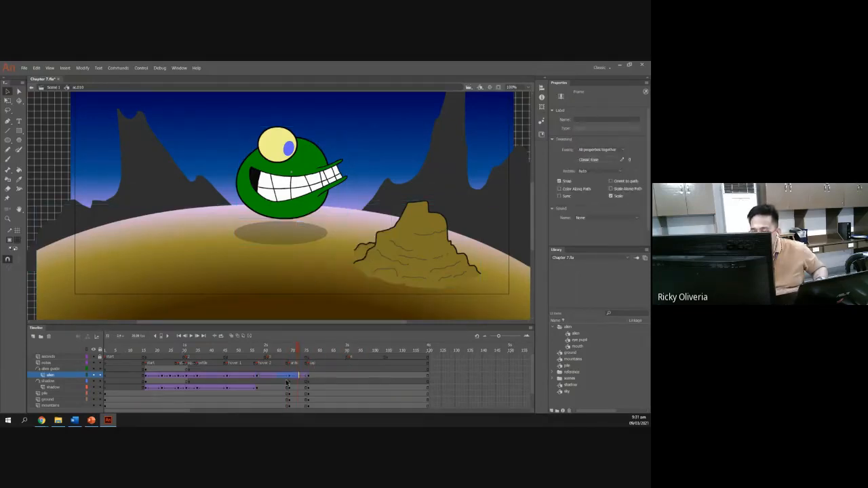
Create a classic tween on the shadow layer spanning from the antic keyframe to the zap keyframe.
left_click_drag(276, 391, 301, 391)
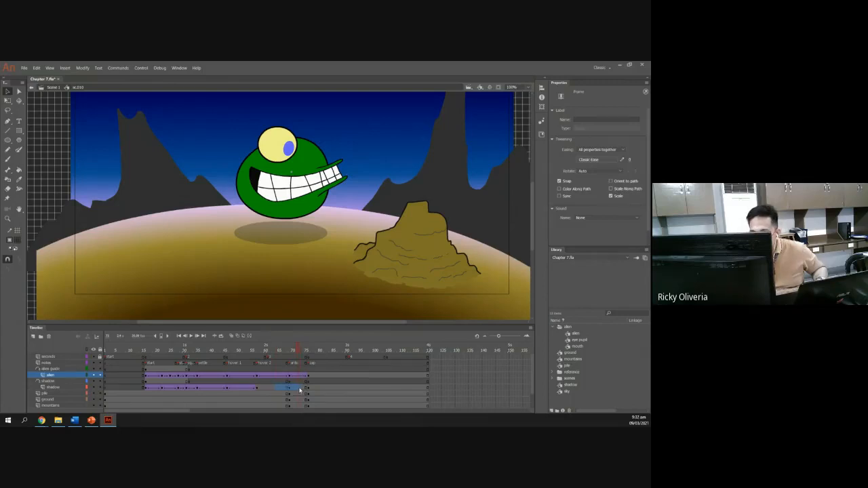
right_click(299, 391)
left_click(271, 391)
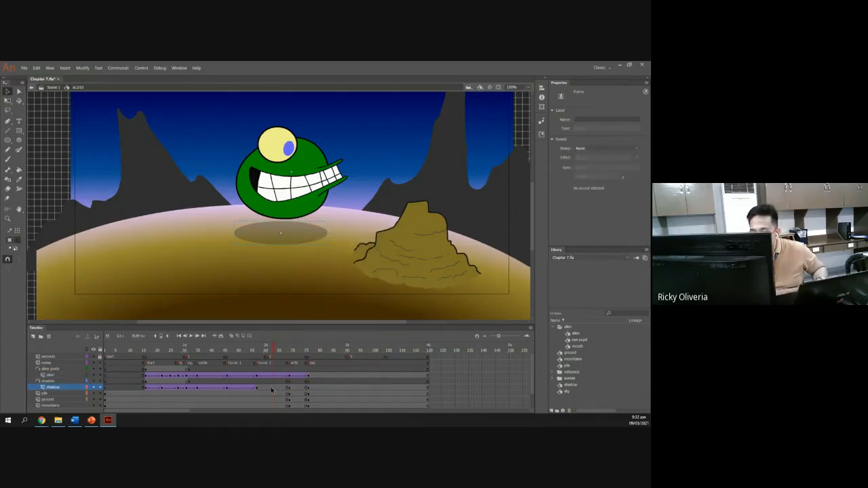
left_click_drag(271, 391, 296, 394)
right_click(297, 390)
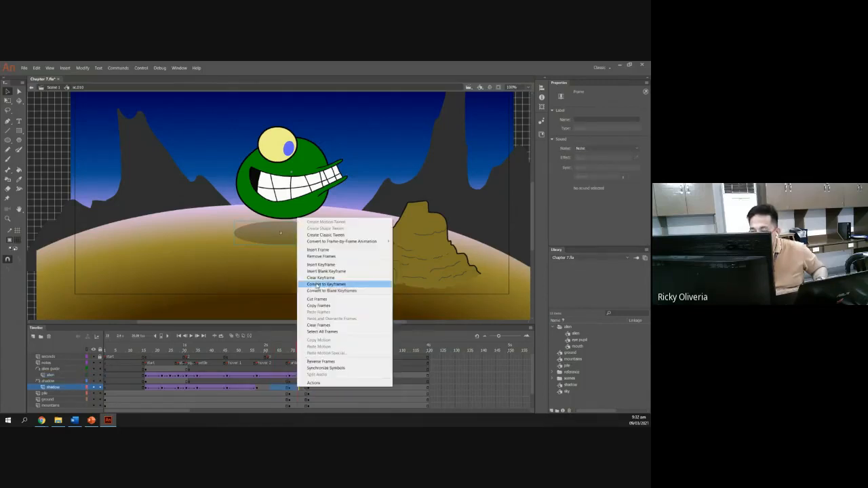
left_click(331, 234)
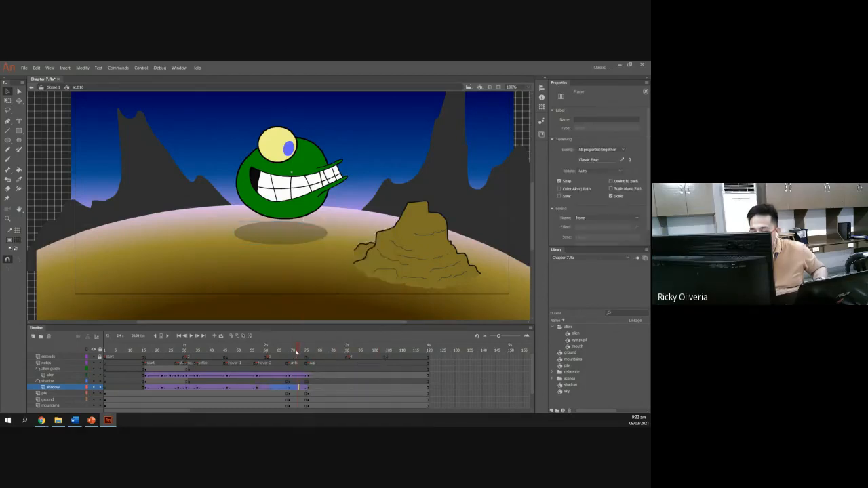
Scrub through the new tweens and review slides 6 and 7 of the presentation on adjusting for anticipation.
left_click(259, 351)
left_click_drag(275, 356, 297, 364)
key("alt+Tab")
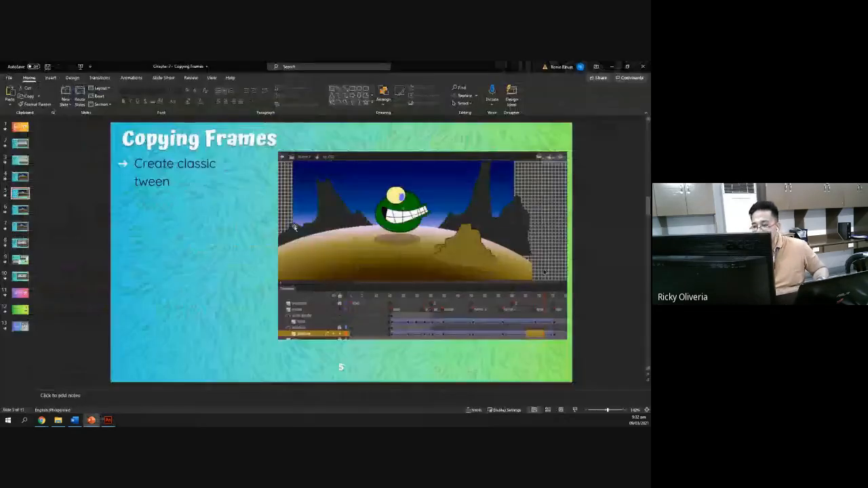
left_click(22, 211)
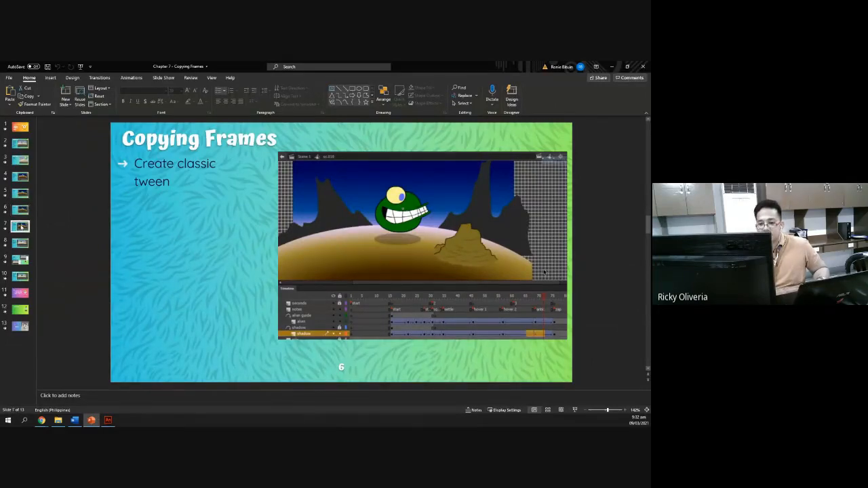
left_click(23, 227)
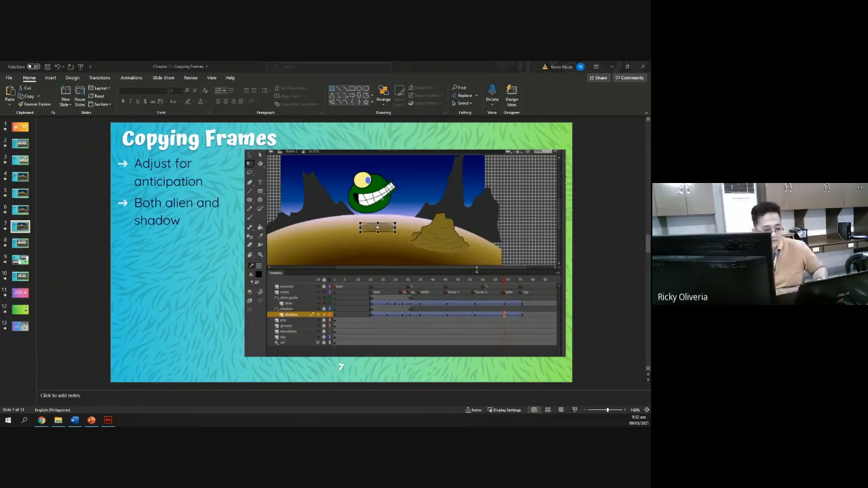
key("alt+Tab")
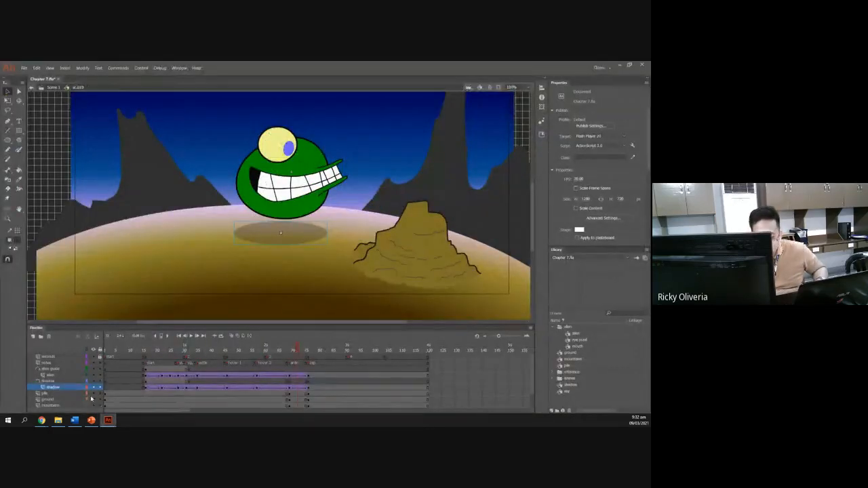
Lock the pile, ground, mountains and sky layers in the timeline.
scroll(91, 399, "down", 1)
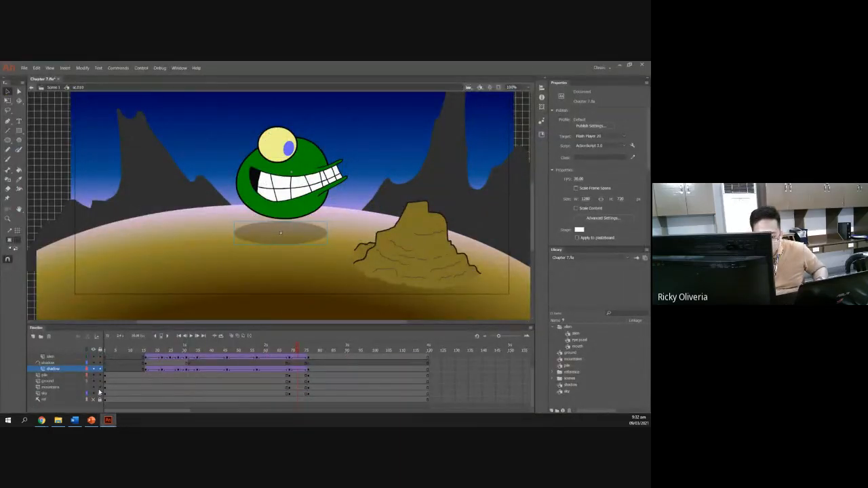
left_click_drag(99, 392, 99, 377)
scroll(118, 379, "up", 2)
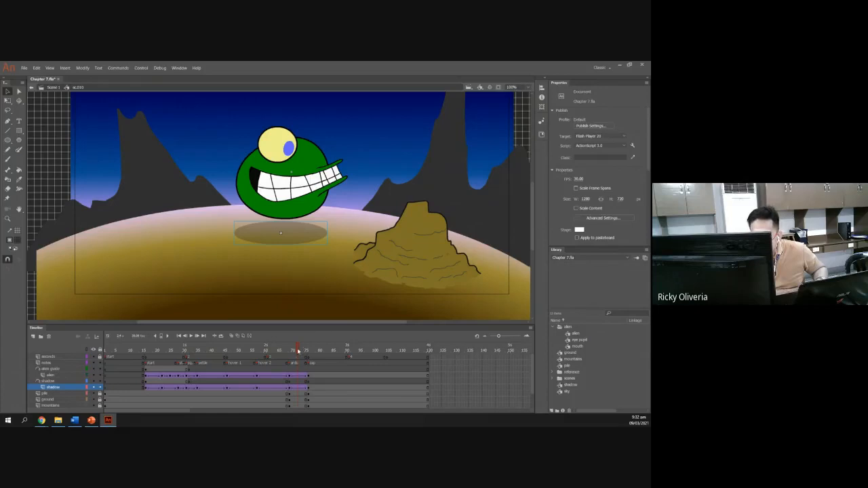
At the antic keyframe, tilt the alien backward with Free Transform and nudge it up slightly.
left_click_drag(298, 351, 290, 351)
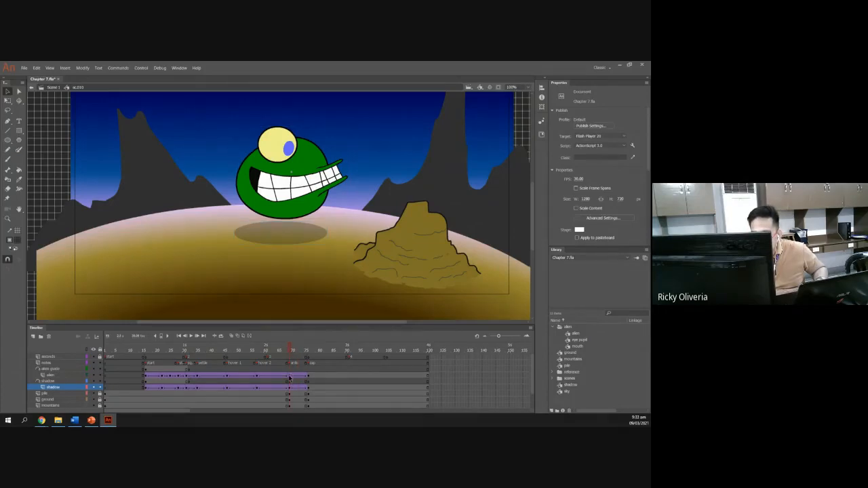
left_click(289, 377)
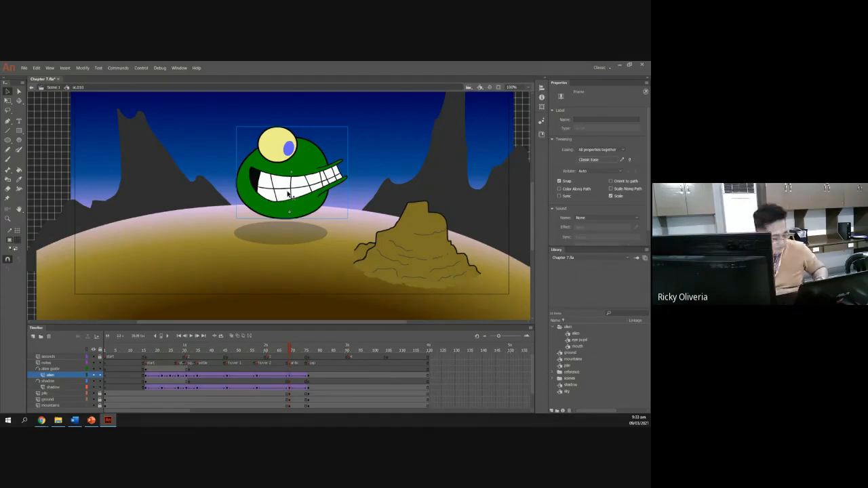
key("q")
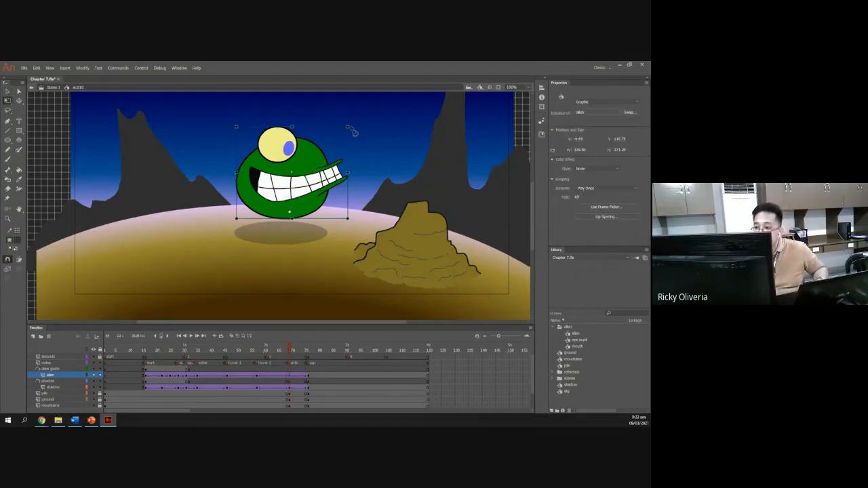
left_click_drag(350, 130, 337, 117)
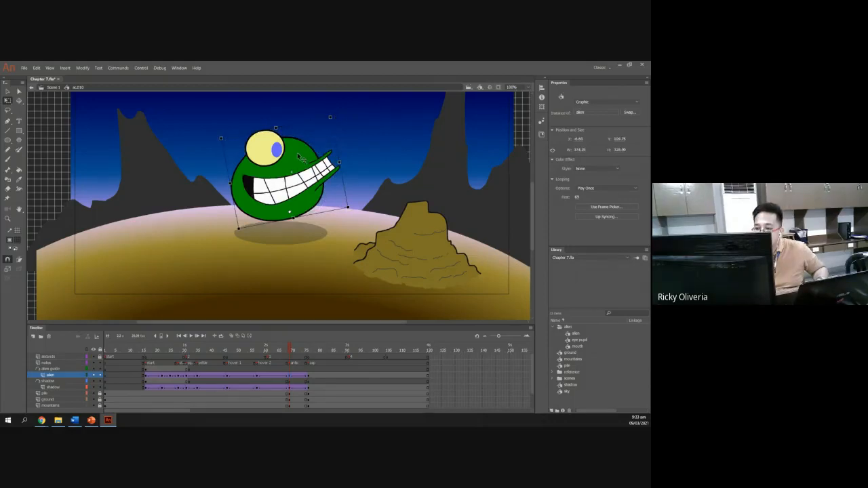
key("Up")
key("Up")
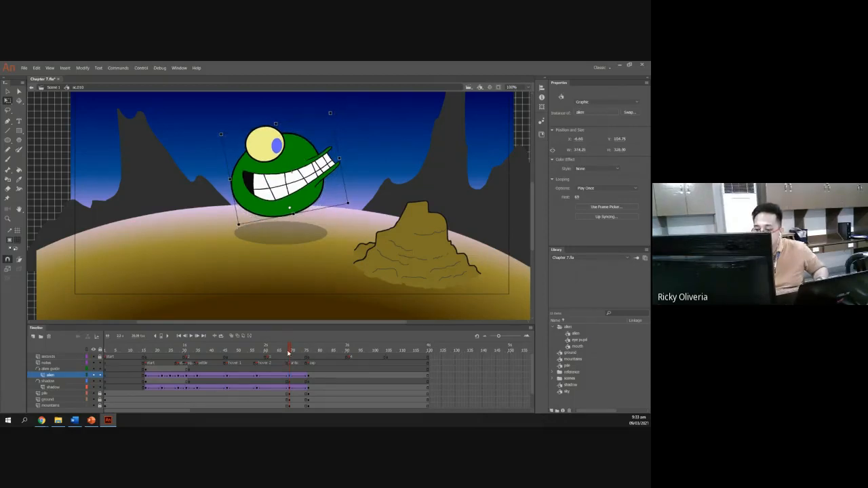
mouse_move(290, 352)
left_mouse_down()
mouse_move(270, 355)
mouse_move(301, 355)
mouse_move(261, 355)
mouse_move(291, 355)
left_mouse_up()
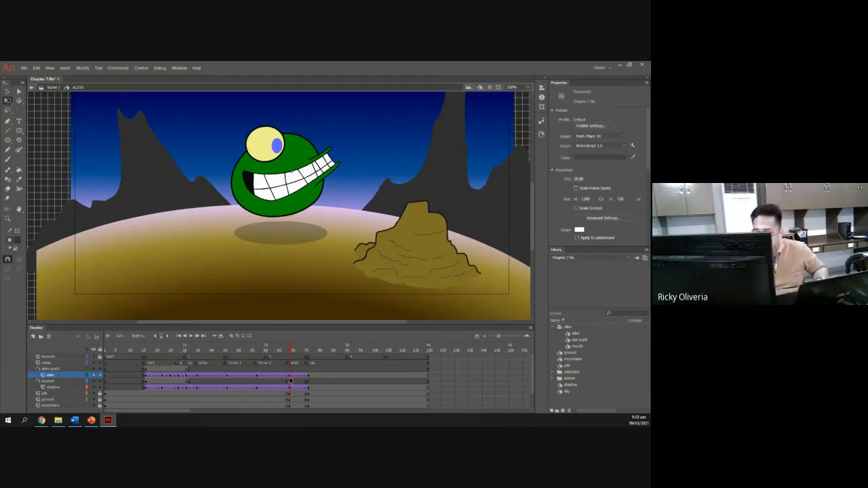
left_click(291, 380)
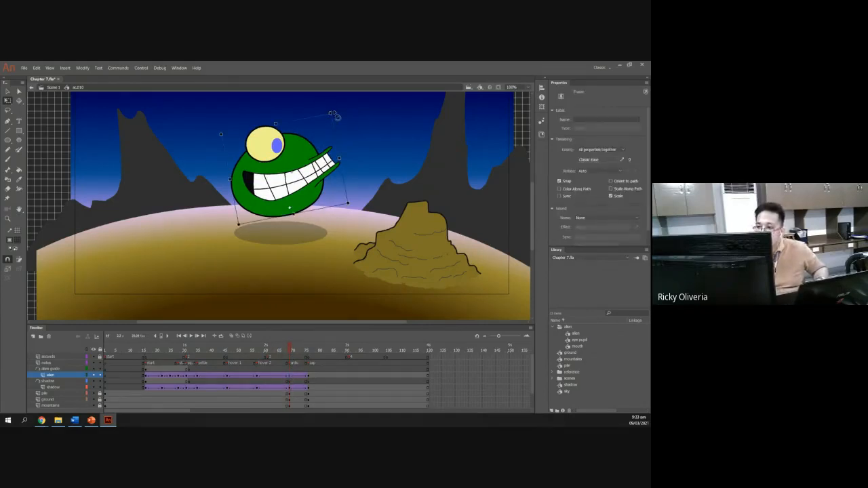
left_click_drag(332, 116, 327, 111)
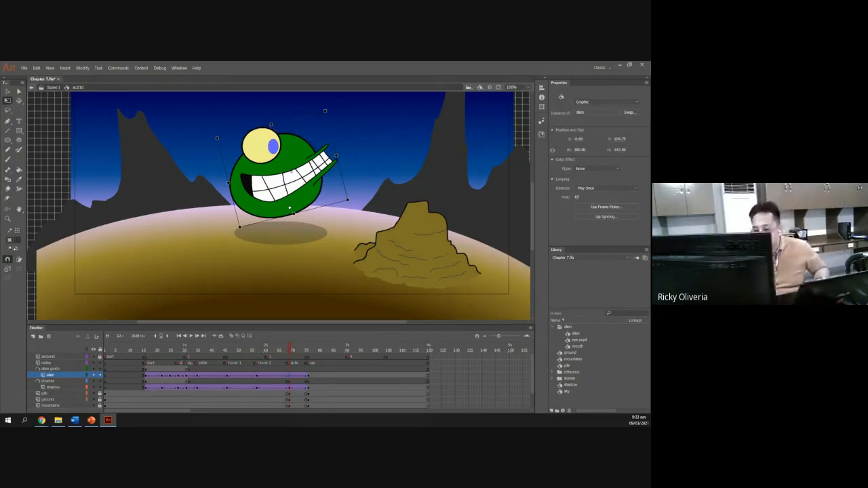
Shrink the shadow's width with Free Transform at the antic keyframe on the shadow layer.
left_click(82, 388)
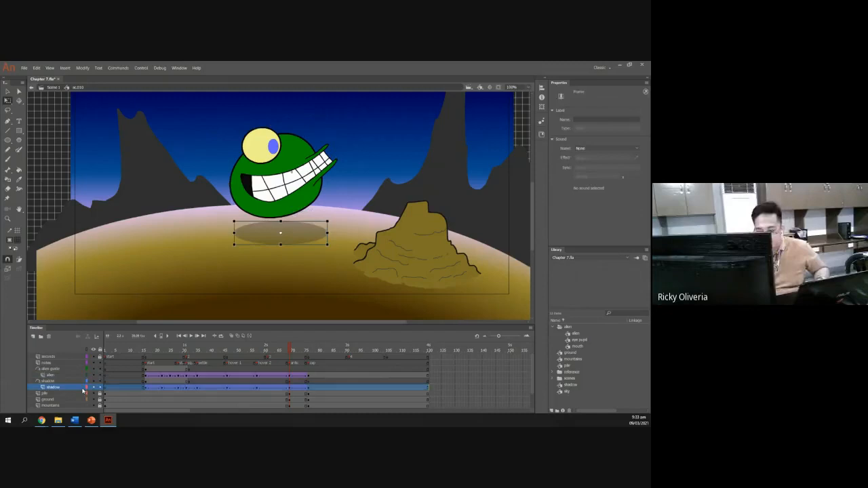
left_click(291, 391)
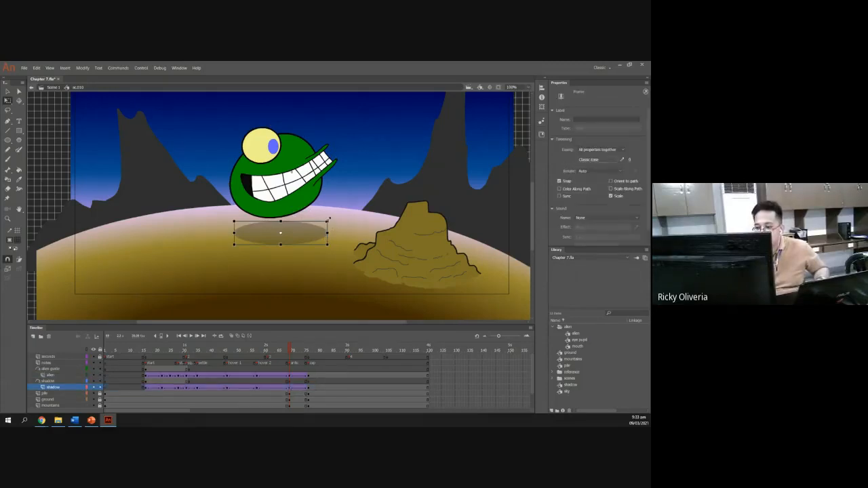
left_click_drag(328, 219, 320, 223)
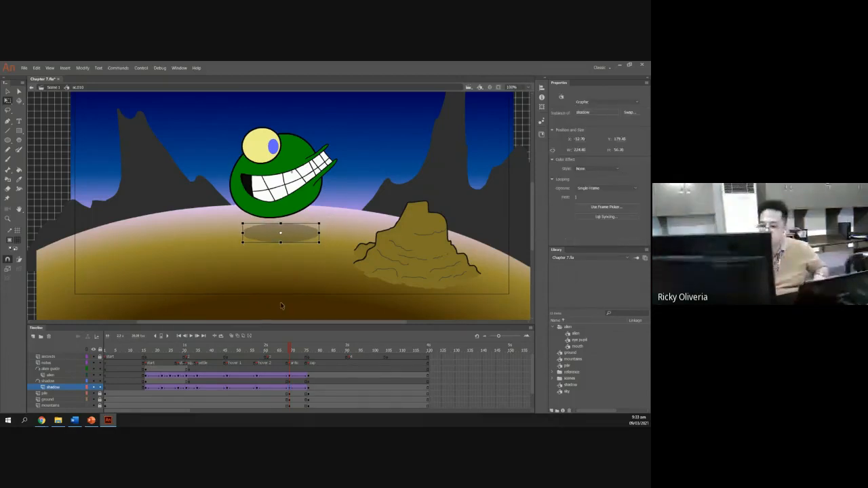
mouse_move(289, 351)
left_mouse_down()
mouse_move(253, 355)
mouse_move(291, 352)
mouse_move(293, 339)
left_mouse_up()
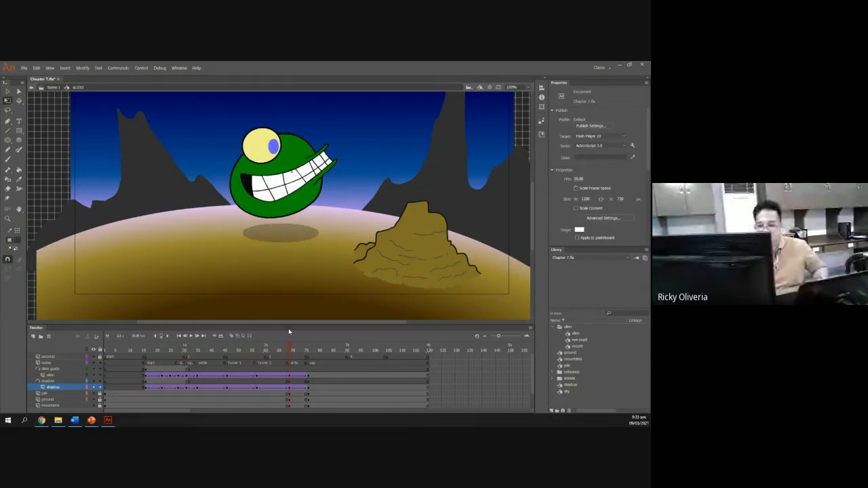
Check the anticipation slide, then rotate the alien much further back at the antic keyframe.
key("alt+Tab")
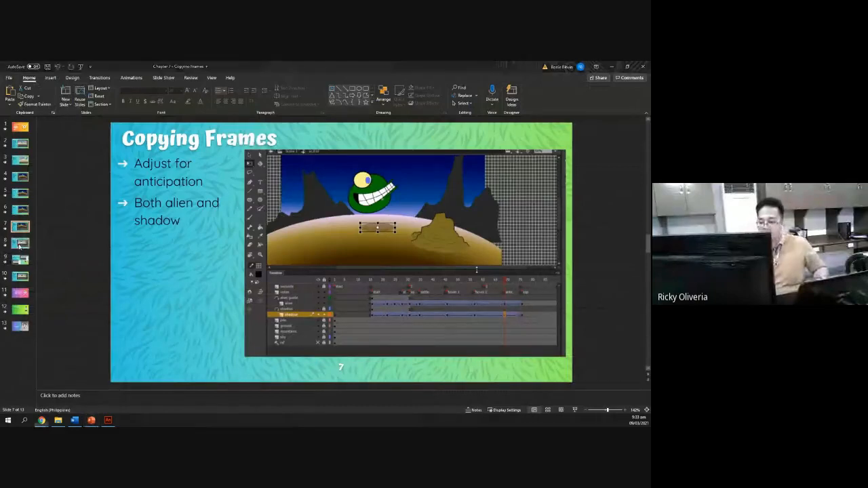
key("alt+Tab")
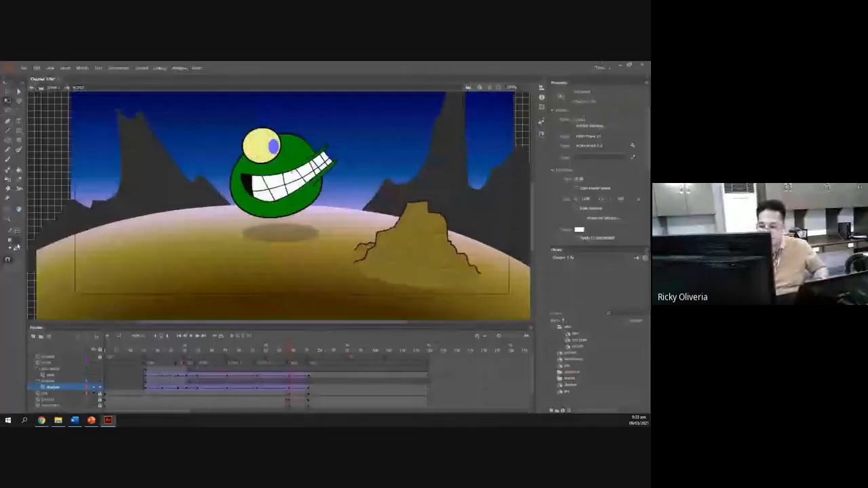
left_click(309, 153)
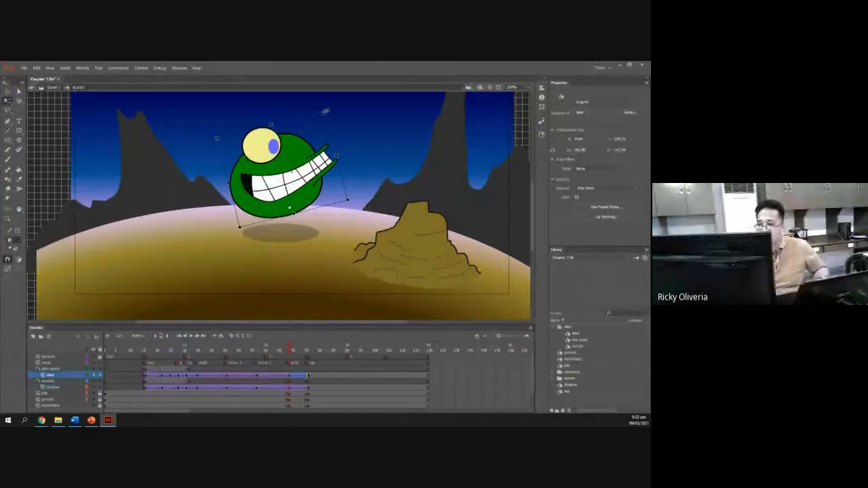
left_click_drag(324, 110, 284, 109)
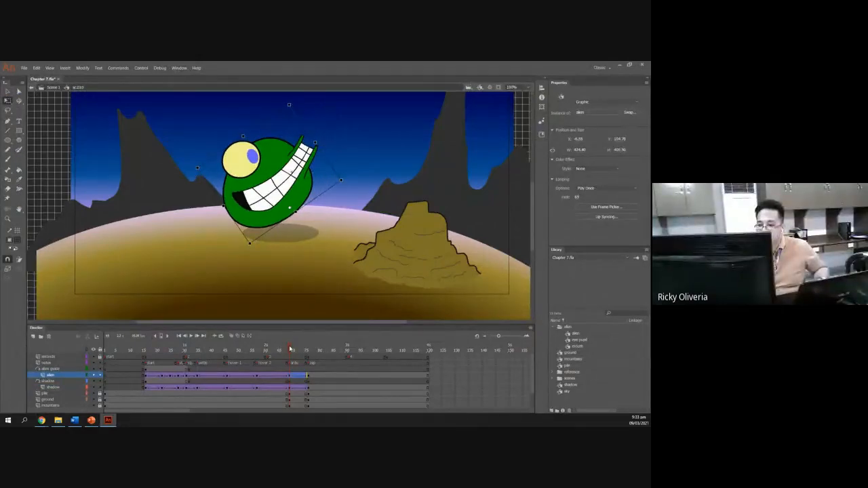
Scrub the playhead around the antic and zap frames to preview the motion, undoing the last three actions.
left_click_drag(291, 350, 301, 357)
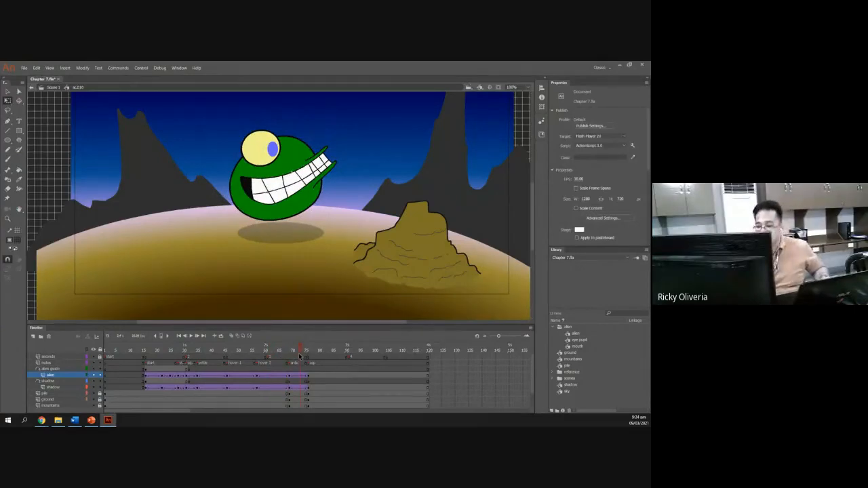
left_click_drag(299, 357, 290, 353)
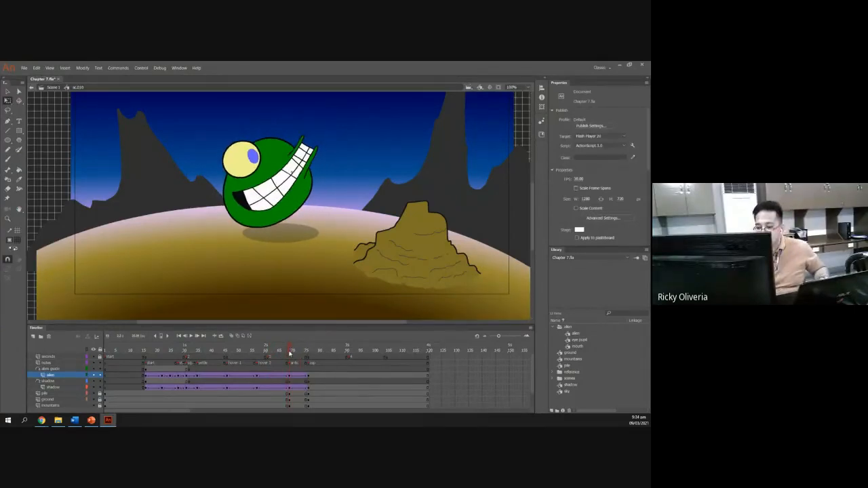
left_click_drag(290, 354, 314, 349)
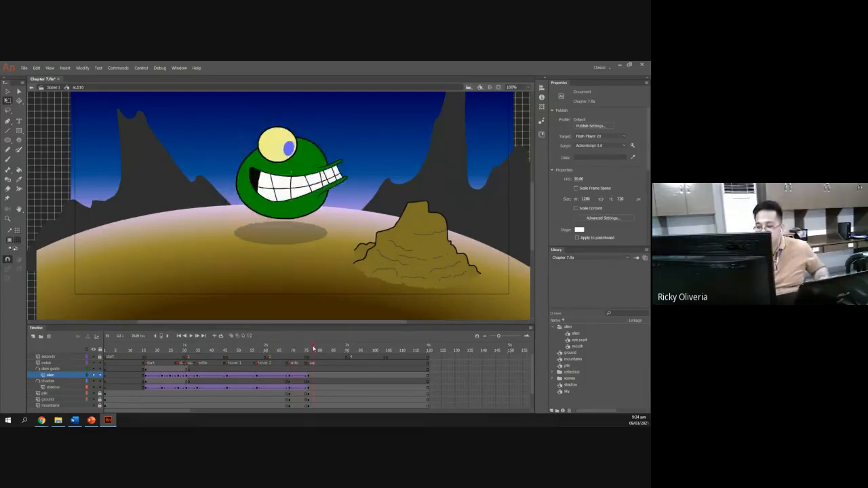
key("ctrl+z")
key("ctrl+z")
key("ctrl+z")
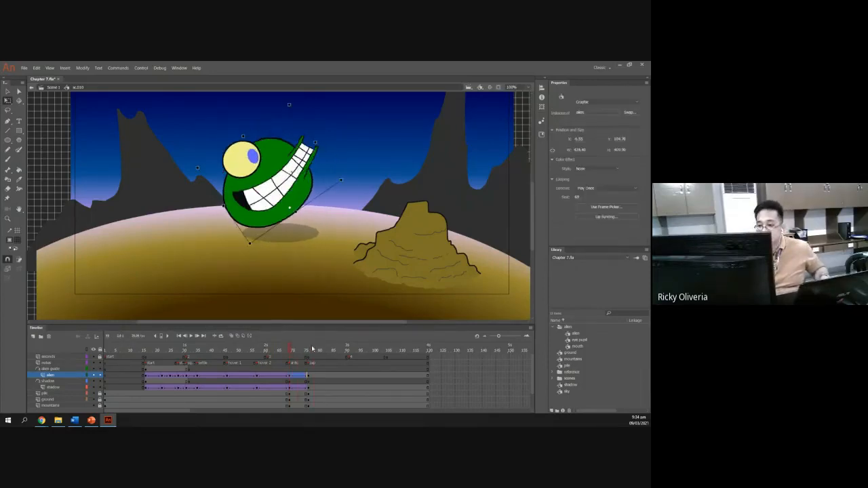
left_click_drag(290, 349, 280, 352)
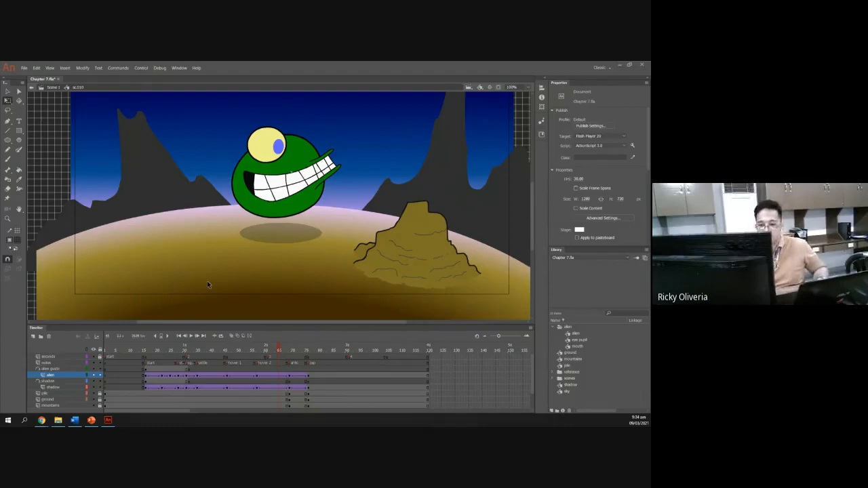
Consult the Copying Frames slide, then enter the alien symbol to edit its inner timeline.
key("alt+Tab")
left_click(21, 248)
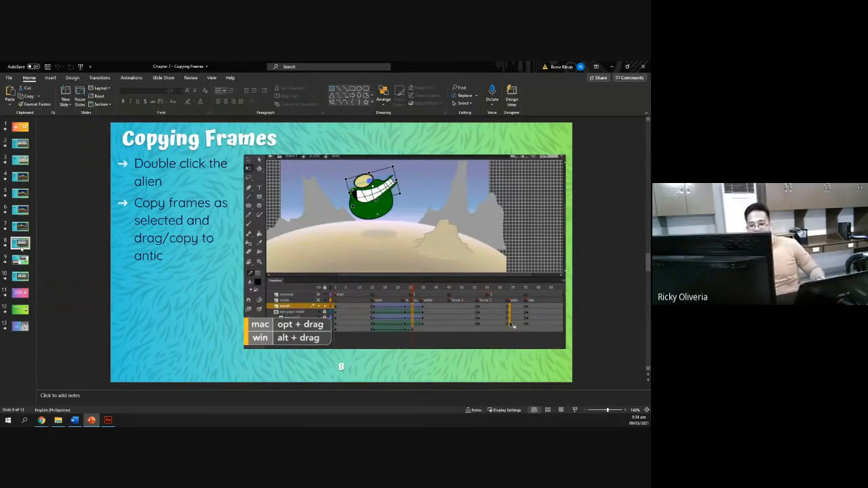
key("alt+Tab")
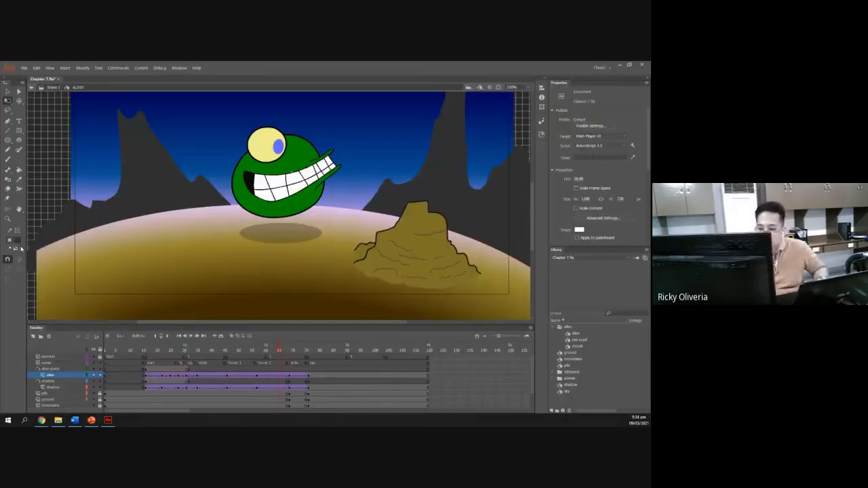
double_click(300, 202)
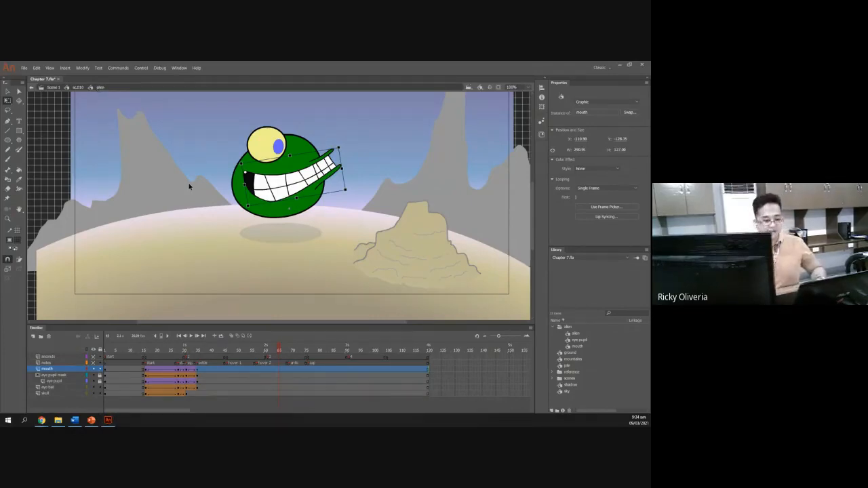
Compare the slide with the alien symbol's layers and keyframes, inspecting frames around the end of its inner animation.
key("alt+Tab")
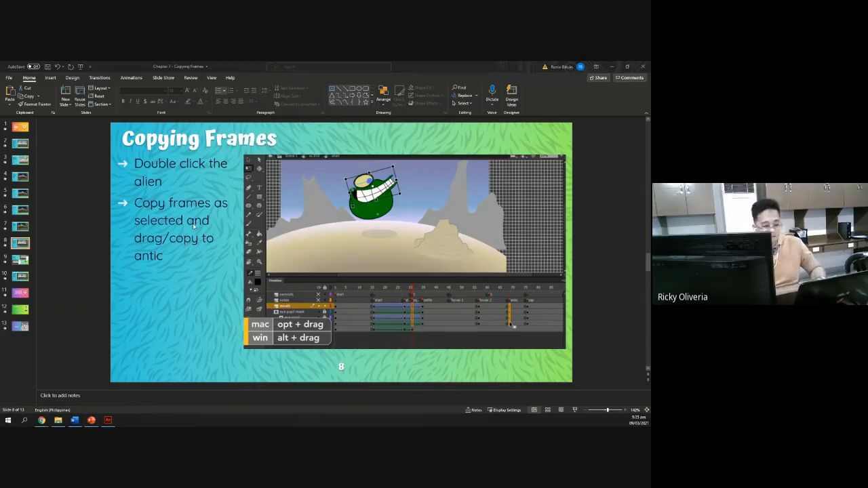
key("alt+Tab")
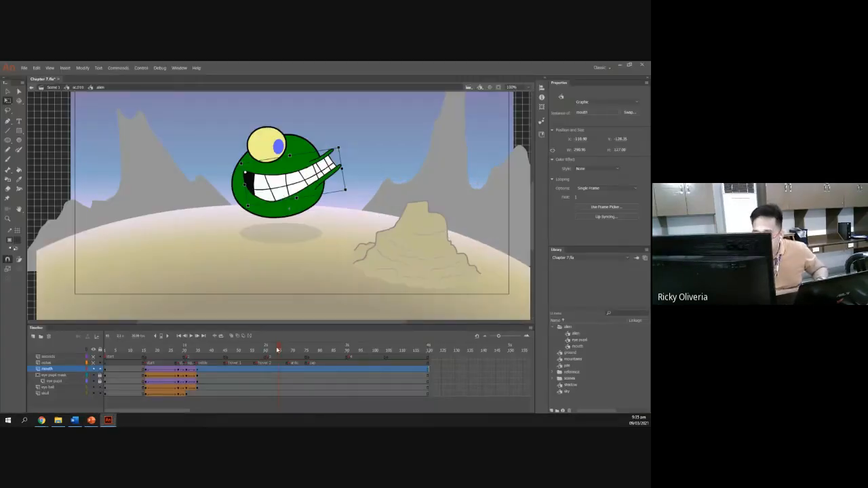
left_click_drag(279, 351, 187, 348)
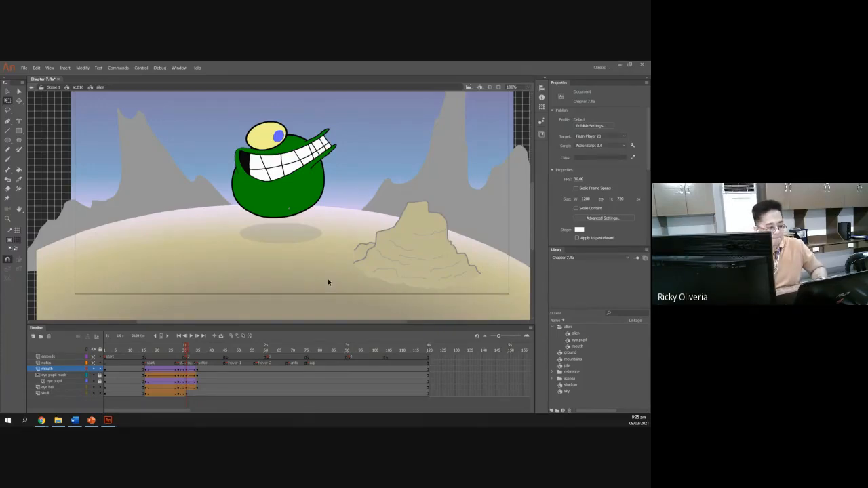
key("alt+Tab")
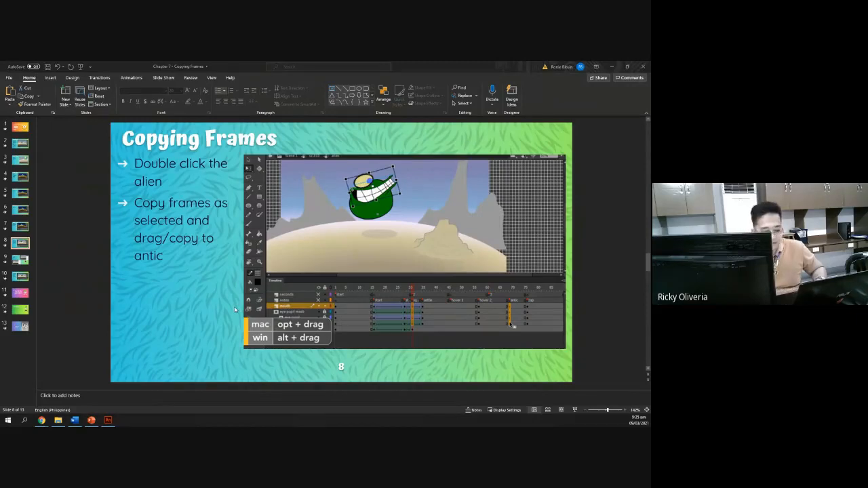
key("alt+Tab")
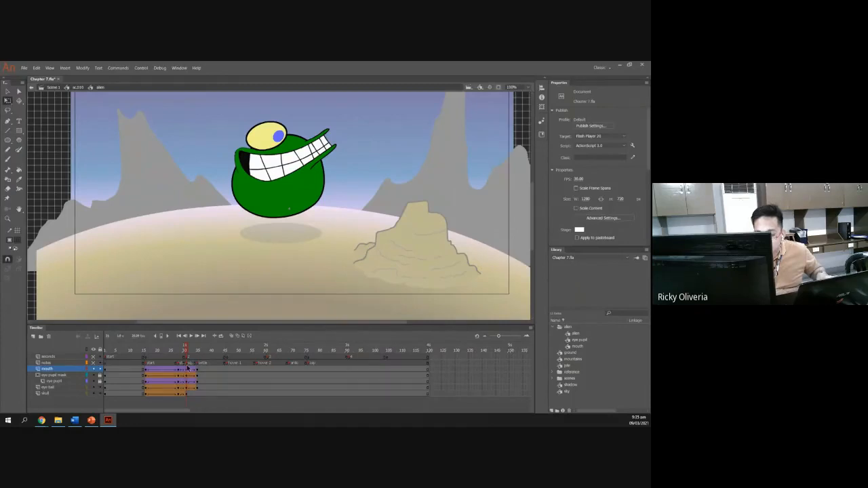
left_click(188, 372)
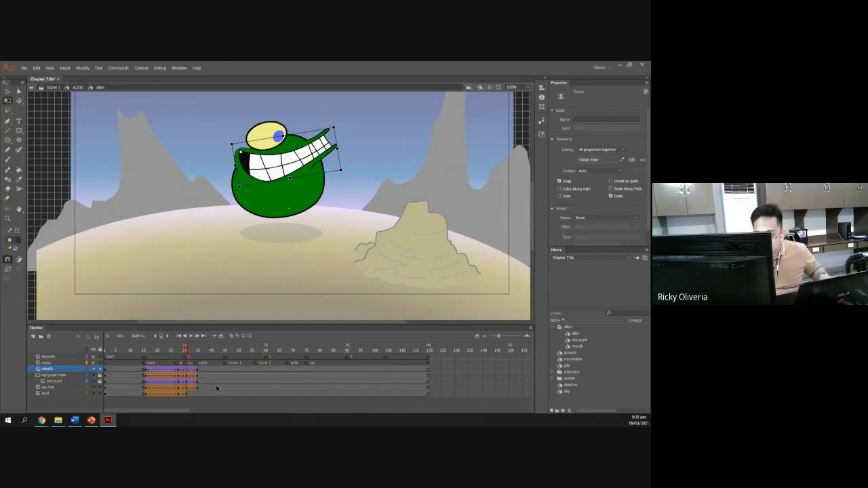
left_click(215, 387)
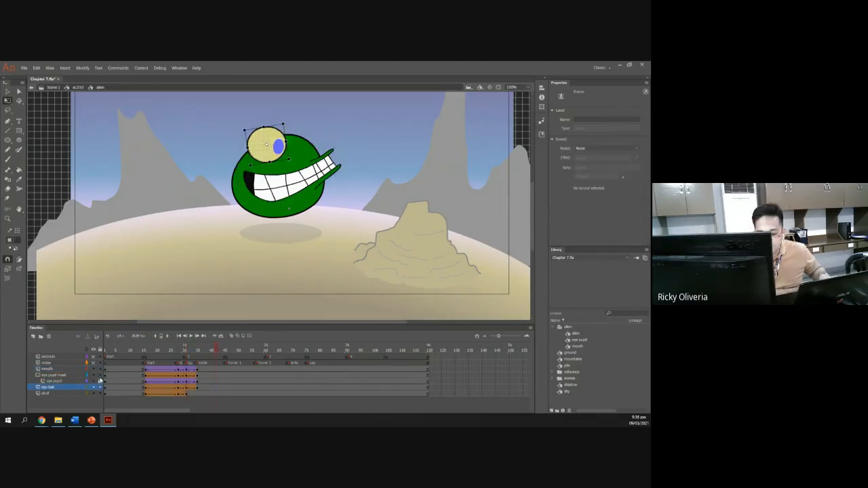
left_click(100, 381)
left_click(68, 375)
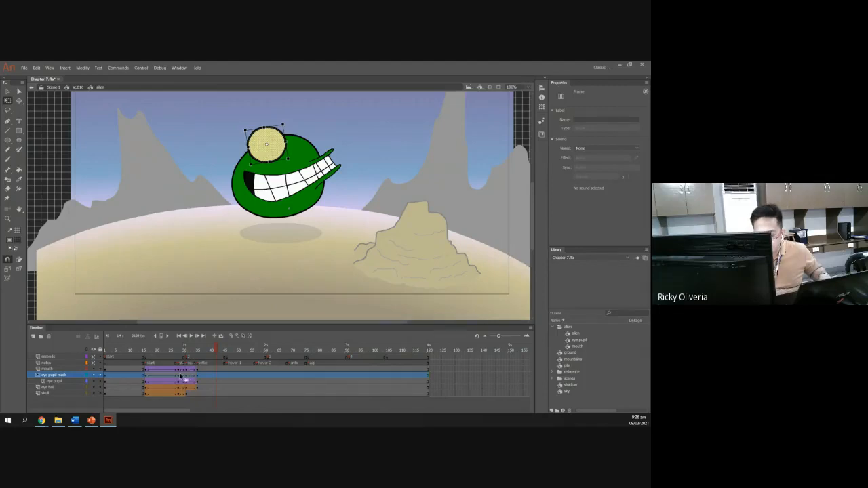
left_click(50, 369)
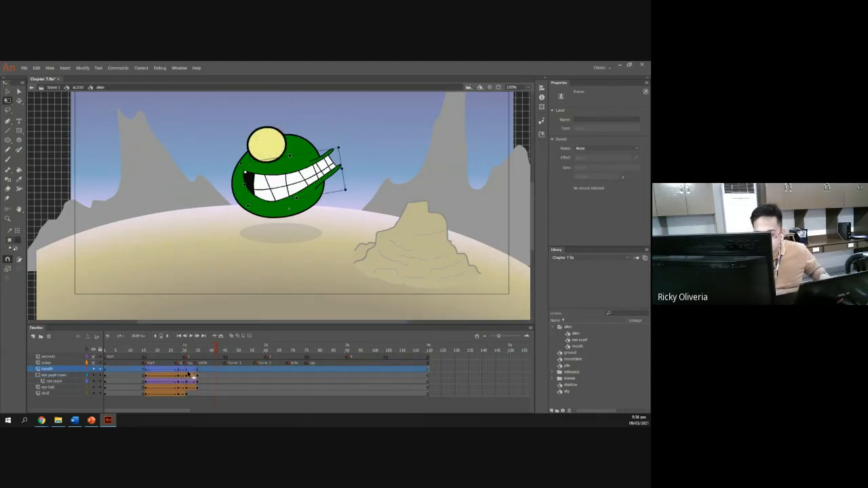
left_click(184, 370)
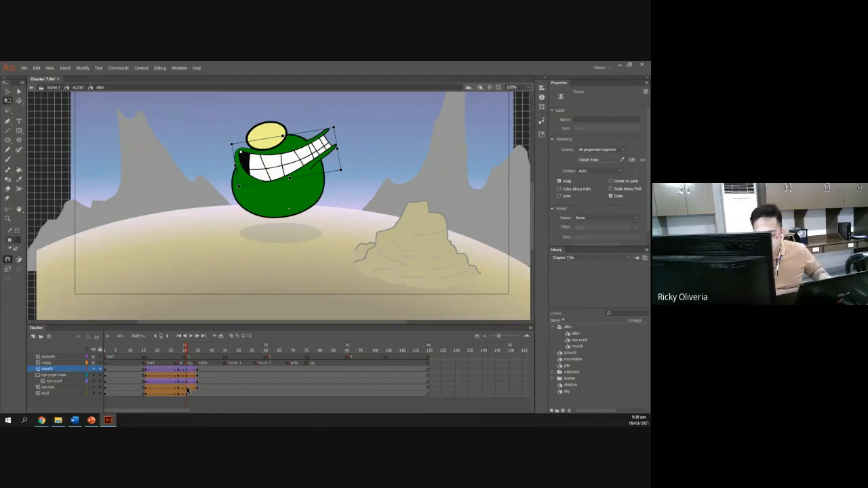
left_click(187, 387)
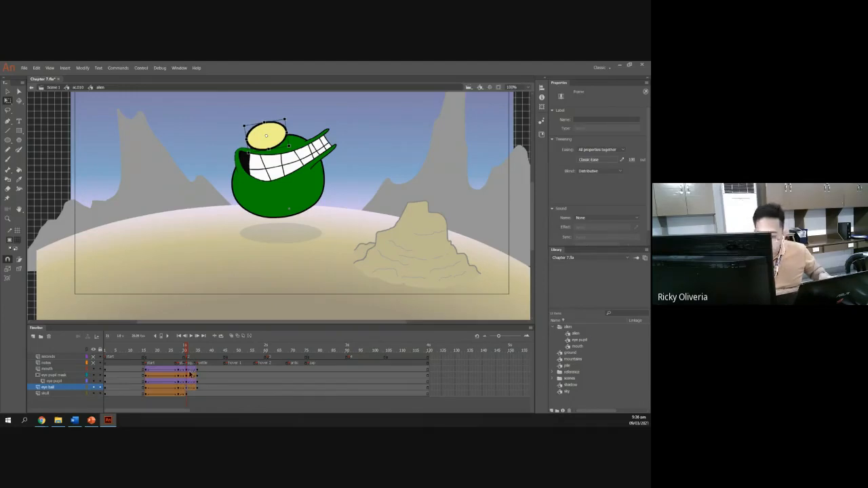
left_click(188, 370)
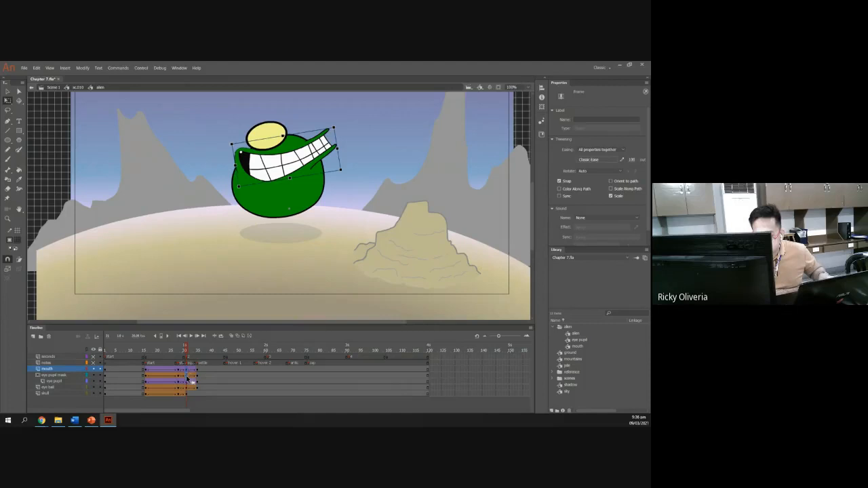
left_click(188, 375)
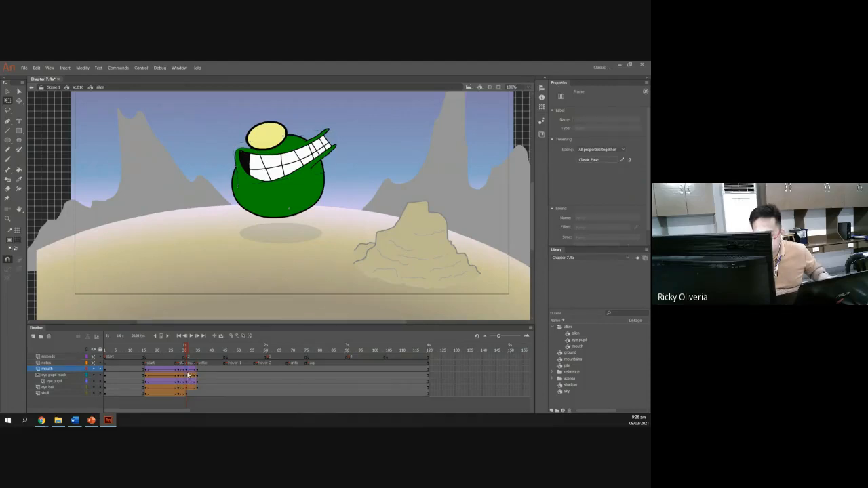
left_click(189, 369)
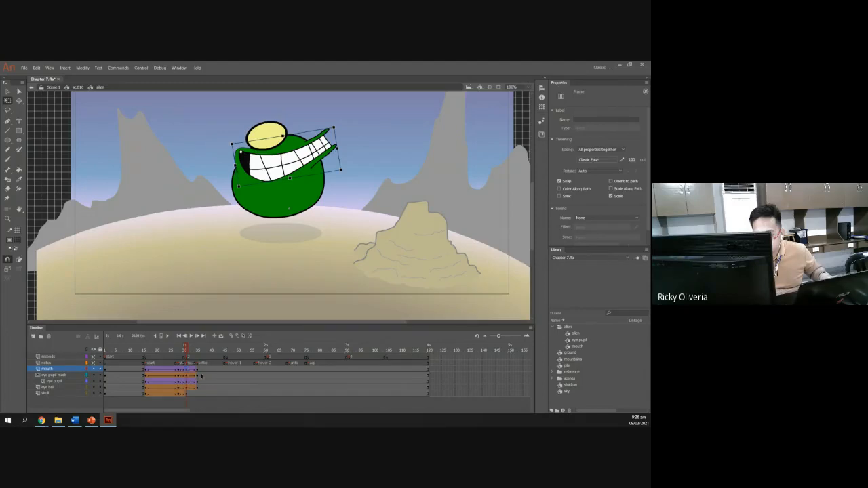
Try dragging the alien symbol's inner frames over to the antic frame, and undo the move.
left_click(8, 92)
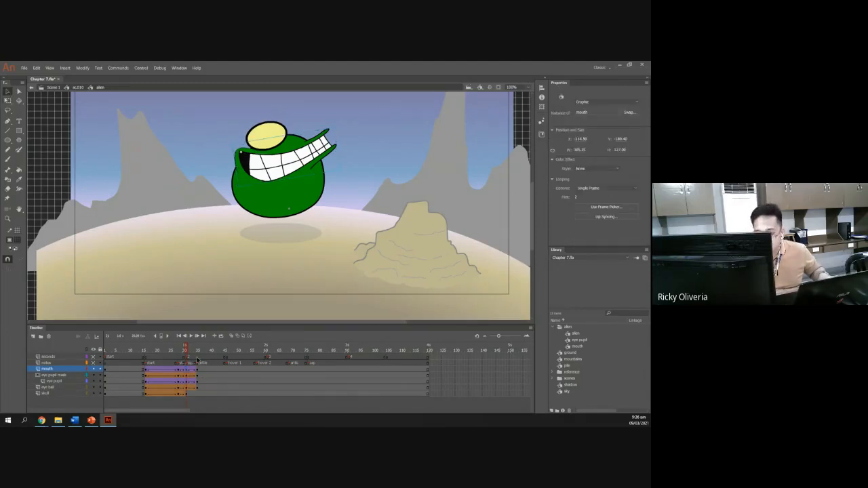
left_click(187, 372)
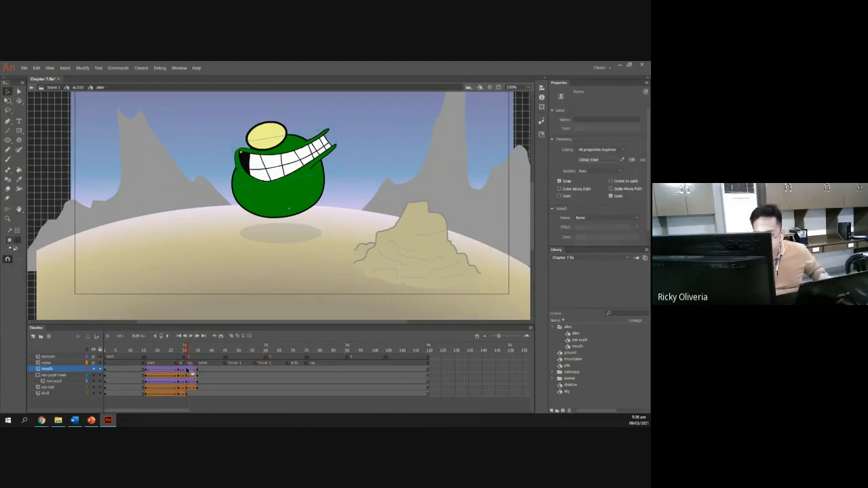
left_click(19, 90)
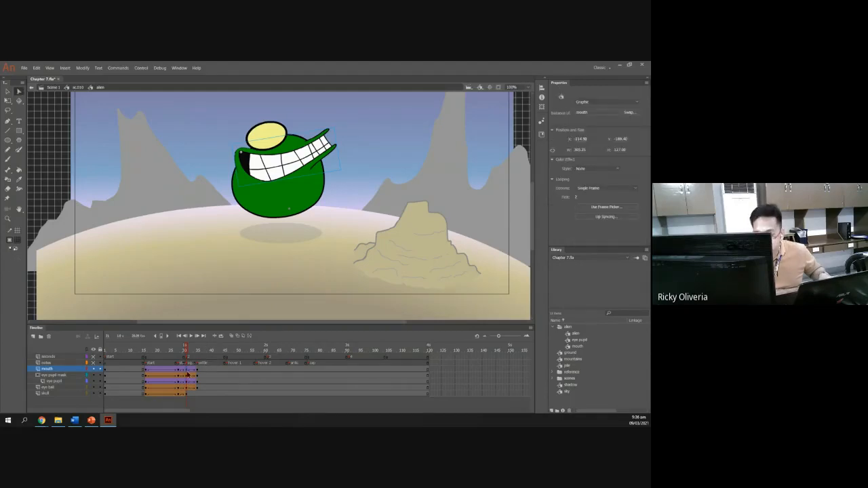
left_click(187, 373)
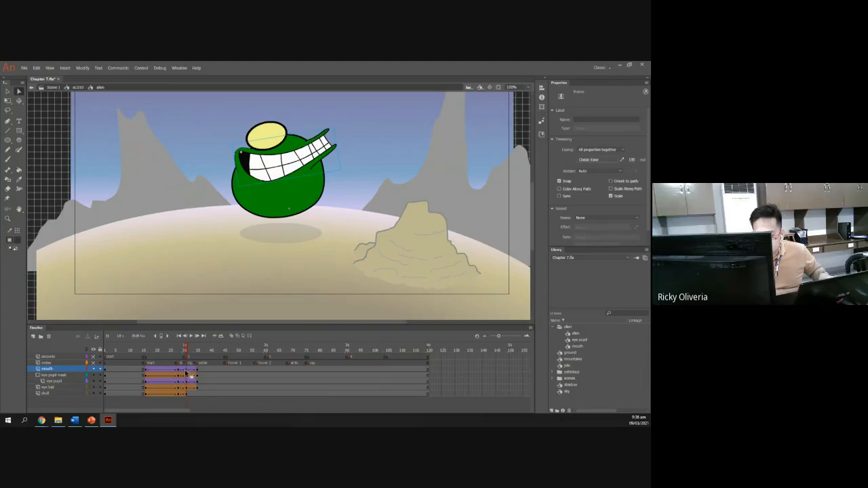
left_click_drag(214, 323, 215, 298)
left_click(207, 387)
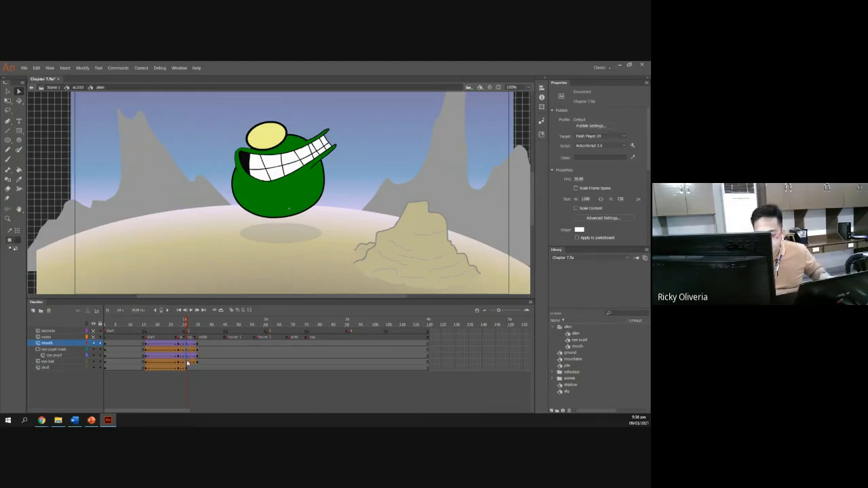
left_click(186, 355)
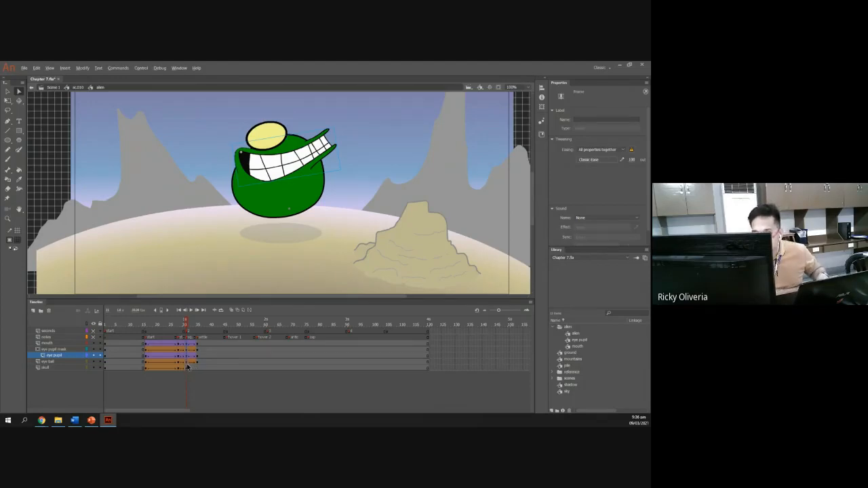
left_click_drag(187, 367, 205, 367)
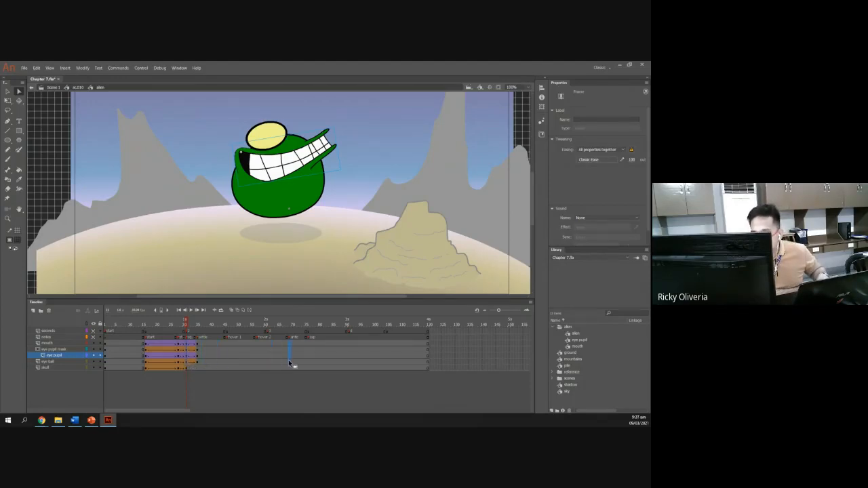
left_click_drag(287, 360, 288, 360)
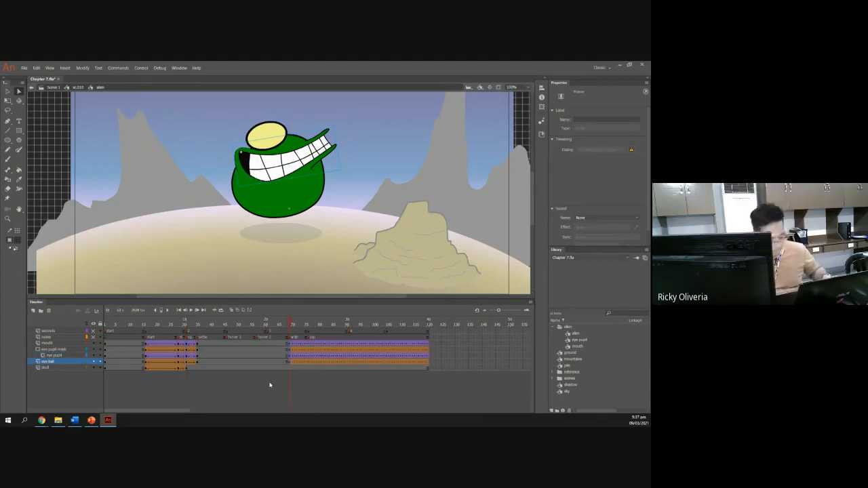
key("ctrl+z")
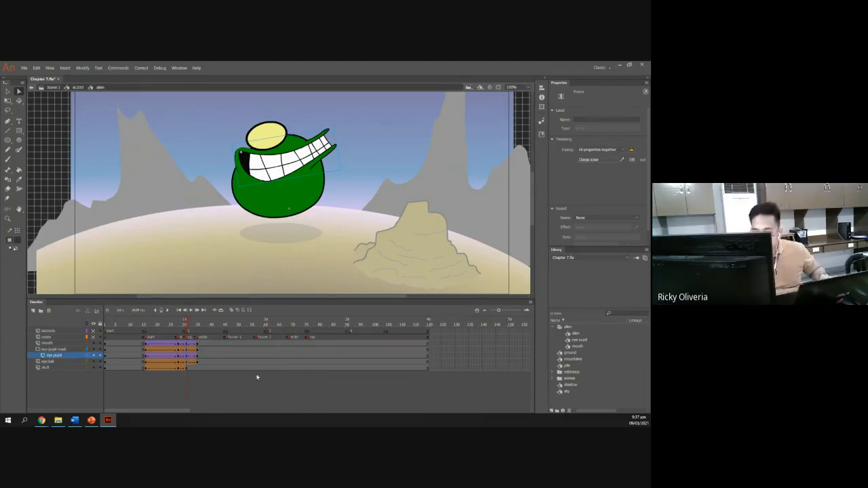
Insert keyframes across the alien symbol's inner layers at the hover 2 frame.
left_click(188, 347, "shift")
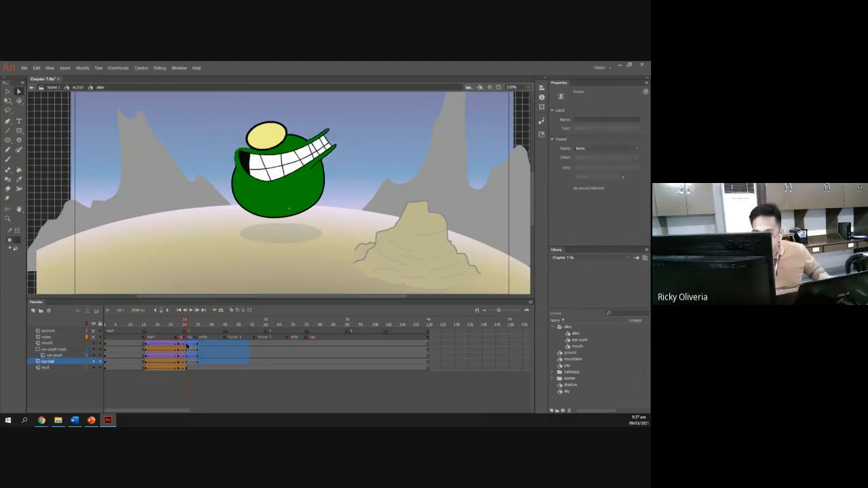
left_click(247, 365)
left_click(268, 354)
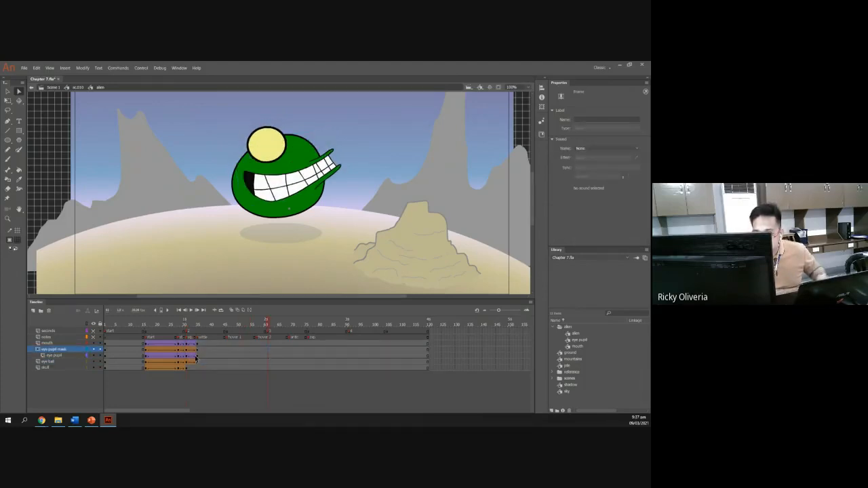
key("alt+Tab")
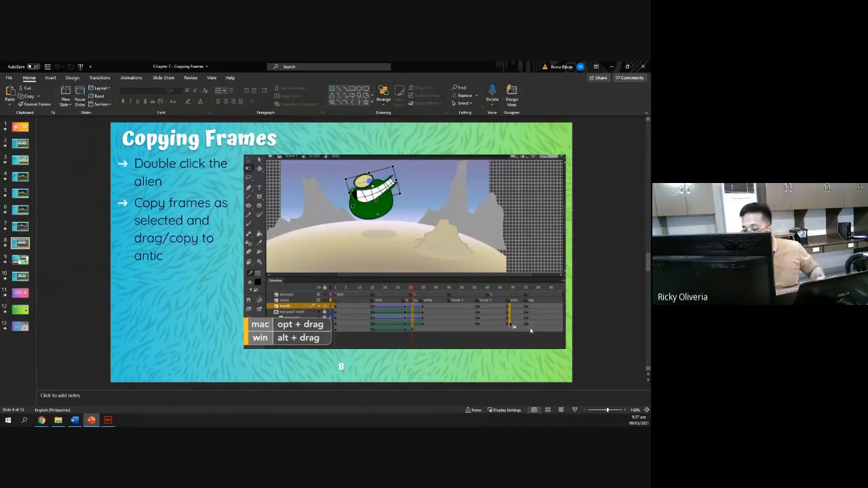
key("alt+Tab")
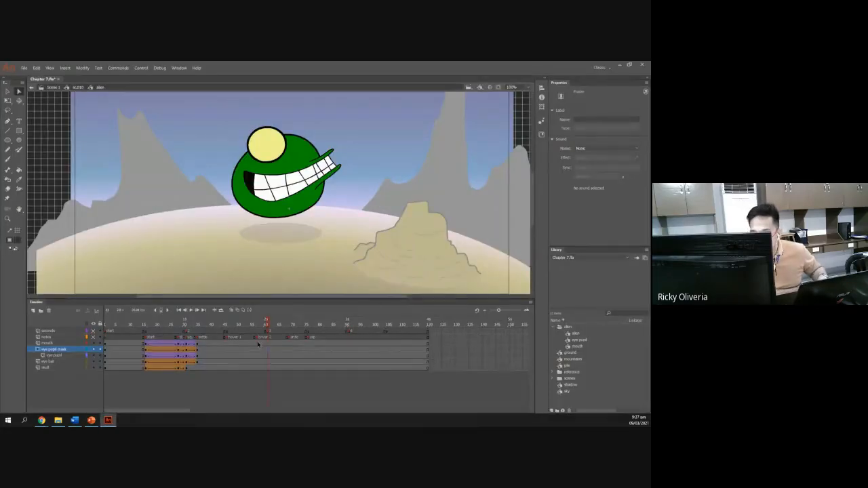
left_click_drag(257, 360, 257, 363)
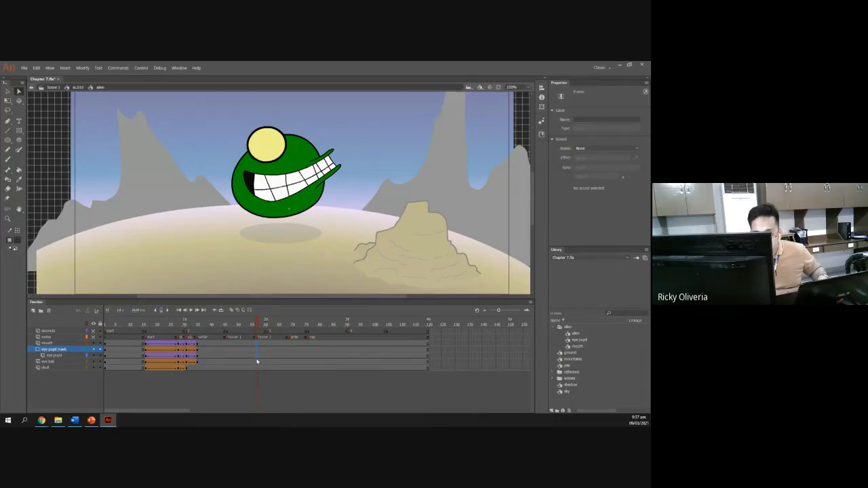
left_click(256, 358)
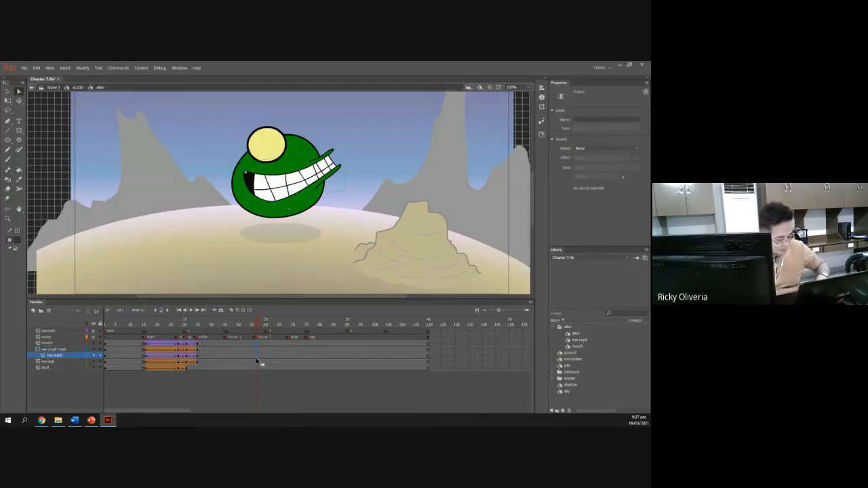
key("F6")
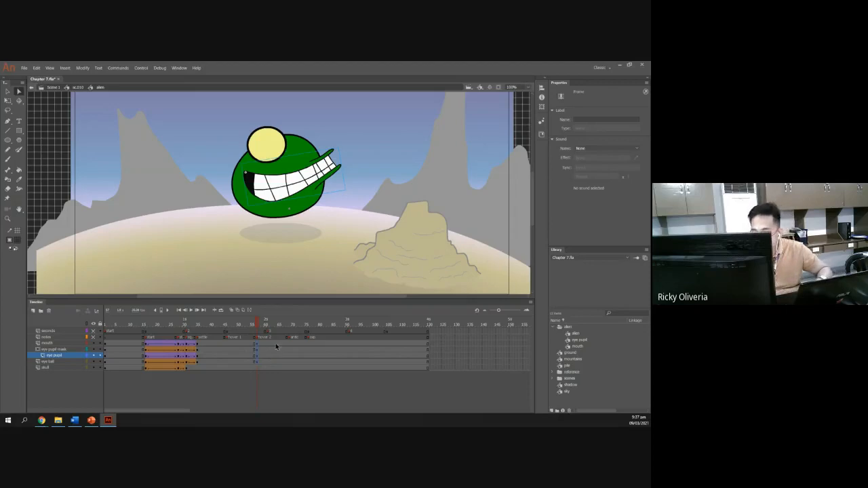
Insert keyframes across the alien symbol's inner layers at the antic and zap frames.
left_click(291, 344)
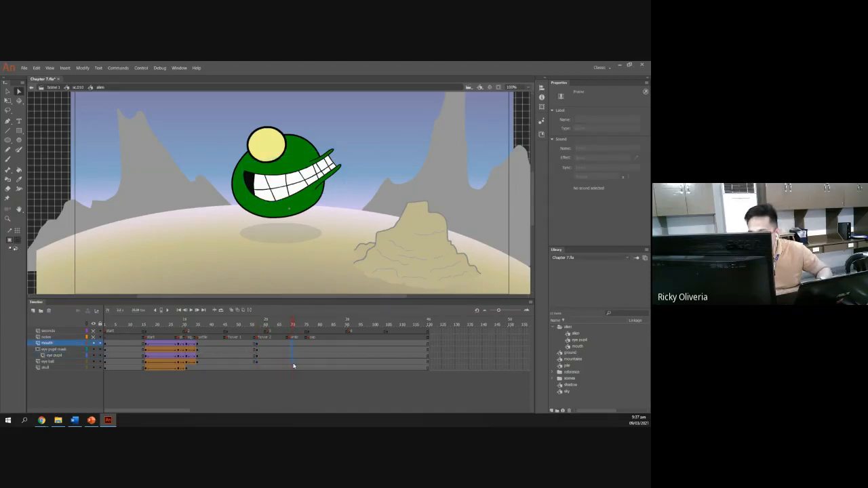
key("F6")
left_click_drag(309, 343, 309, 349)
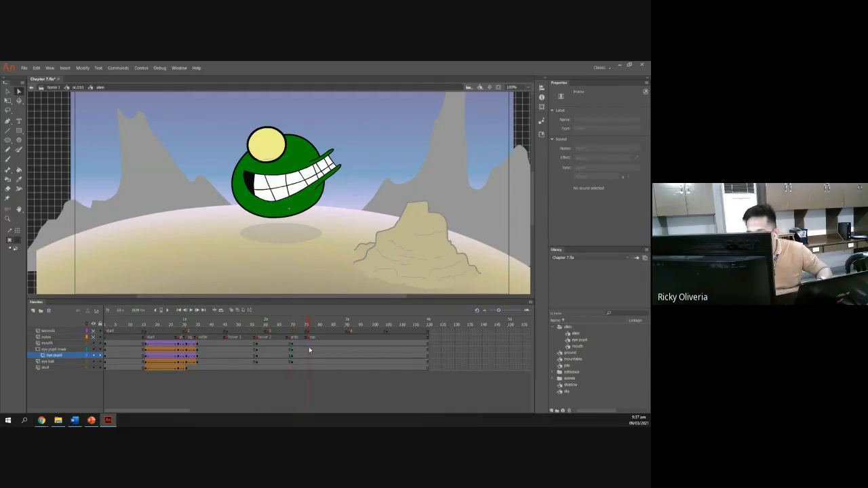
key("F6")
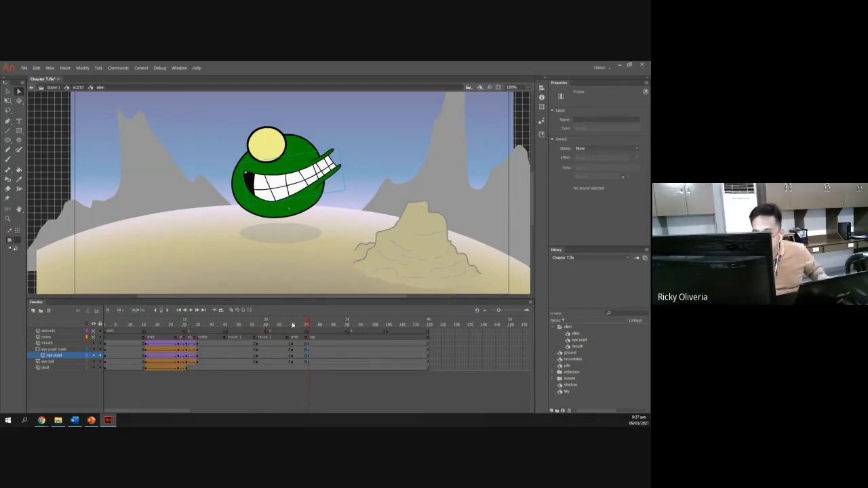
Select the inner tweened frames and try moving them to the hover 2 frame, then undo the move.
left_click_drag(308, 325, 188, 325)
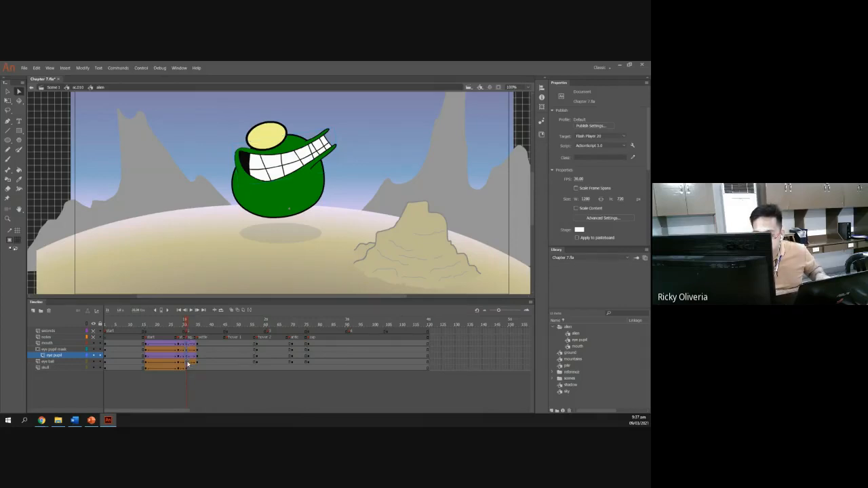
left_click(187, 353)
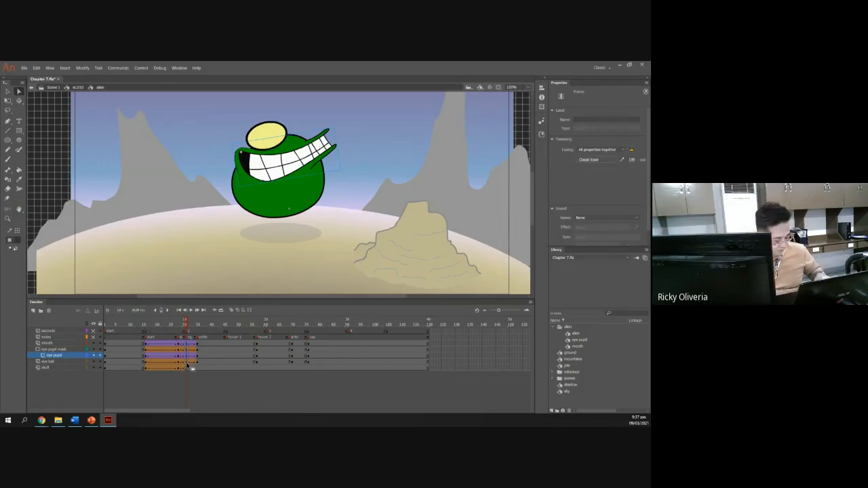
left_click(239, 364)
left_click_drag(254, 360, 257, 361)
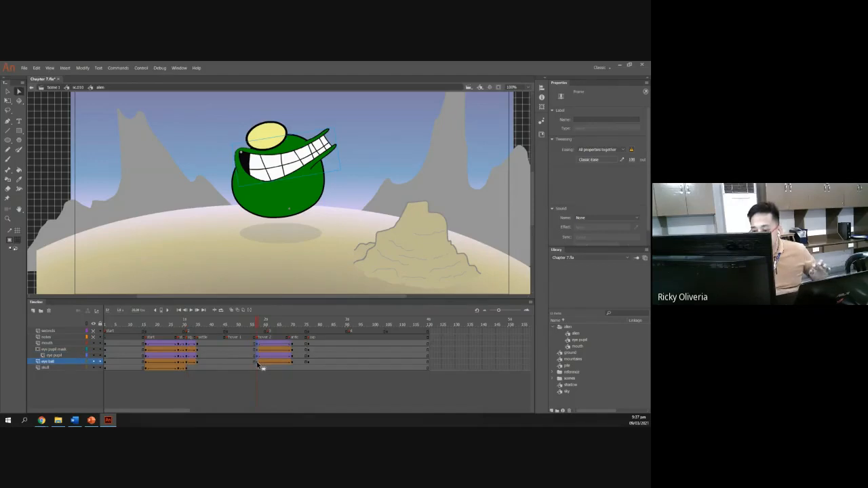
key("alt+Tab")
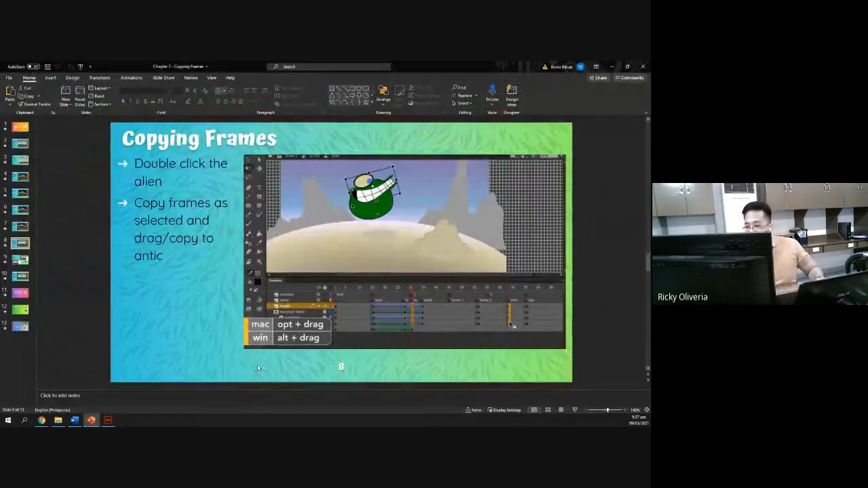
key("alt+Tab")
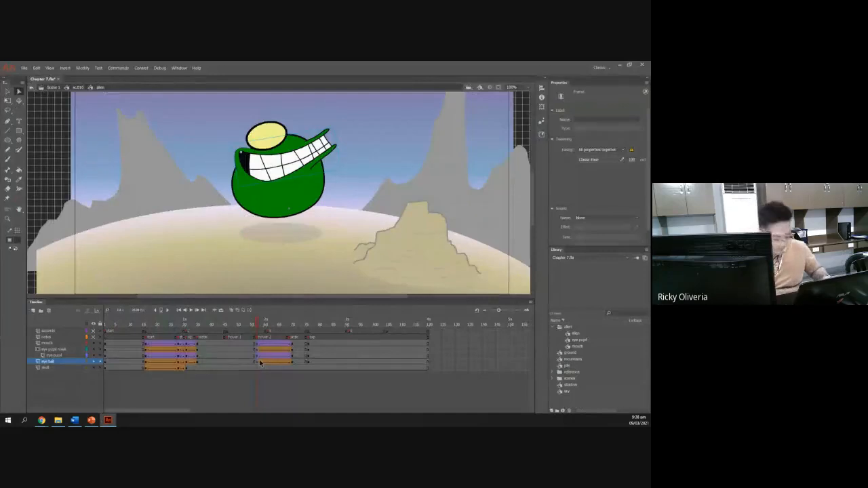
key("ctrl+z")
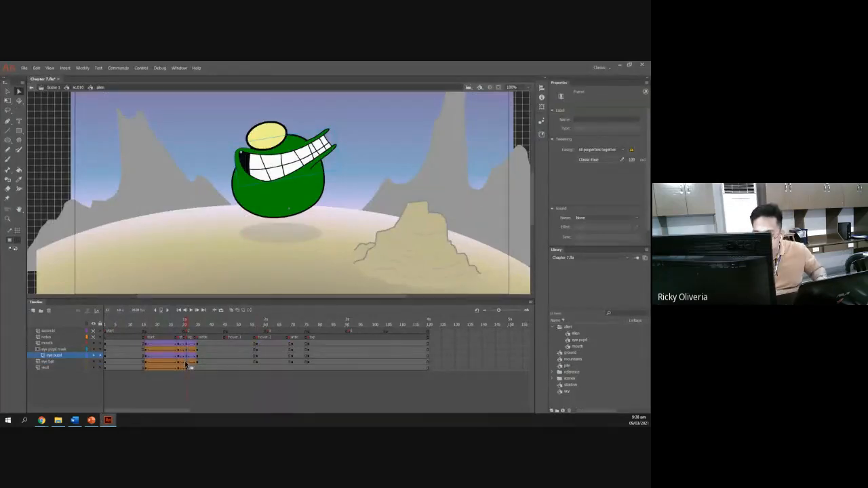
Copy the selected tweened frames onto the antic frame across the inner layers, and scrub to check them.
left_click_drag(229, 362, 292, 364)
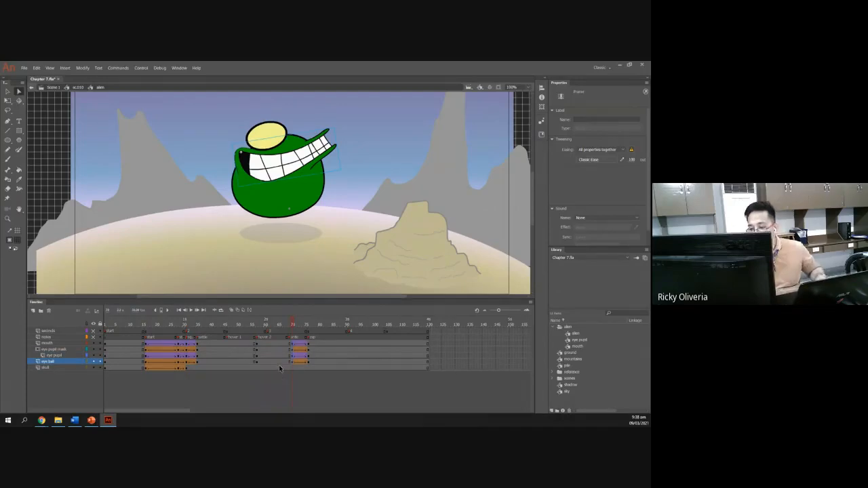
left_click(281, 325)
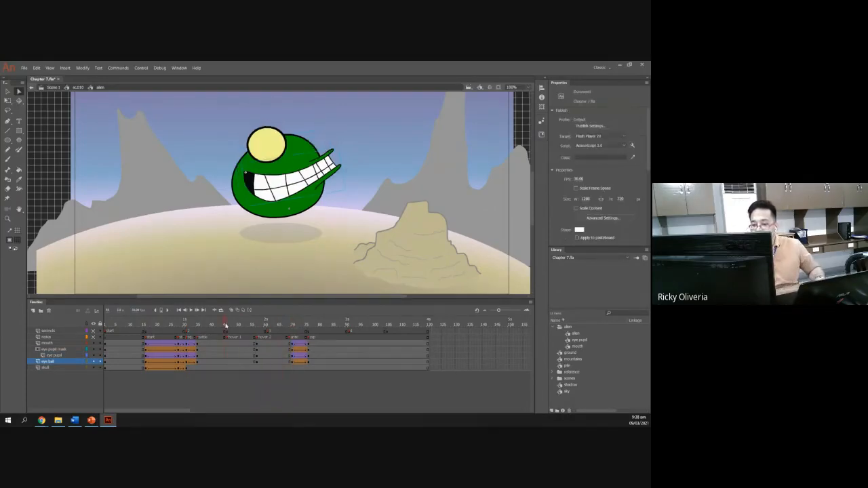
left_click_drag(226, 326, 309, 326)
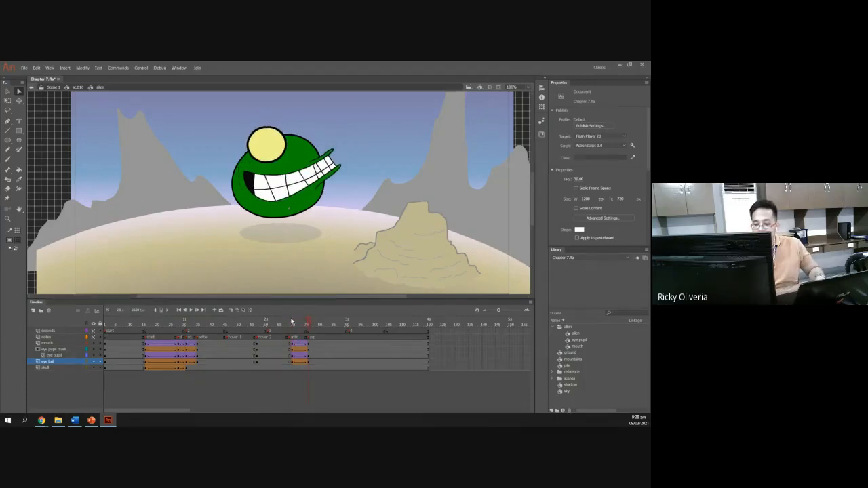
Advance to the next slide on adding tweens and compare it with the alien's timeline.
key("alt+Tab")
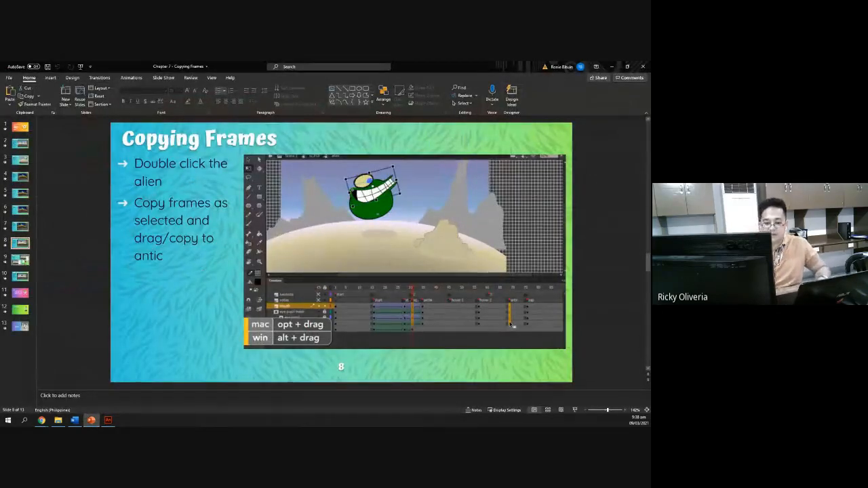
key("Page_Down")
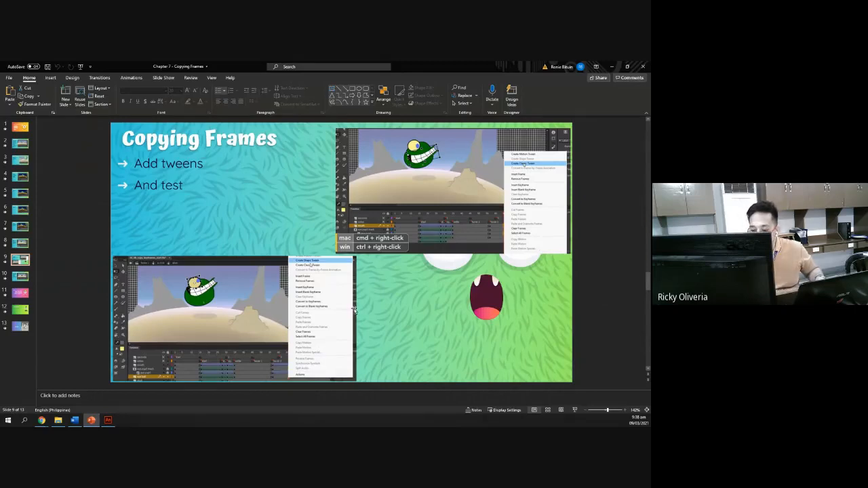
key("alt+Tab")
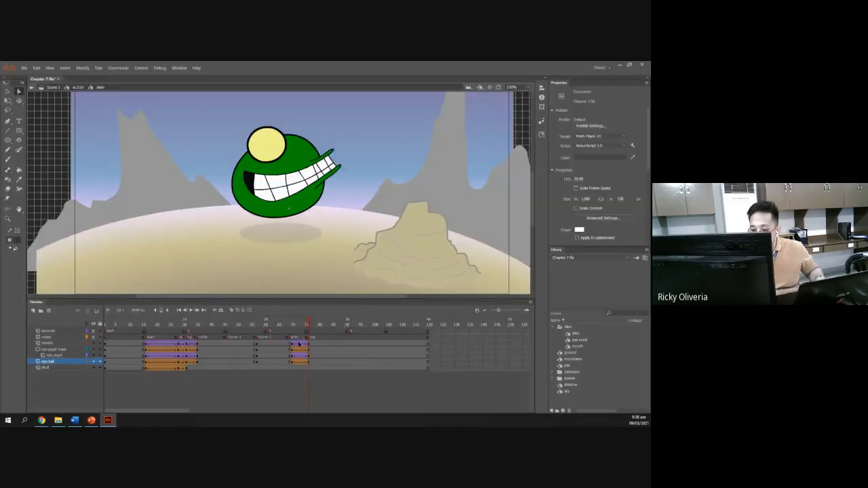
key("alt+Tab")
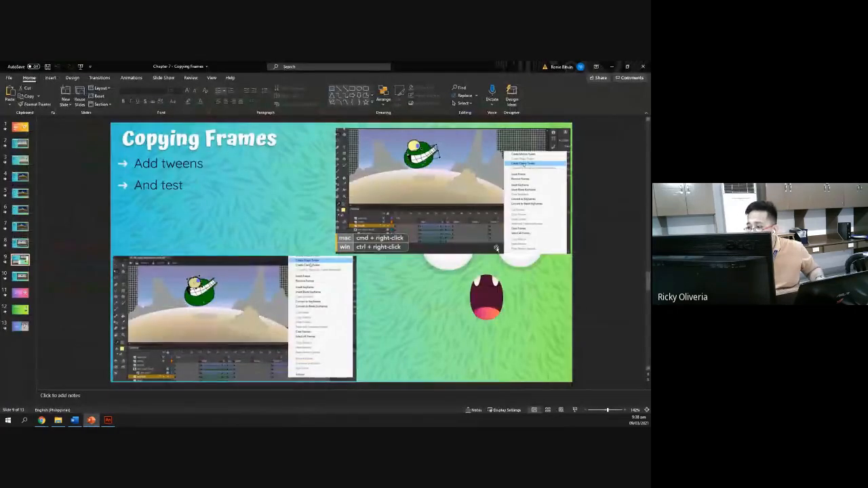
key("alt")
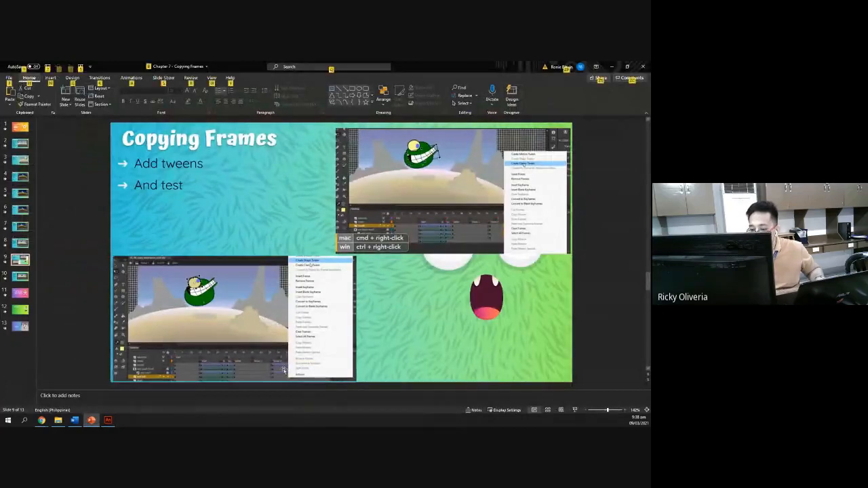
key("alt+Tab")
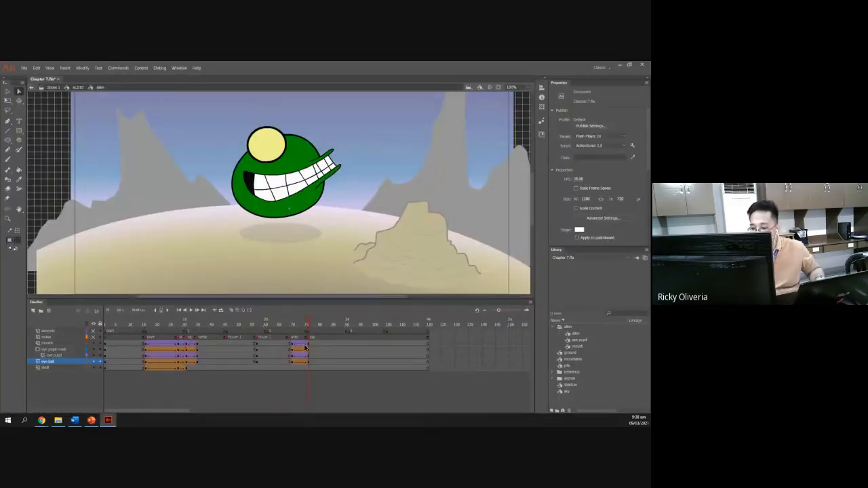
key("alt+Tab")
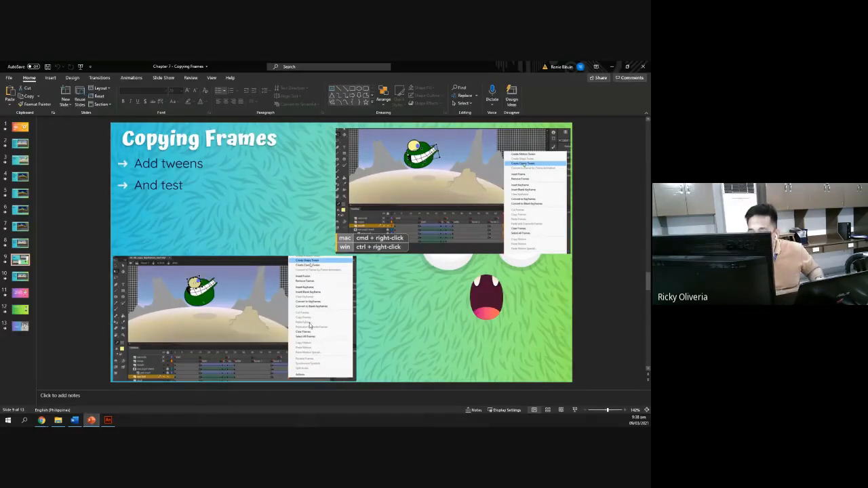
key("alt")
key("alt+Tab")
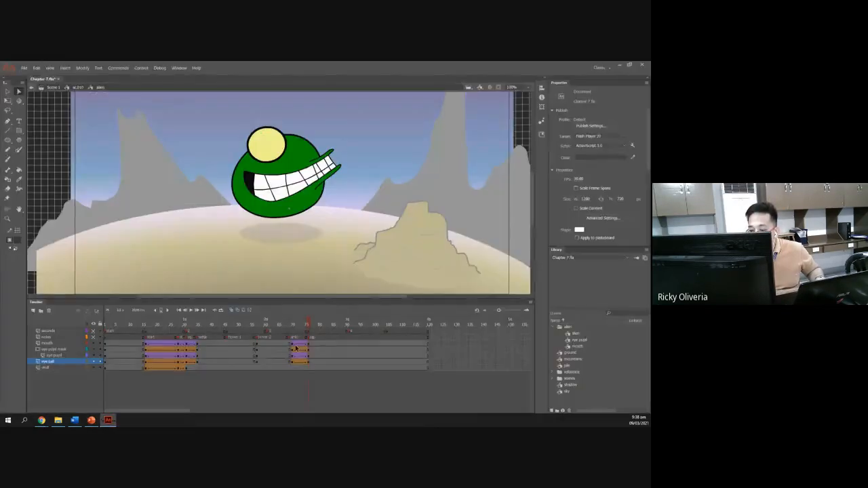
Create a classic tween on the mouth layer between the hover 2 and antic keyframes.
left_click(278, 344)
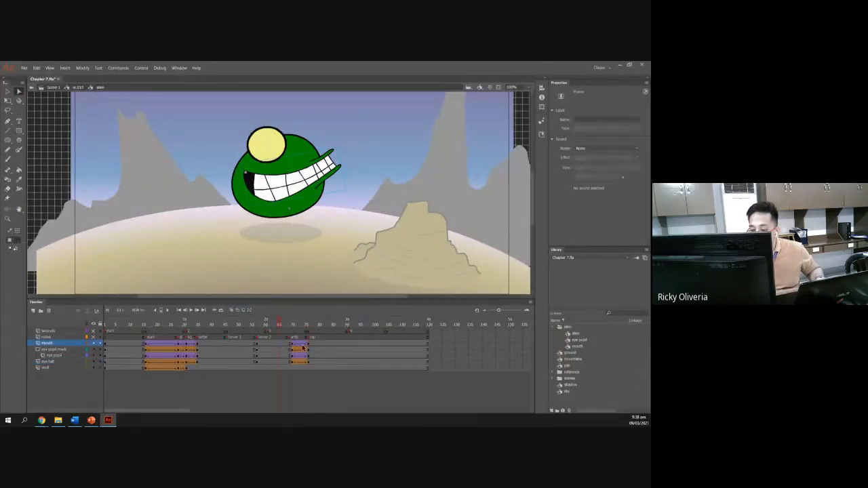
key("alt+Tab")
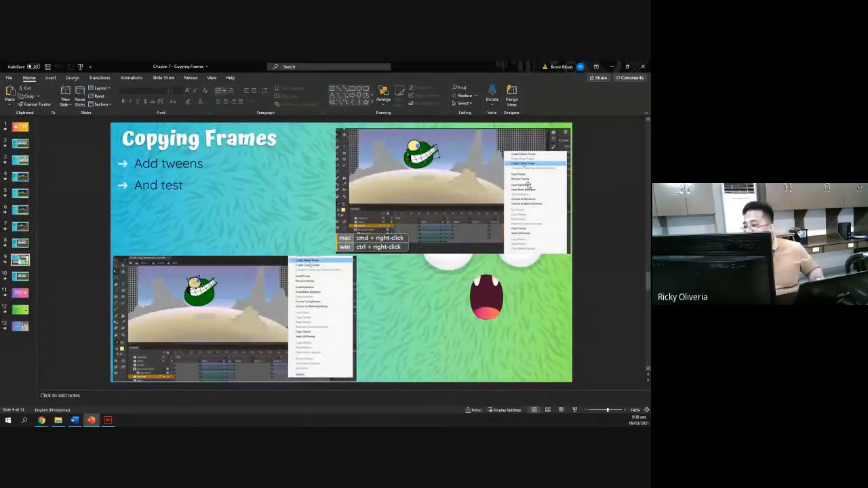
key("alt+Tab")
right_click(274, 347)
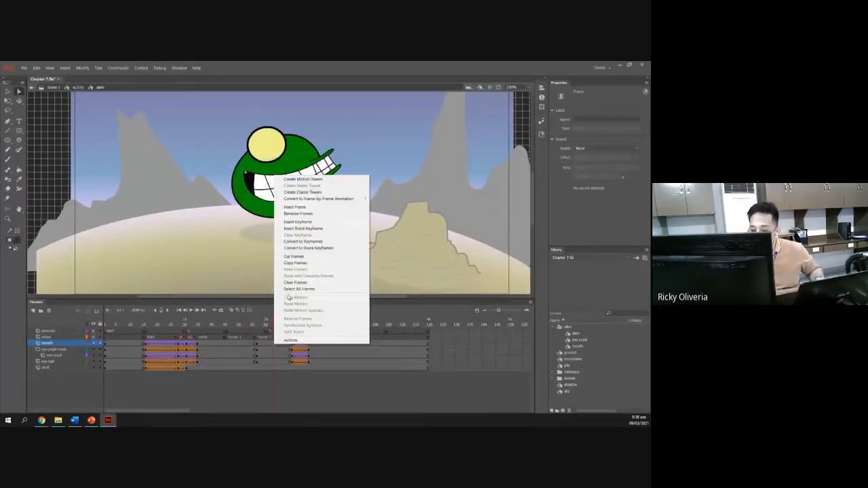
left_click(309, 195)
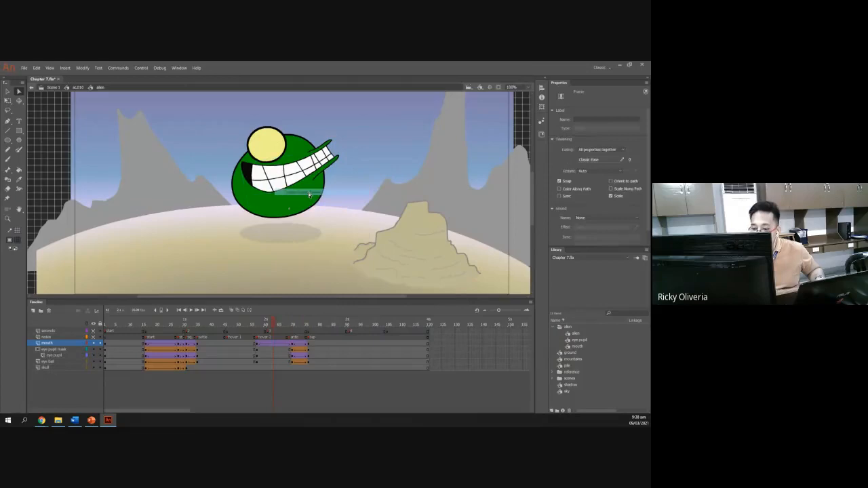
Create tweens between hover 2 and antic on the eye pupil, eye pupil mask and eye ball layers.
right_click(274, 355)
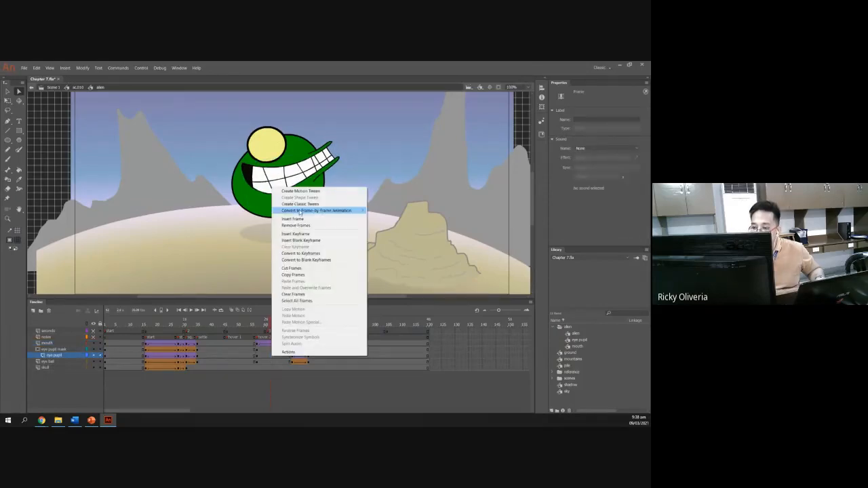
left_click(301, 203)
right_click(277, 349)
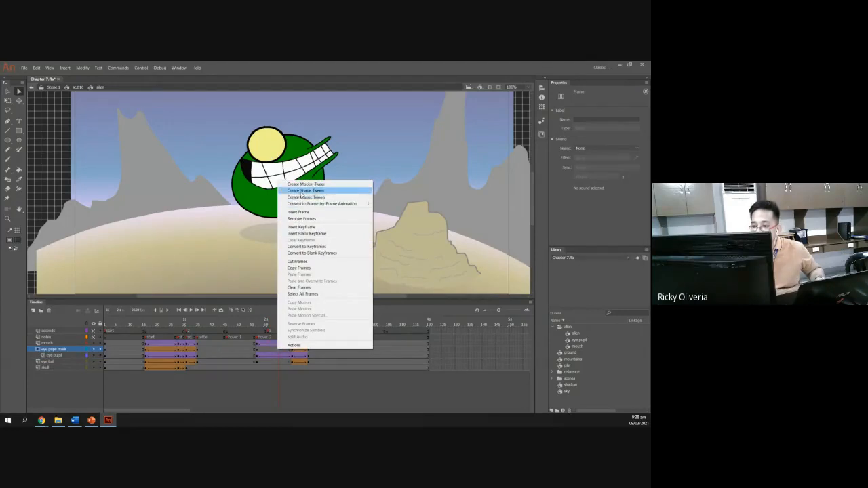
left_click(300, 197)
right_click(274, 363)
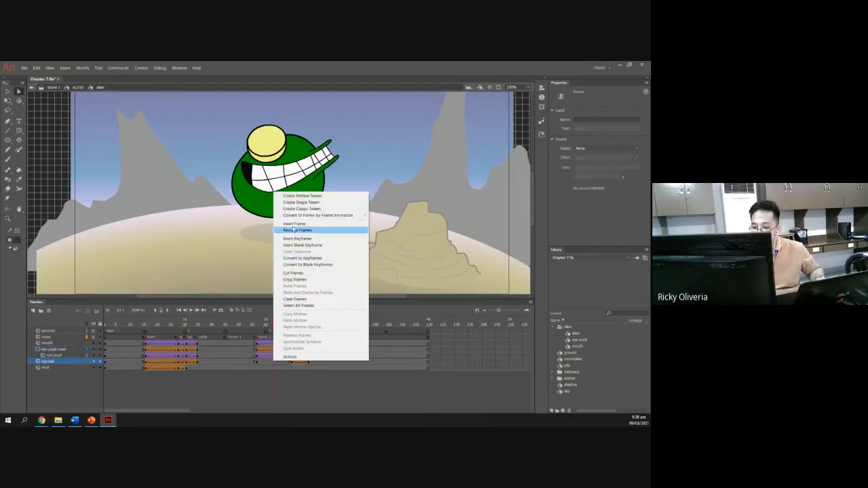
left_click(301, 202)
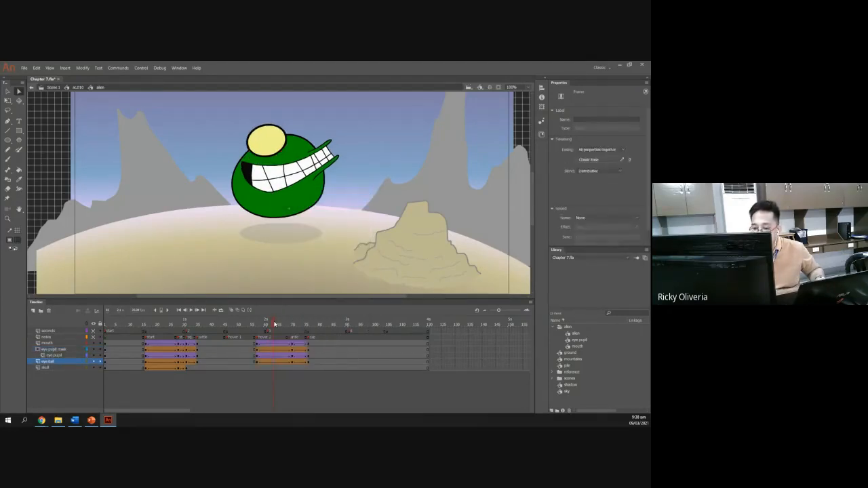
Scrub through the new tweens and open the slide on setting the mouth's looping at zap.
left_click_drag(274, 324, 307, 331)
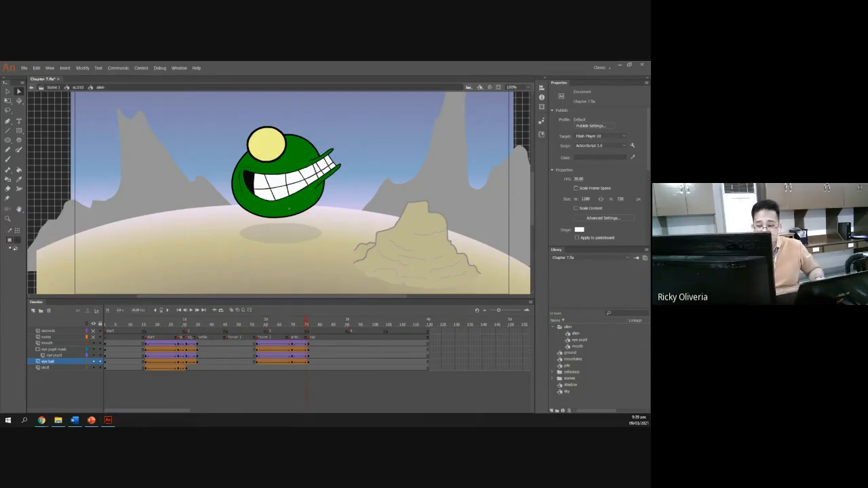
key("alt+Tab")
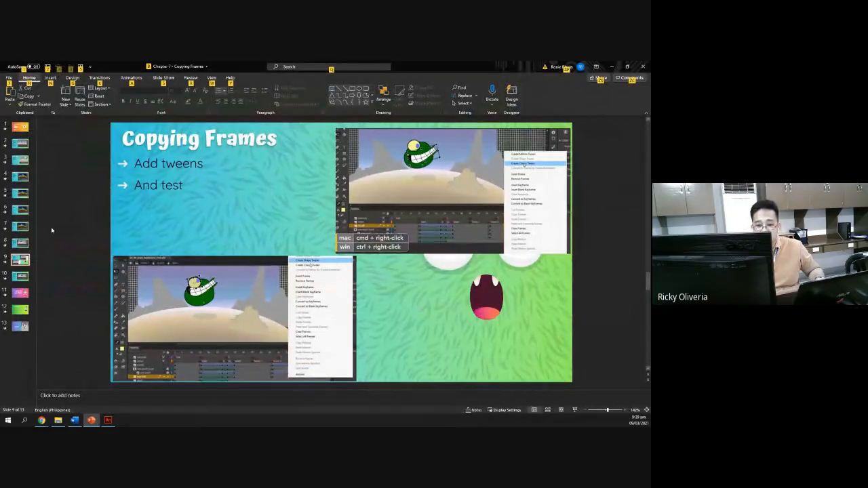
left_click(22, 278)
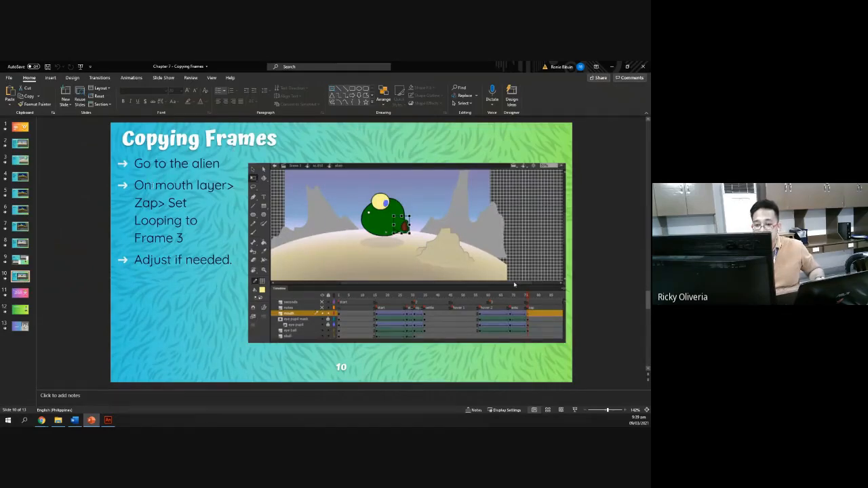
key("alt+Tab")
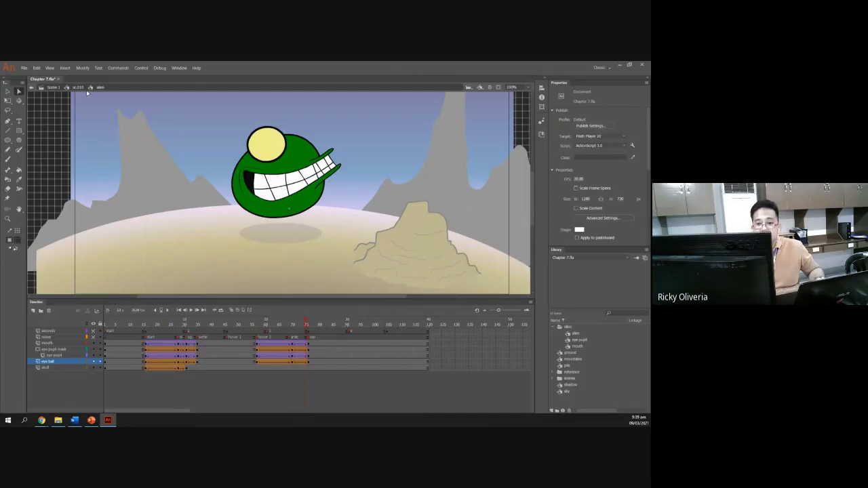
key("alt+Tab")
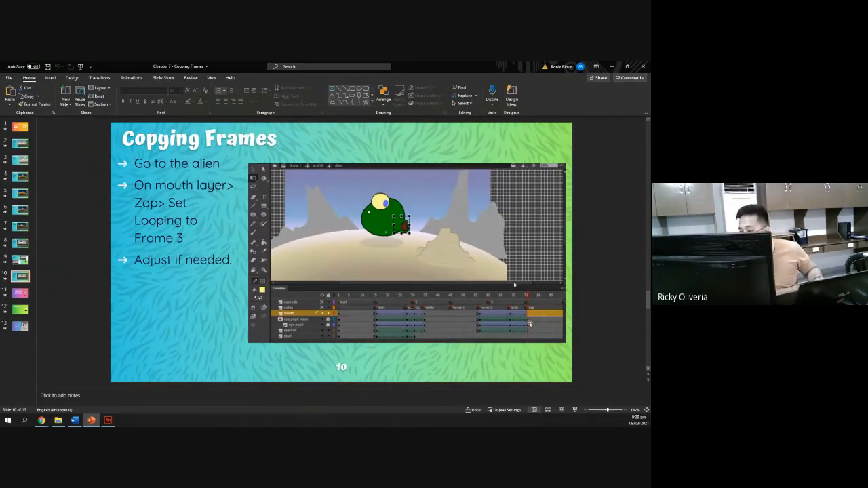
key("alt+Tab")
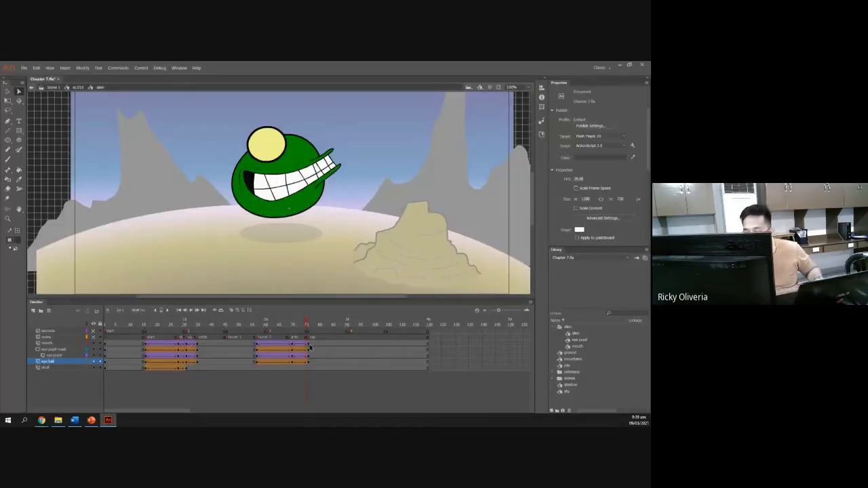
On the mouth layer's zap keyframe, set the mouth's looping to Single Frame starting at frame 3.
left_click(309, 344)
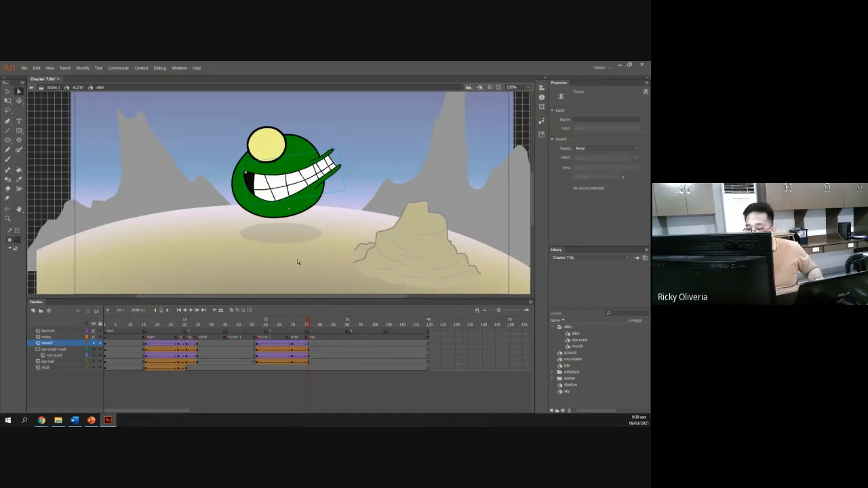
left_click(302, 187)
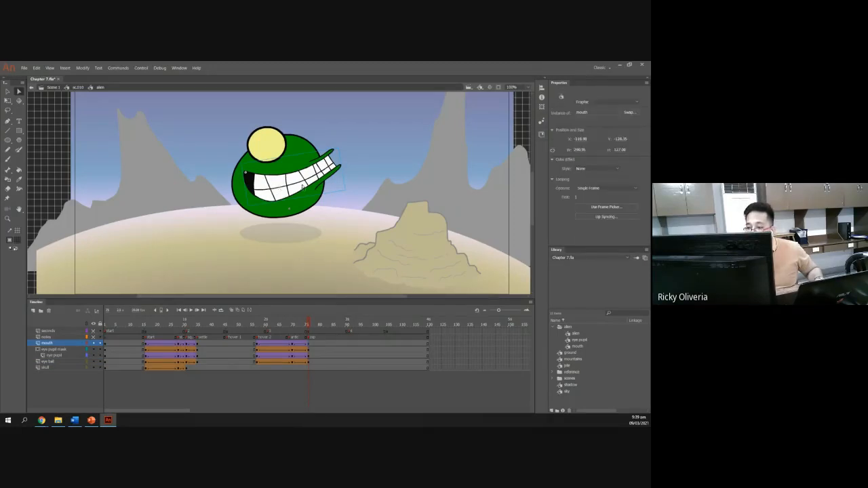
left_click(623, 188)
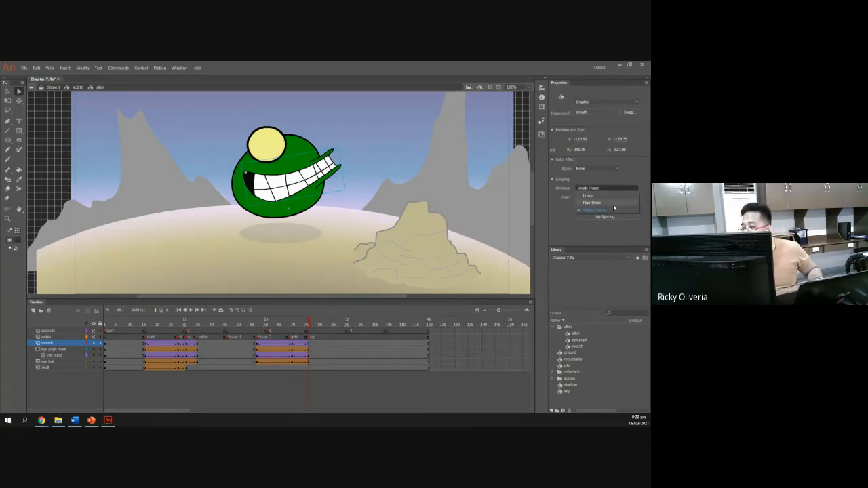
left_click(610, 211)
key("alt+Tab")
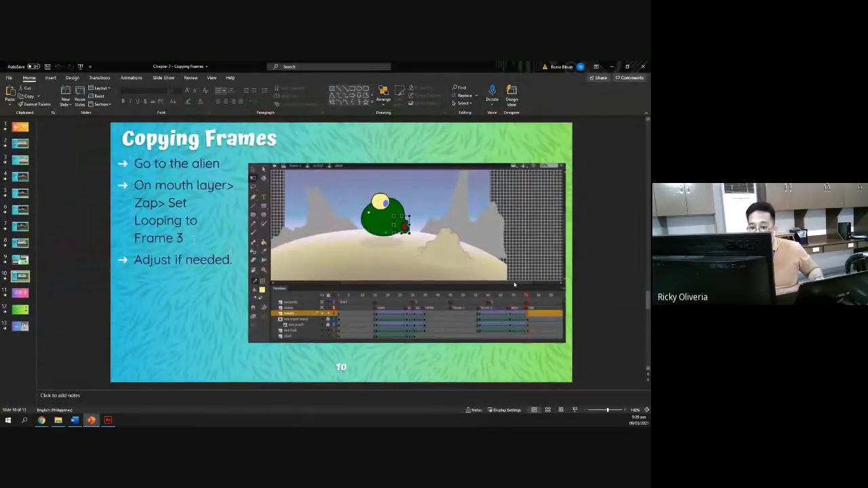
key("alt+Tab")
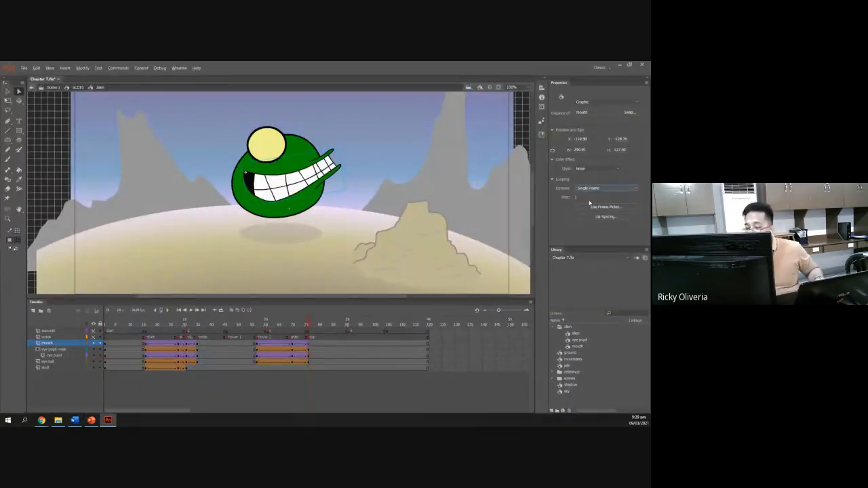
key("alt+Tab")
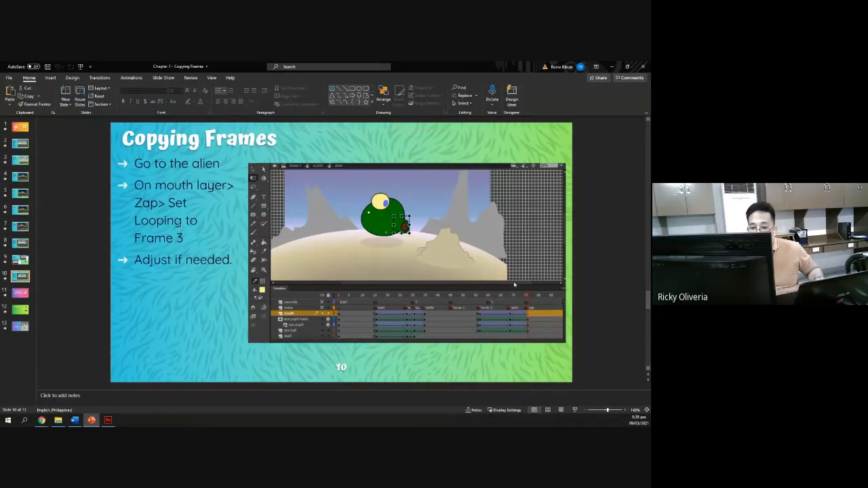
key("alt+Tab")
left_click(578, 197)
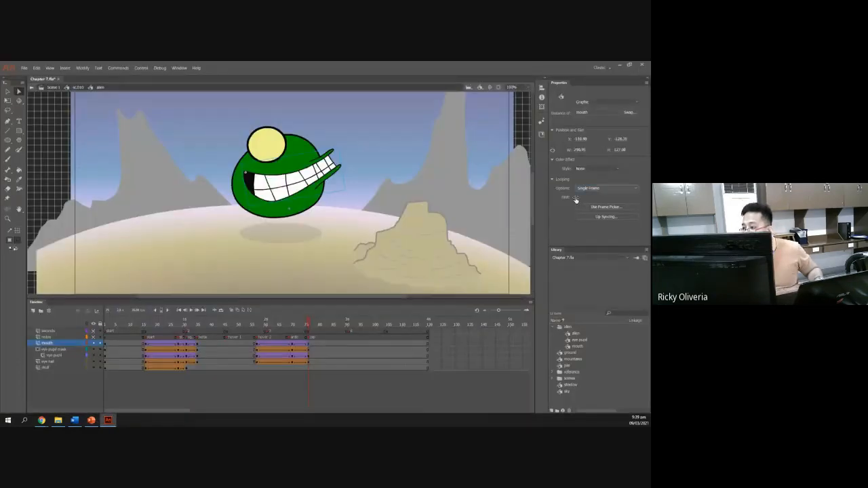
type("3")
key("Return")
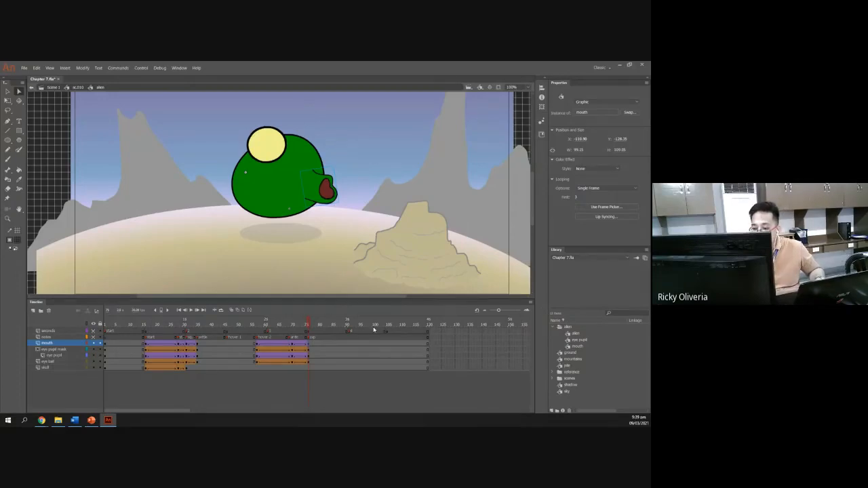
Scrub through the zap section in the alien and sc.010 timelines to review the mouth.
mouse_move(307, 321)
left_mouse_down()
mouse_move(251, 324)
mouse_move(312, 327)
left_mouse_up()
left_click(92, 421)
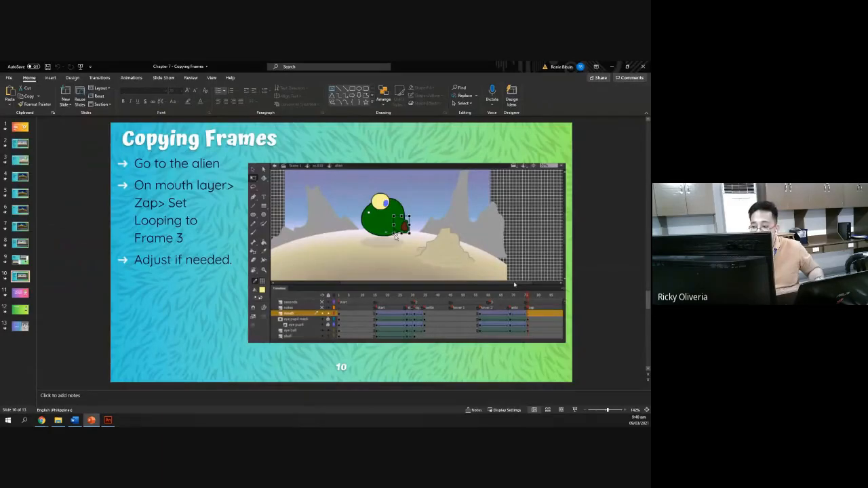
key("alt+Tab")
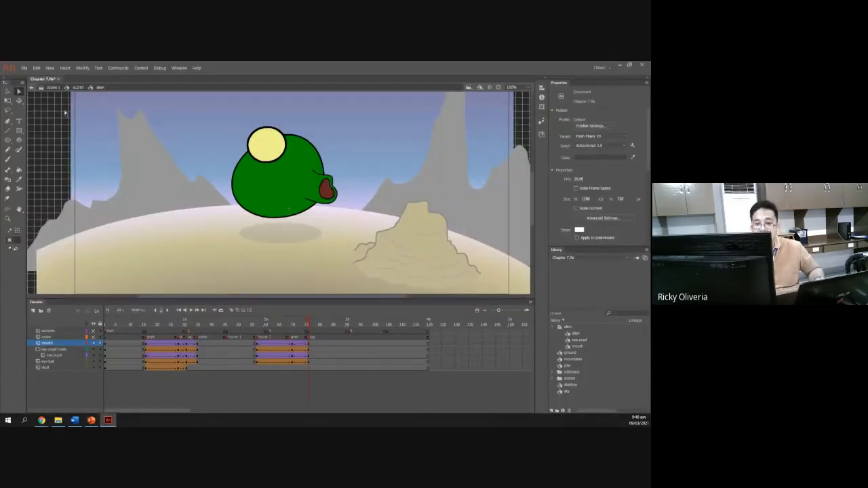
left_click(77, 87)
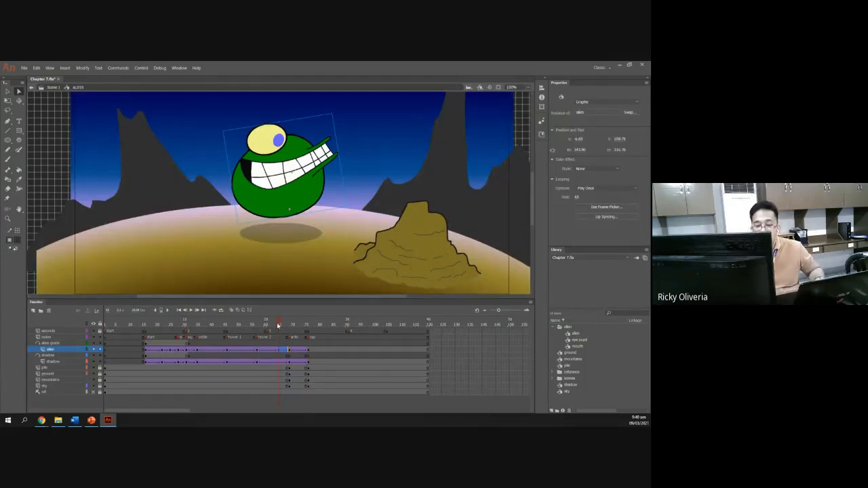
left_click_drag(278, 326, 290, 350)
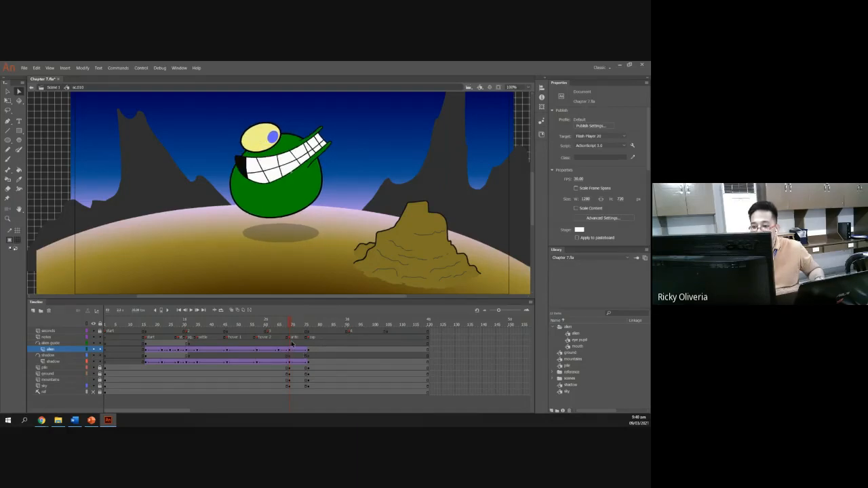
left_click(266, 169)
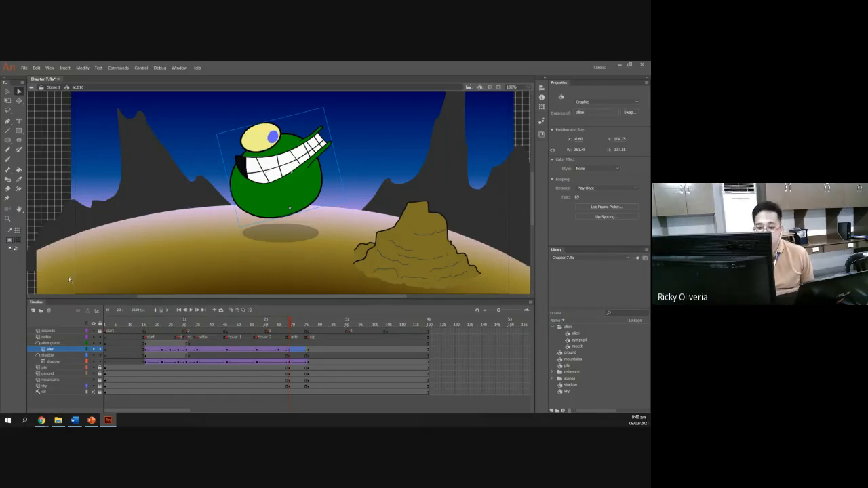
right_click(263, 172)
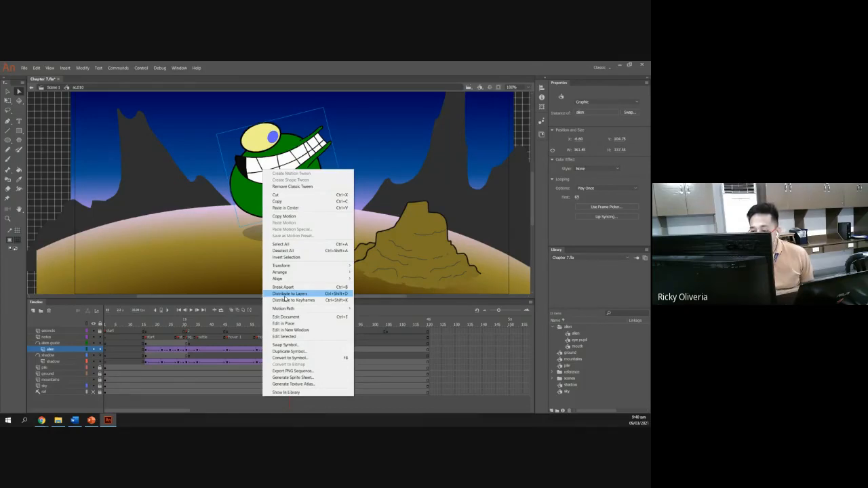
left_click(127, 296)
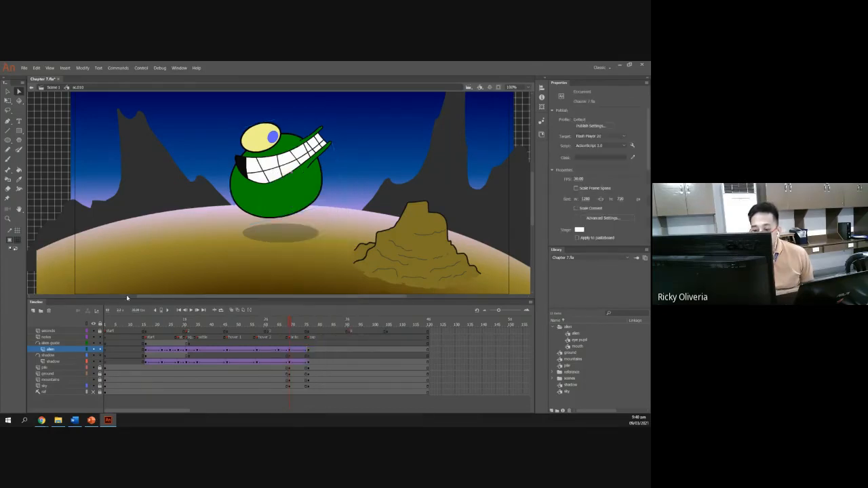
left_click(292, 353)
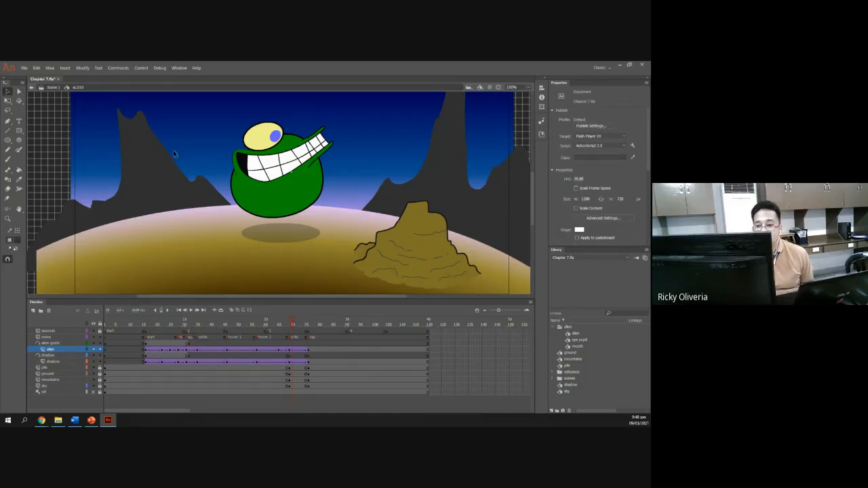
double_click(249, 190)
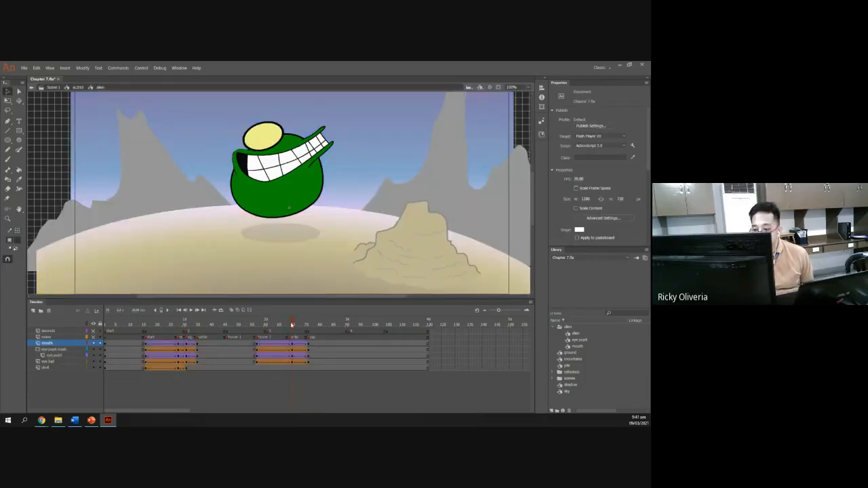
mouse_move(292, 325)
left_mouse_down()
mouse_move(259, 325)
mouse_move(287, 325)
left_mouse_up()
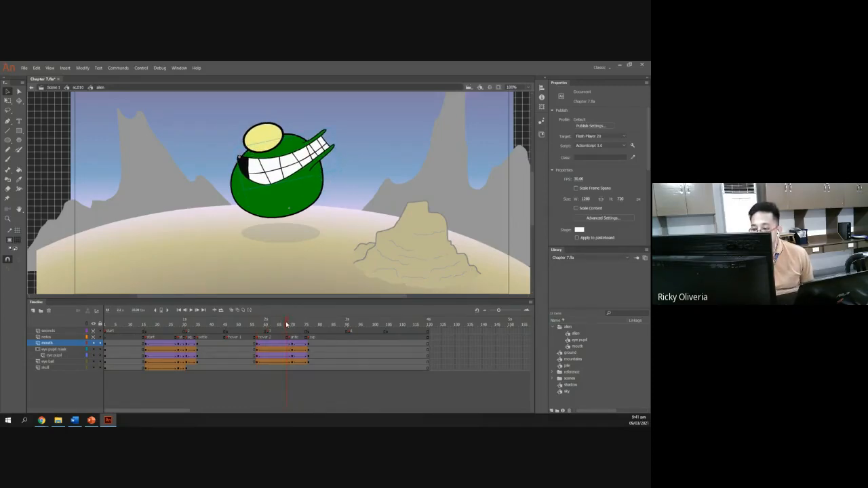
left_click_drag(287, 325, 260, 332)
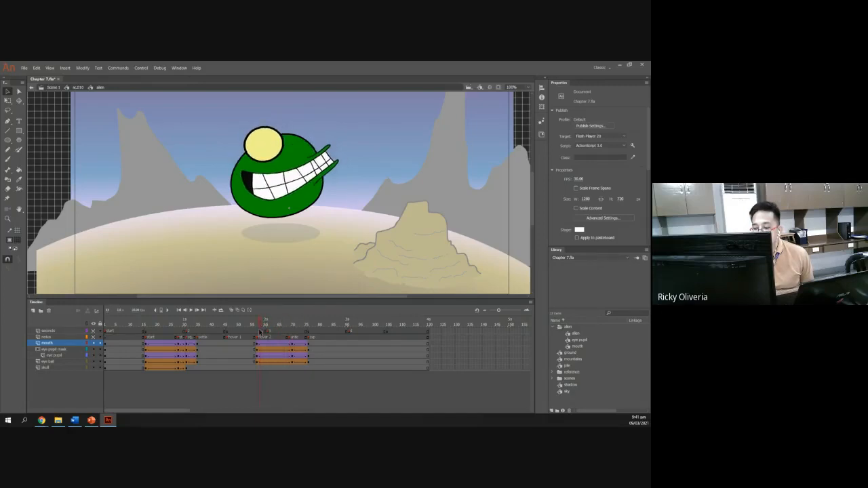
At the mouth layer's hover 2 keyframe, set the mouth's looping first frame to 2.
left_click(257, 347)
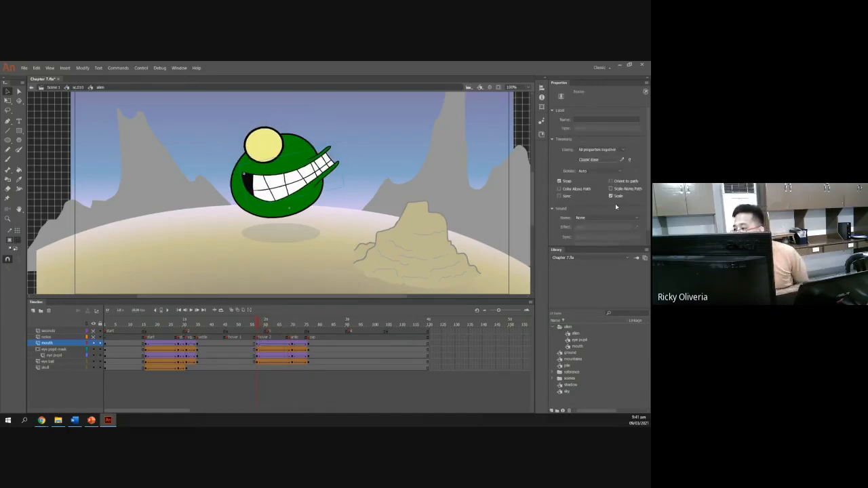
left_click(297, 194)
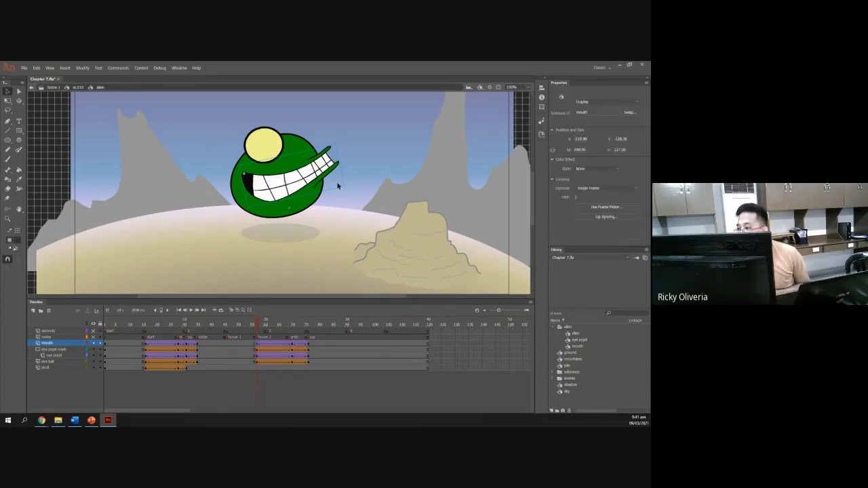
left_click(578, 197)
type("2")
key("Return")
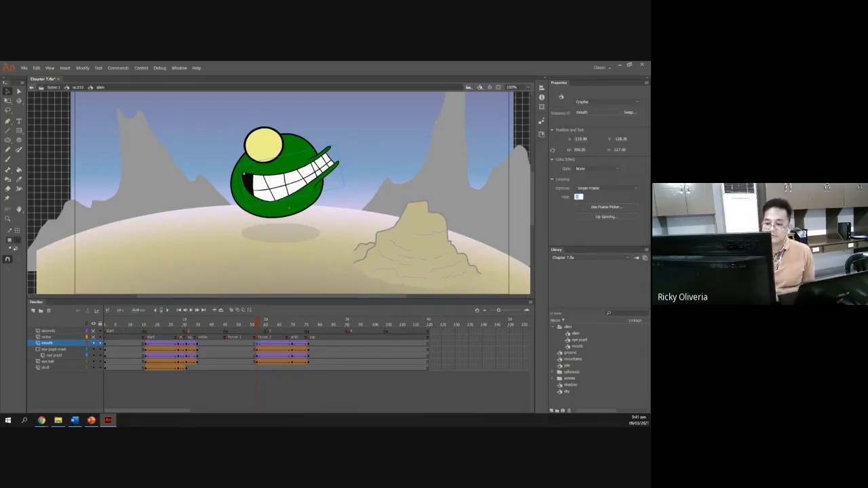
left_click_drag(261, 328, 323, 341)
Return to Scene 1, play the animation and test the movie.
left_click(75, 88)
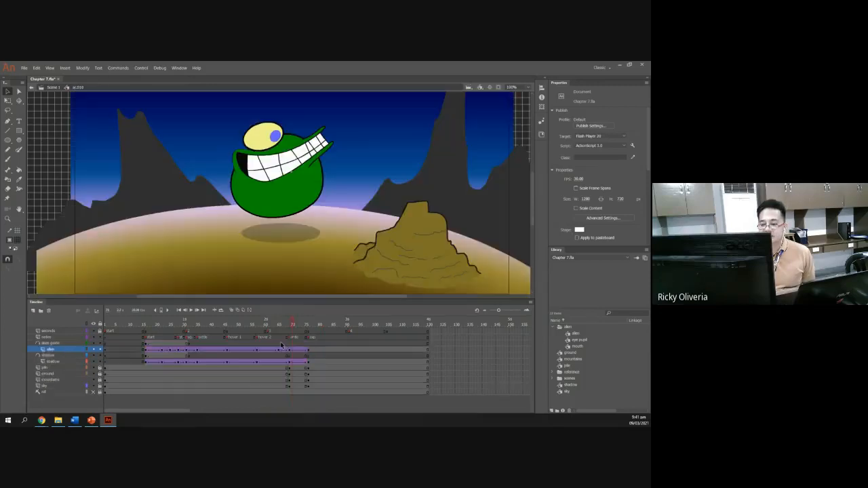
left_click_drag(292, 325, 94, 348)
left_click(53, 88)
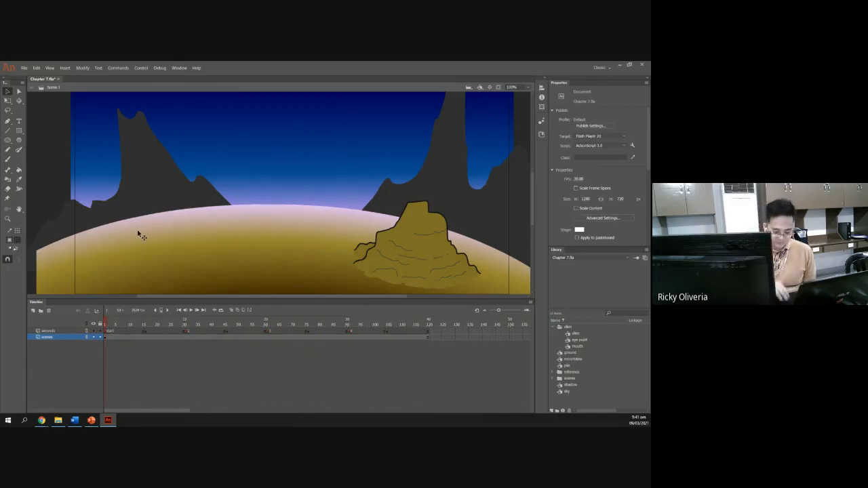
key("Return")
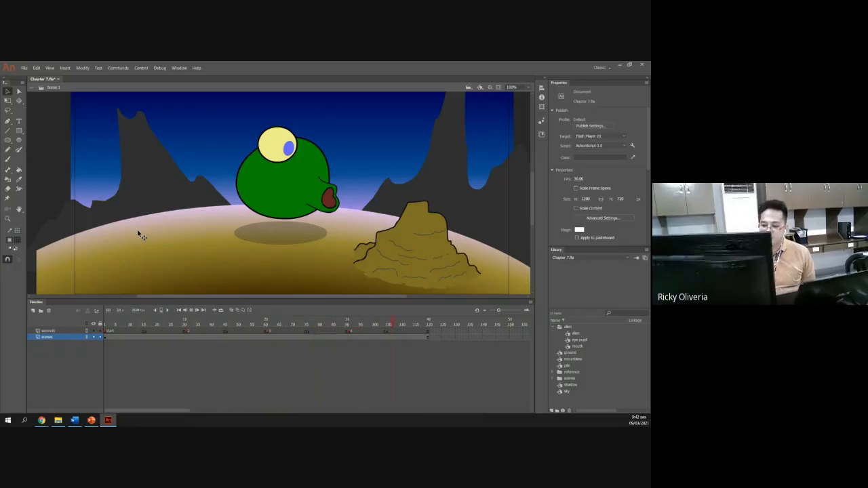
key("Return")
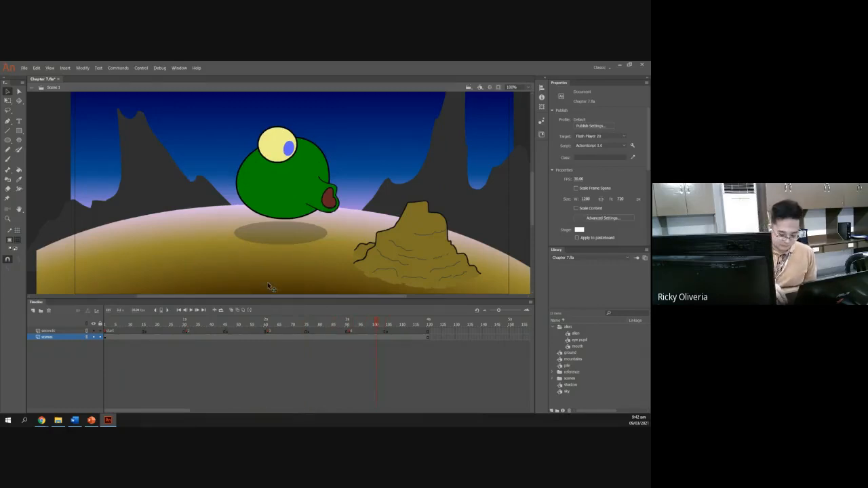
key("Return")
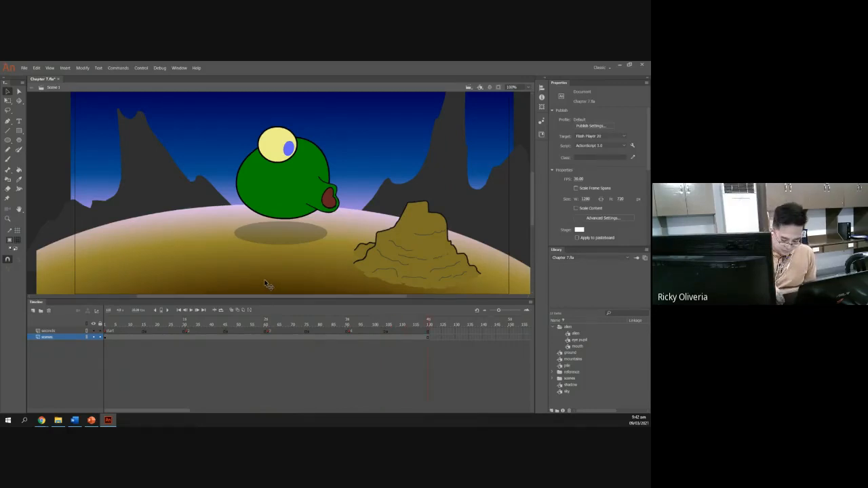
left_click(236, 255)
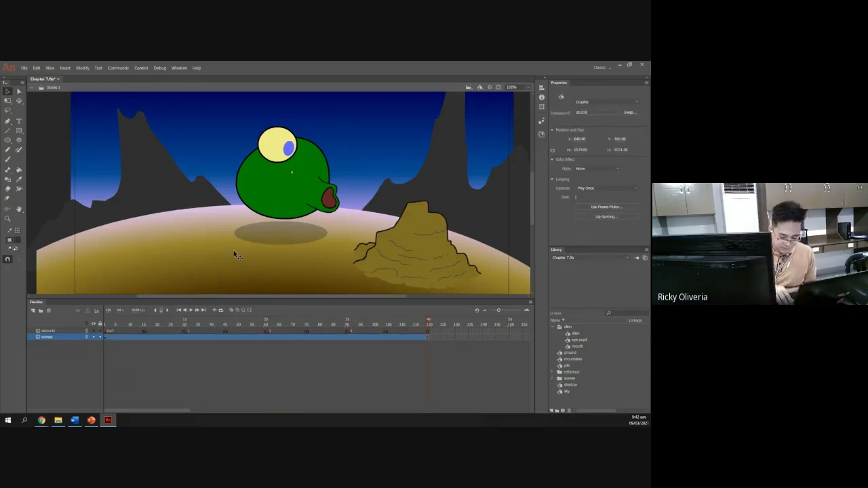
key("ctrl+Return")
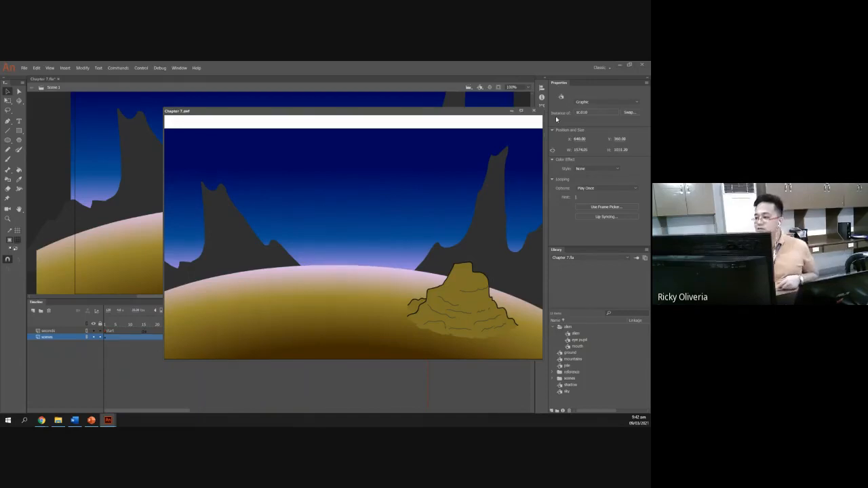
left_click(533, 111)
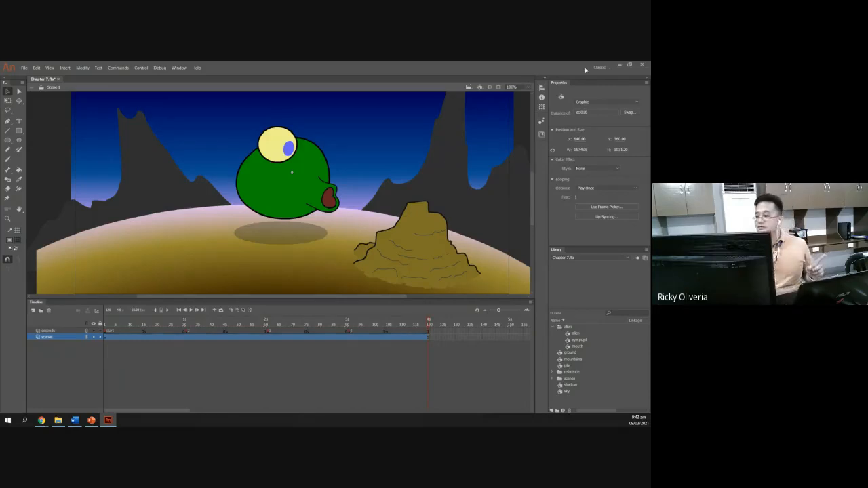
Return the Chapter 7 slides to the title slide, close PowerPoint and minimize the animation program.
left_click(91, 421)
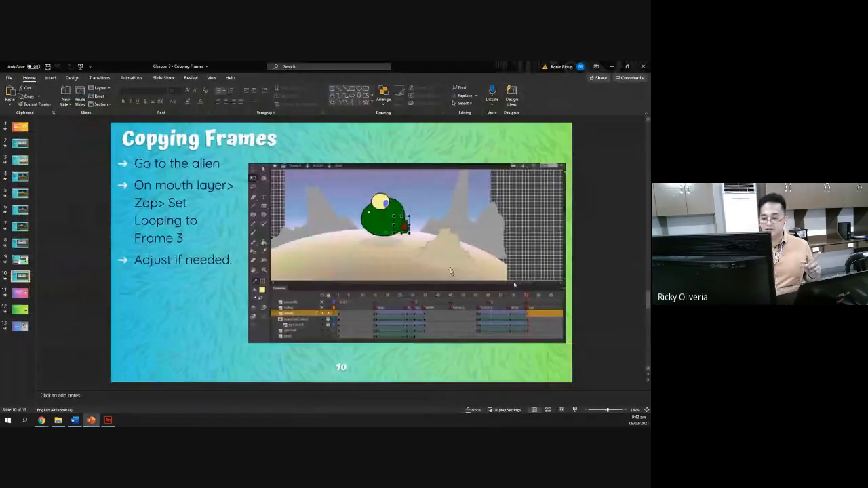
key("Home")
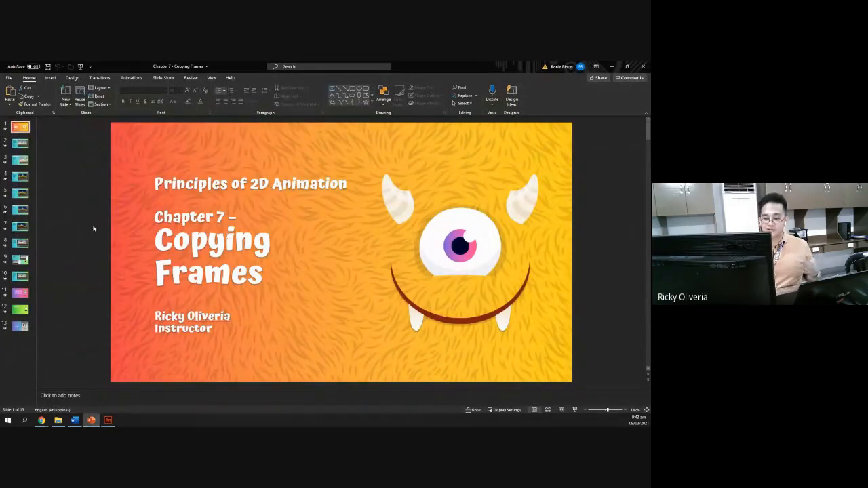
left_click(643, 66)
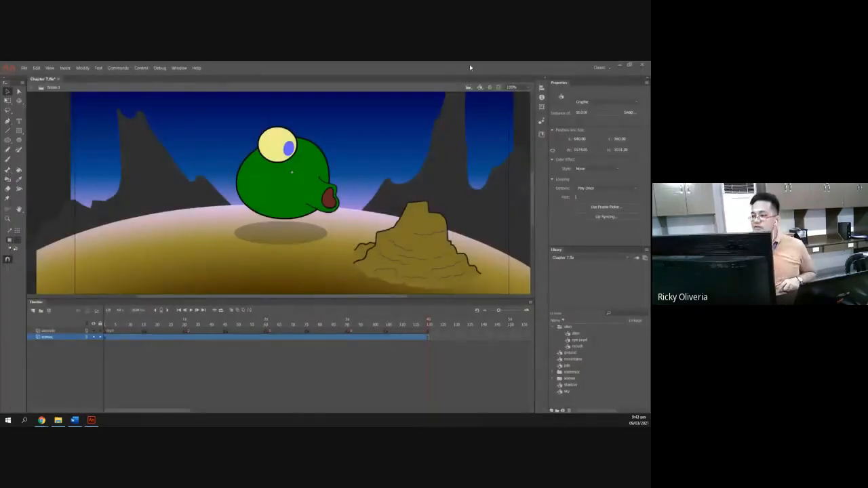
left_click(619, 65)
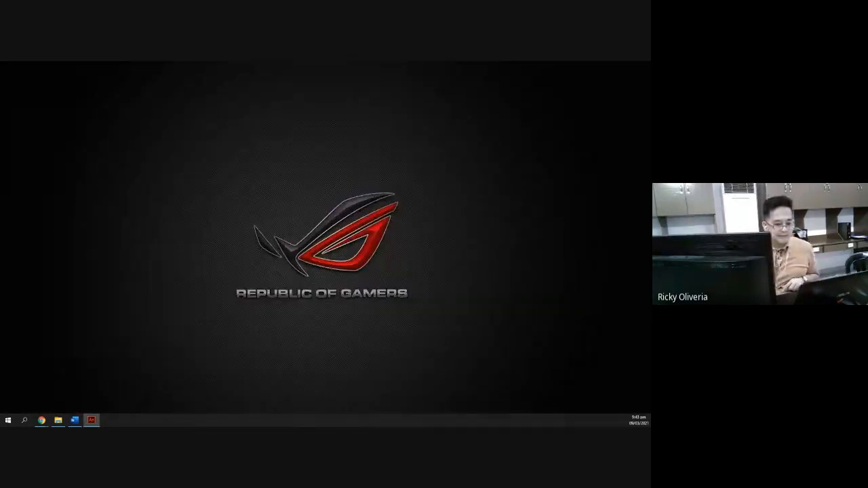
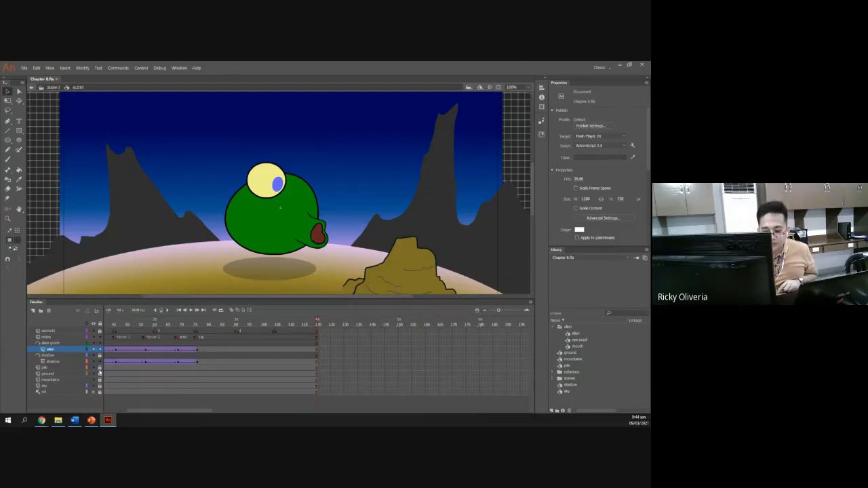
Open the pile symbol for editing inside sc.010 and enlarge the stage working area.
double_click(406, 264)
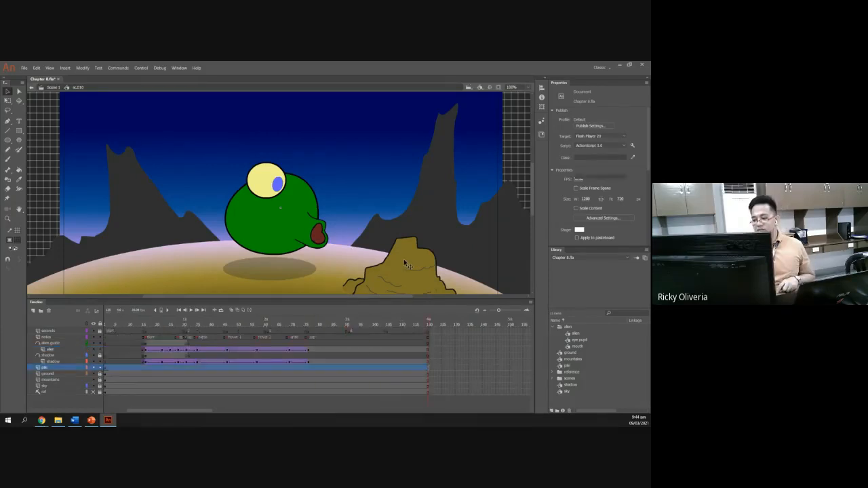
scroll(319, 244, "down", 4)
scroll(324, 285, "up", 2)
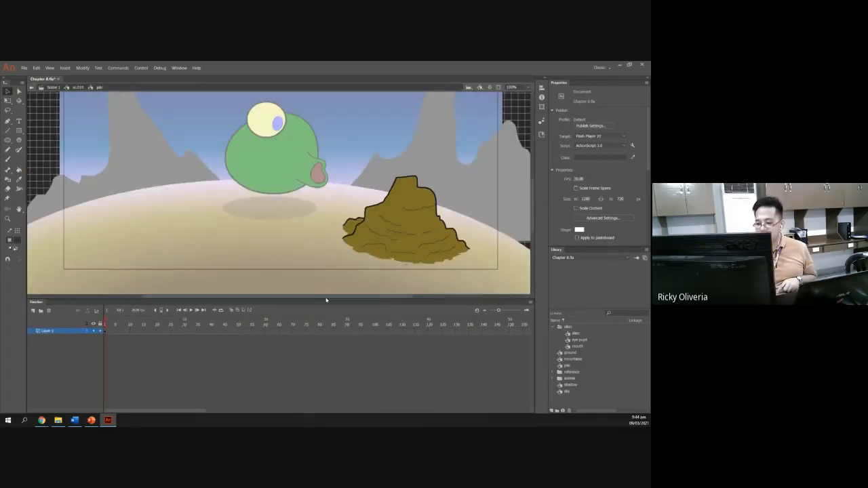
left_click_drag(327, 302, 331, 346)
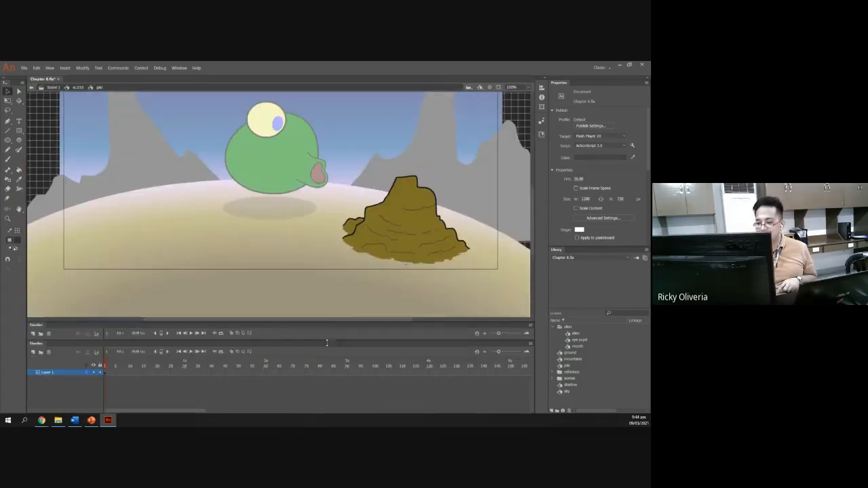
left_click_drag(531, 234, 530, 211)
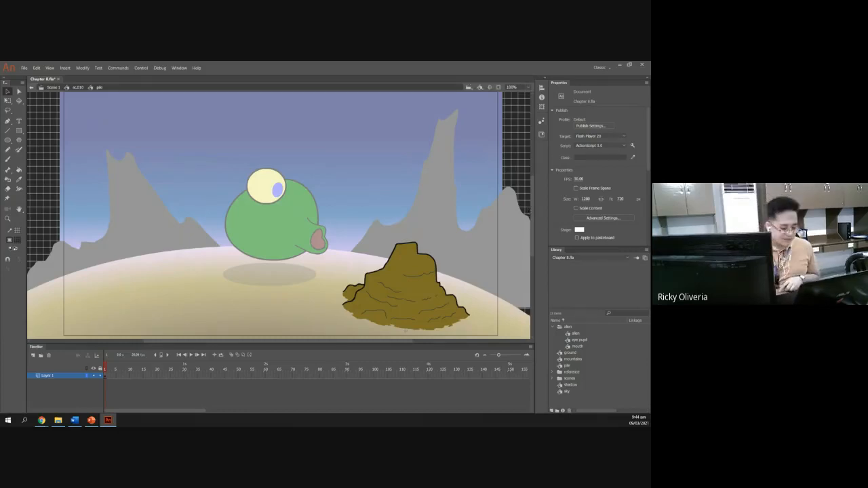
Switch to the slides and read the Stagger slide on converting the pile artwork to a symbol.
key("alt+Tab")
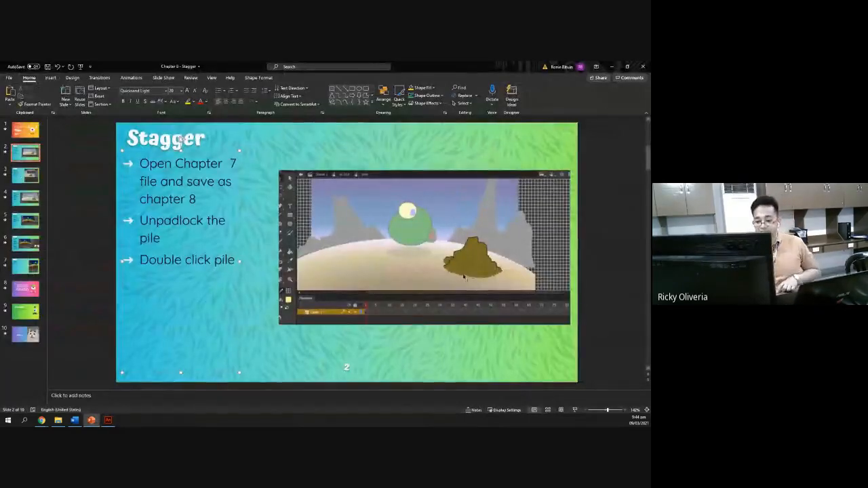
left_click(30, 180)
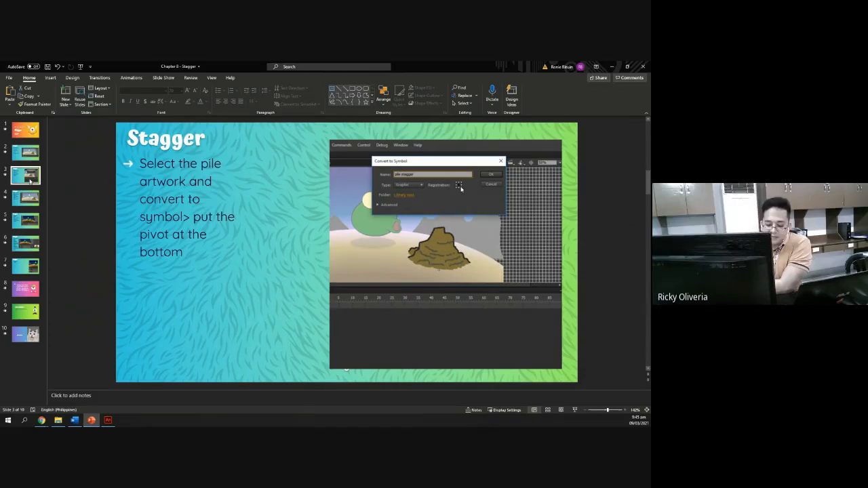
left_click(109, 421)
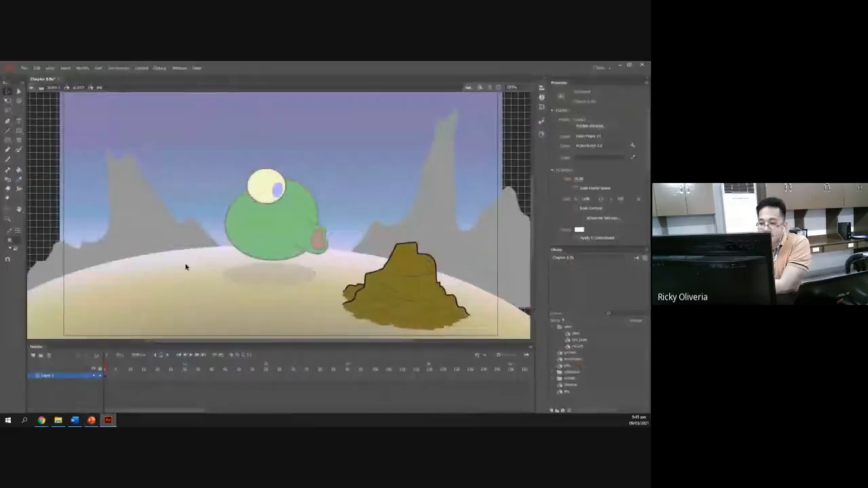
Convert the pile artwork into a graphic symbol named pile stagger with its registration point at the bottom centre.
left_click(104, 378)
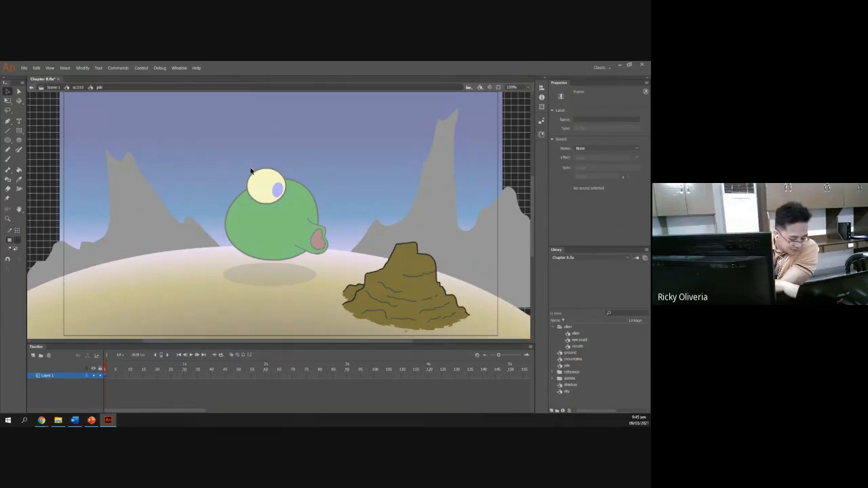
key("F8")
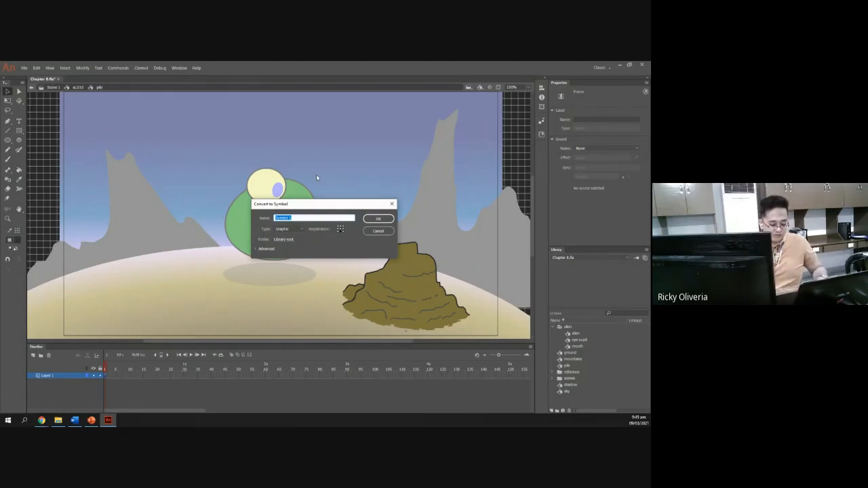
key("Return")
key("alt+Tab")
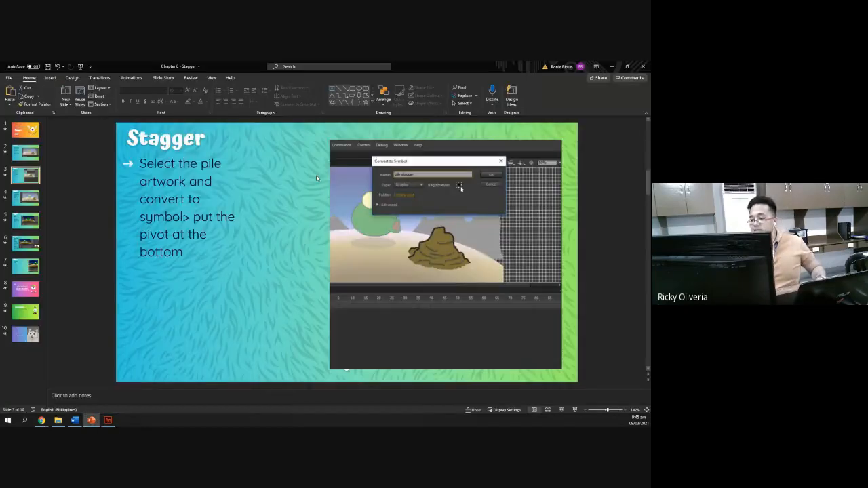
key("alt+Tab")
type("pile-d")
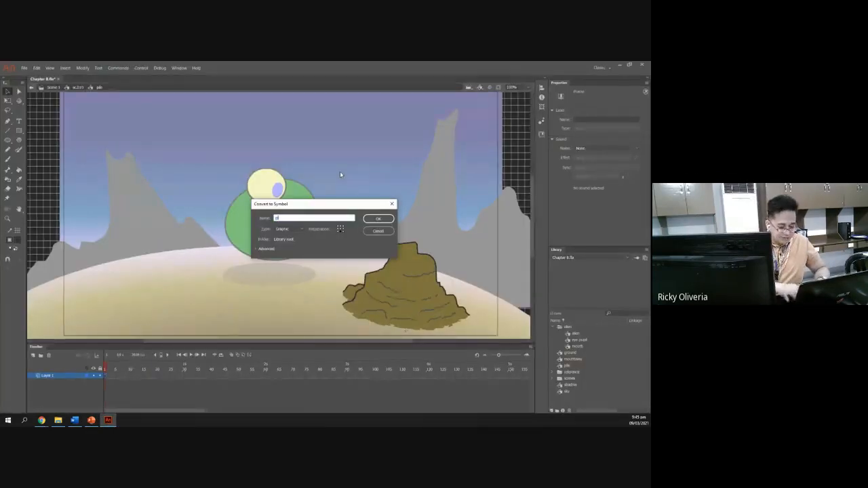
key("BackSpace")
type("d")
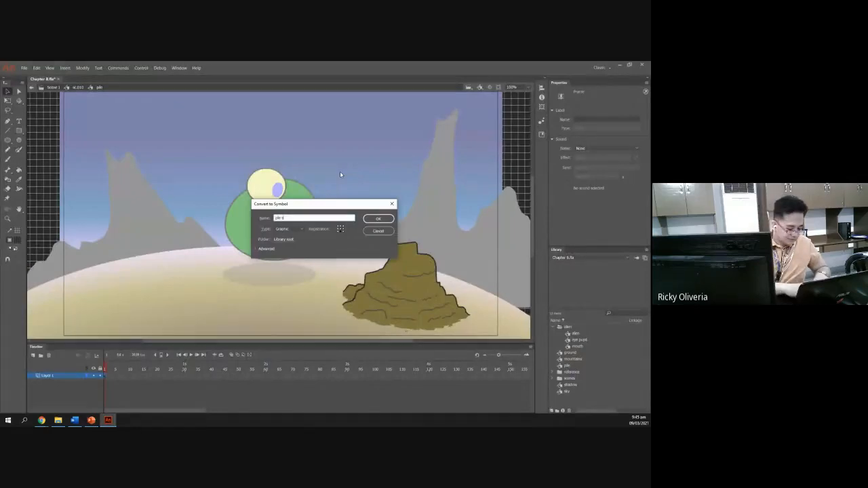
type("tagger")
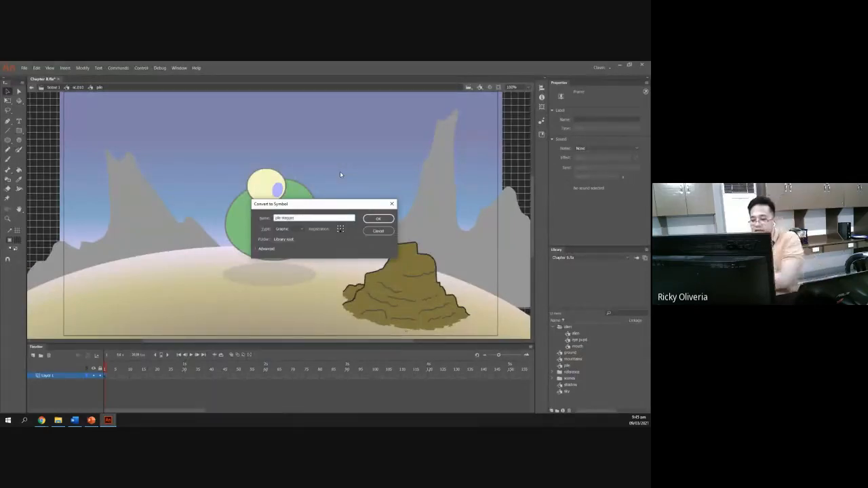
left_click(340, 232)
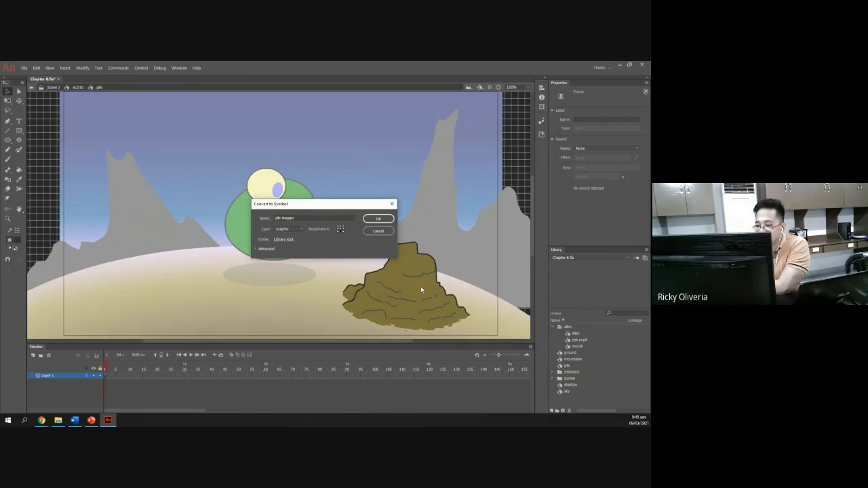
left_click(384, 220)
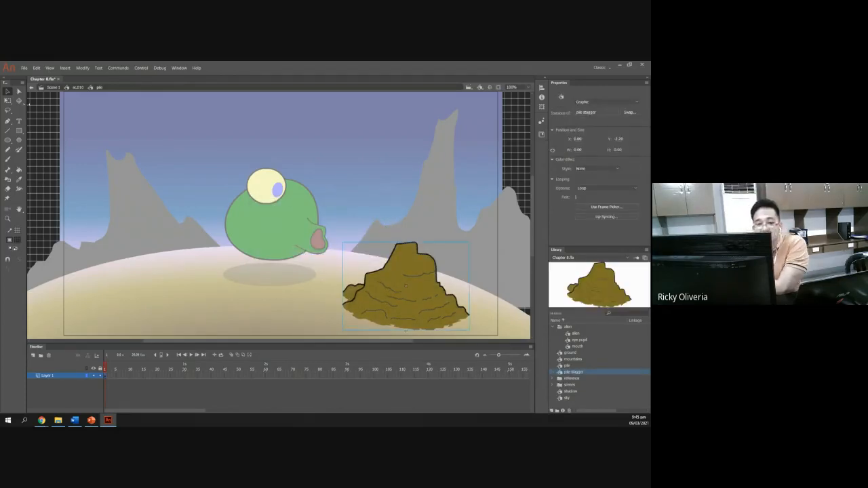
Try to resize the pile with the Free Transform tool, then undo the change.
left_click(9, 102)
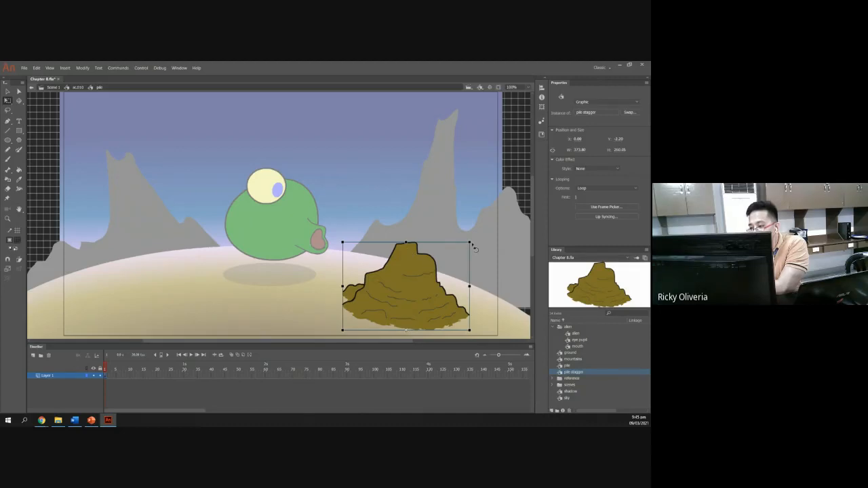
left_click_drag(473, 243, 455, 239)
key("ctrl+z")
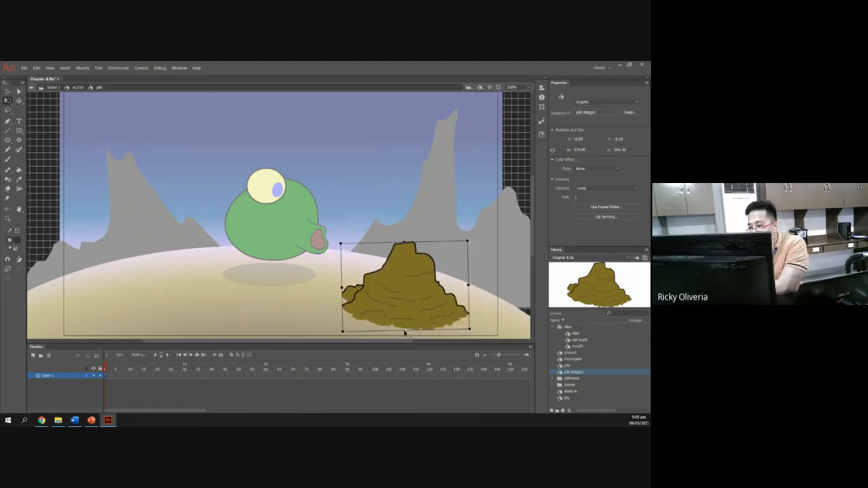
key("ctrl+z")
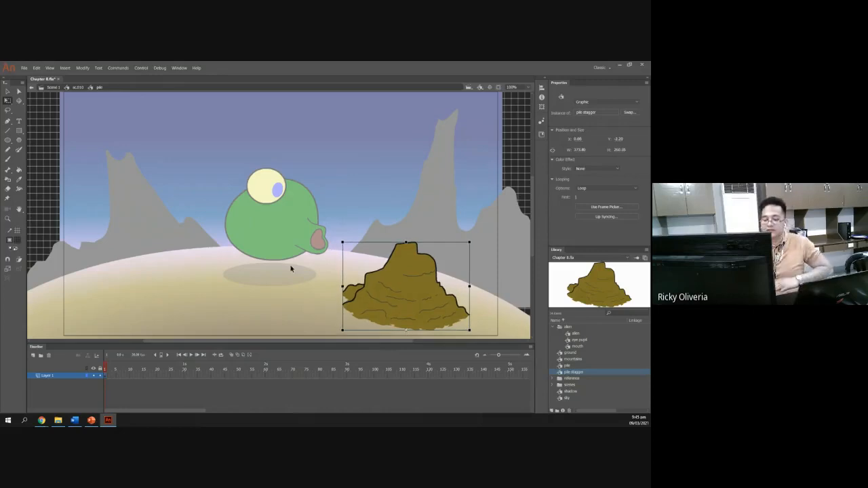
Switch to the slides and read the next Stagger slide on the frame 10 keyframe and tween.
left_click(92, 420)
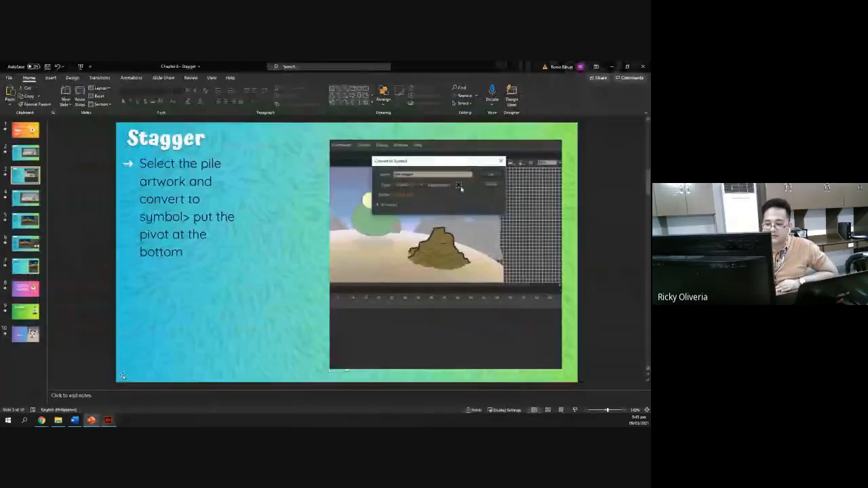
left_click(30, 196)
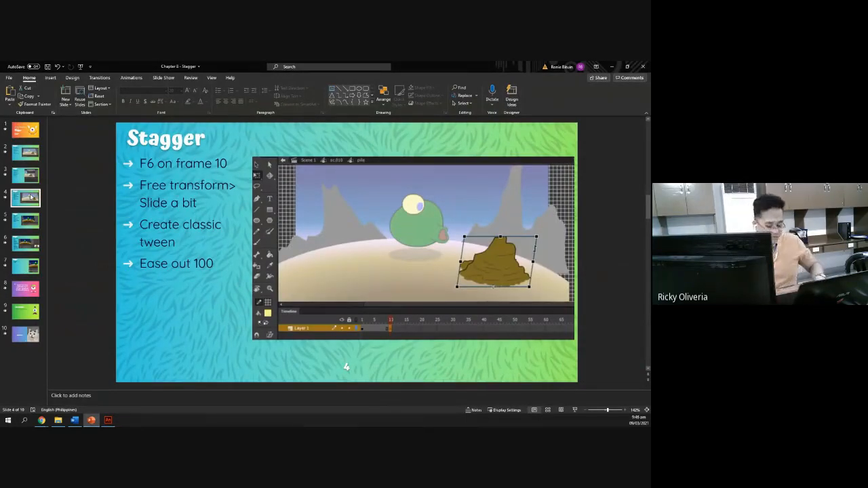
key("alt+Tab")
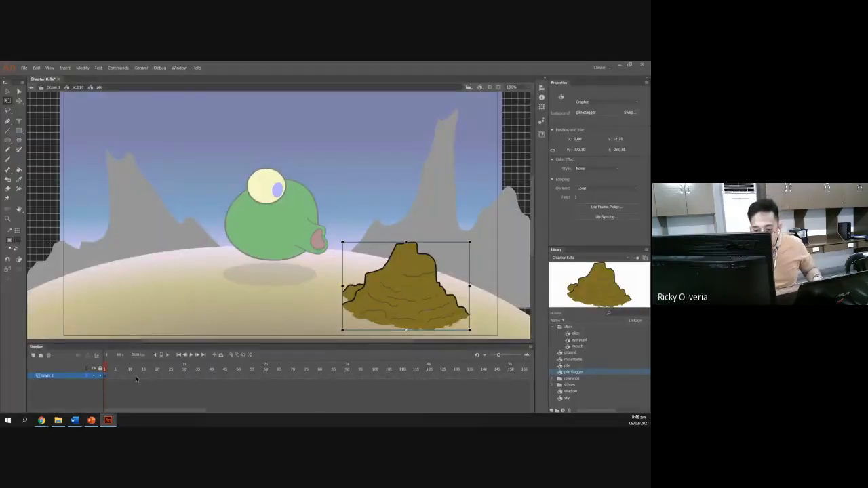
Insert a keyframe at frame 10 and skew the pile slightly to the right with Free Transform.
left_click(131, 377)
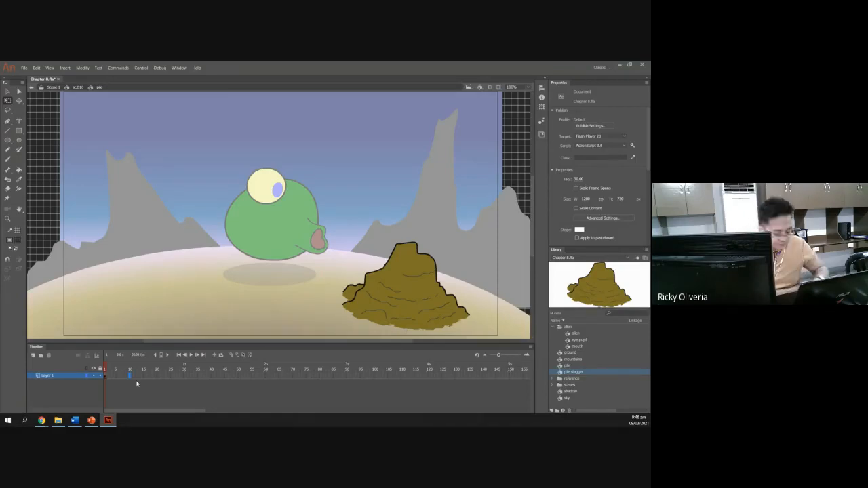
key("F6")
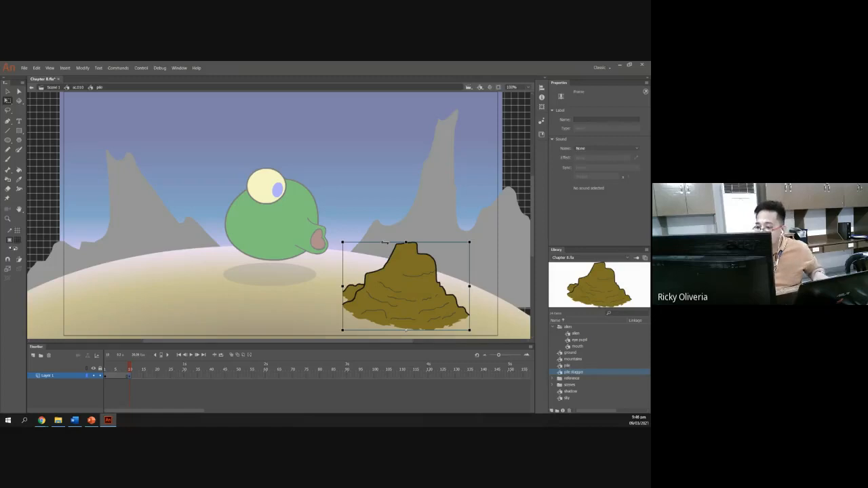
left_click_drag(385, 243, 396, 243)
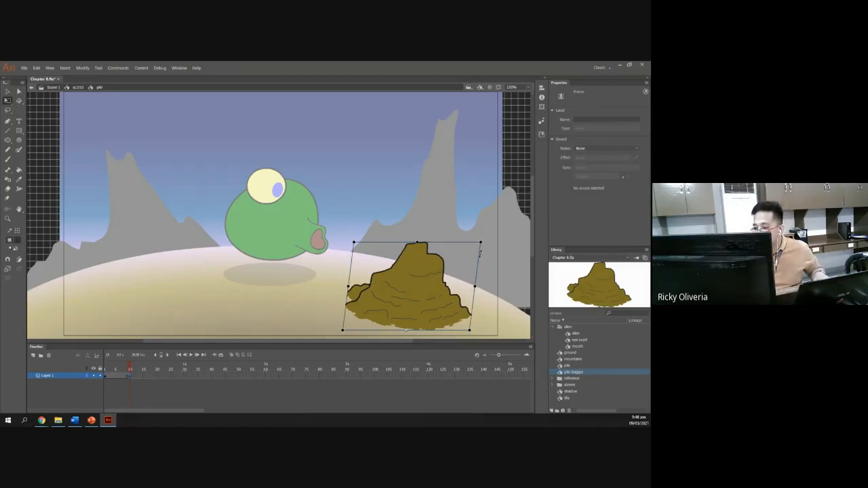
left_click_drag(480, 255, 481, 260)
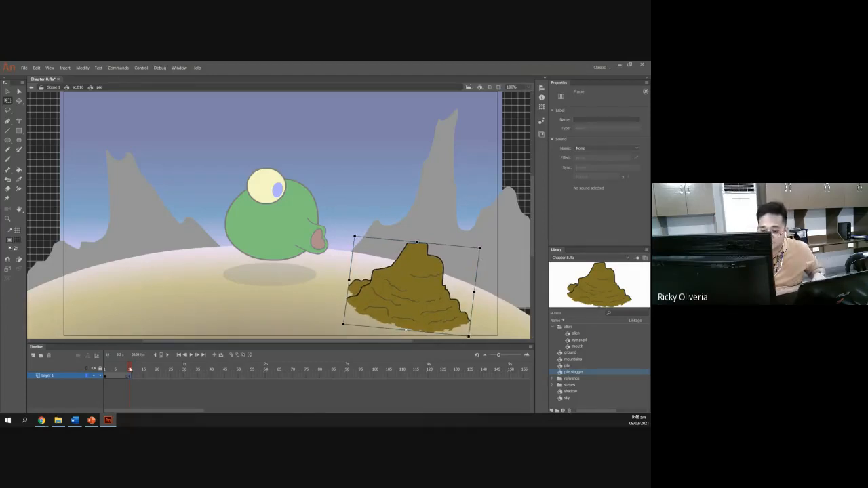
Create a classic tween between frame 1 and frame 10 on the pile's layer.
left_click_drag(130, 370, 94, 361)
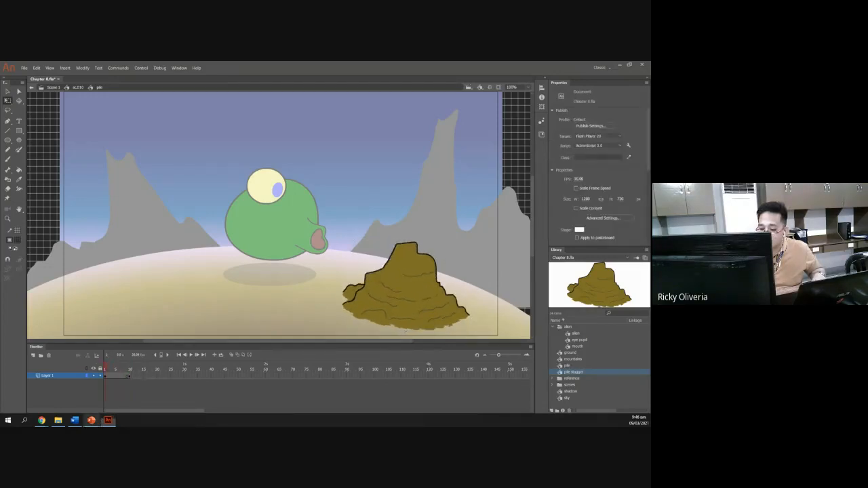
left_click(91, 420)
left_click(108, 421)
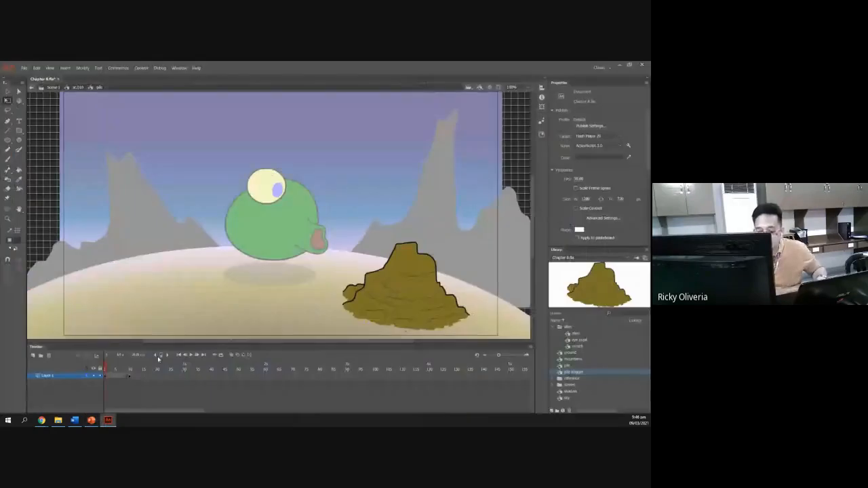
left_click(118, 375)
right_click(118, 375)
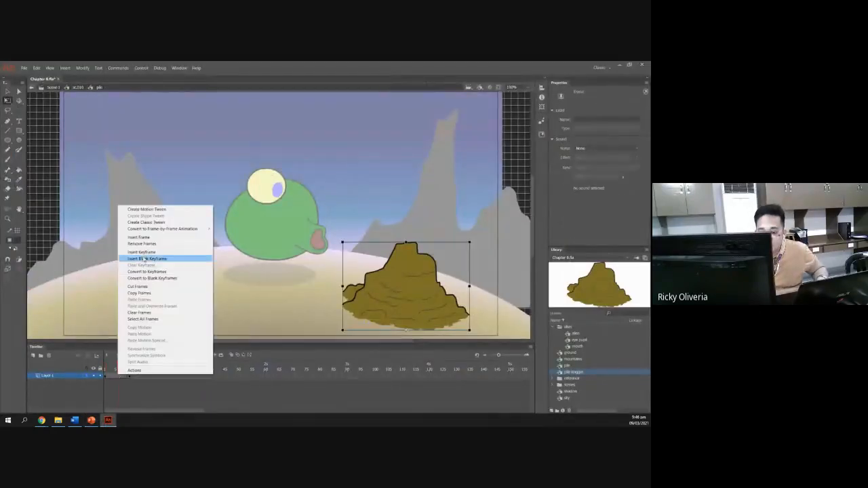
left_click(150, 224)
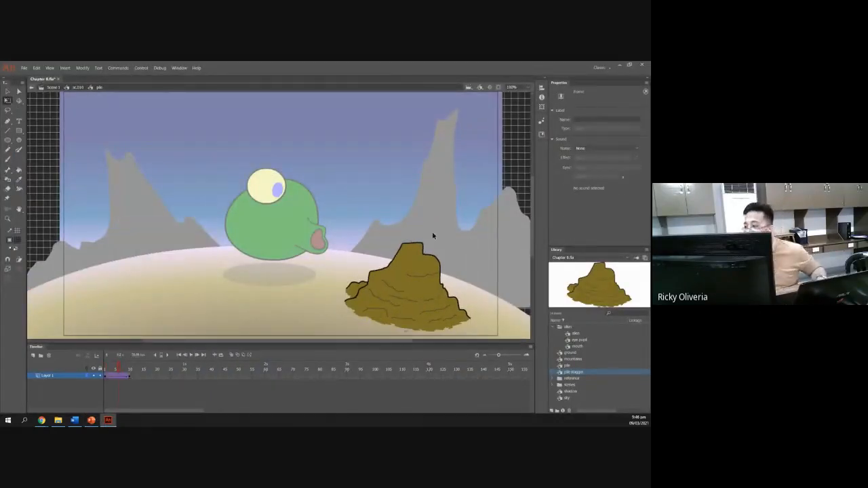
Scrub through the new tween and select the pile to review its skew.
left_click(411, 264)
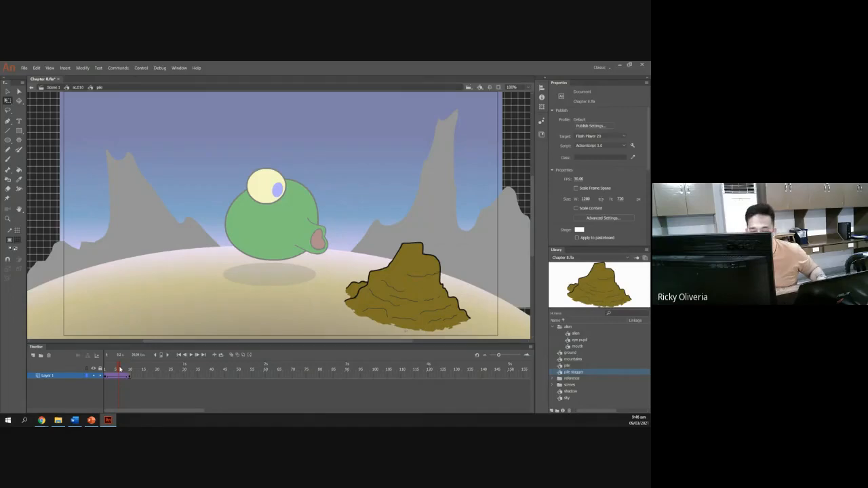
left_click_drag(120, 369, 131, 370)
left_click(430, 291)
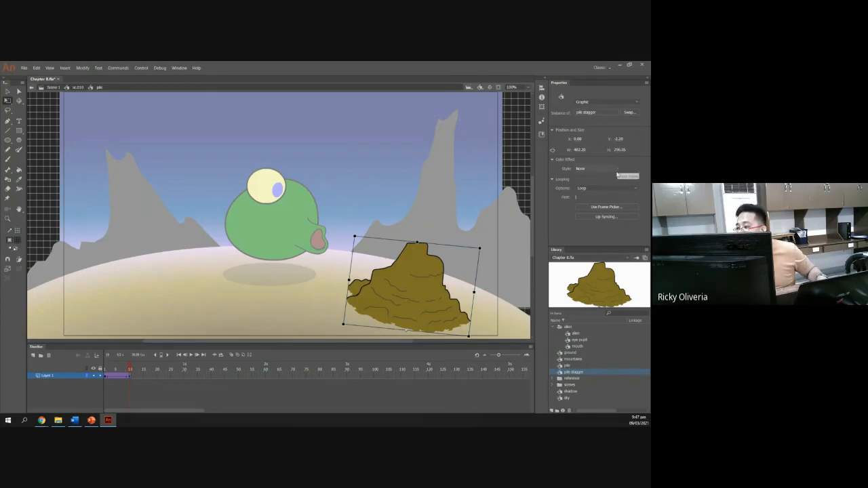
Set the ease of the pile's classic tween to 100 (ease out), checking the slide for the value.
left_click(107, 376)
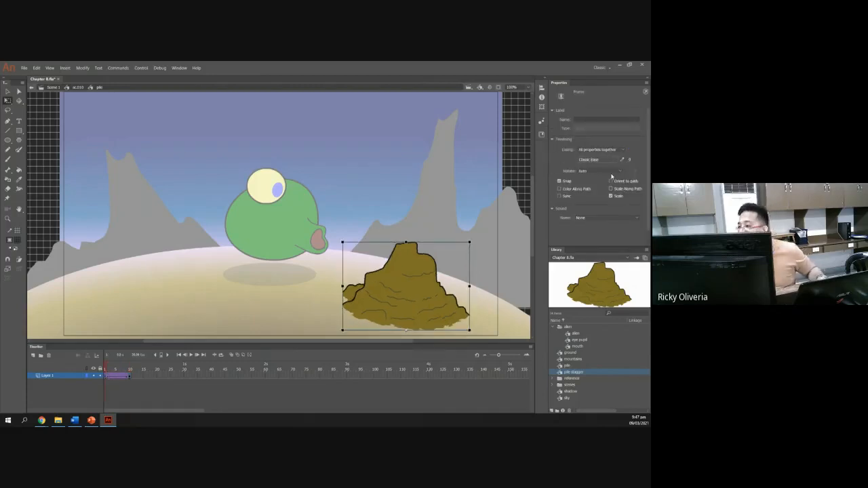
key("alt+Tab")
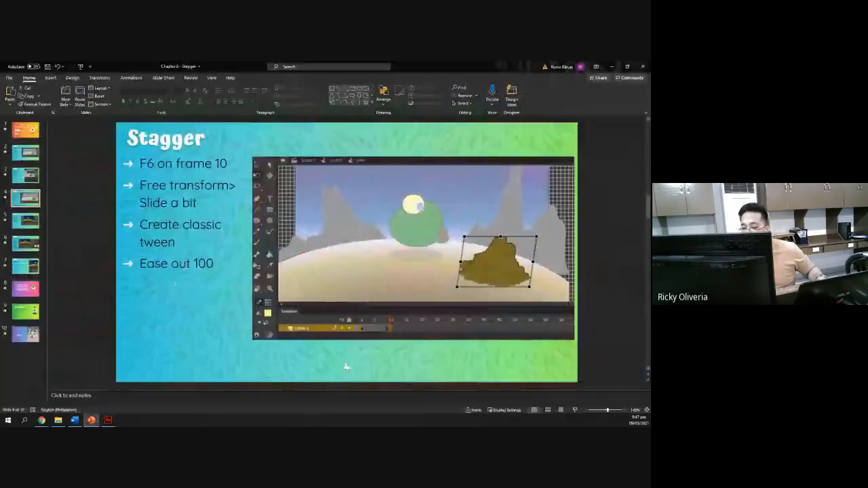
key("alt+Tab")
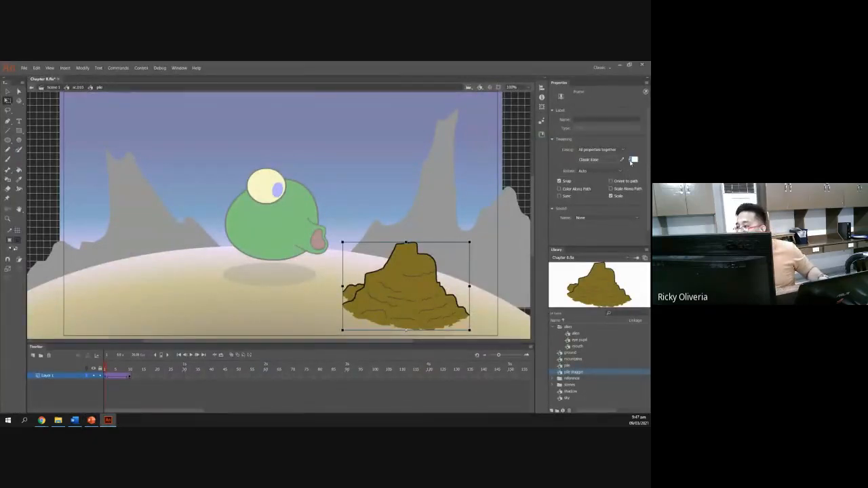
key("alt+Tab")
key("alt+Tab")
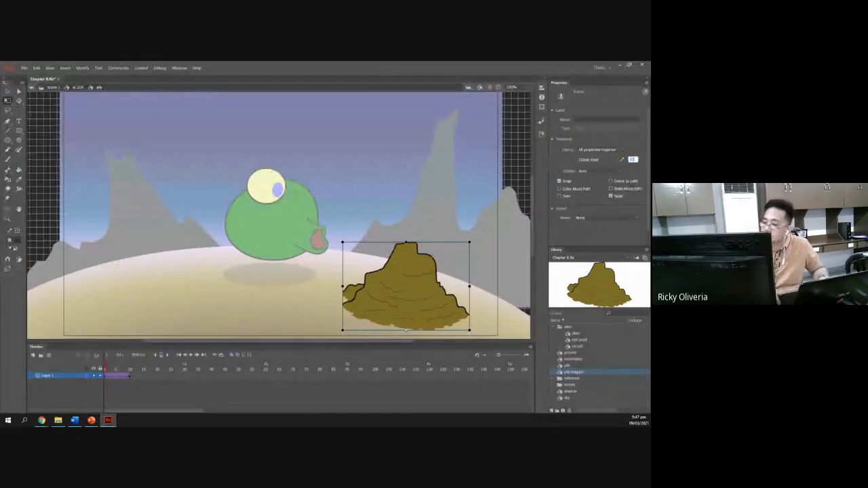
key("Return")
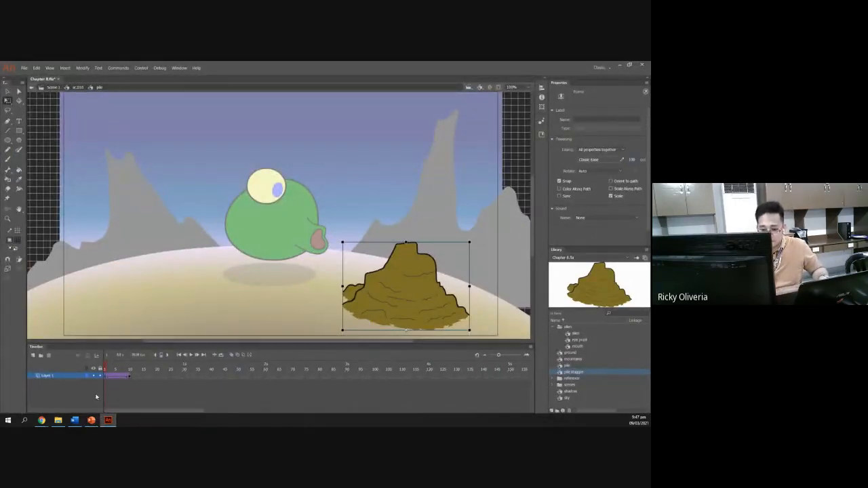
Read the next Stagger slide and return from the pile stagger symbol to scene sc.010.
mouse_move(106, 372)
left_mouse_down()
mouse_move(132, 373)
mouse_move(98, 368)
mouse_move(143, 369)
mouse_move(103, 361)
left_mouse_up()
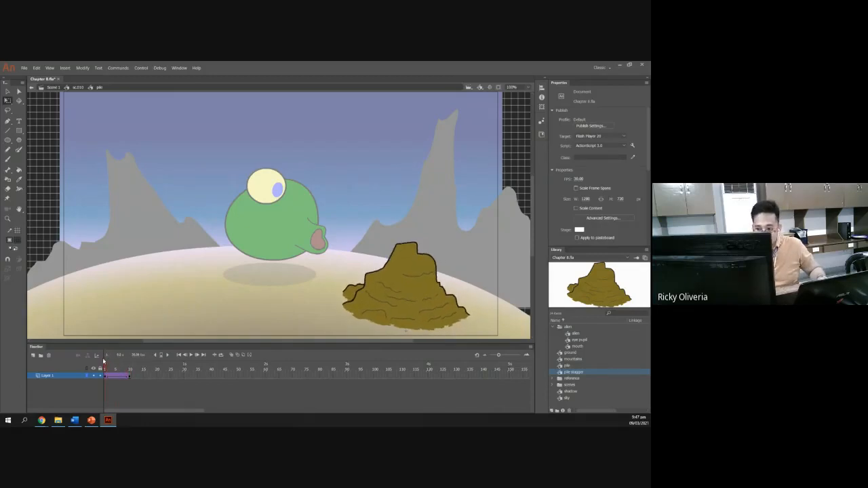
key("alt+Tab")
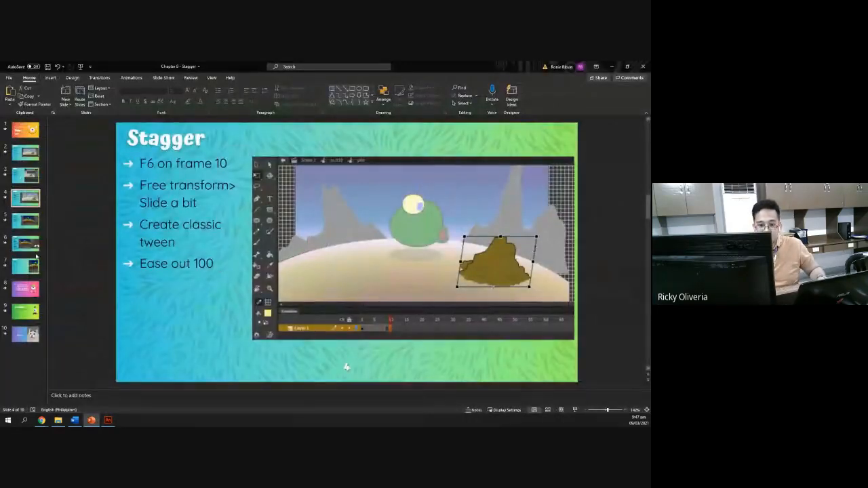
left_click(25, 221)
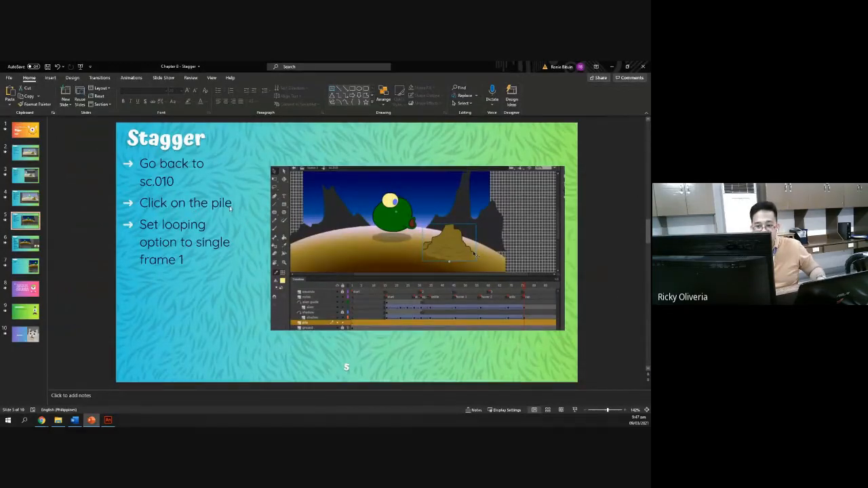
key("alt+Tab")
left_click(78, 88)
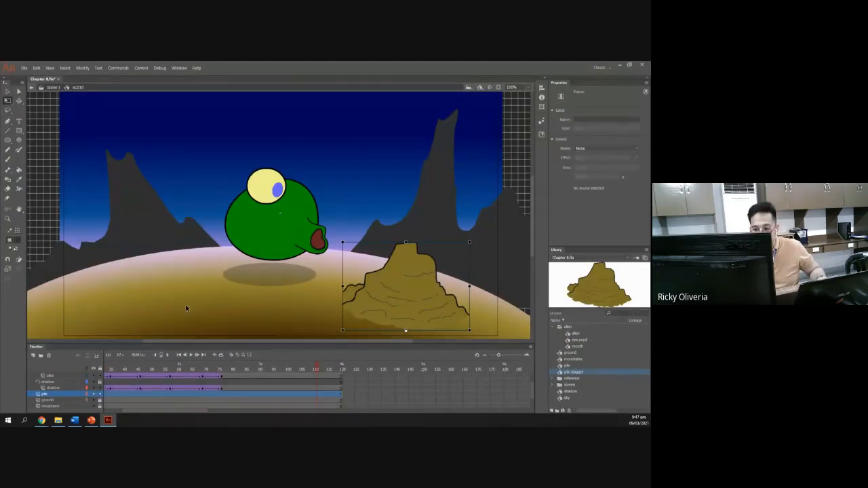
Scrub the sc.010 timeline and reread the slide's instructions on the pile's looping option.
left_click(249, 314)
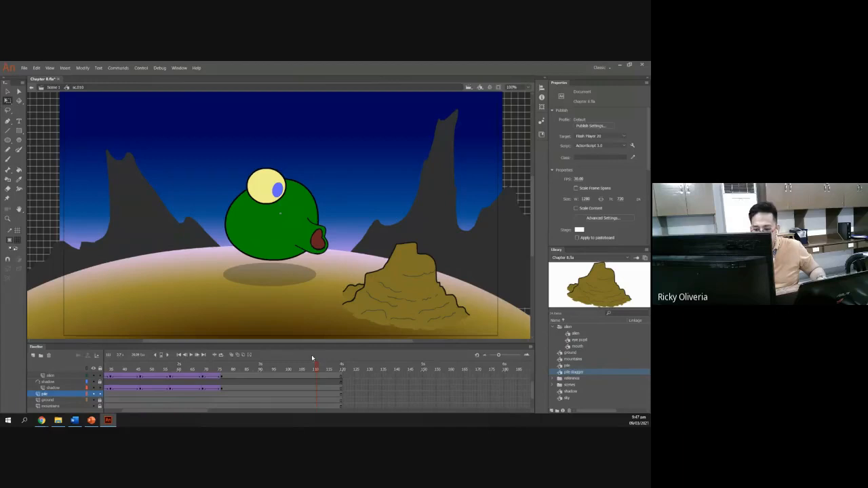
mouse_move(317, 369)
left_mouse_down()
mouse_move(102, 358)
mouse_move(326, 365)
left_mouse_up()
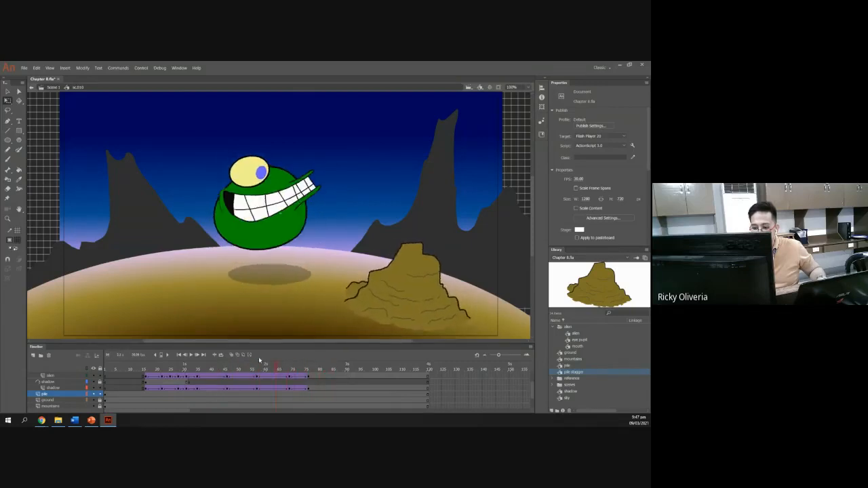
mouse_move(172, 358)
left_mouse_down()
mouse_move(333, 361)
mouse_move(171, 357)
mouse_move(271, 358)
mouse_move(180, 356)
left_mouse_up()
key("alt+Tab")
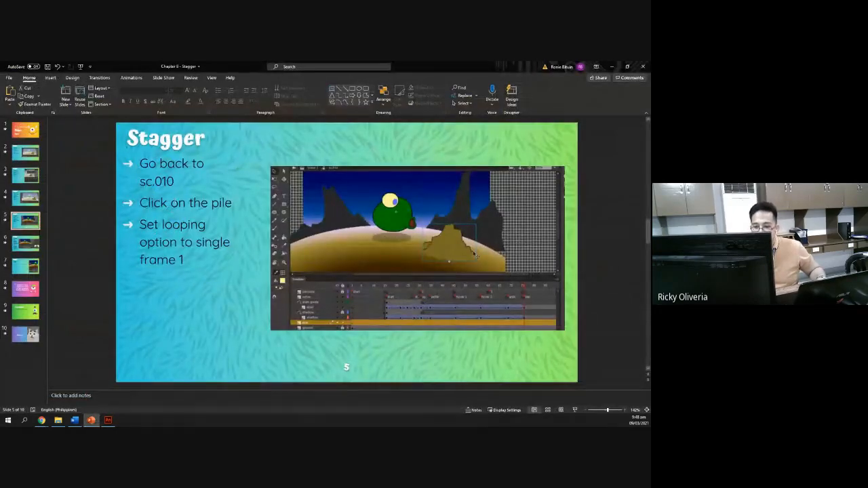
left_click_drag(140, 225, 205, 281)
key("alt+Tab")
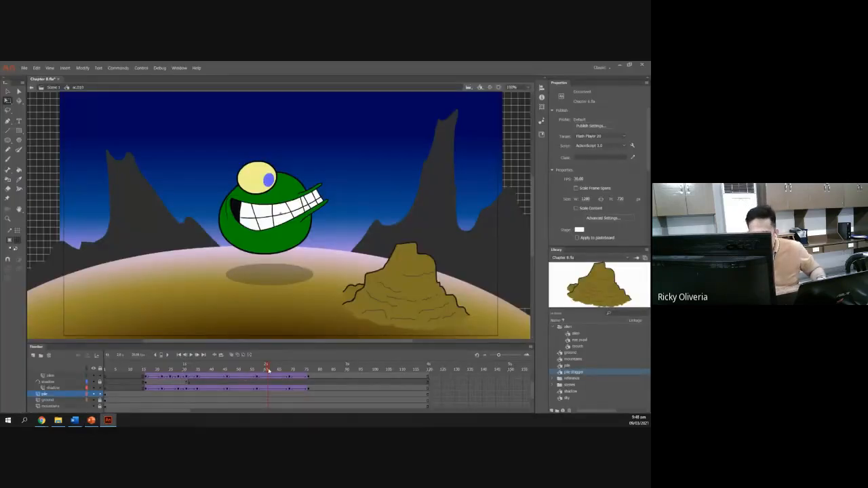
left_click_drag(268, 370, 103, 375)
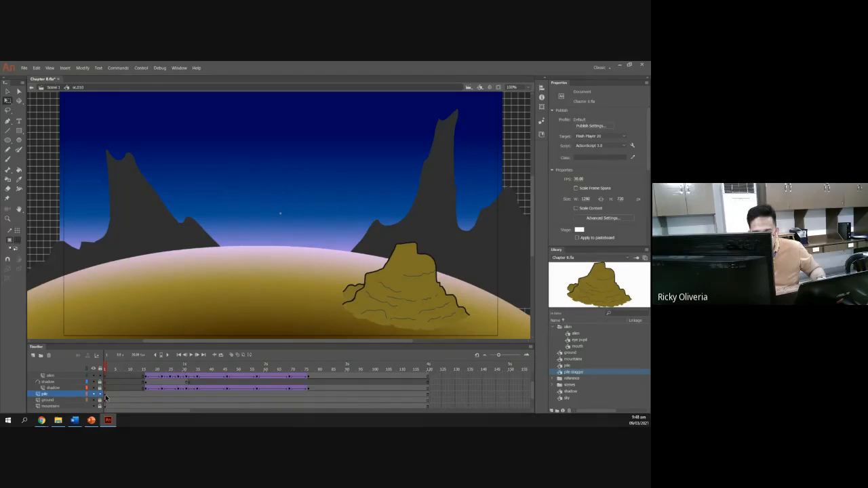
Select the pile instance at the start of its layer and set its looping option to Single Frame.
left_click(106, 397)
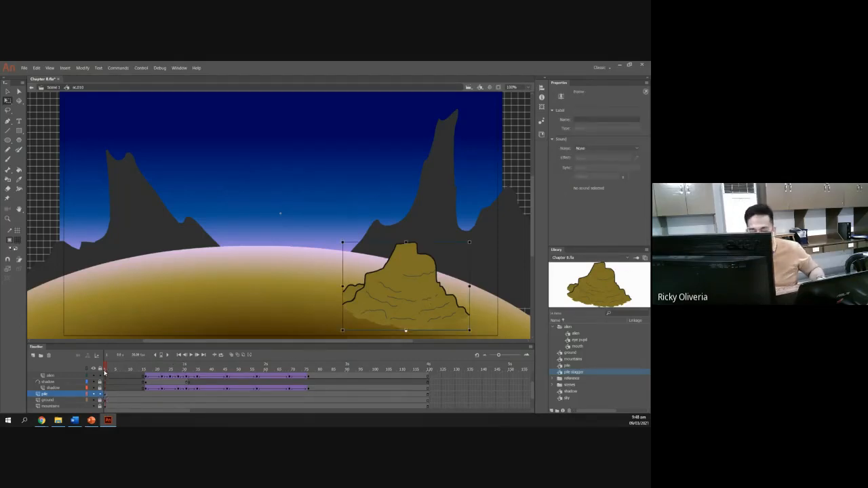
left_click_drag(106, 372, 311, 381)
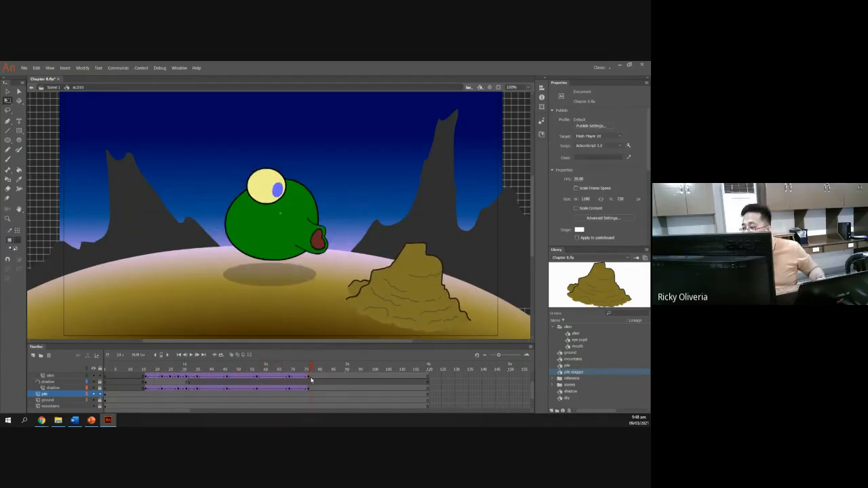
left_click(120, 395)
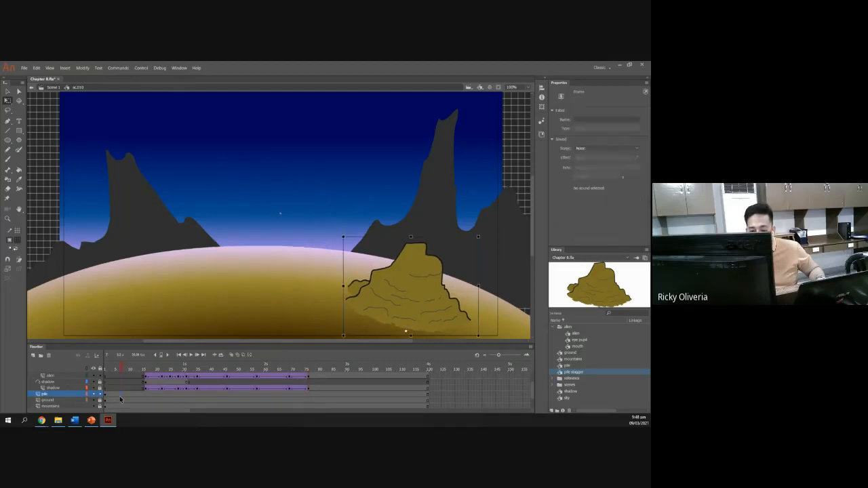
left_click(403, 329)
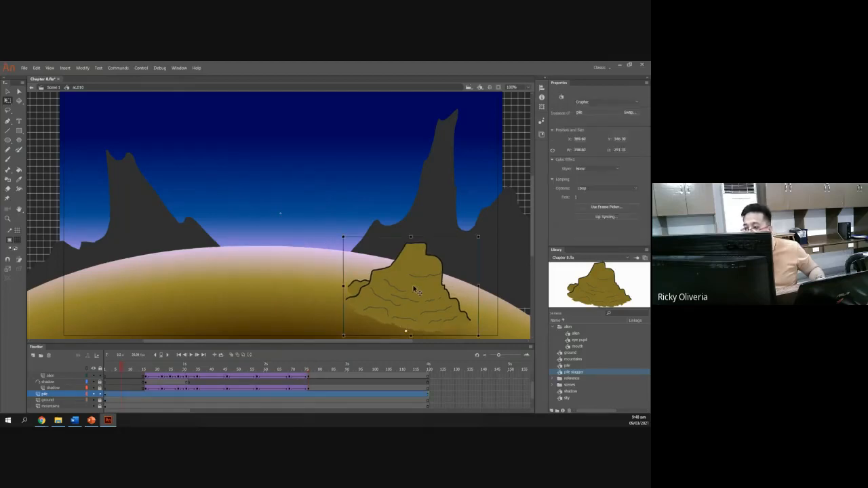
left_click(588, 188)
left_click(595, 211)
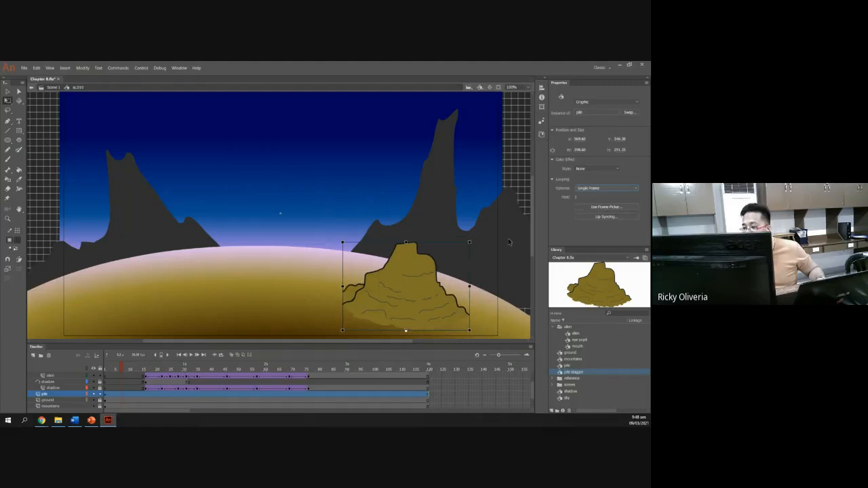
left_click_drag(121, 370, 277, 376)
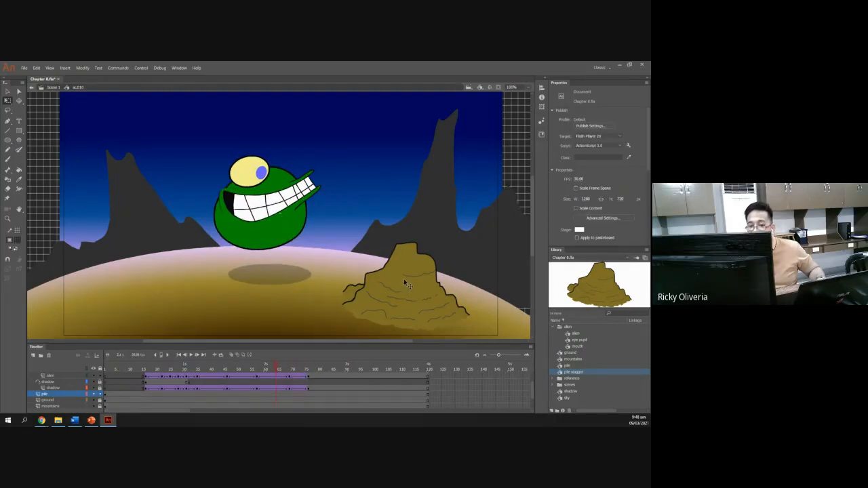
Insert a keyframe on the pile layer at frame 75, aligned with the zap label.
left_click(92, 421)
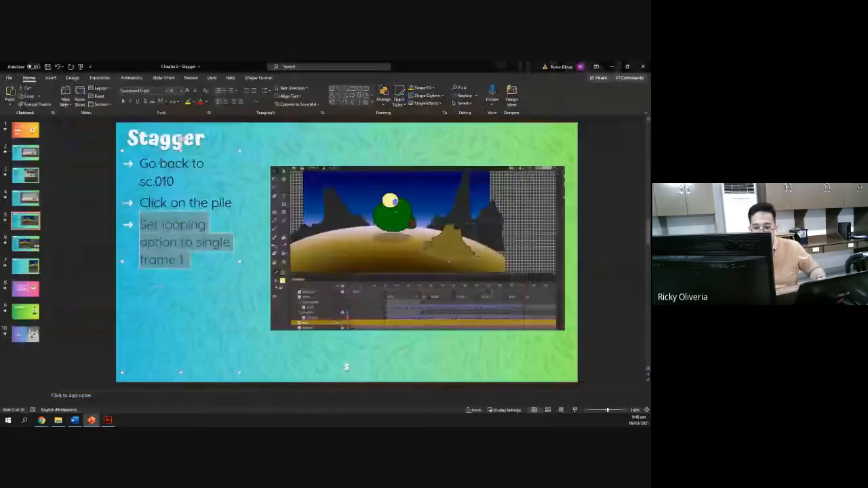
left_click(29, 244)
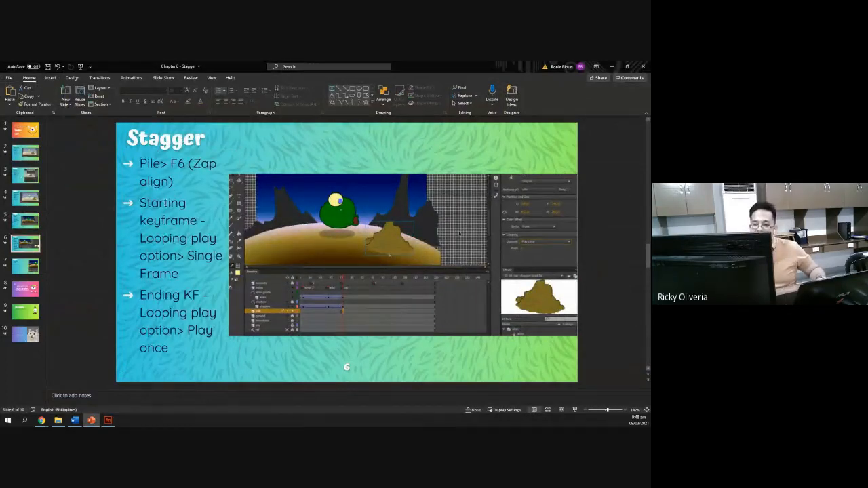
left_click(107, 421)
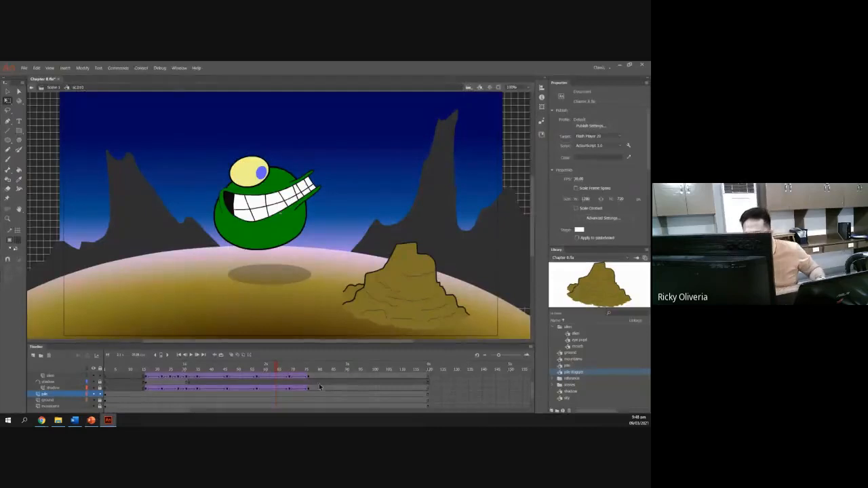
scroll(293, 388, "up", 1)
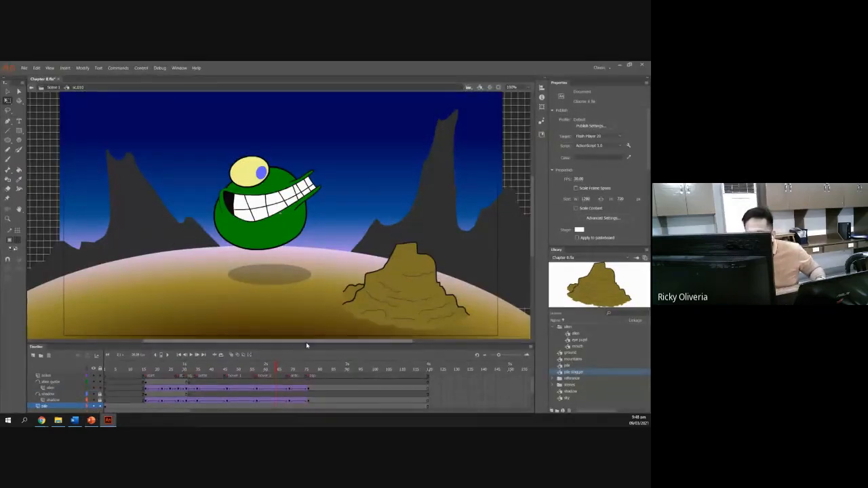
left_click_drag(306, 345, 307, 314)
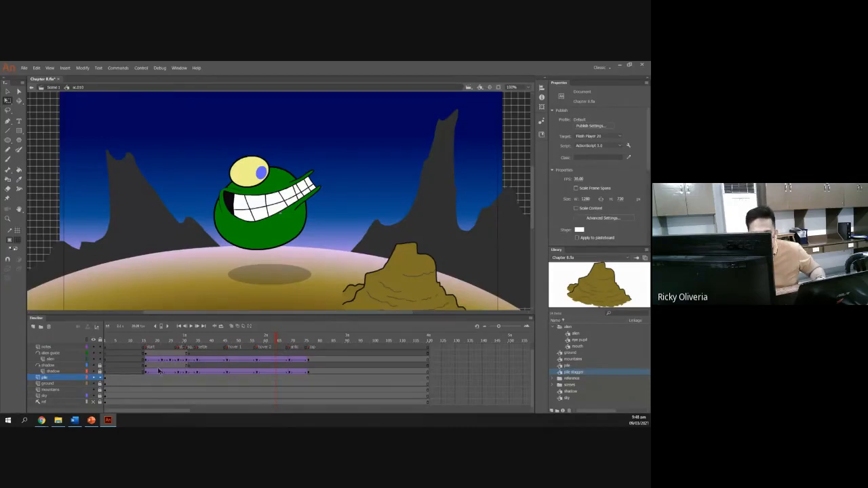
left_click(310, 379)
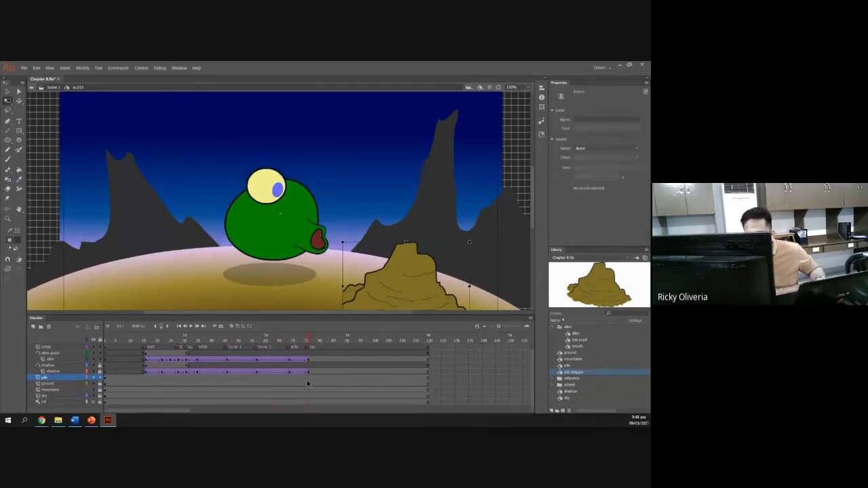
key("alt+Tab")
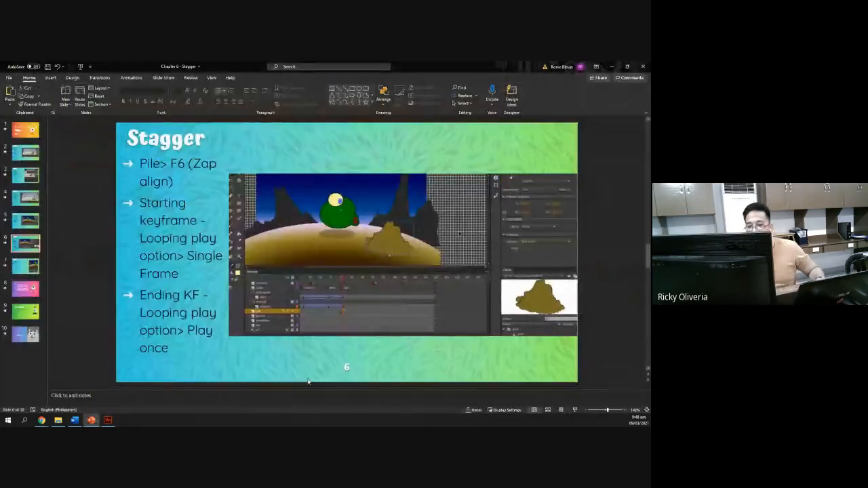
key("alt+Tab")
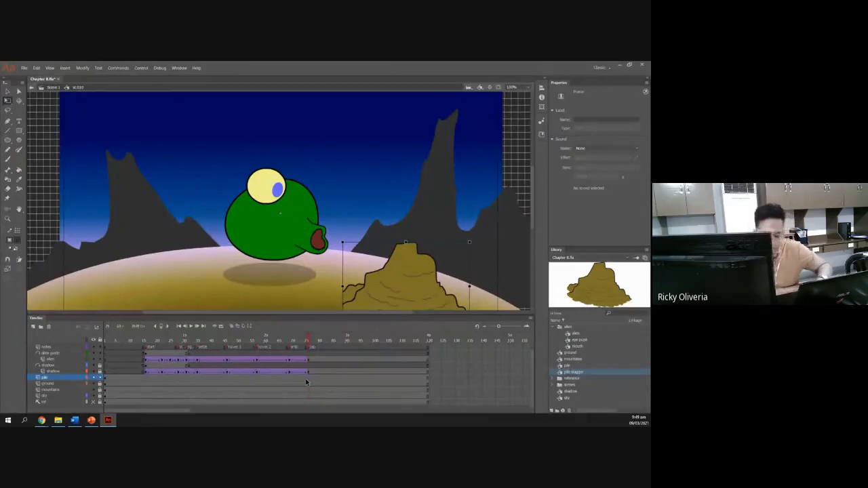
mouse_move(309, 340)
left_mouse_down()
mouse_move(99, 337)
mouse_move(311, 341)
left_mouse_up()
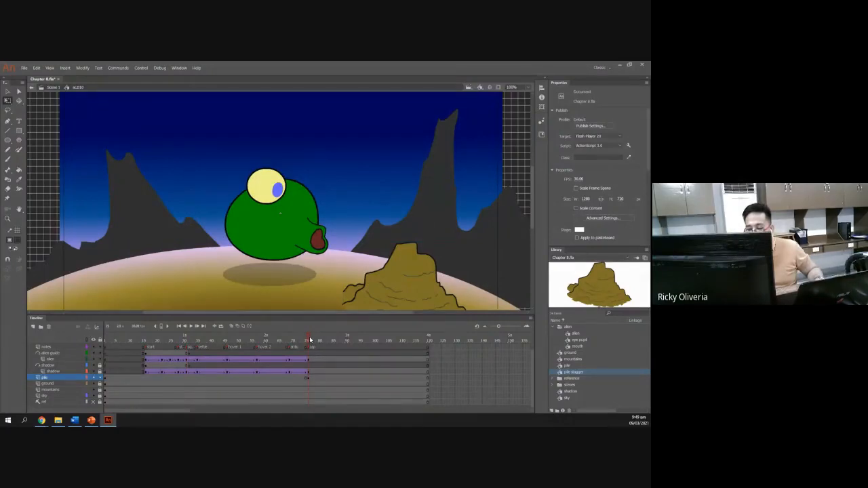
Compare the sc.010 timeline with the Stagger slide's instructions for the pile's ending keyframe.
key("alt+Tab")
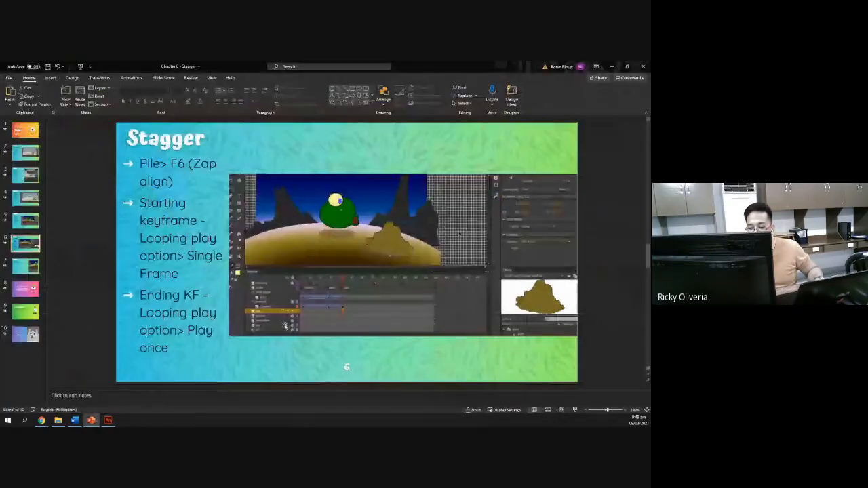
key("alt+Tab")
mouse_move(308, 342)
left_mouse_down()
mouse_move(287, 338)
mouse_move(309, 340)
left_mouse_up()
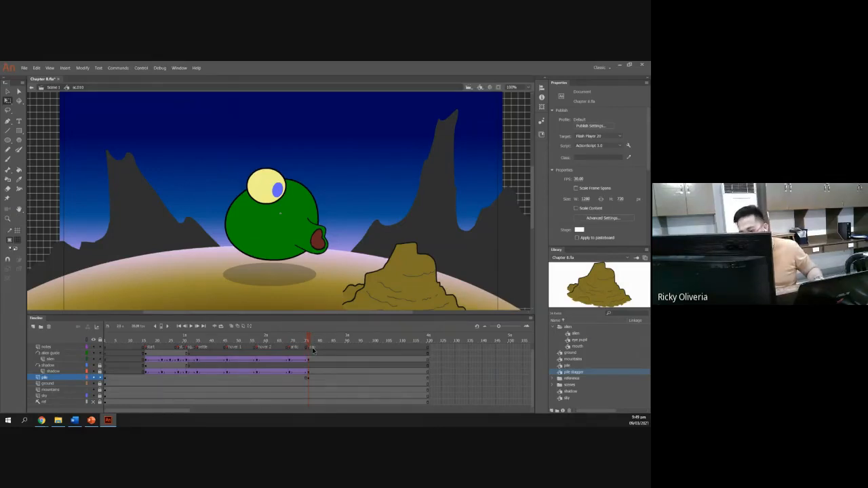
key("alt+Tab")
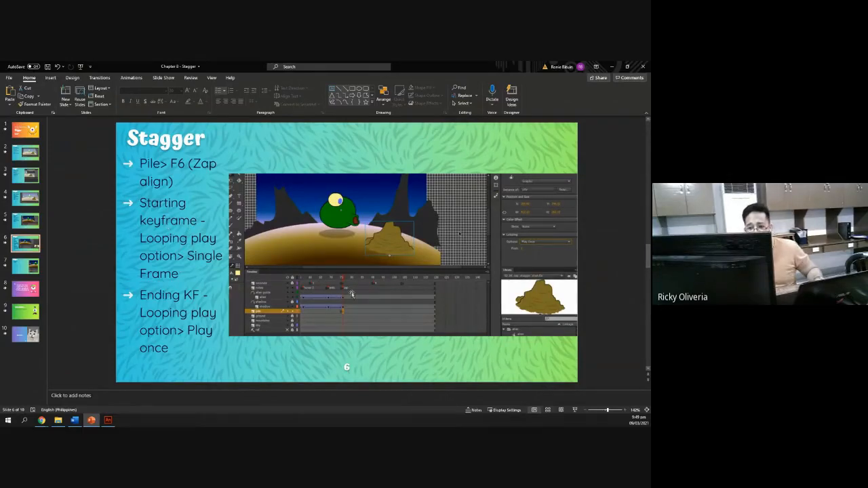
key("alt+Tab")
Select the pile instance at the frame 75 keyframe and set its looping option to Play Once.
left_click(309, 381)
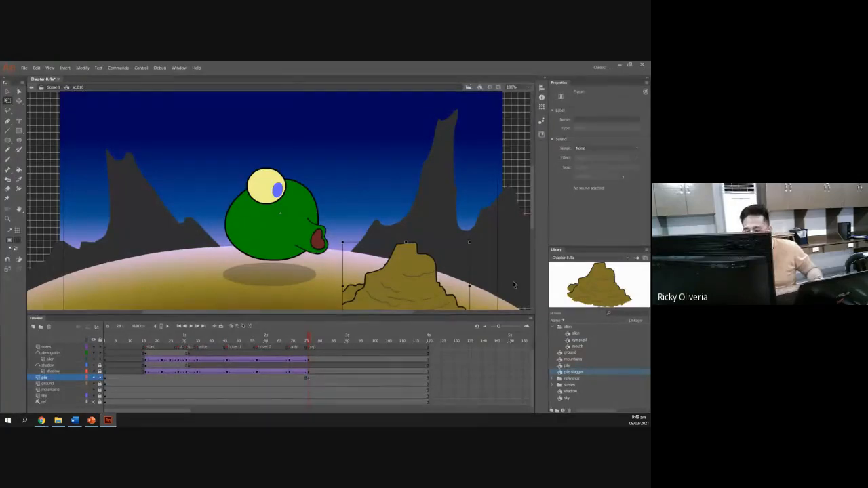
left_click(414, 289)
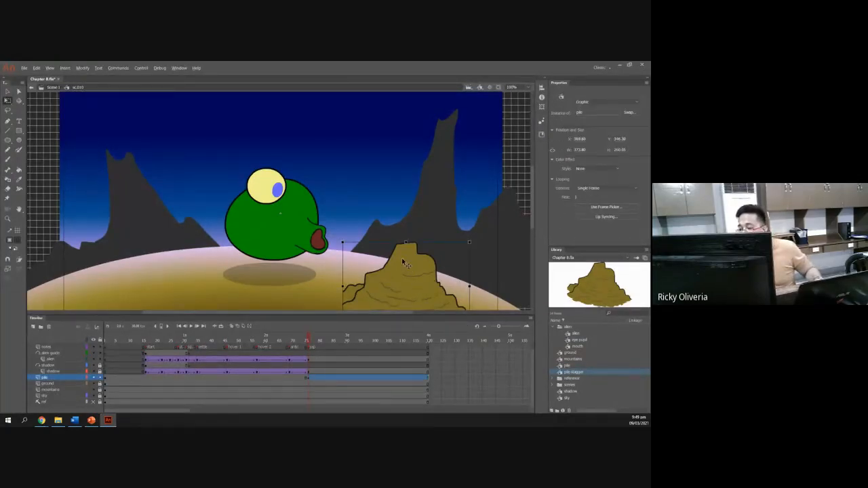
key("alt+Tab")
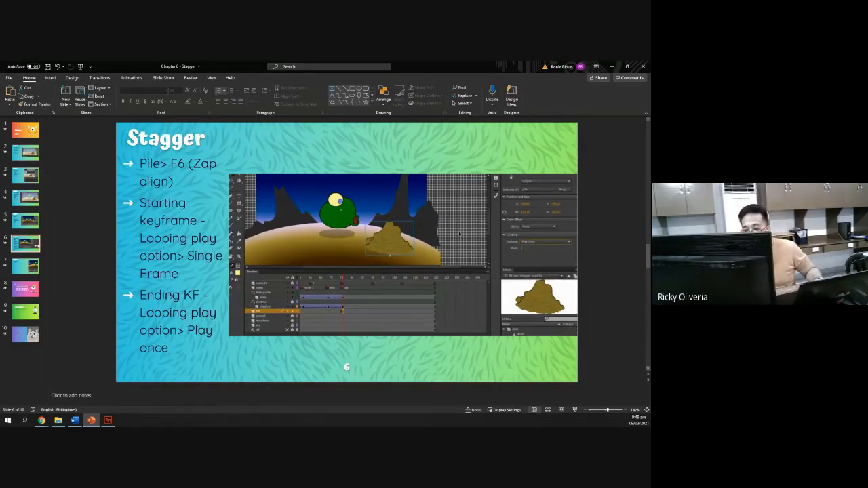
key("alt+Tab")
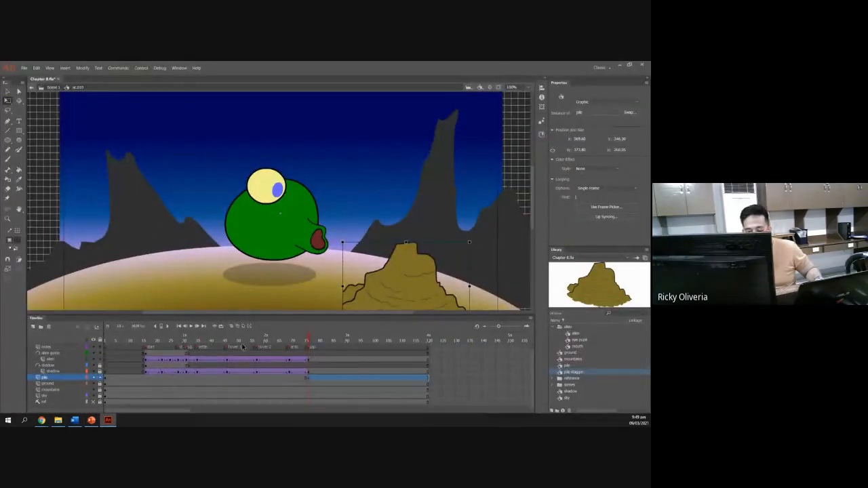
left_click(605, 189)
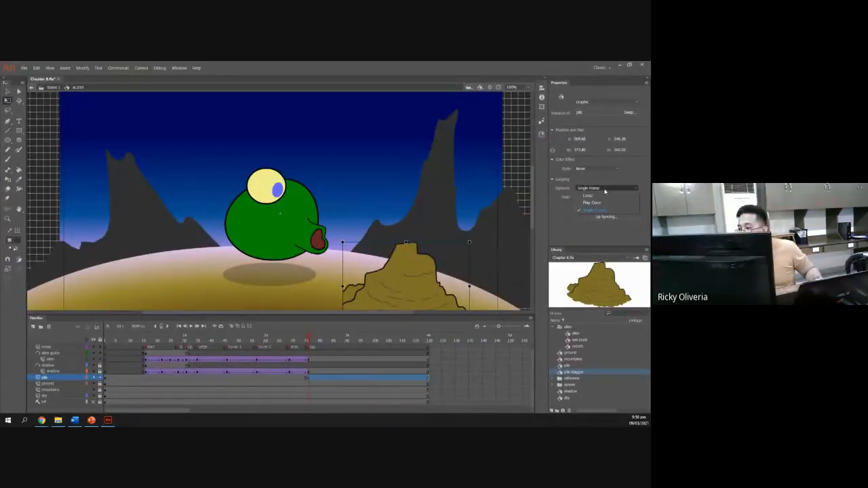
left_click(592, 202)
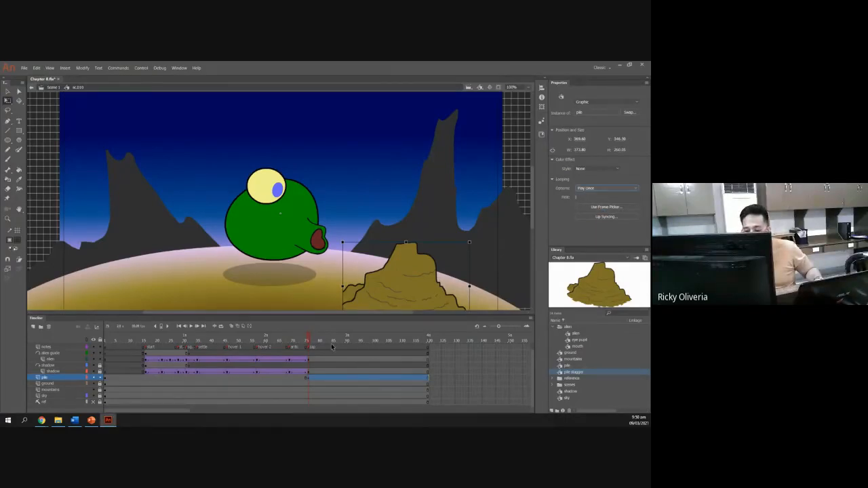
Play the sc.010 animation from the first frame to preview the pile.
left_click_drag(309, 343, 106, 342)
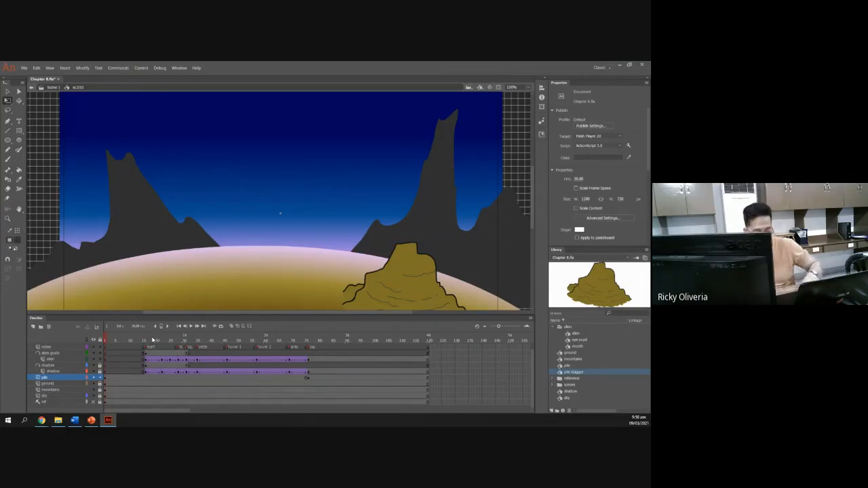
key("Return")
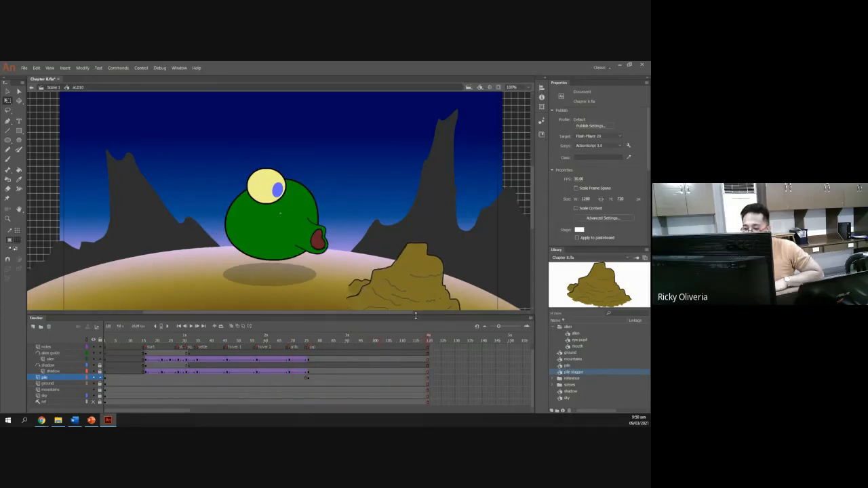
left_click_drag(416, 316, 415, 349)
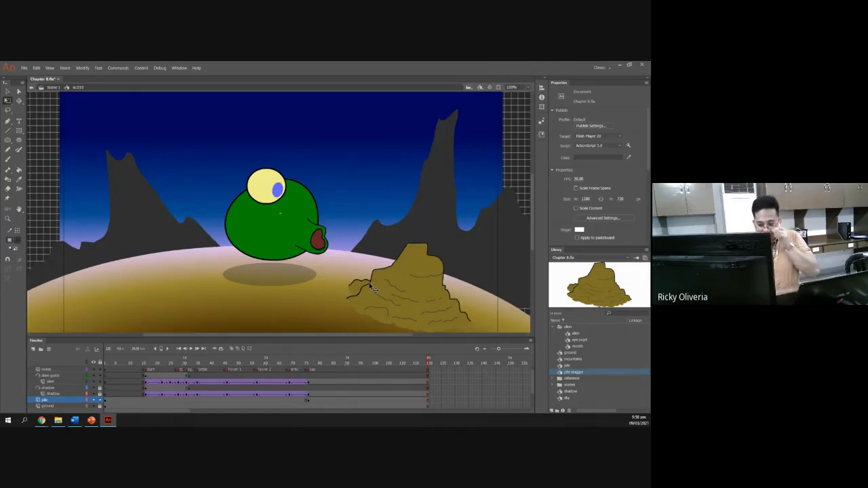
Read the next Stagger slide about formatting the stagger, then return to the animation file.
left_click(91, 421)
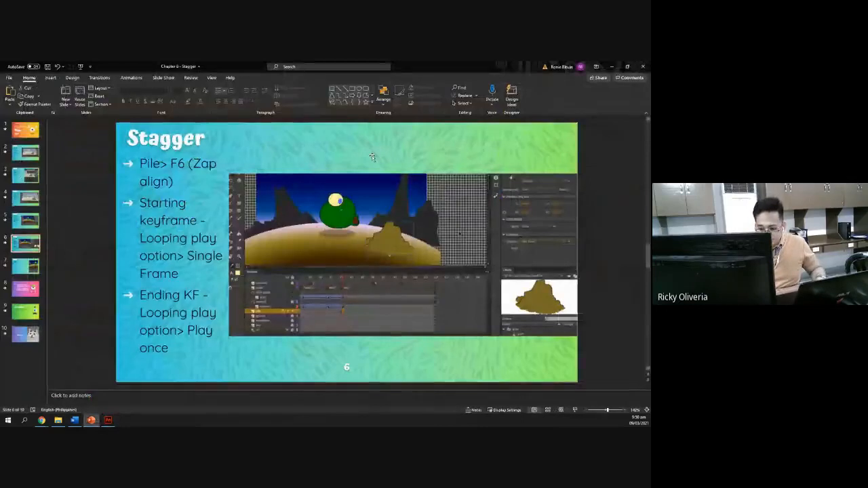
left_click(25, 266)
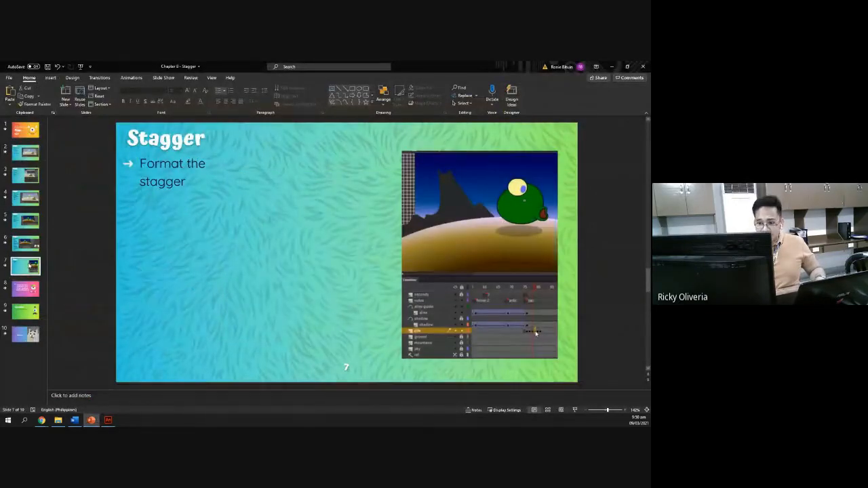
key("Up")
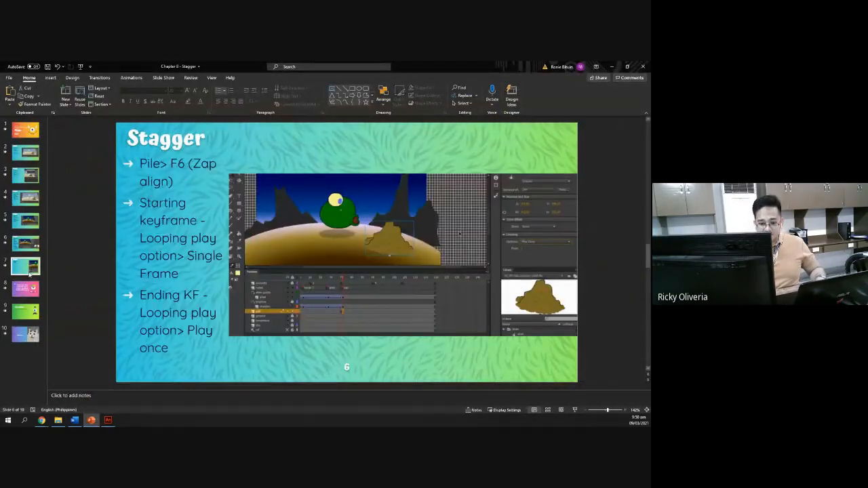
key("Down")
key("Up")
left_click(30, 269)
left_click(31, 246)
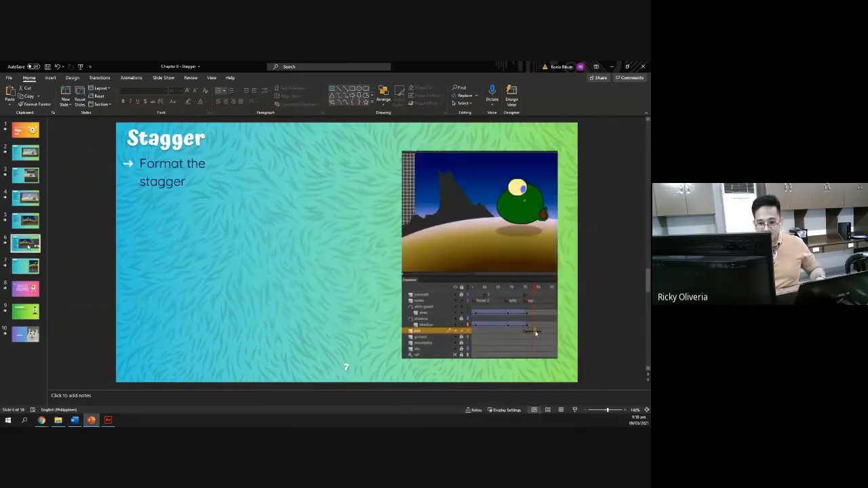
left_click(30, 267)
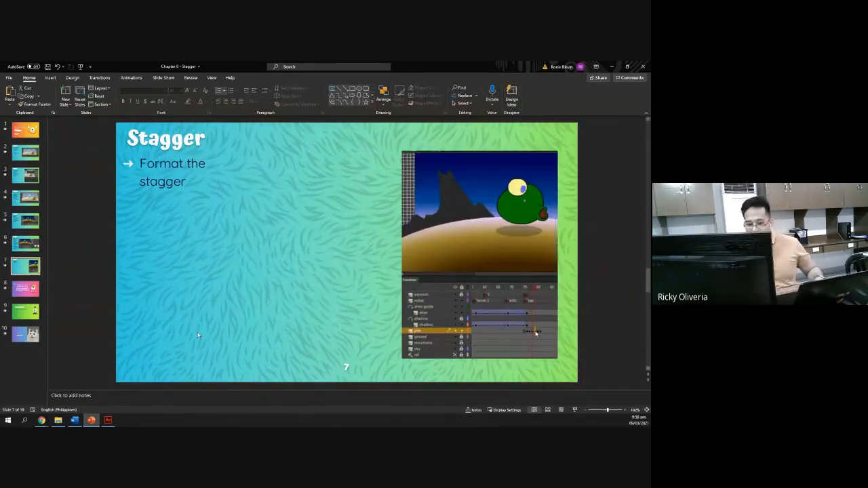
key("alt+Tab")
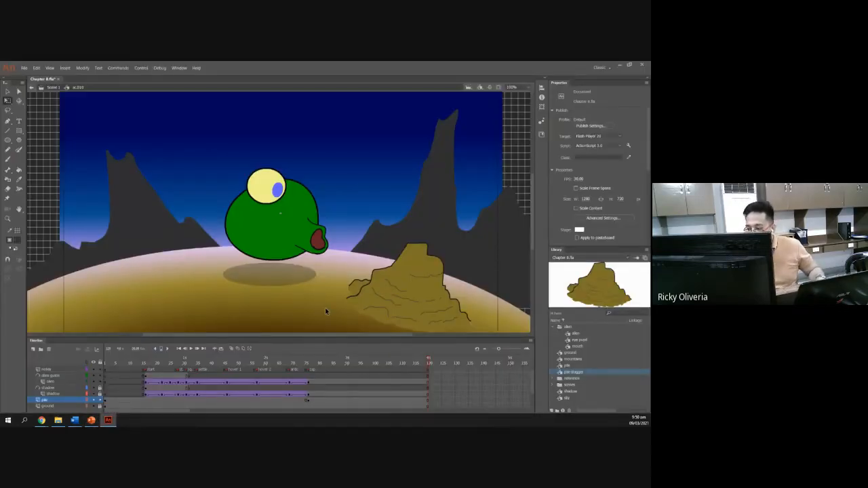
Scrub the sc.010 timeline and open the pile symbol to inspect its frames before returning to the scene.
scroll(325, 307, "down", 4)
scroll(326, 308, "up", 2)
left_click_drag(323, 337, 319, 276)
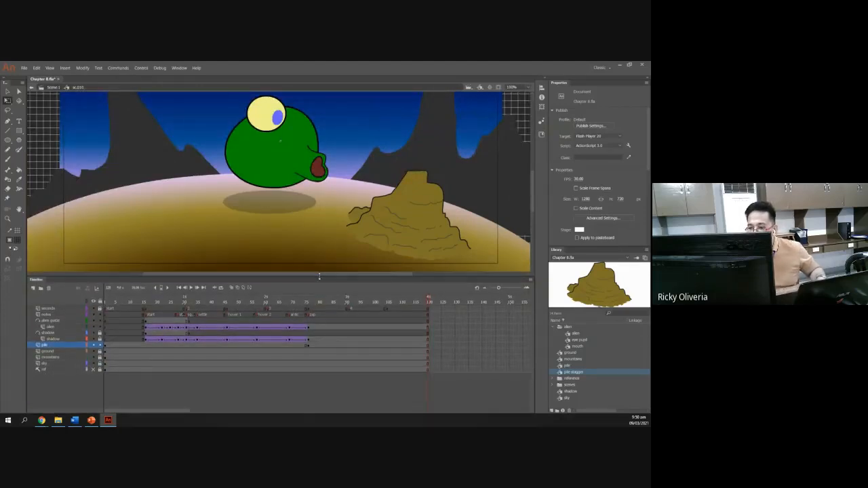
left_click(223, 313)
left_click_drag(223, 303, 309, 304)
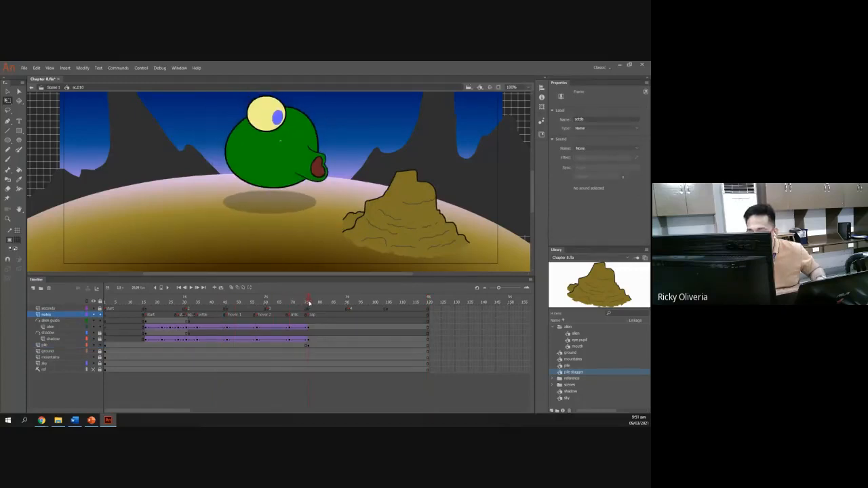
left_click(310, 347)
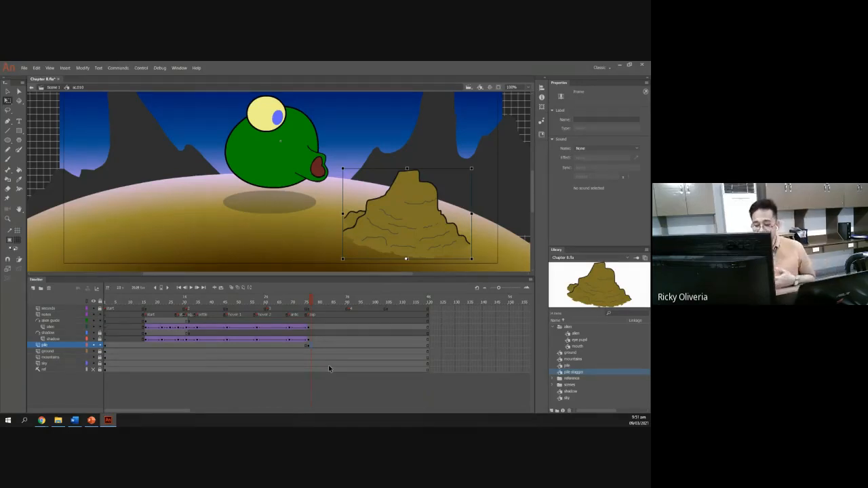
left_click(401, 223)
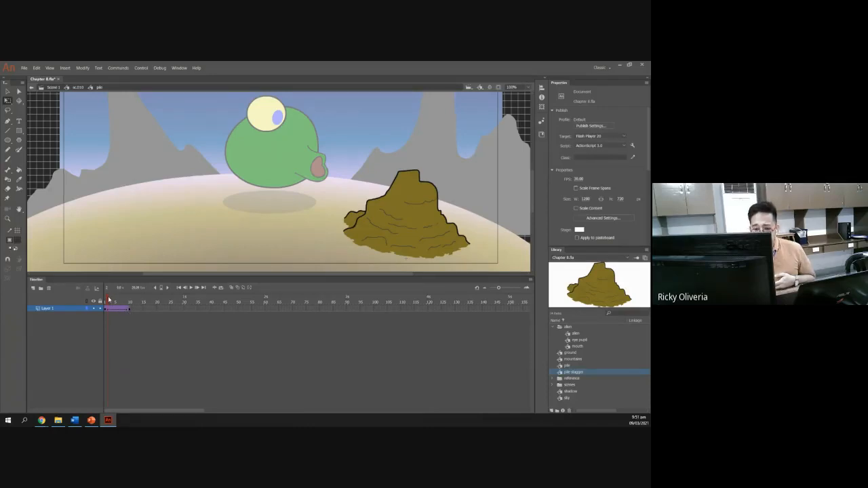
mouse_move(109, 299)
left_mouse_down()
mouse_move(136, 302)
mouse_move(104, 305)
left_mouse_up()
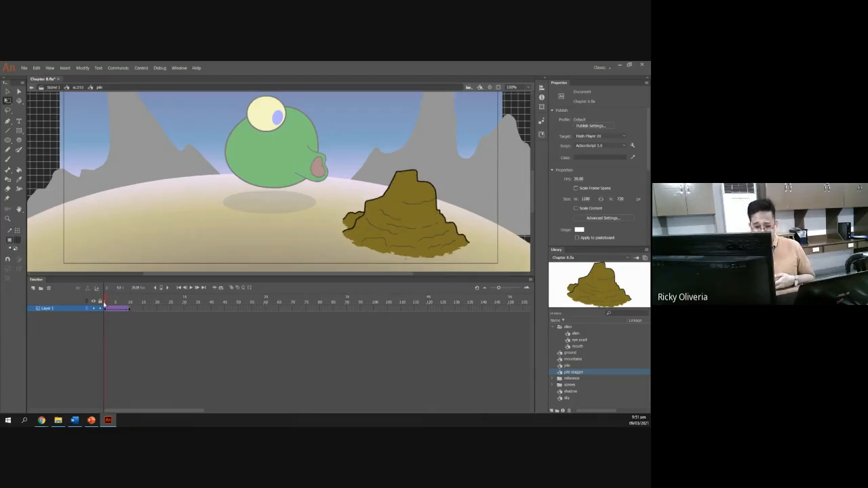
left_click(78, 88)
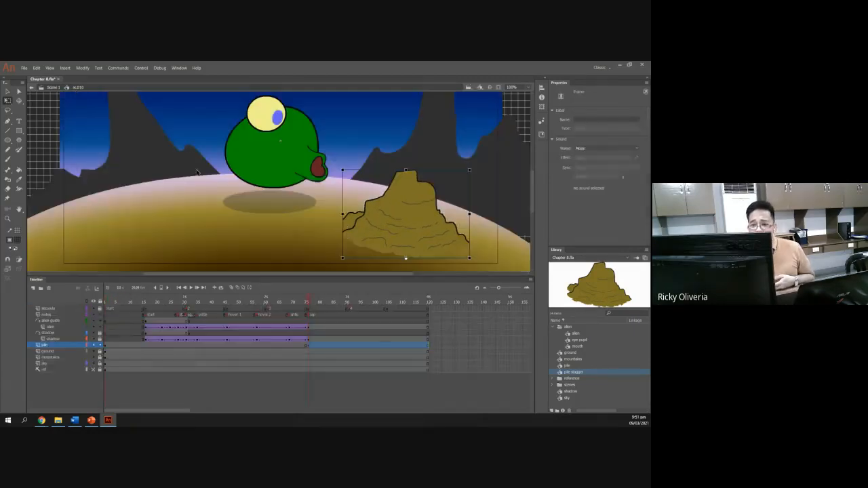
Select the pile instance at its ending keyframe with the Selection tool to check its looping settings.
left_click(314, 348)
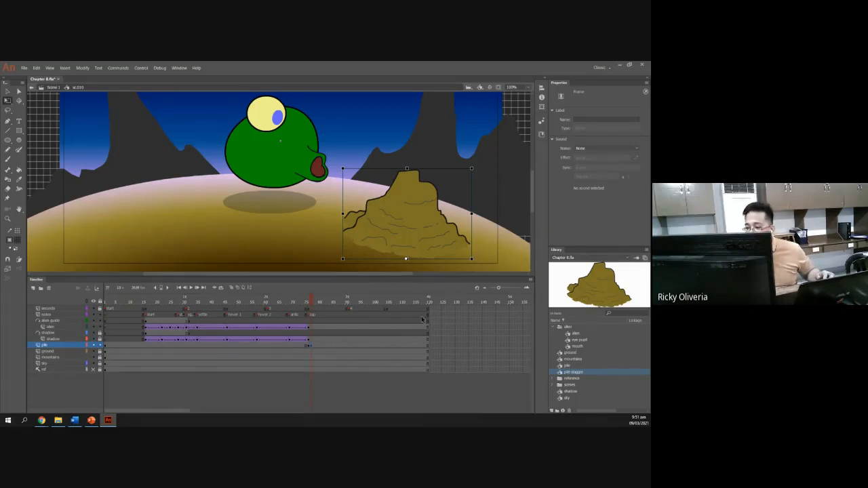
left_click(353, 358)
left_click(311, 346)
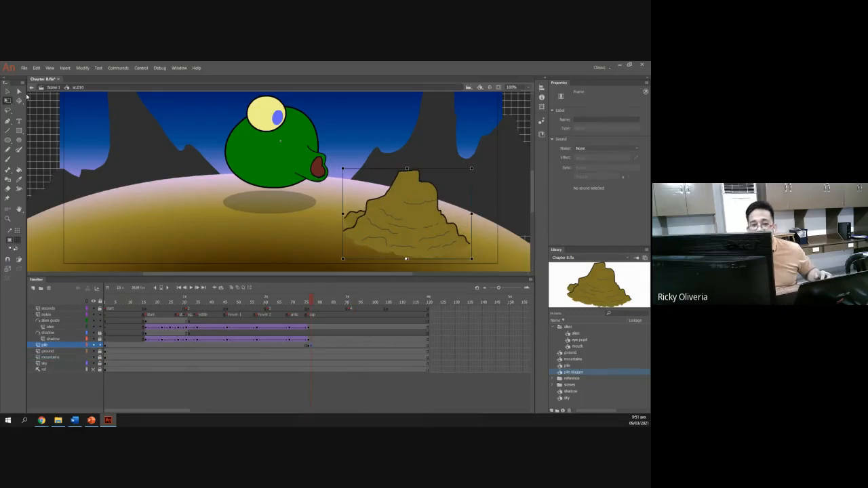
key("v")
left_click(418, 215)
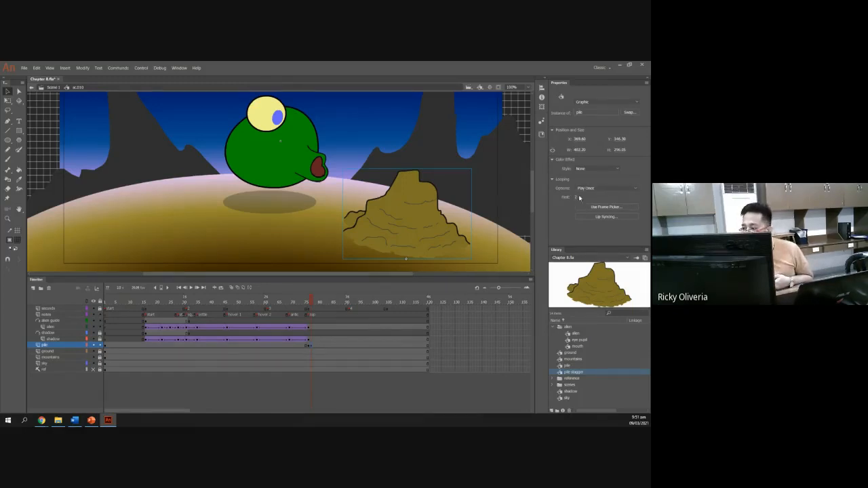
Add a new keyframe on the pile layer just after its ending keyframe near frame 76, undoing a stray frame move.
left_click_drag(309, 300, 314, 299)
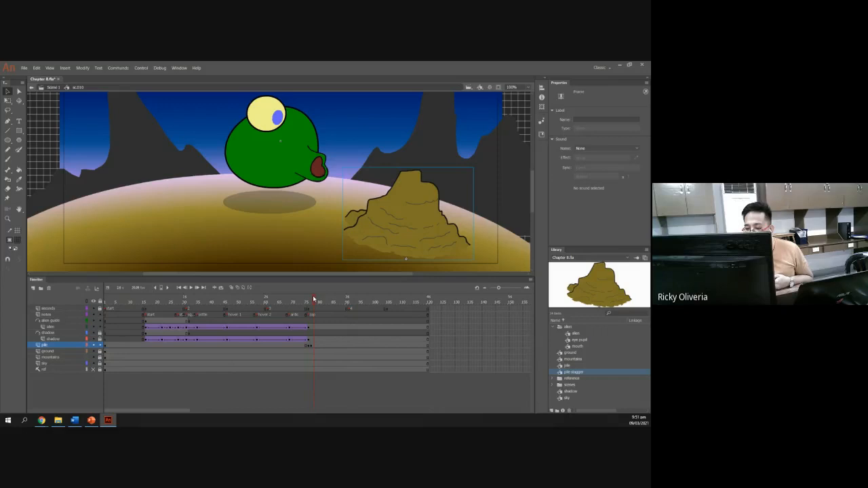
left_click(314, 348)
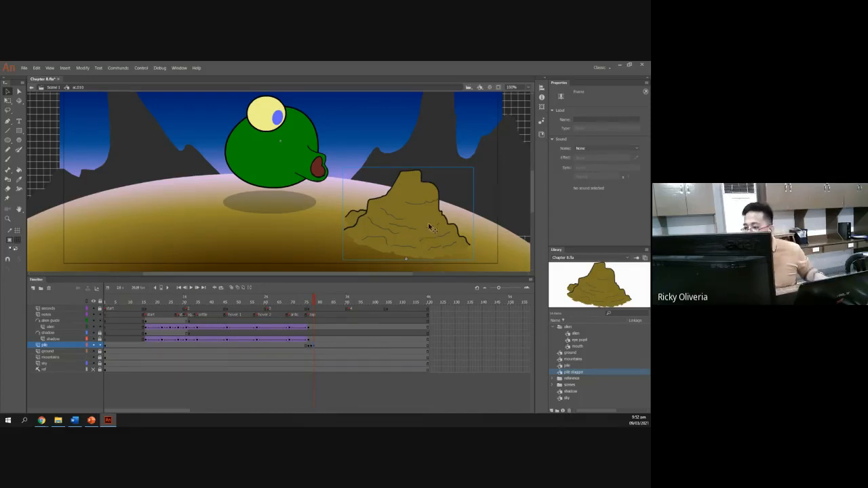
left_click(347, 344)
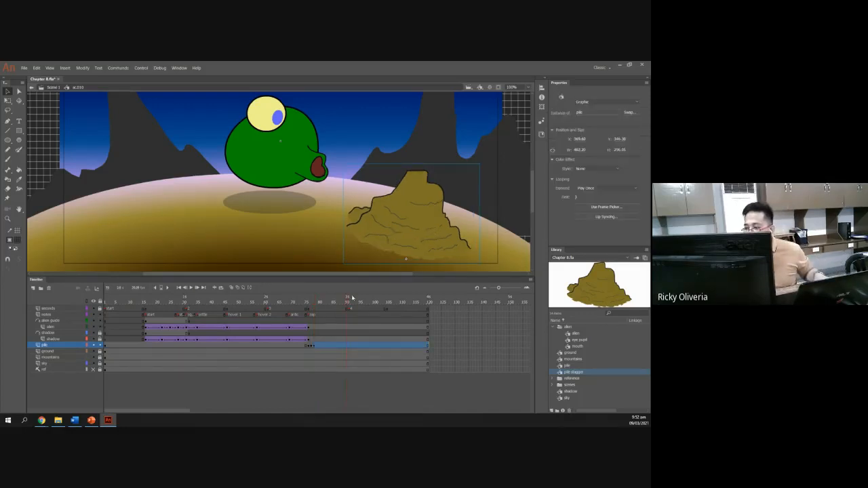
left_click_drag(347, 304, 314, 300)
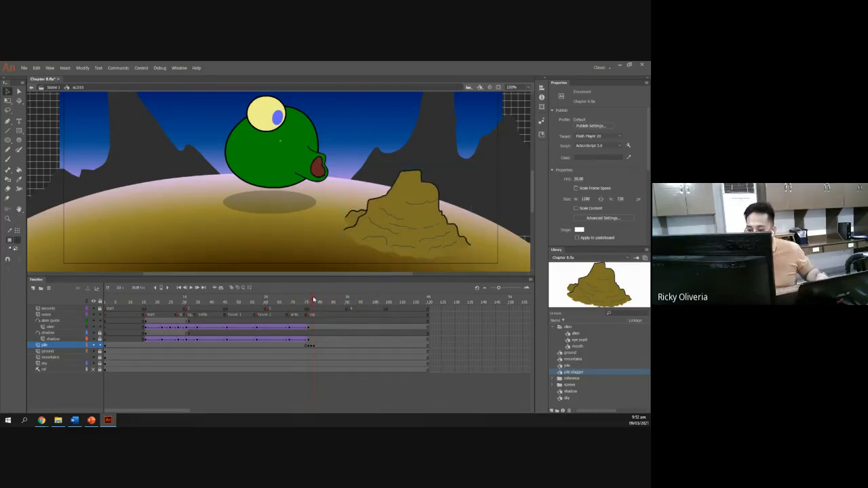
left_click(313, 347)
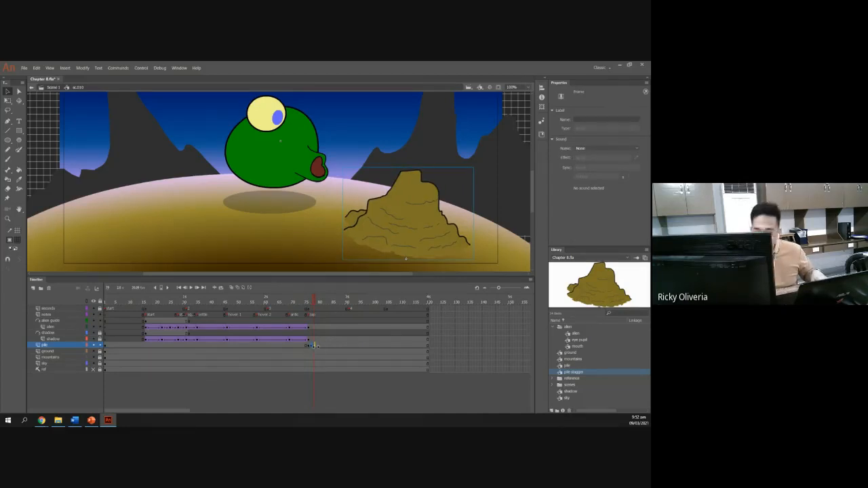
left_click_drag(315, 346, 321, 346)
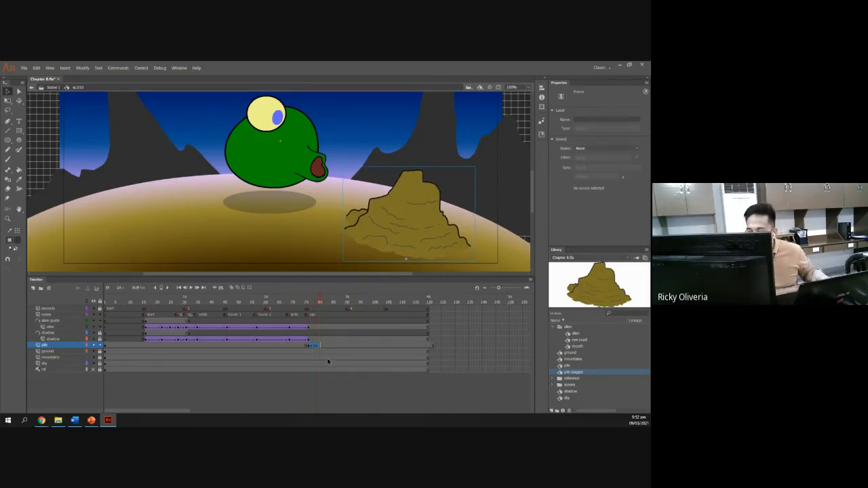
key("ctrl+z")
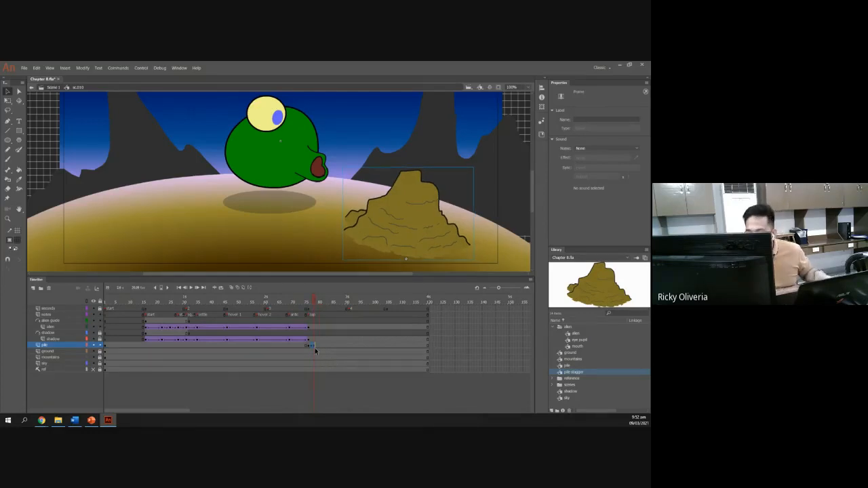
Add further consecutive keyframes on the pile layer around frames 77 to 80, stepping the pile instance's first frame each time.
left_click_drag(311, 346, 324, 347)
left_click(323, 348)
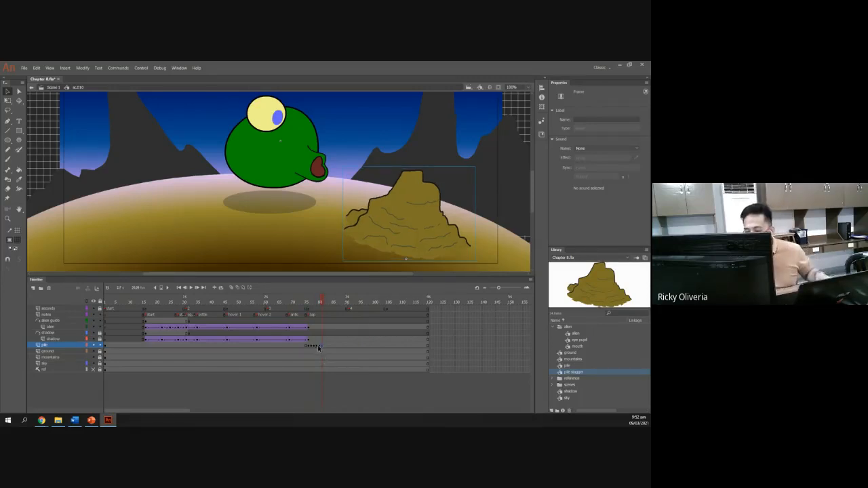
left_click(318, 347)
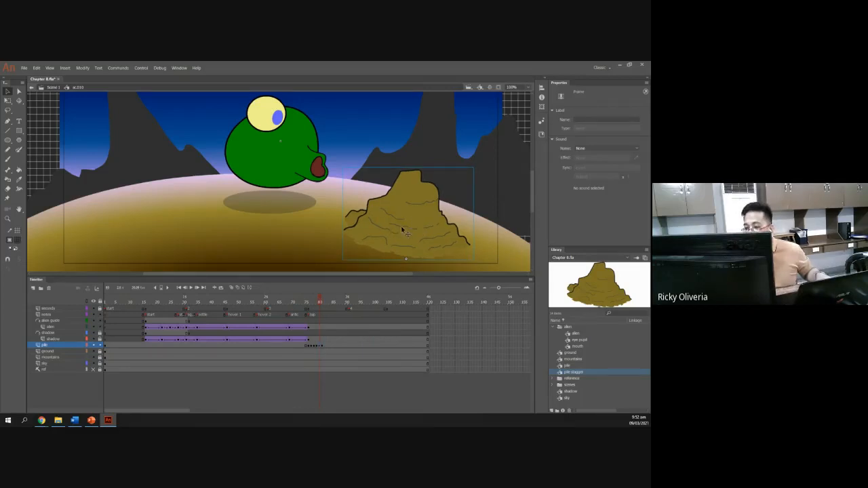
left_click(19, 91)
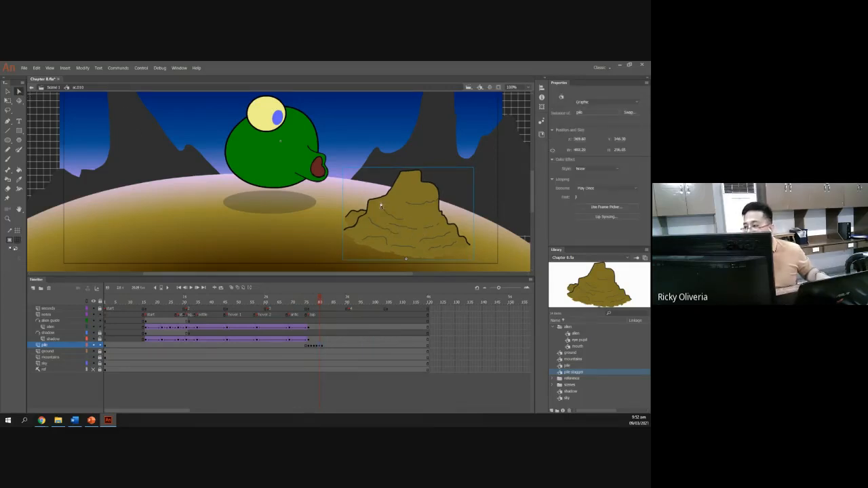
left_click(323, 347)
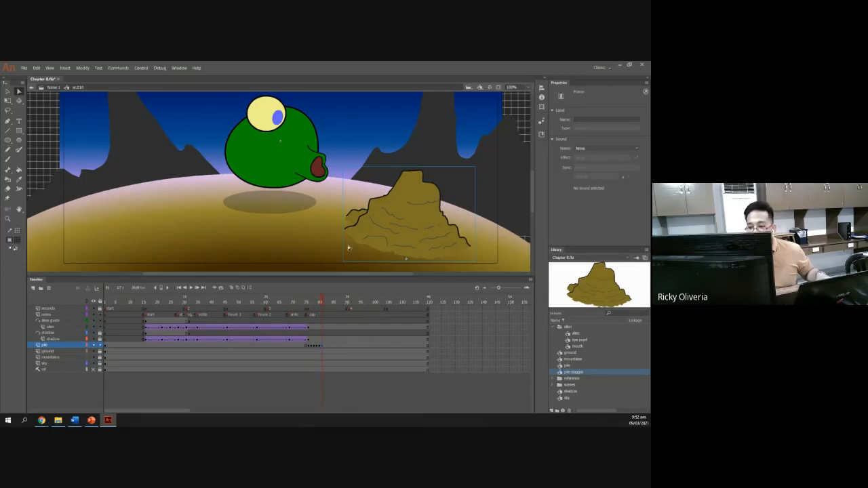
left_click(11, 90)
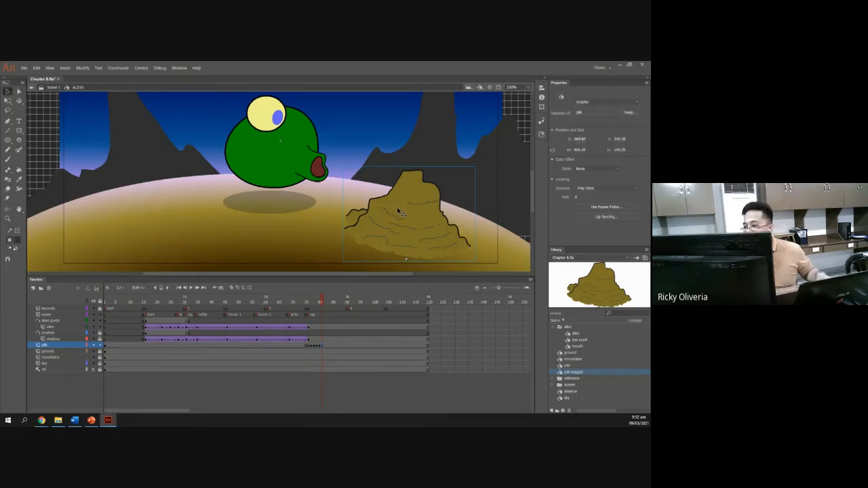
left_click(321, 347)
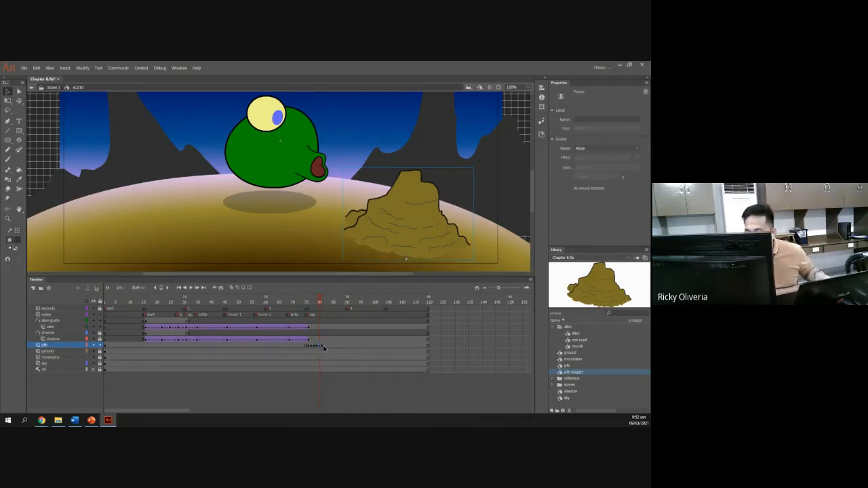
left_click(322, 347)
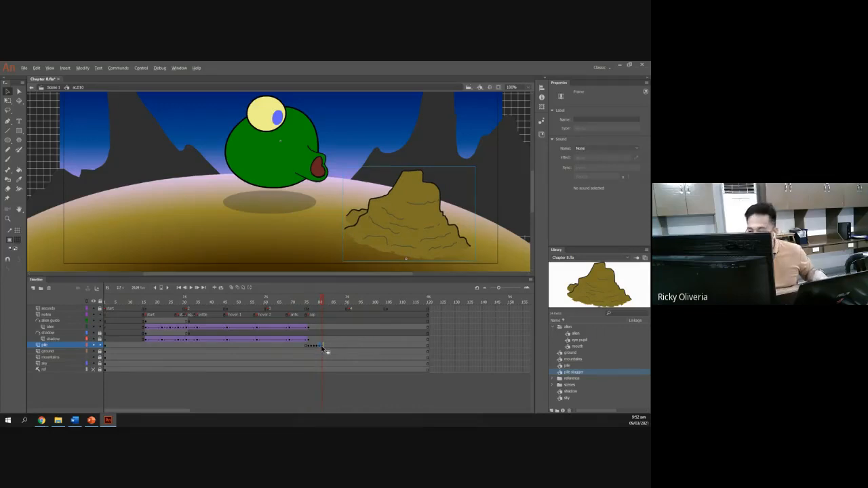
left_click(333, 349)
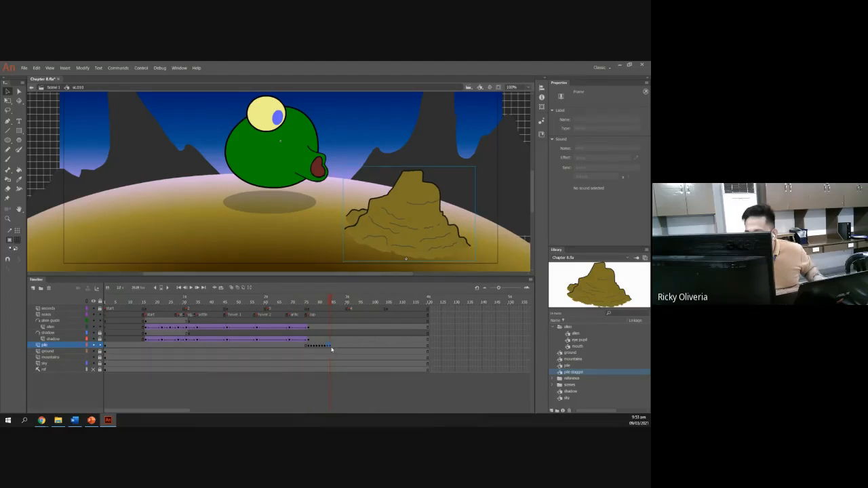
left_click_drag(329, 347, 337, 348)
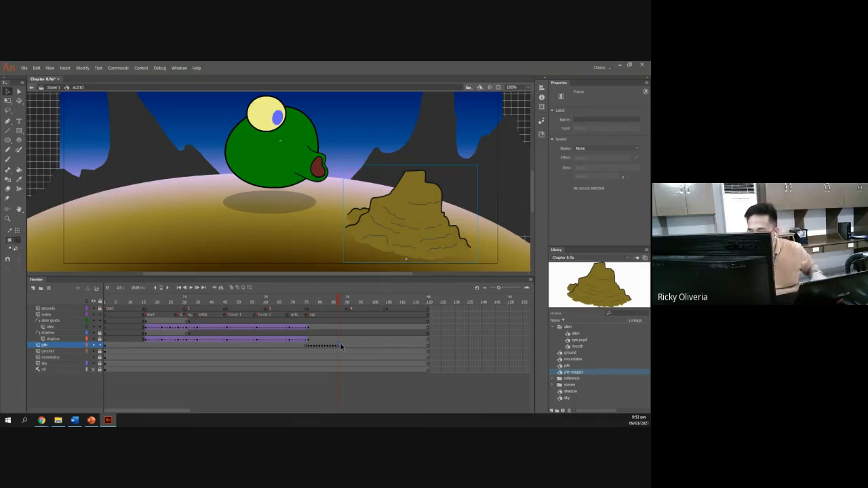
left_click(337, 347)
left_click(339, 348)
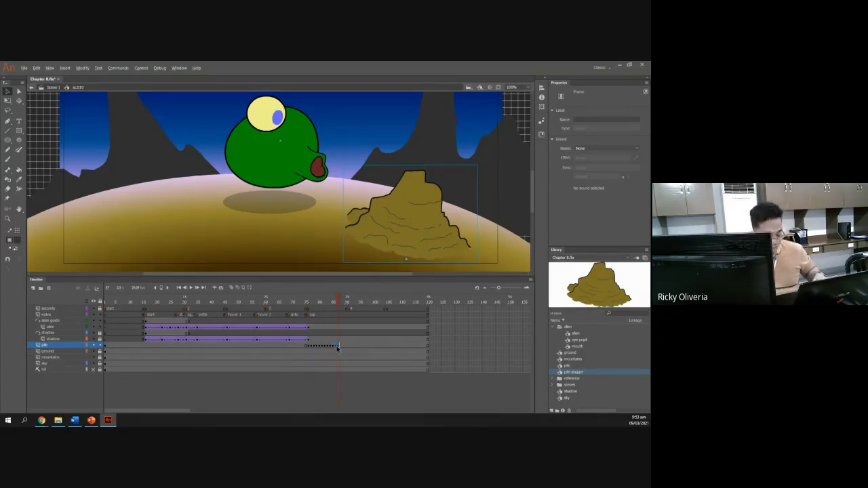
Continue adding consecutive pile-layer keyframes up to about frame 100, selecting the pile instance to check its looping first frame.
left_click_drag(338, 348, 345, 347)
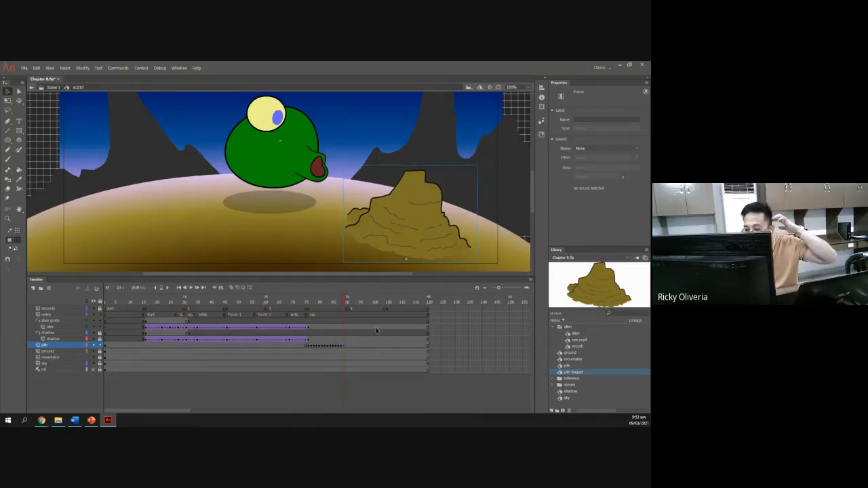
left_click(18, 91)
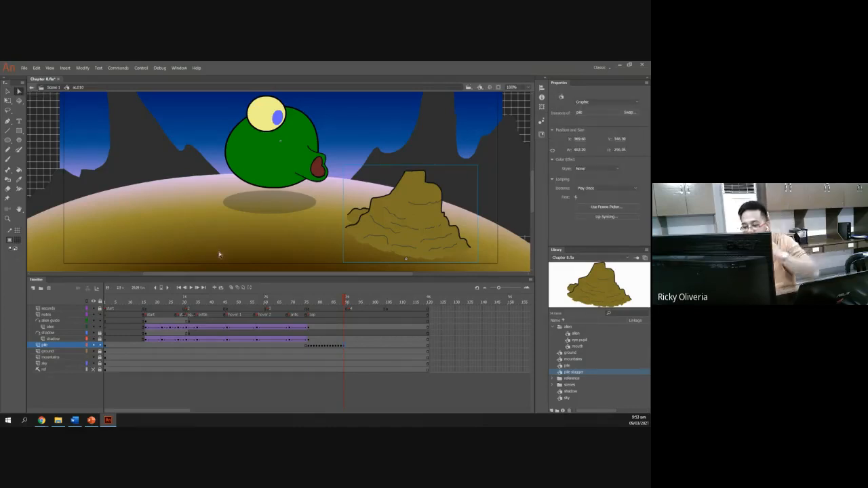
left_click(343, 346)
left_click(344, 347)
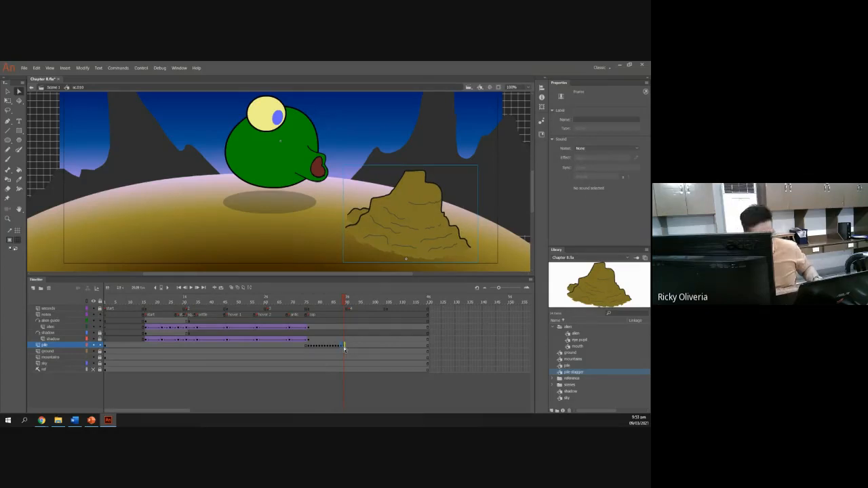
left_click_drag(344, 347, 350, 347)
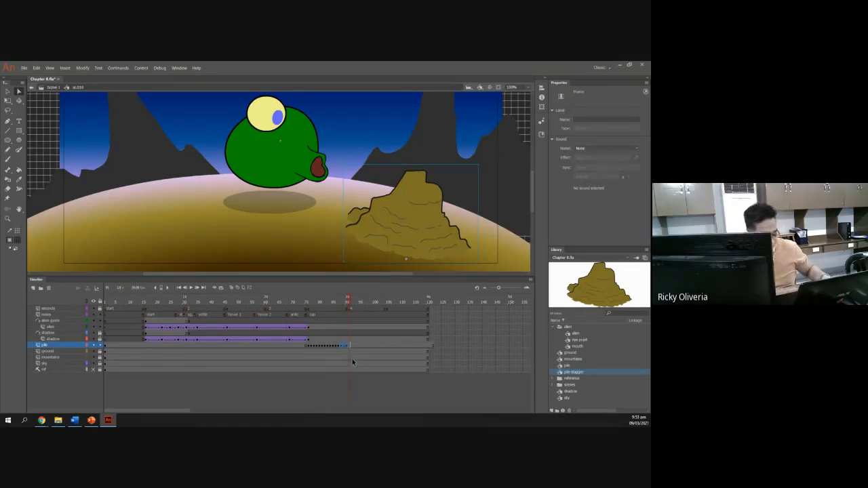
key("ctrl+z")
left_click(345, 346)
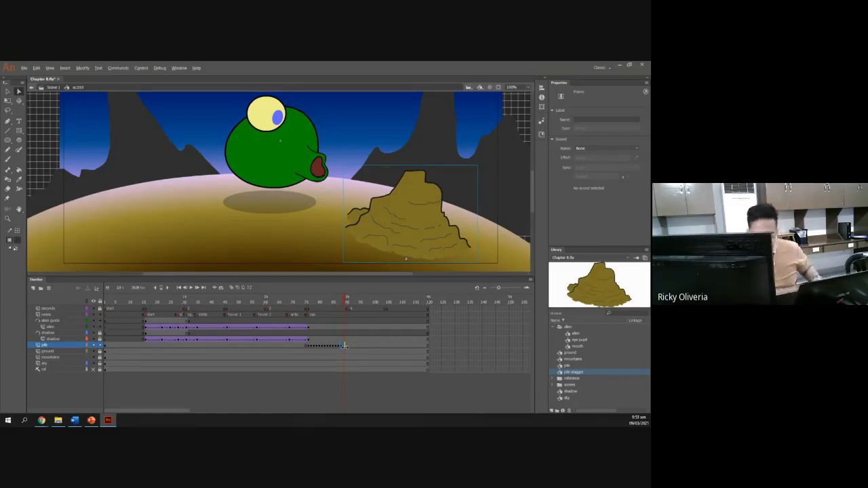
left_click_drag(342, 346, 351, 348)
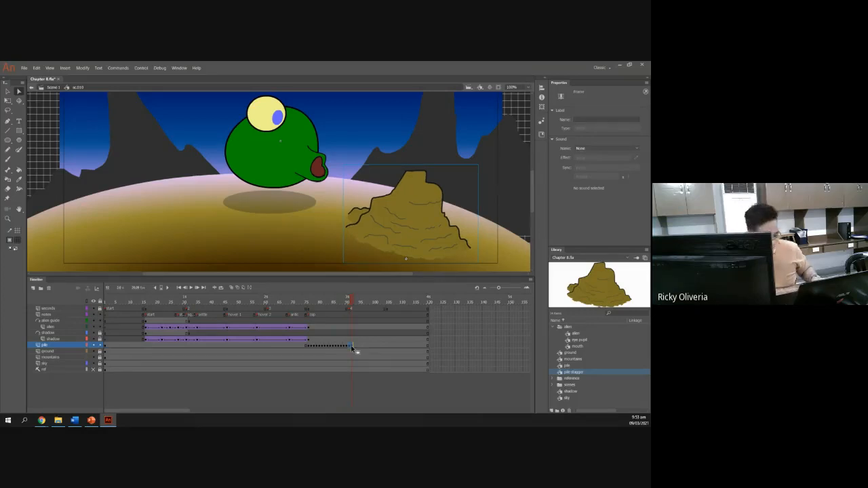
left_click_drag(351, 347, 361, 350)
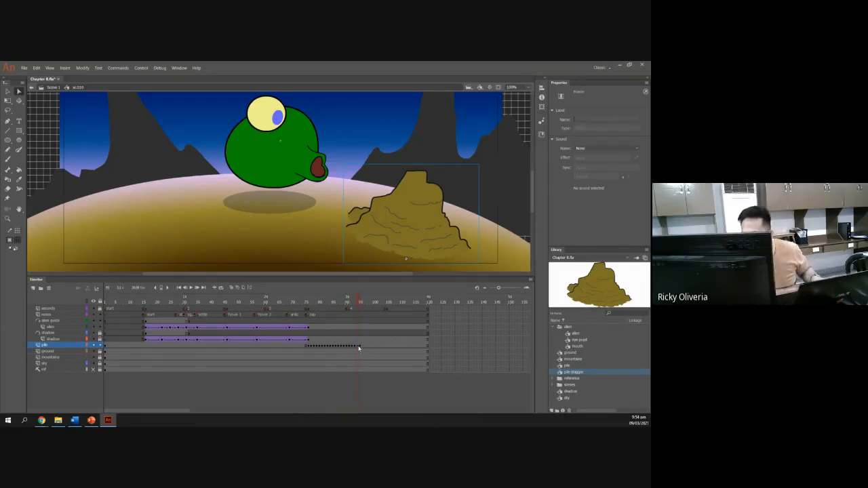
left_click(360, 346)
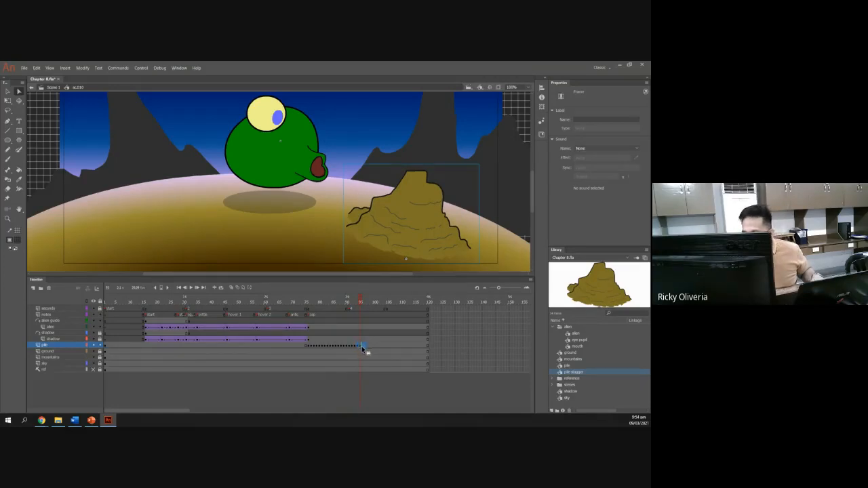
left_click_drag(362, 346, 367, 346)
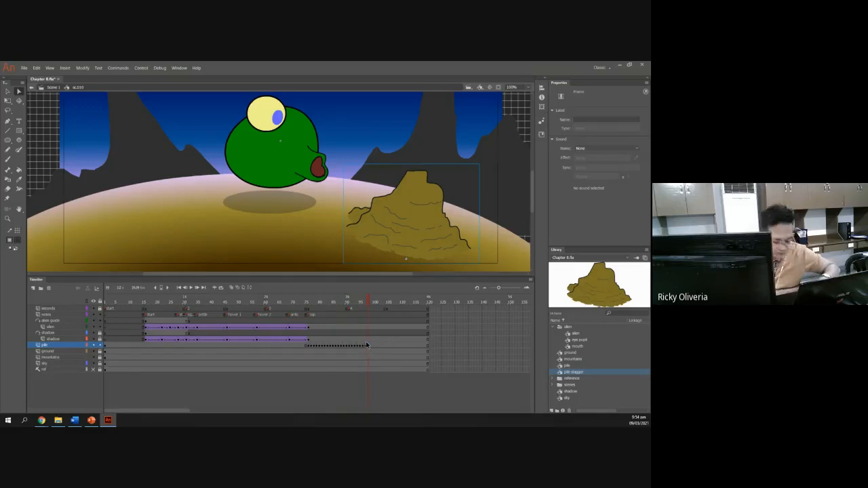
left_click_drag(365, 346, 380, 349)
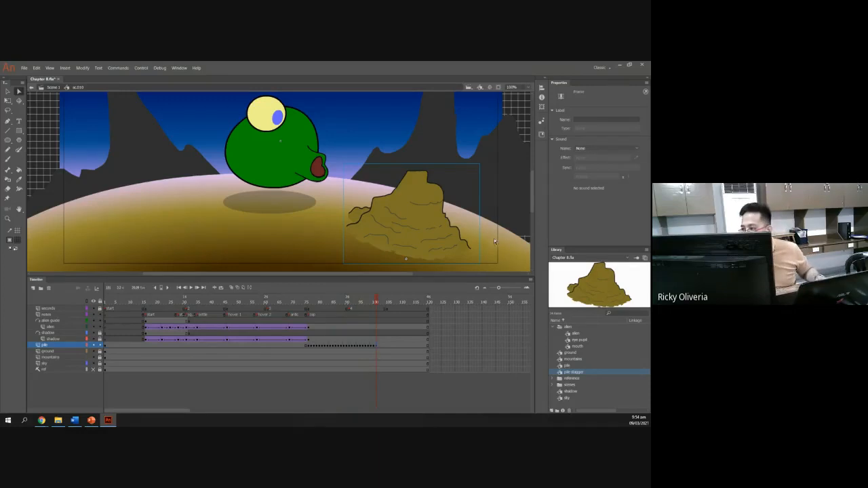
left_click(7, 92)
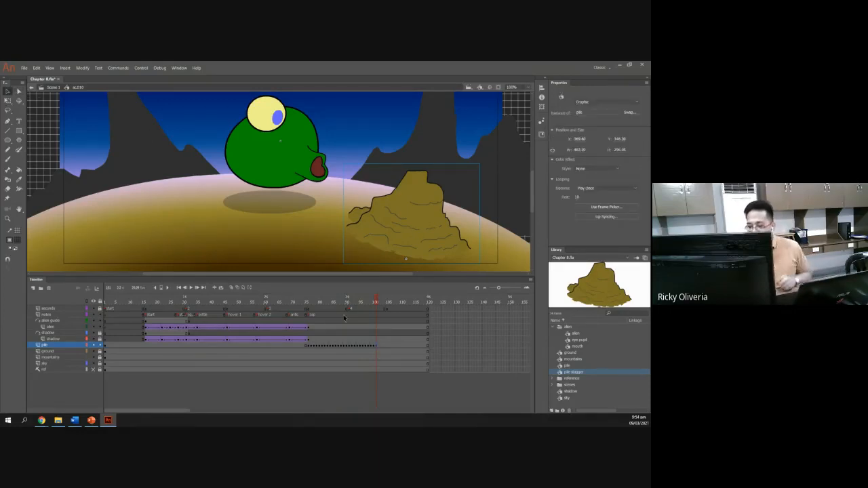
Play the scene from around frame 25 and test the movie to preview the pile's stagger.
left_click_drag(375, 303, 171, 309)
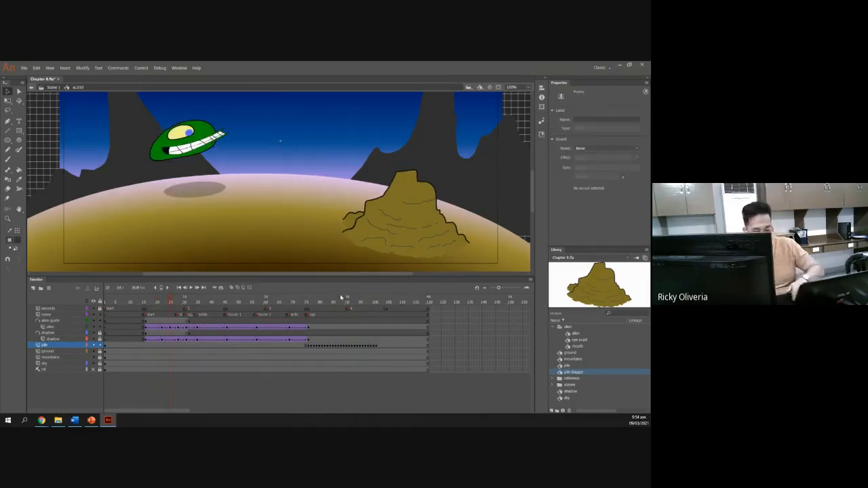
key("Return")
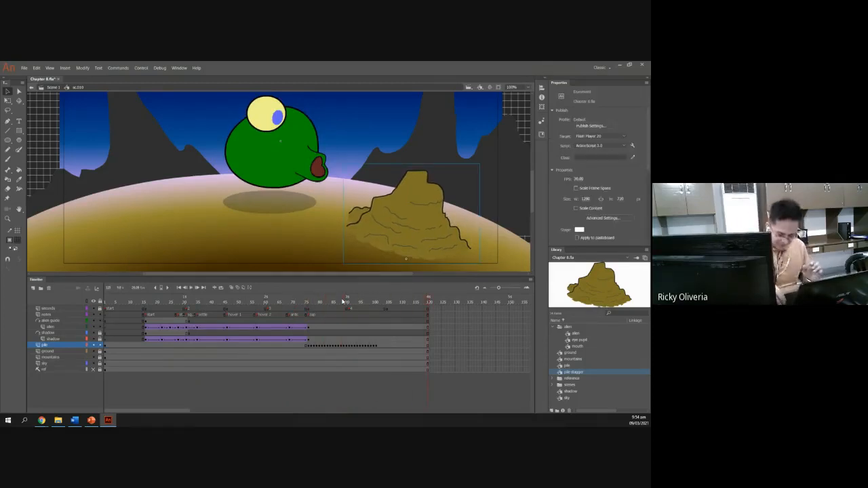
key("ctrl+Return")
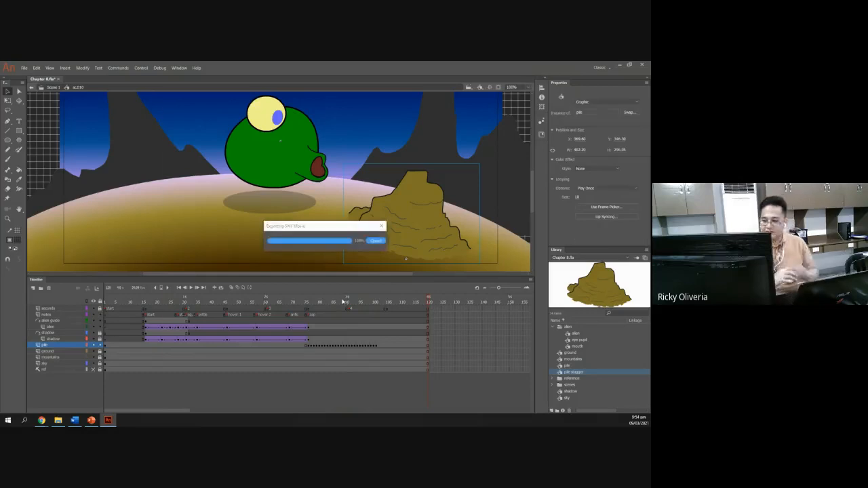